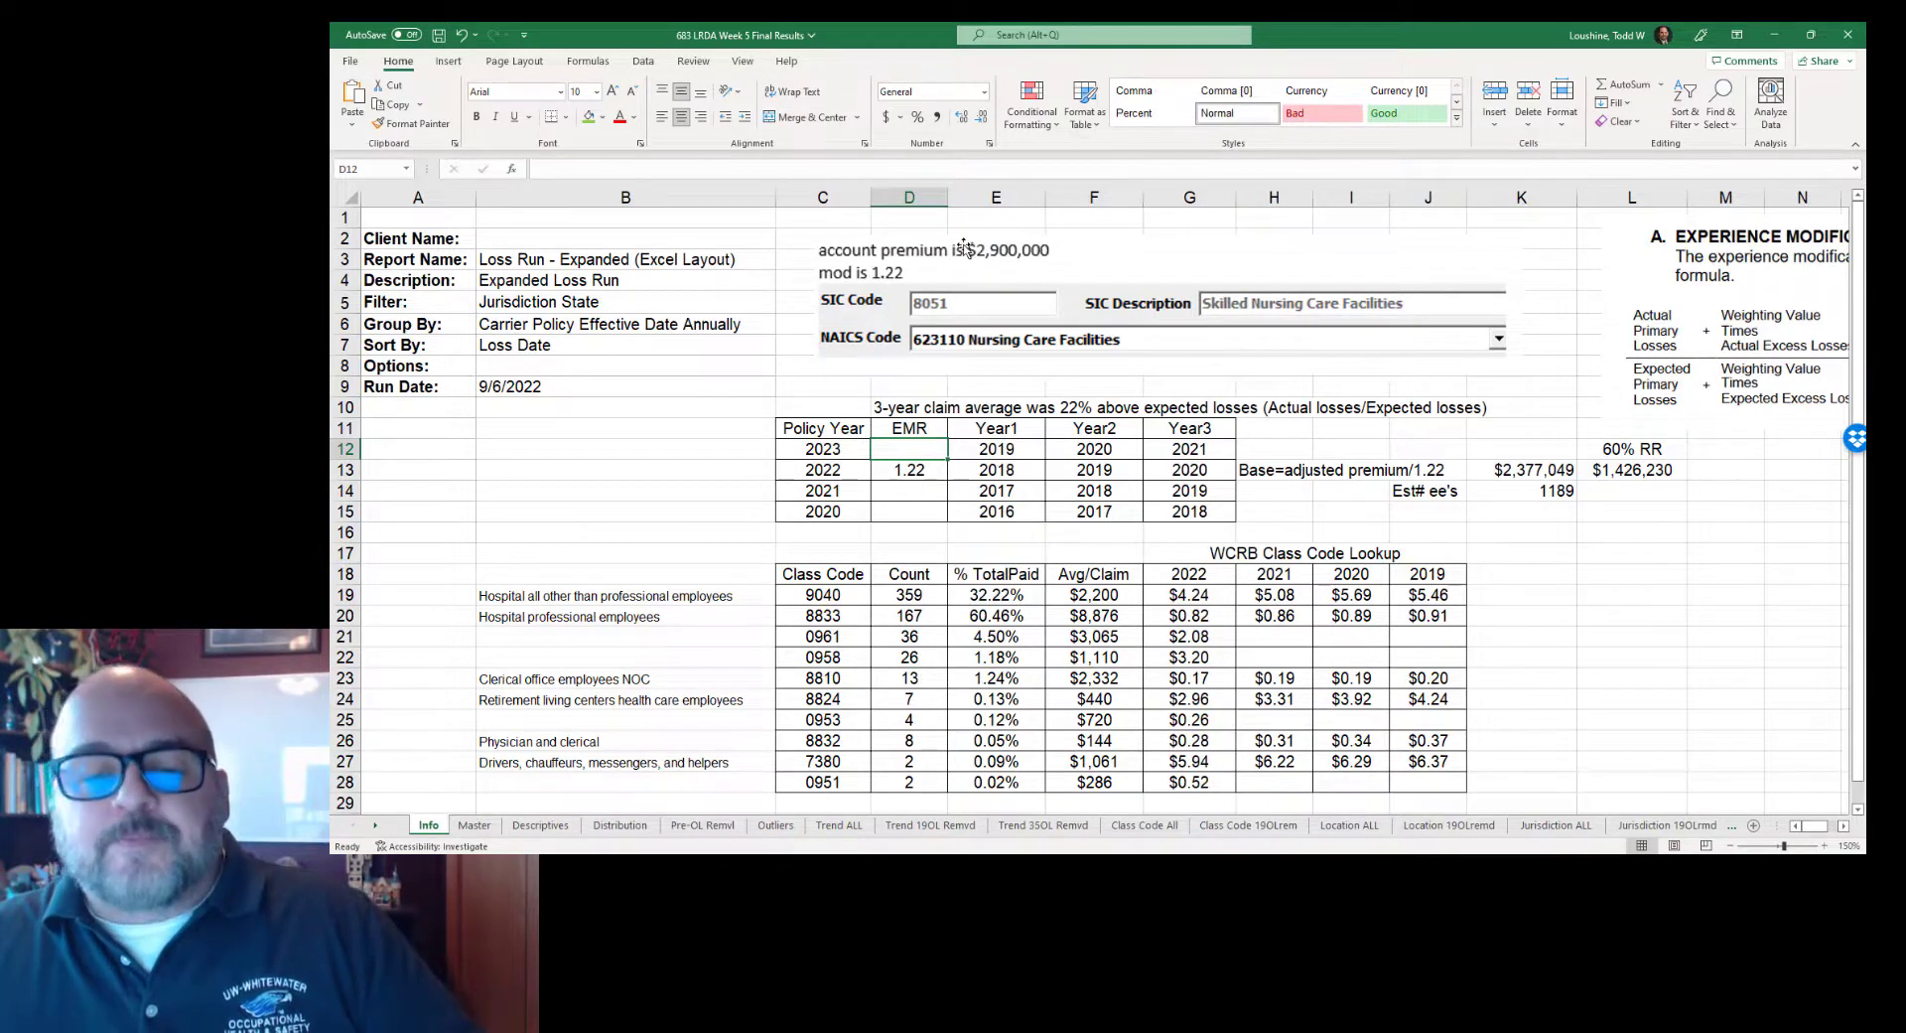
Step: Review the Info sheet's class codes, base premium, estimated employee count and 60% RR amount, plus the experience modification formula
scroll(993, 457, down, 1)
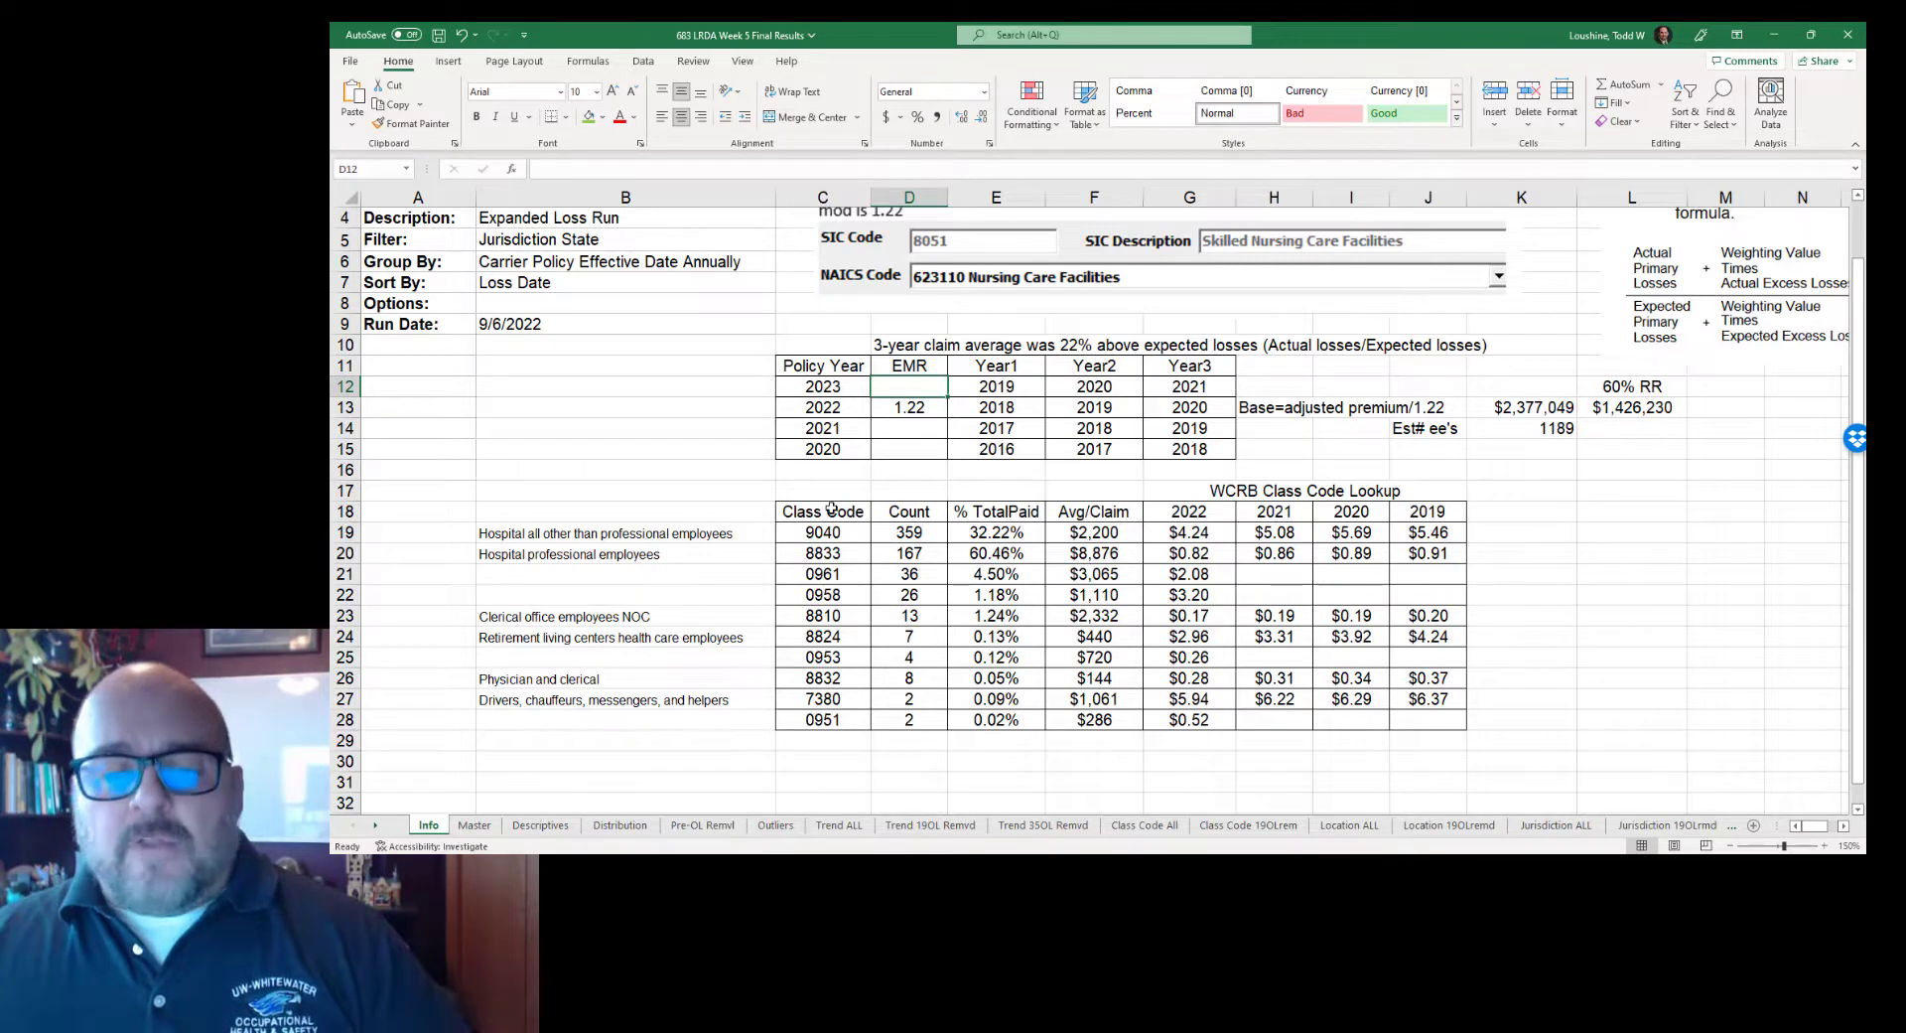
drag(832, 508, 823, 720)
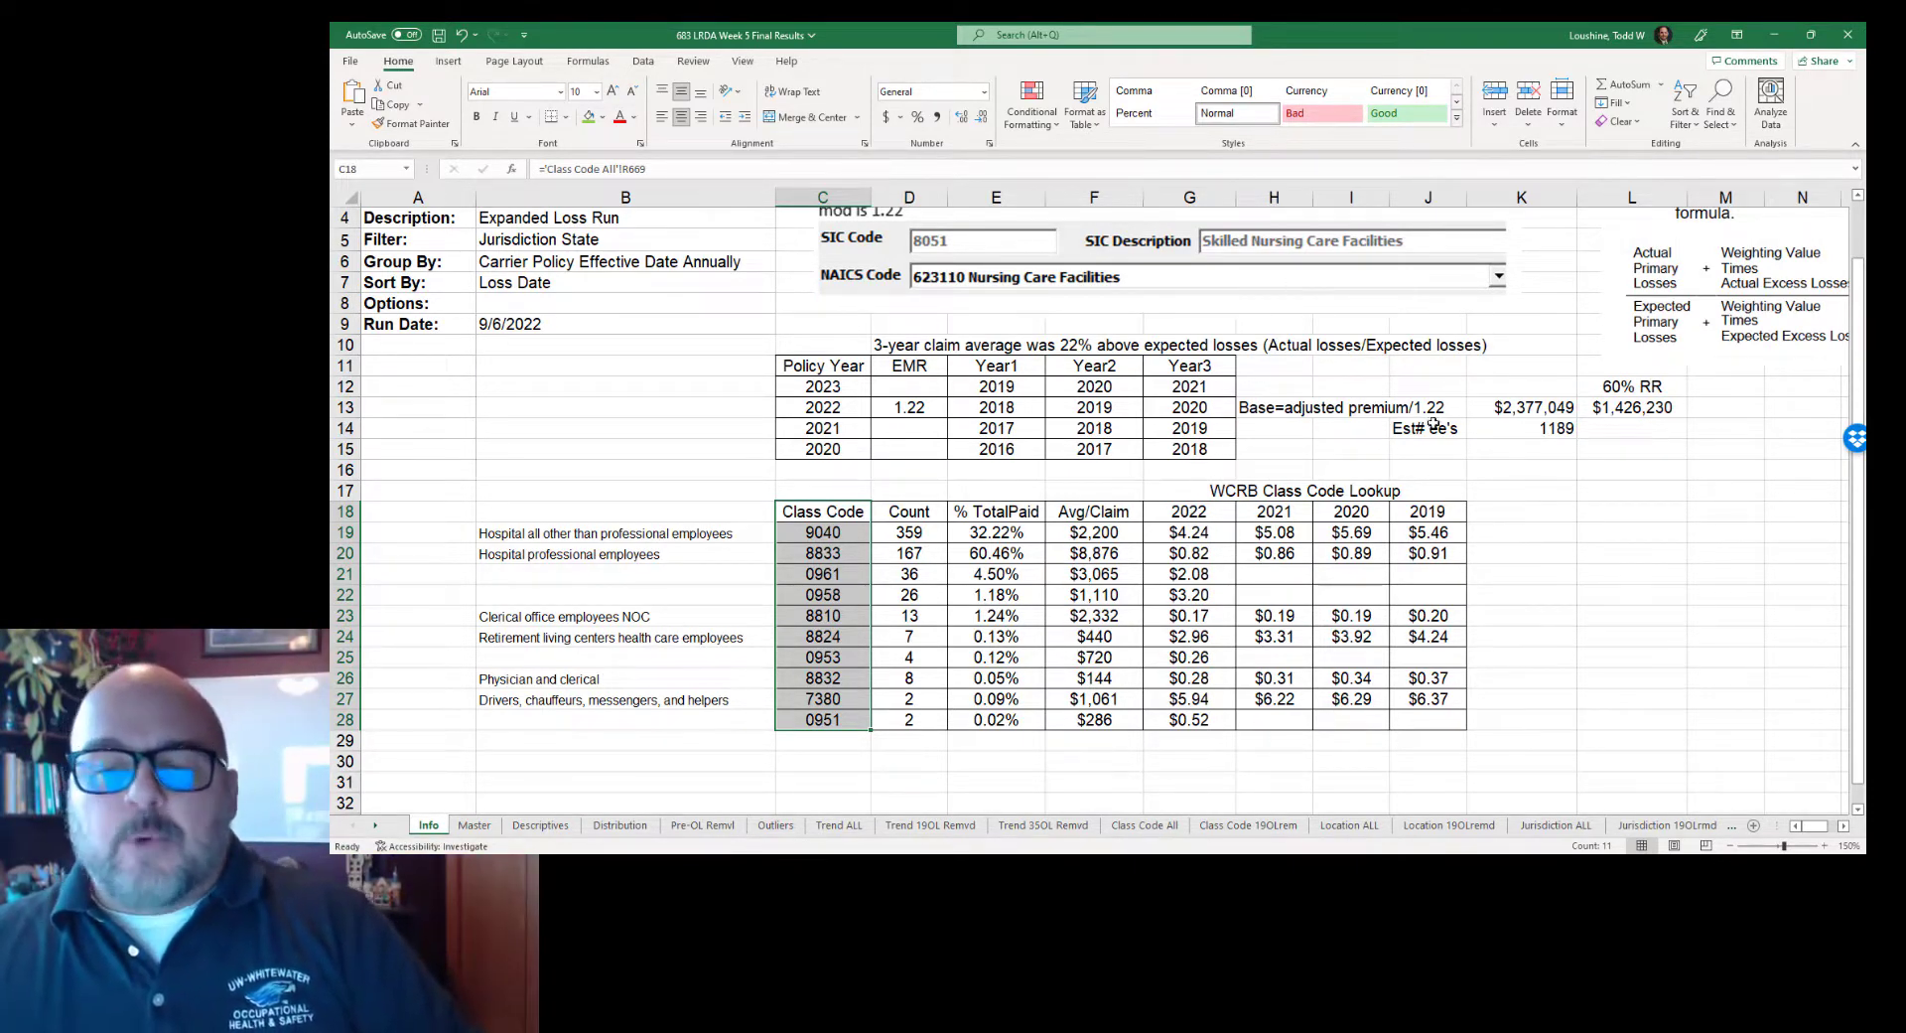
click(1537, 409)
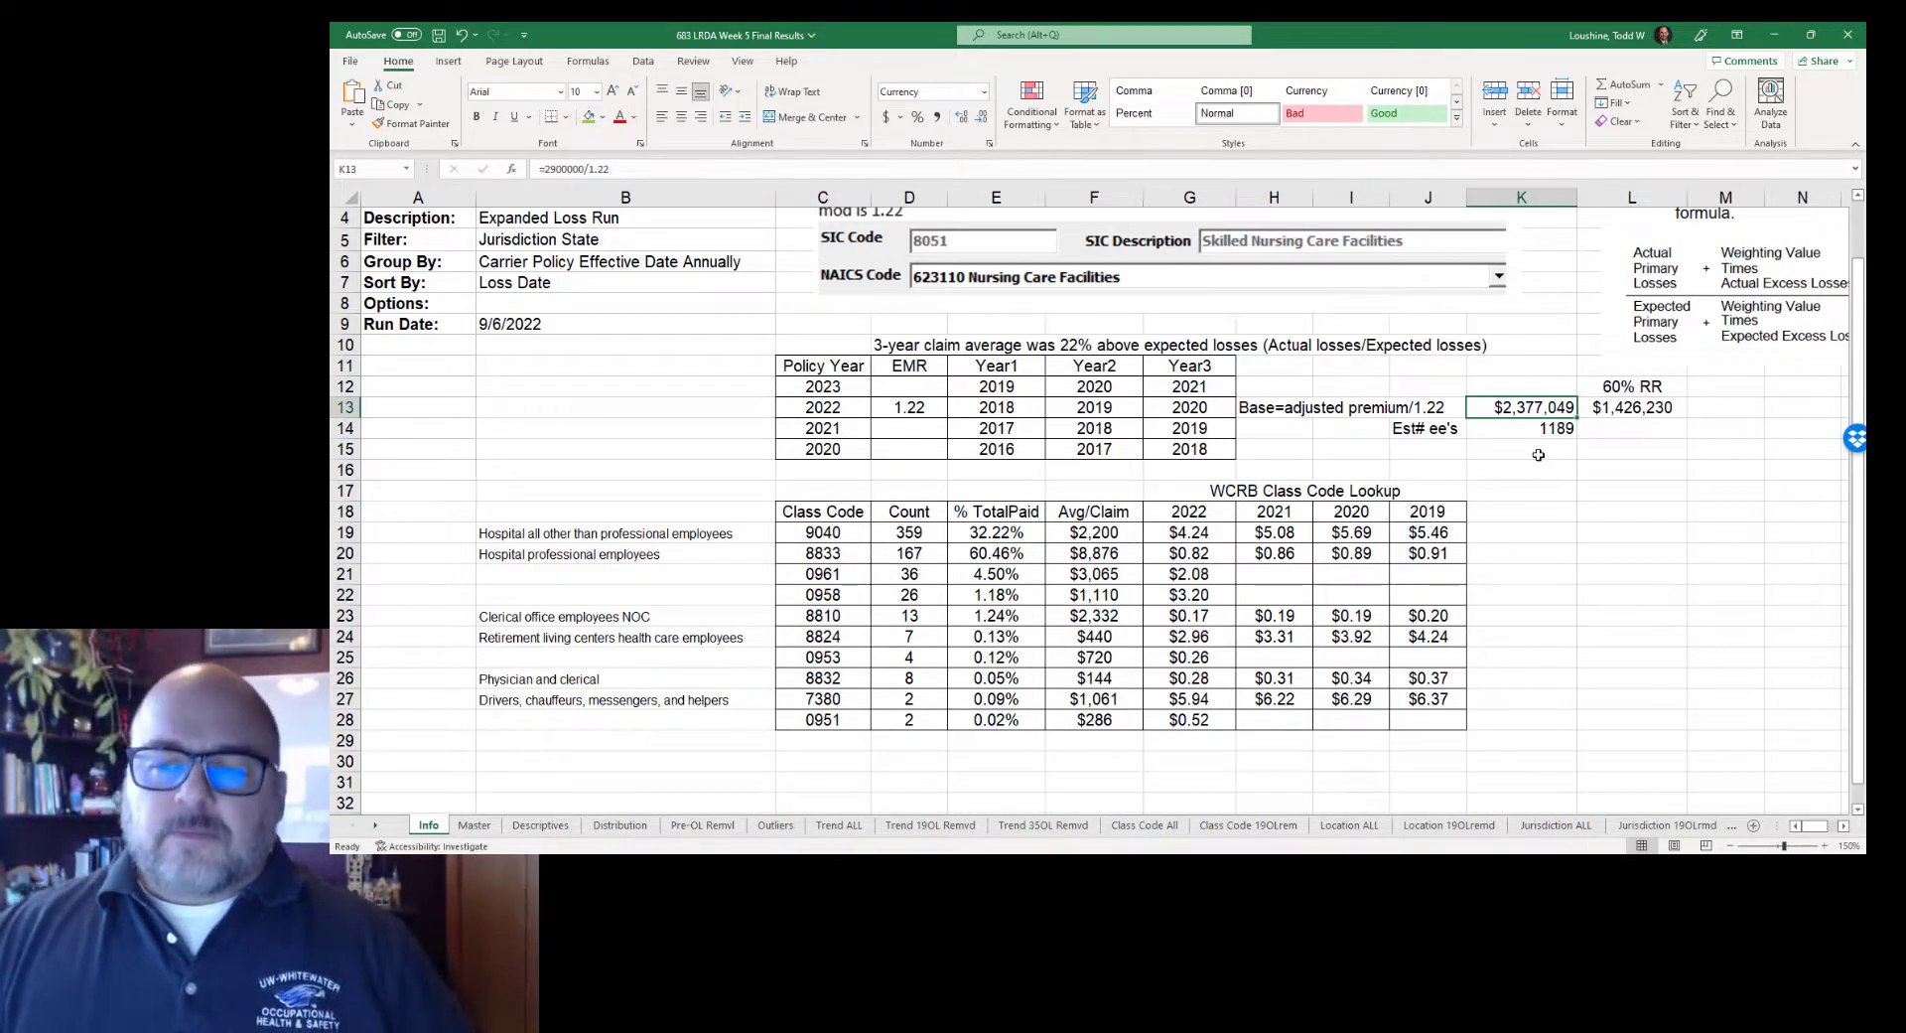
click(1553, 428)
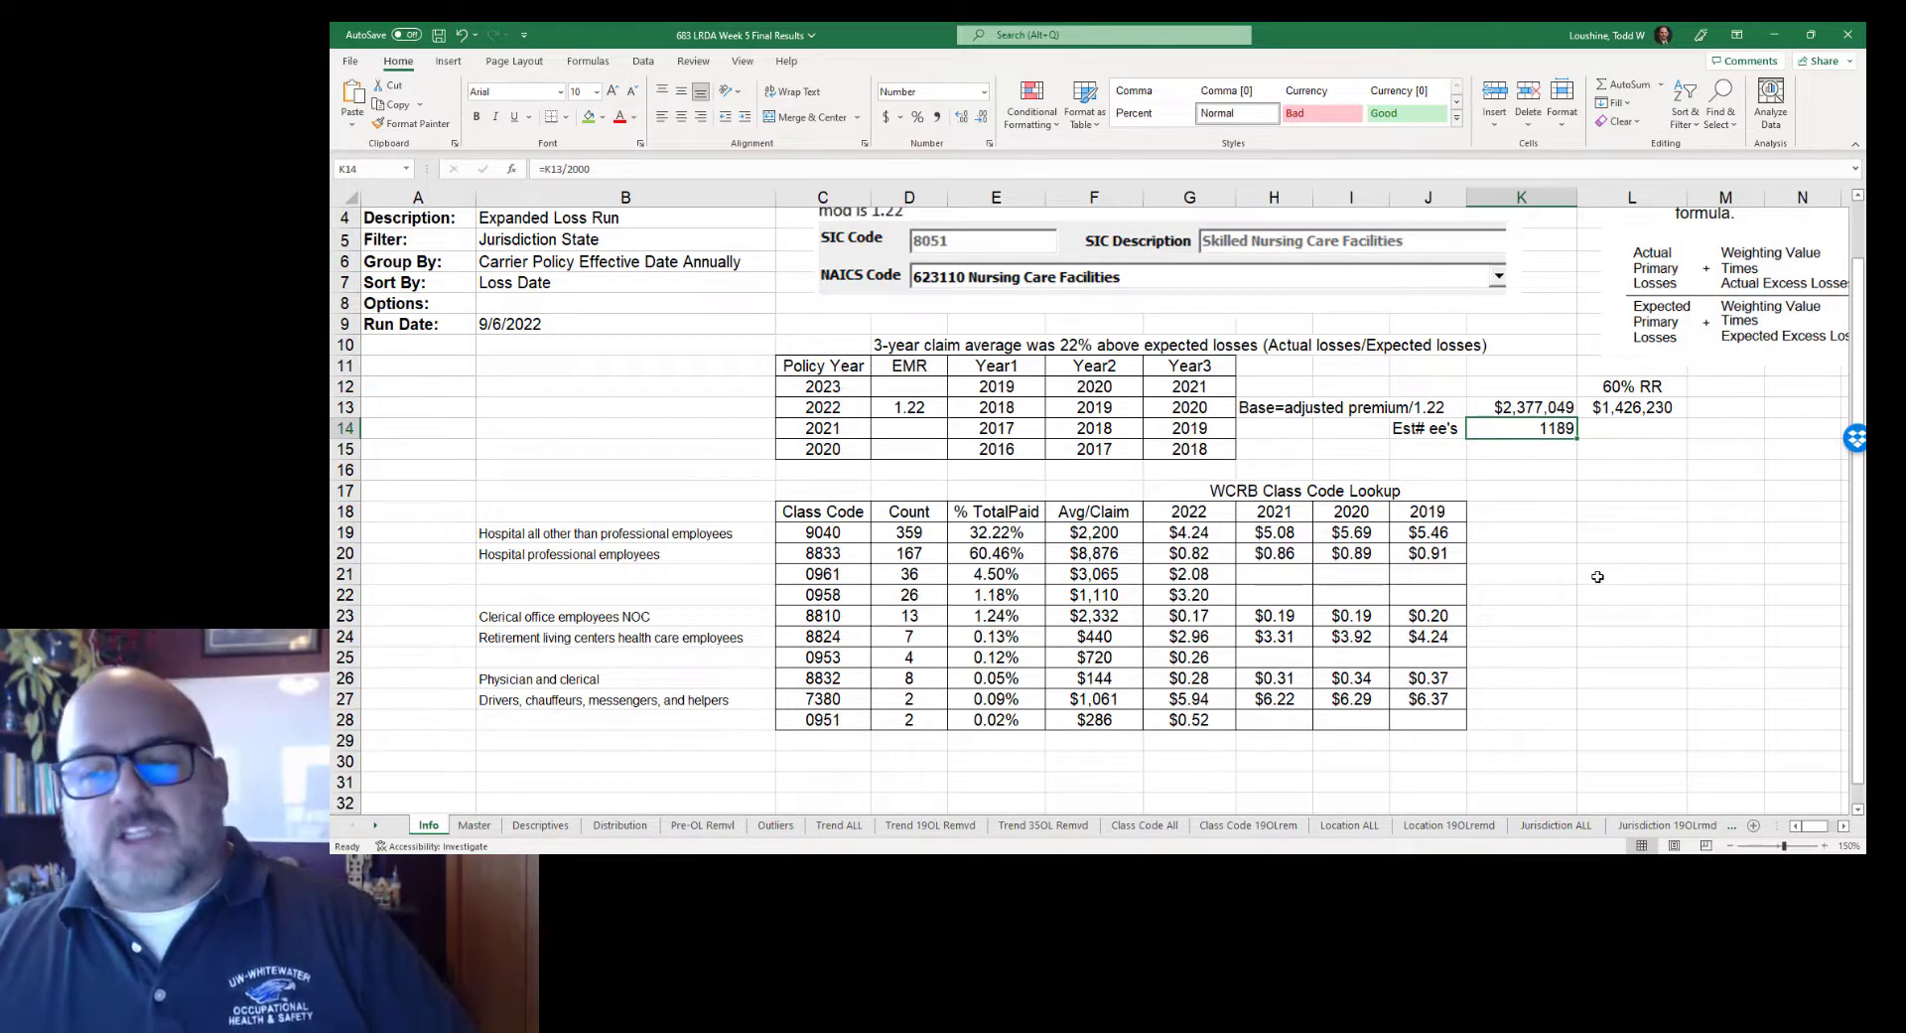
click(1652, 385)
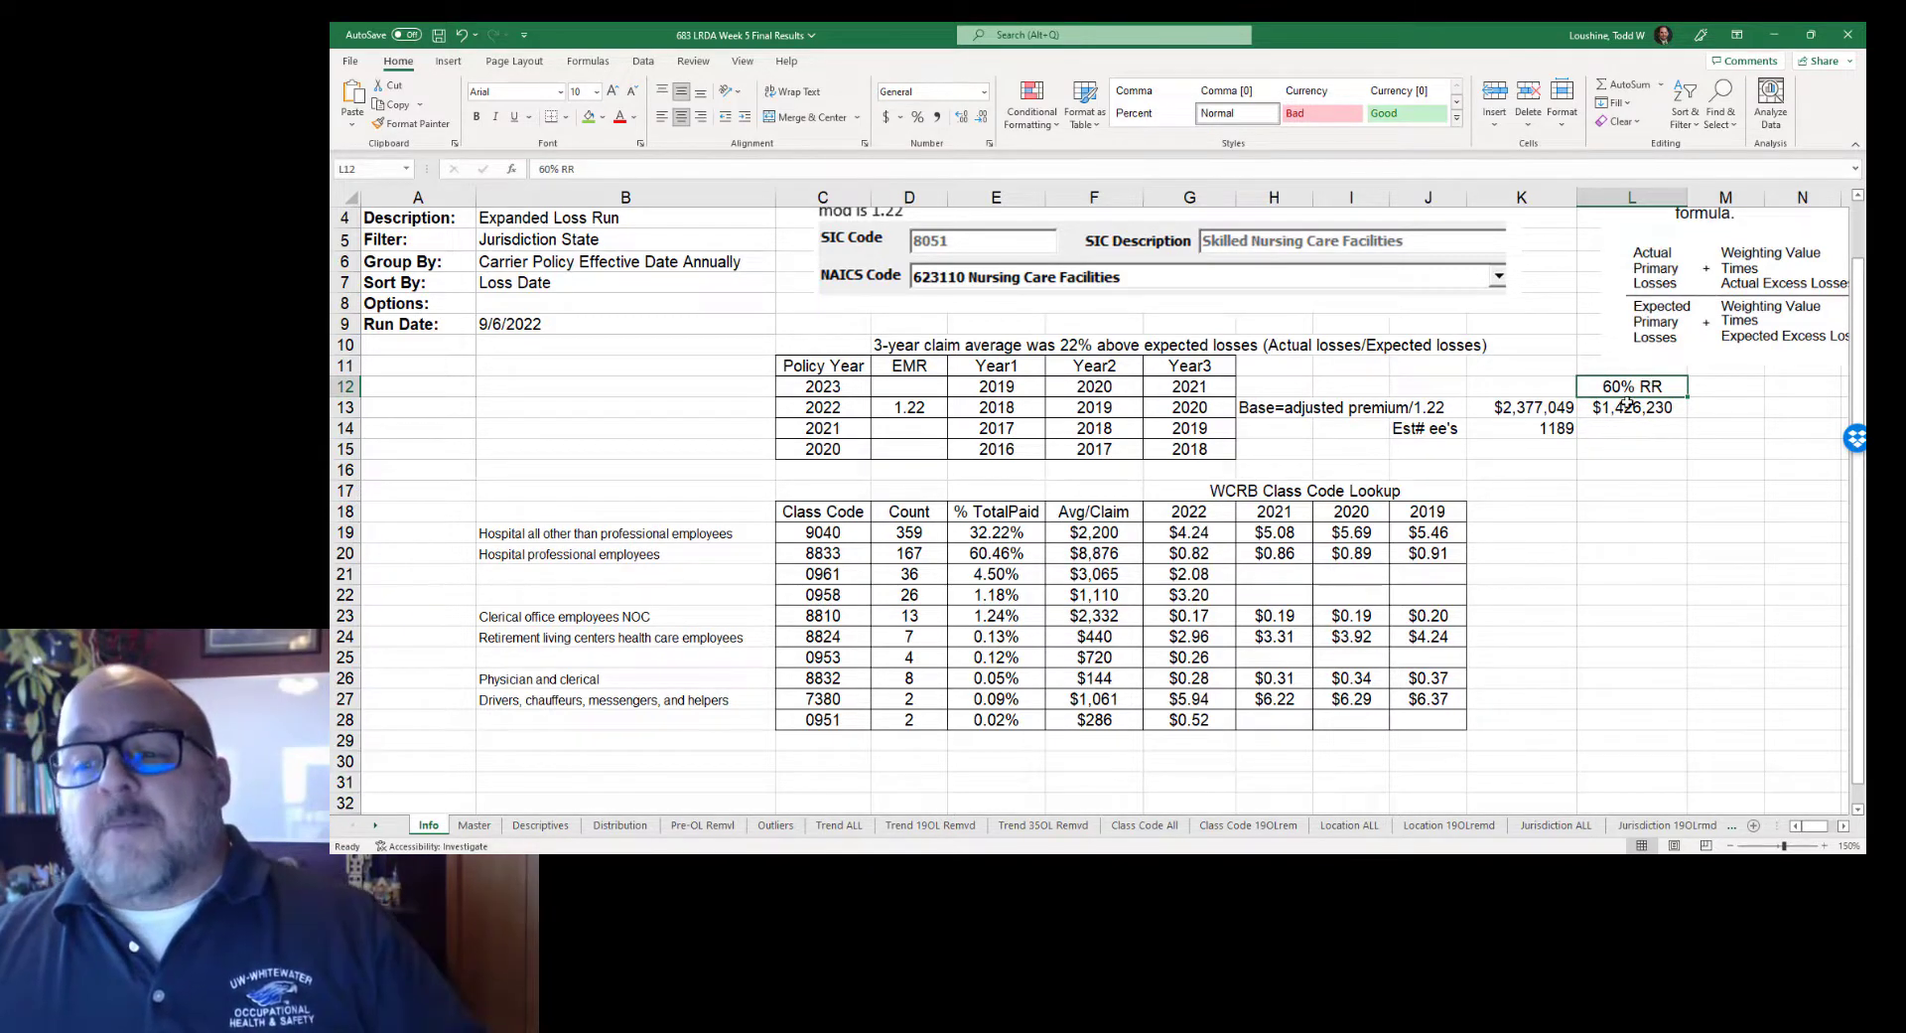
click(1631, 407)
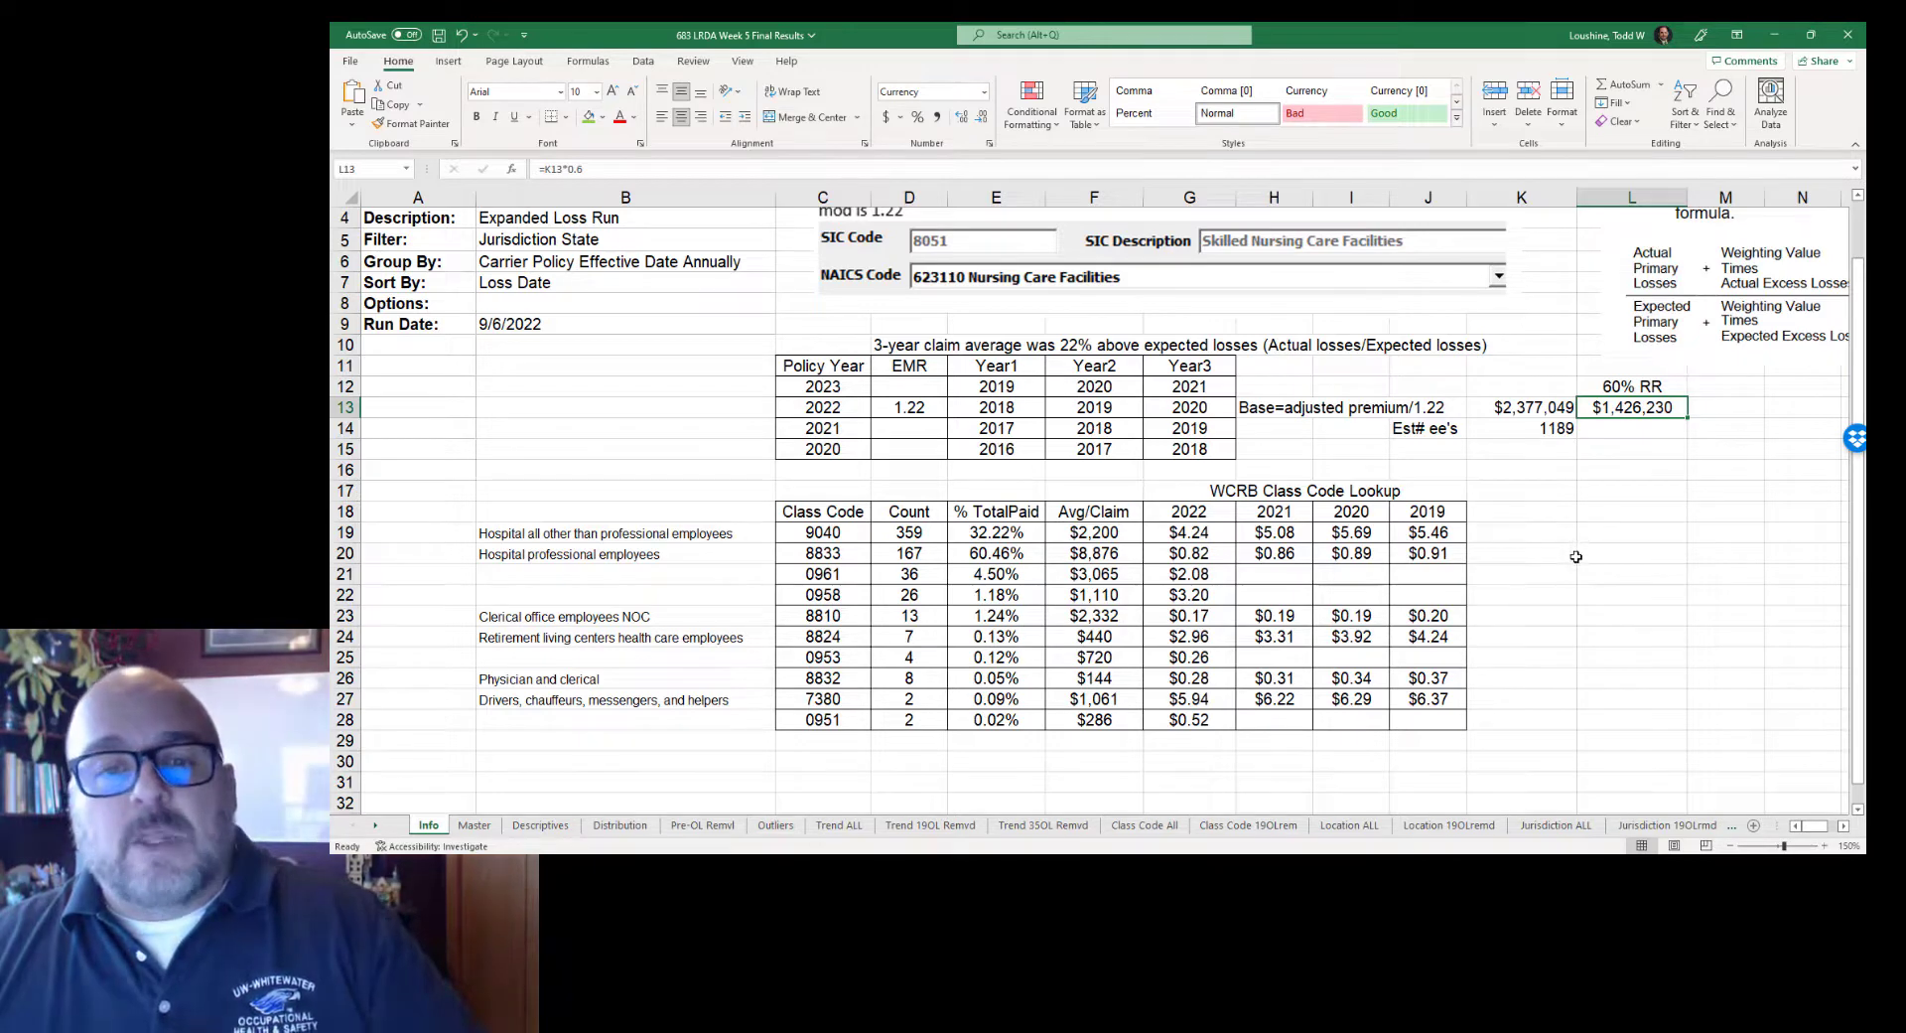
scroll(1577, 554, up, 1)
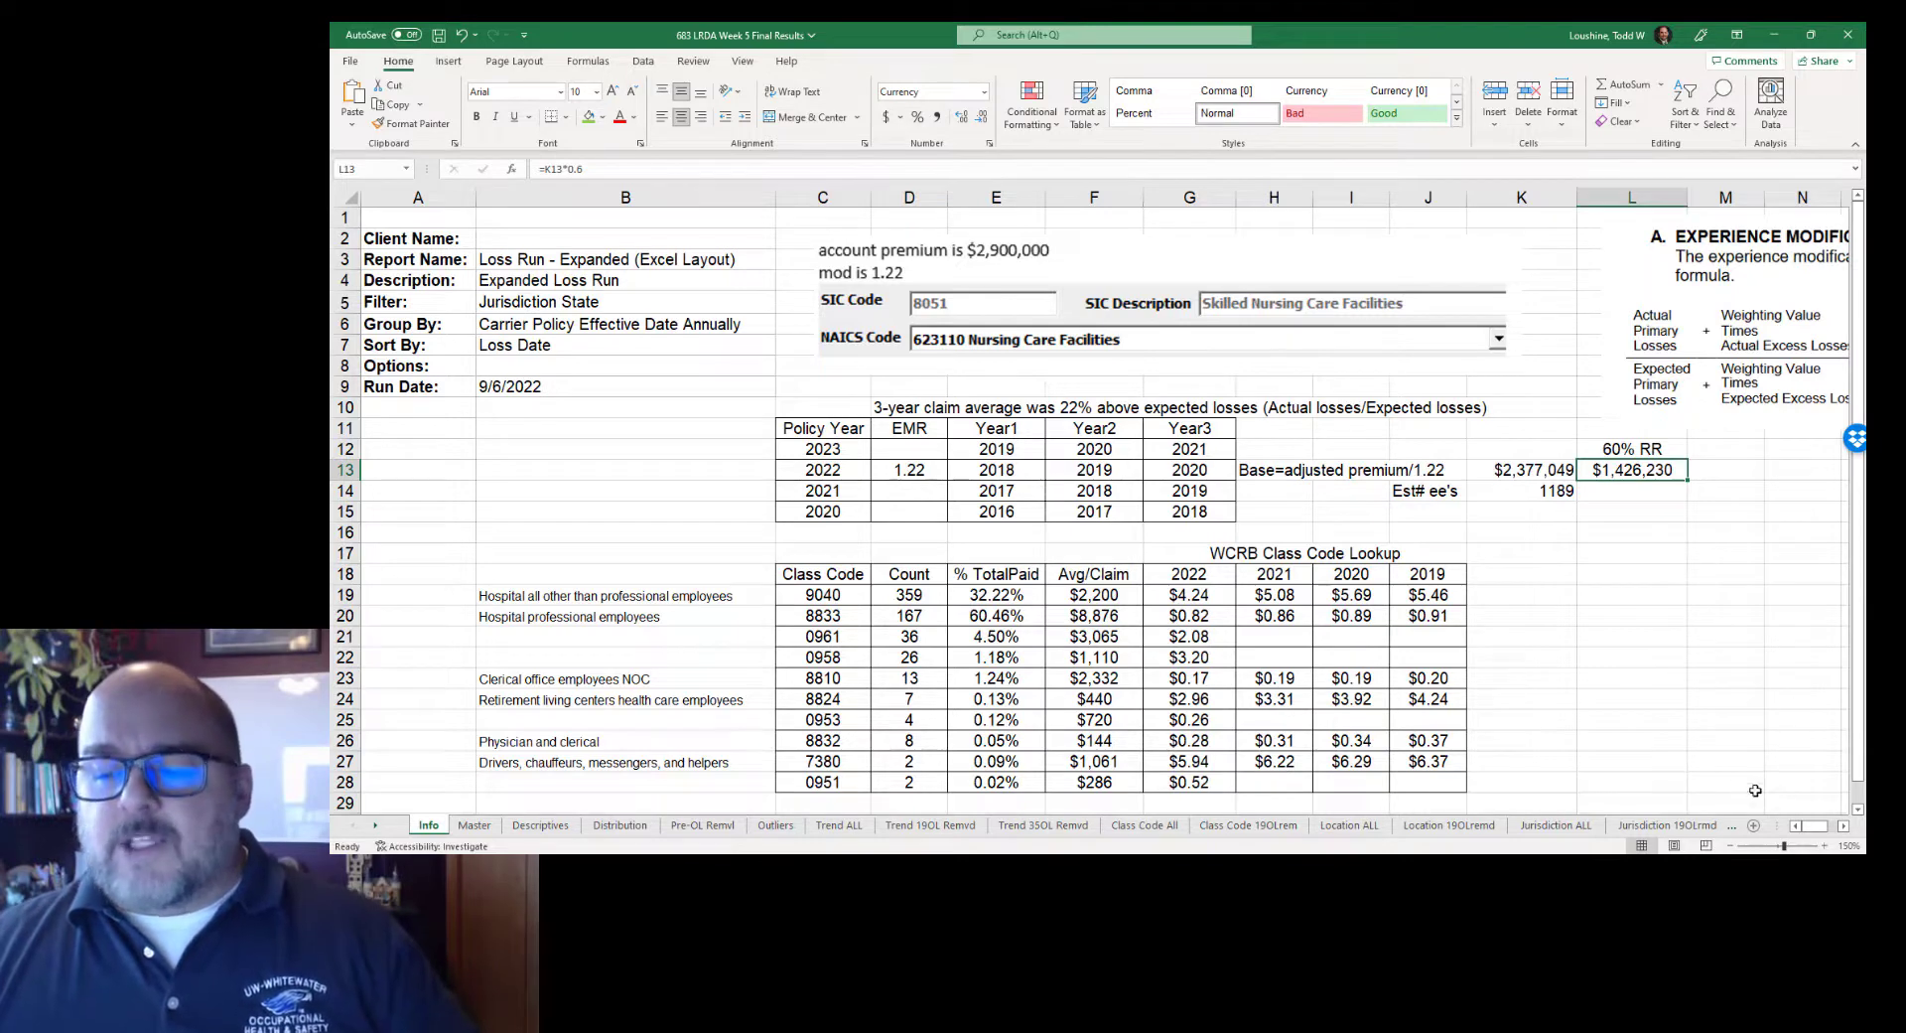
click(1844, 825)
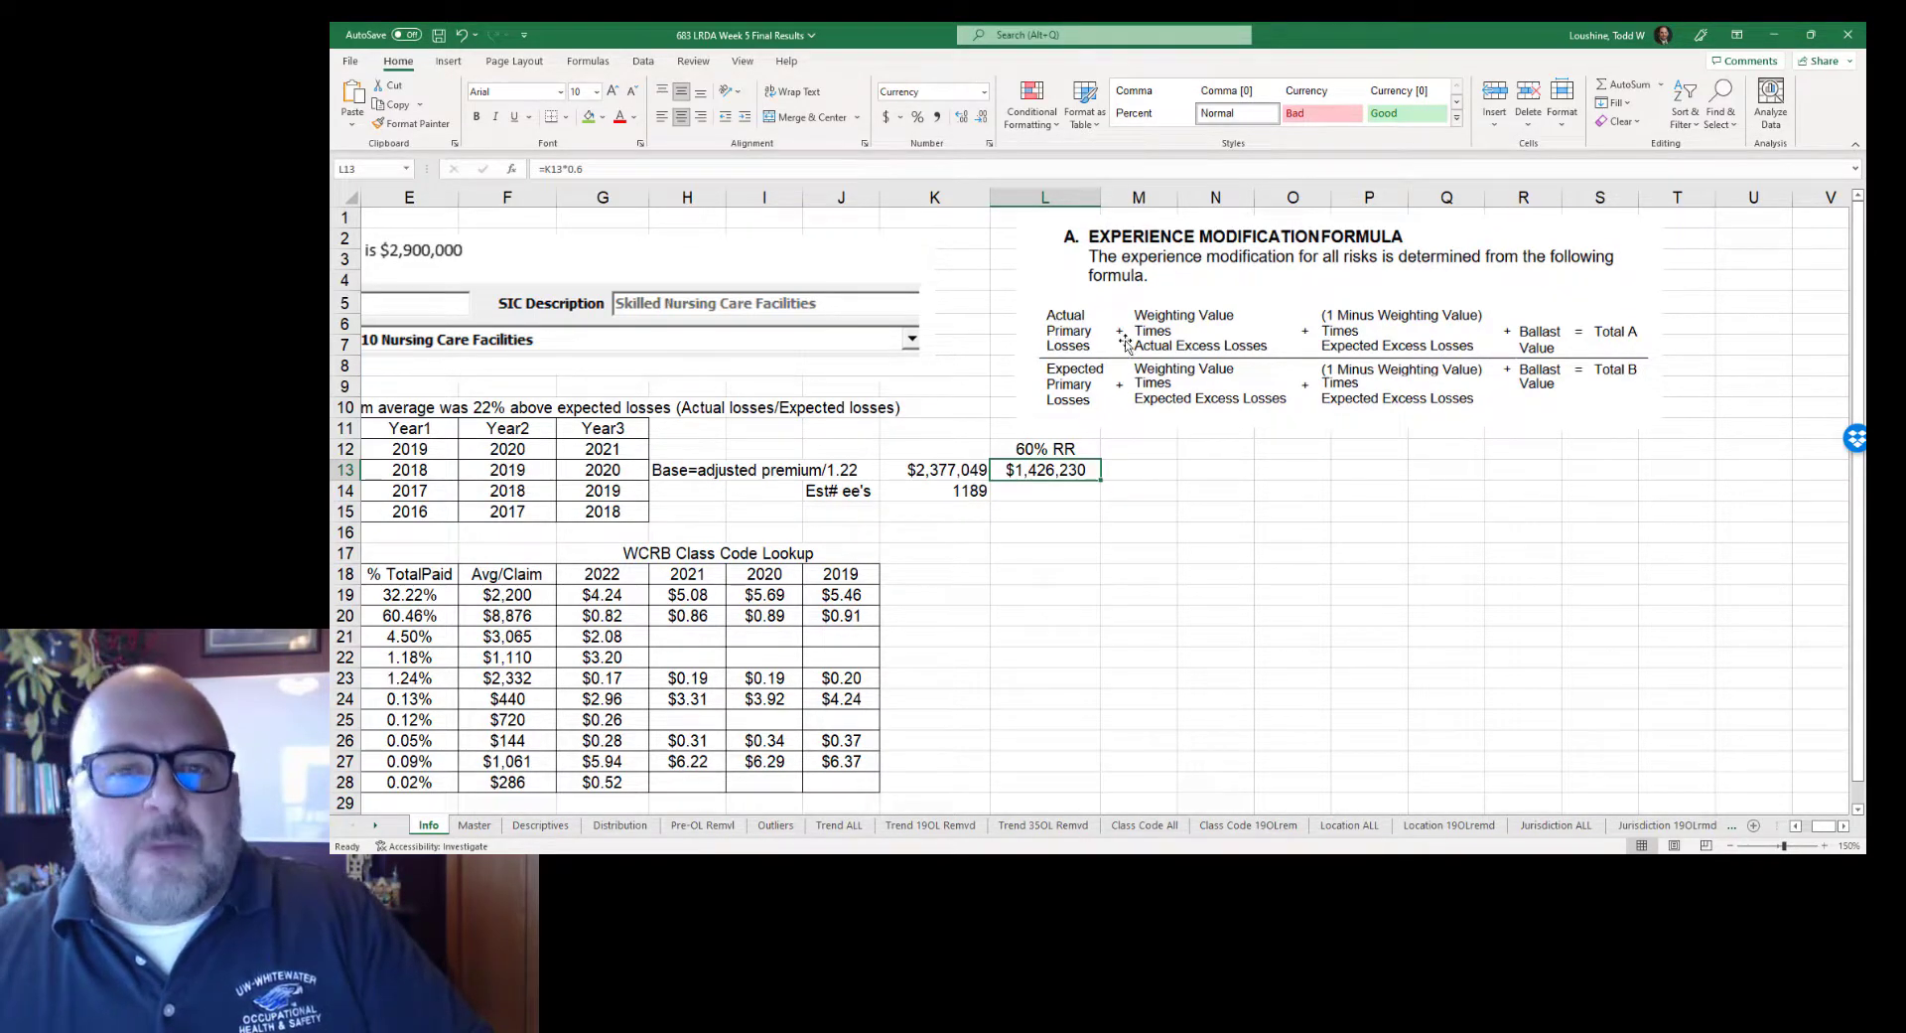
Step: Look over the Master sheet's claim records, and examine the Incident, Medical and Indemnity claim breakdown on the Descriptives sheet
click(475, 825)
click(864, 628)
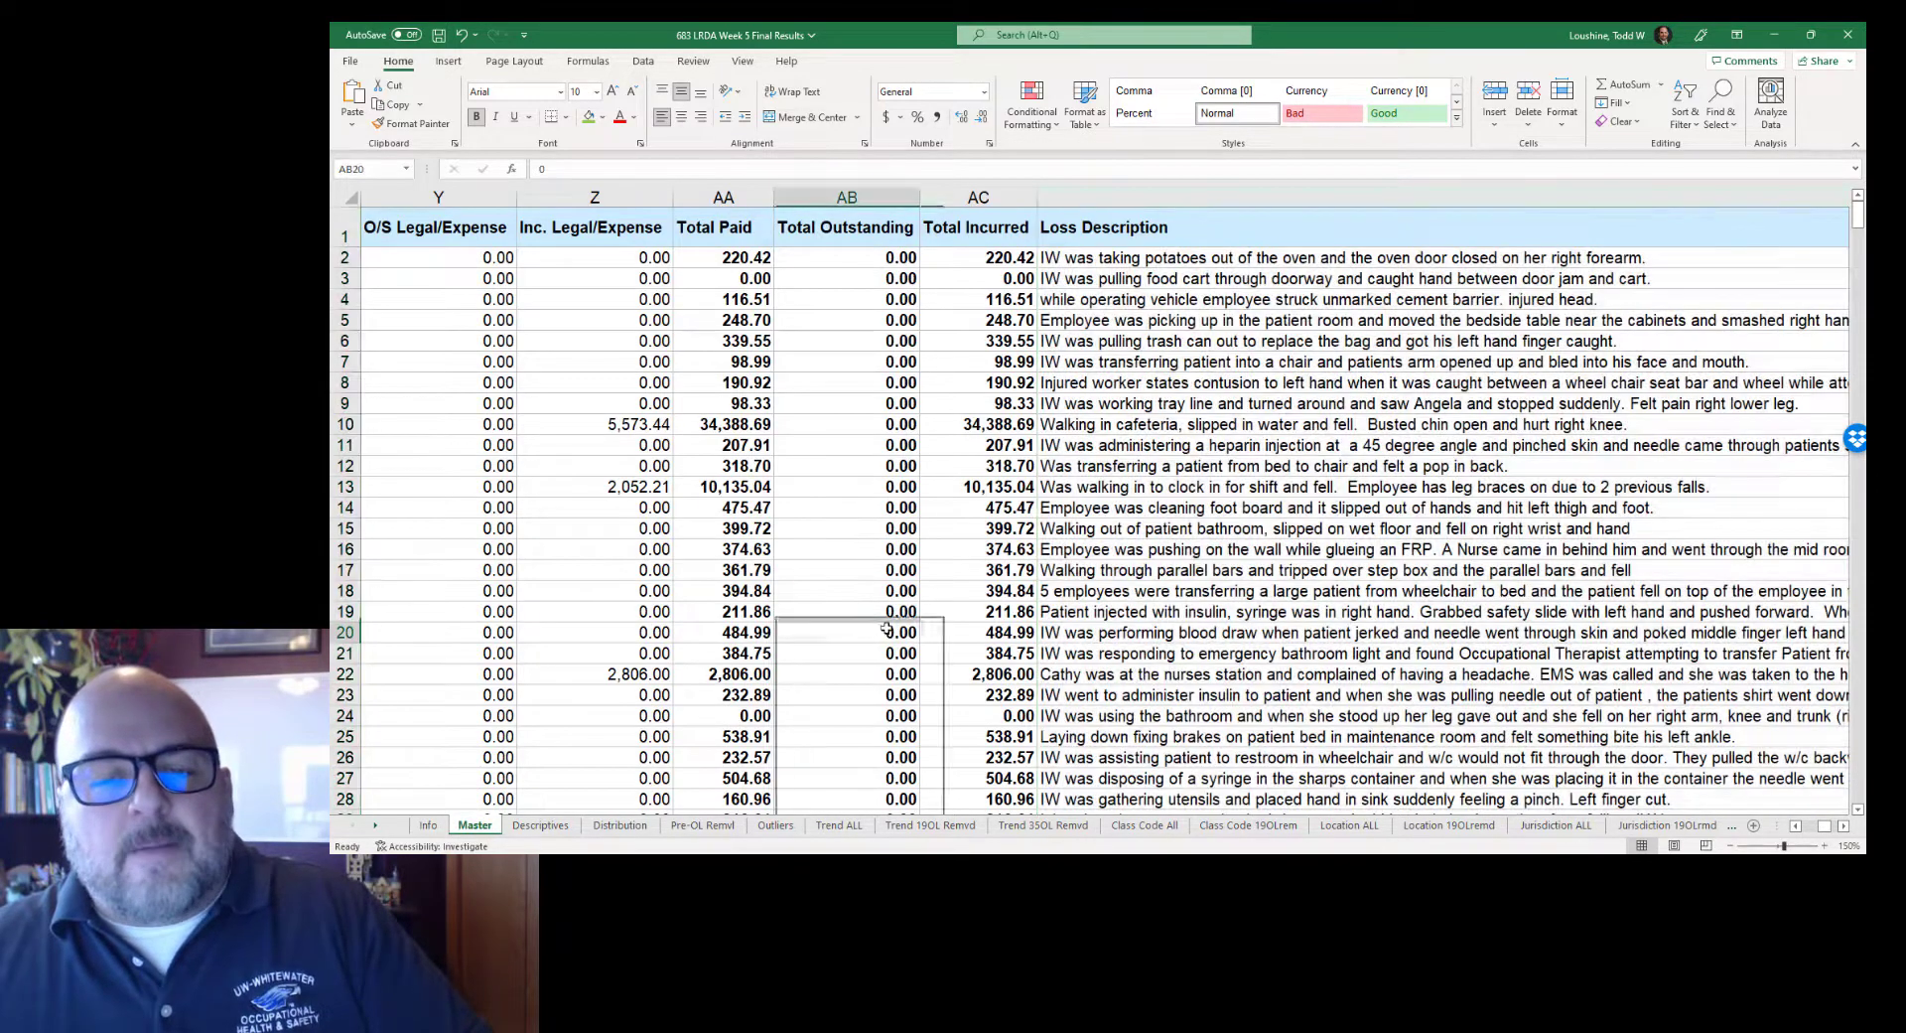
click(519, 827)
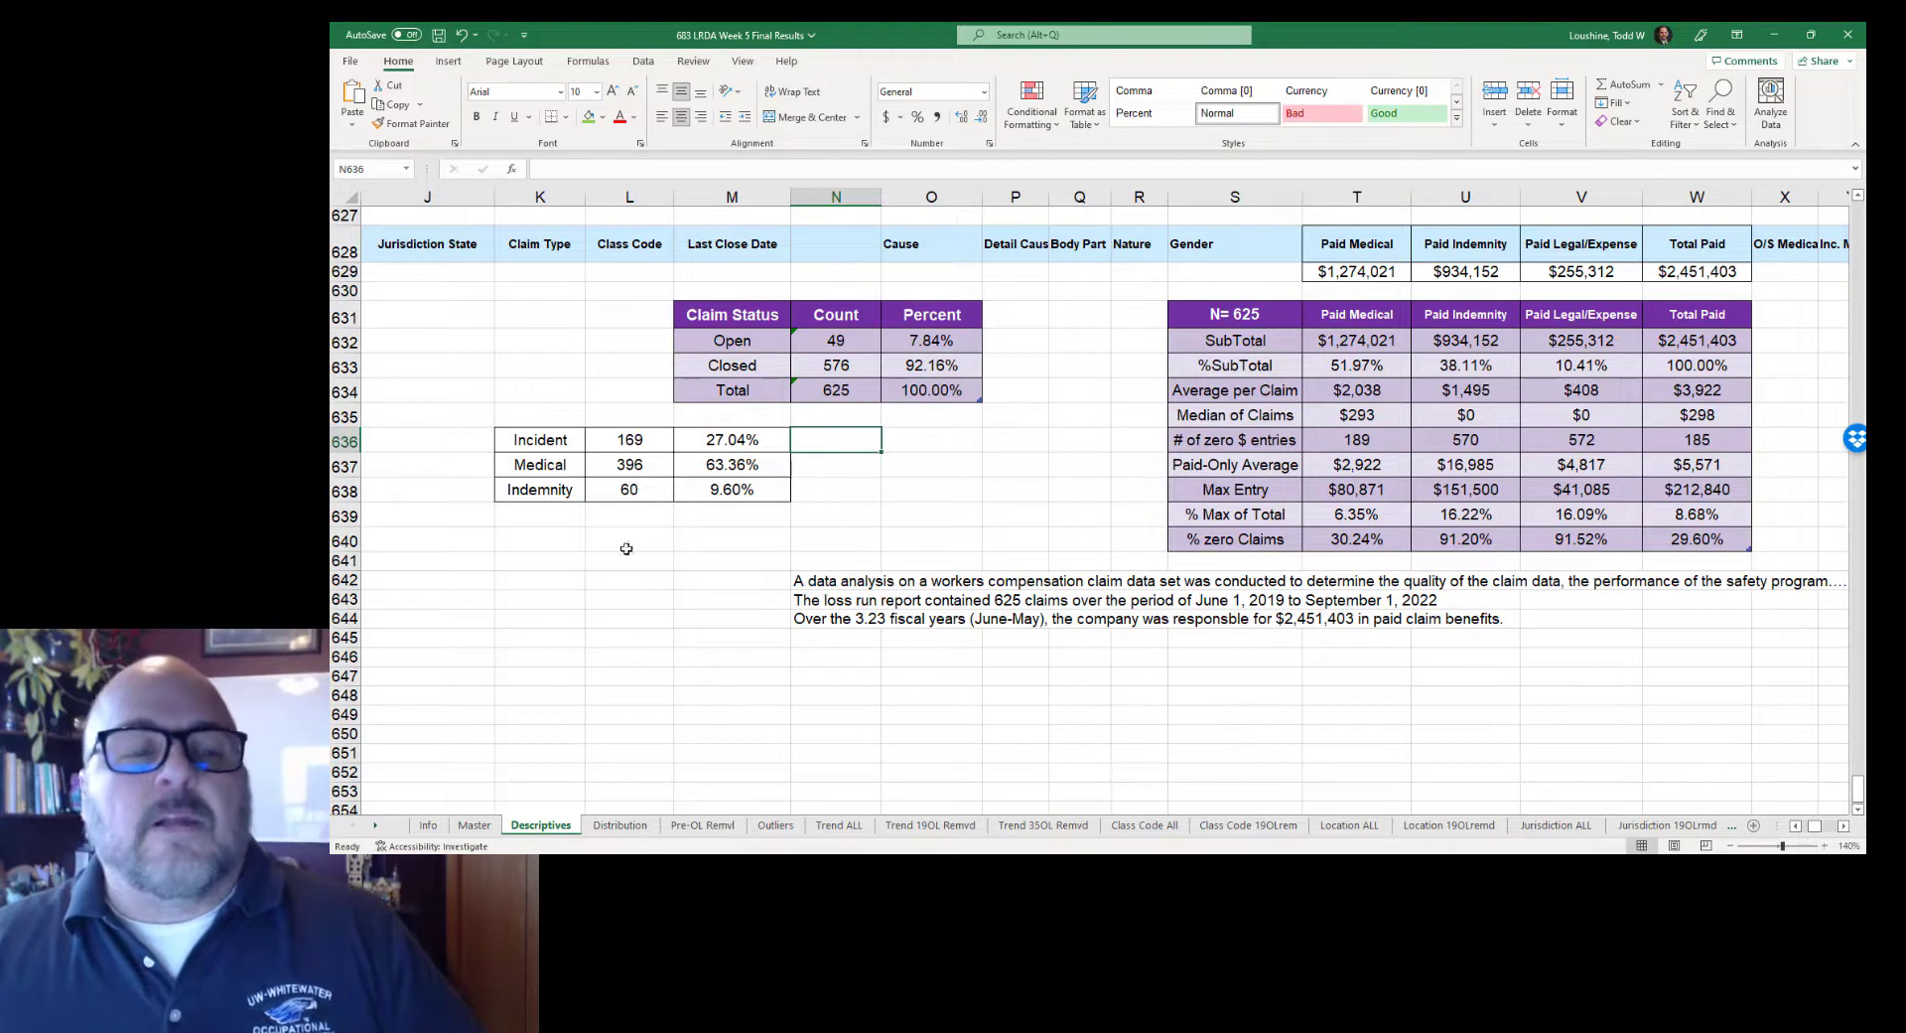
drag(549, 440, 617, 492)
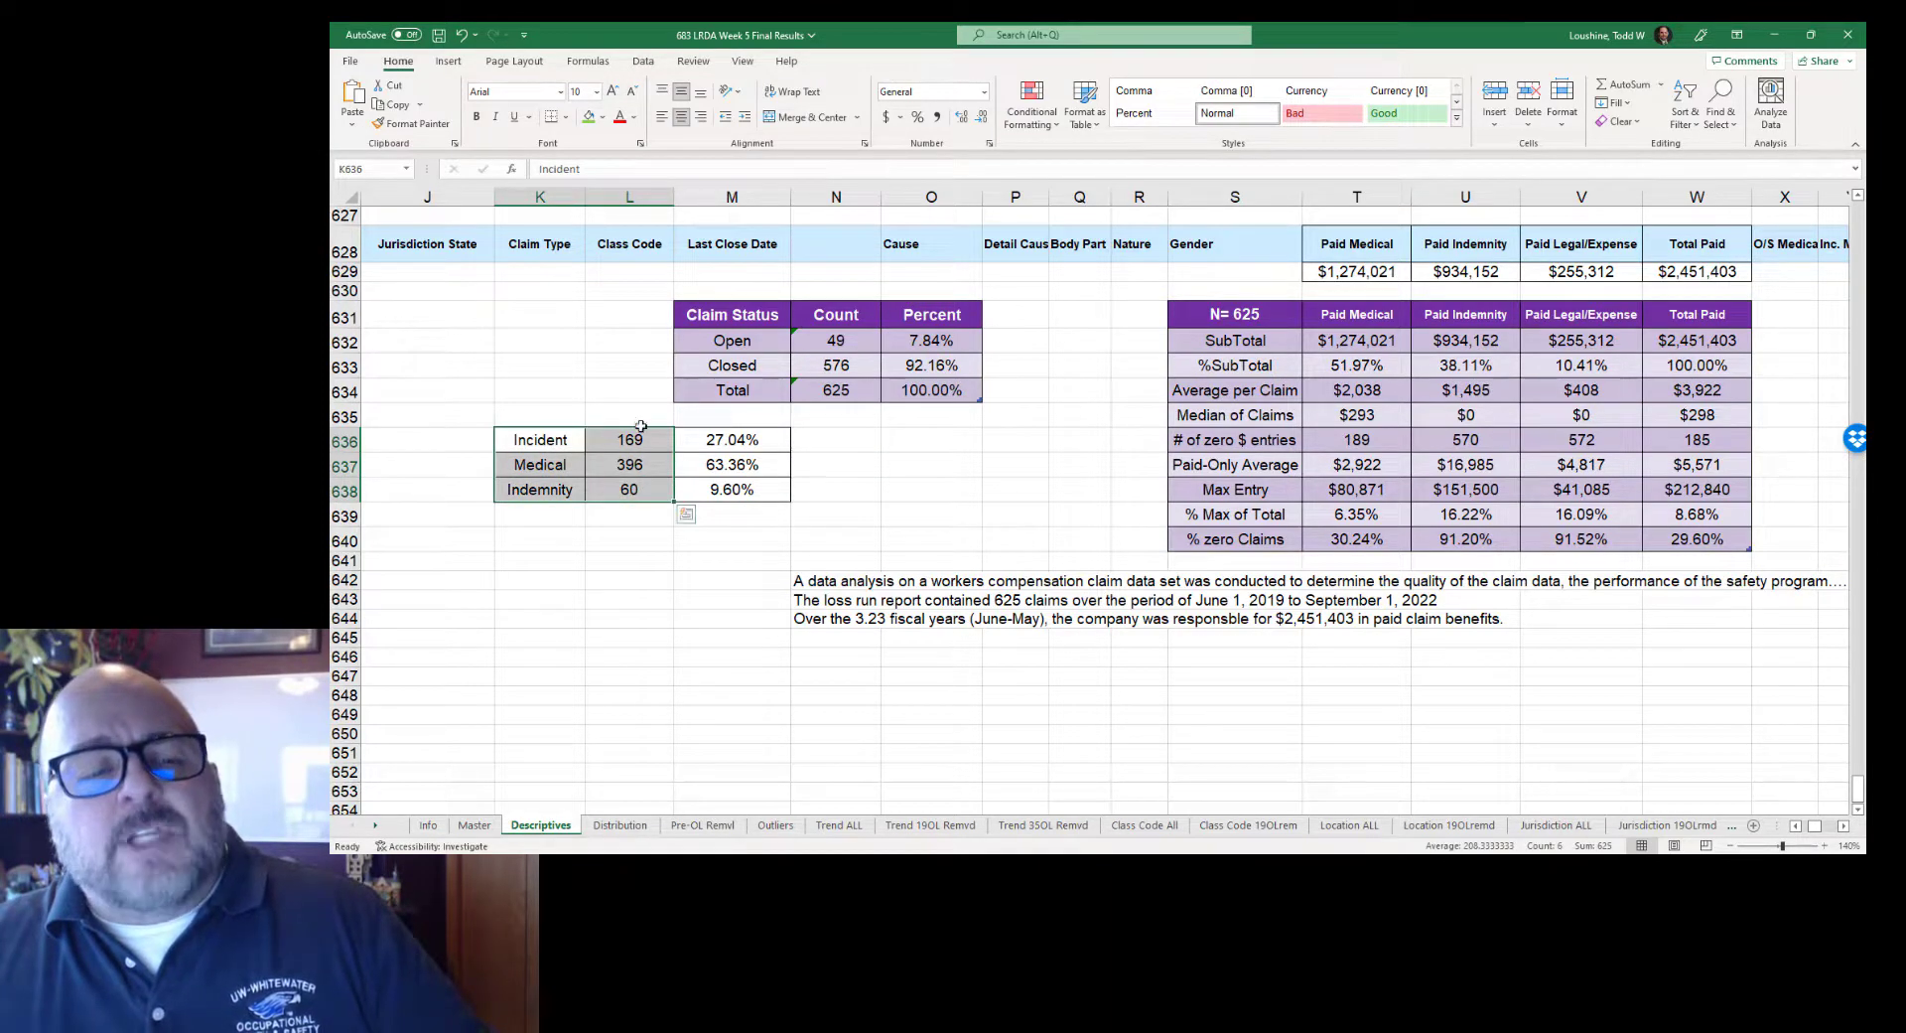
mouse_move(553, 440)
mouse_down()
mouse_move(554, 496)
mouse_move(551, 440)
mouse_up()
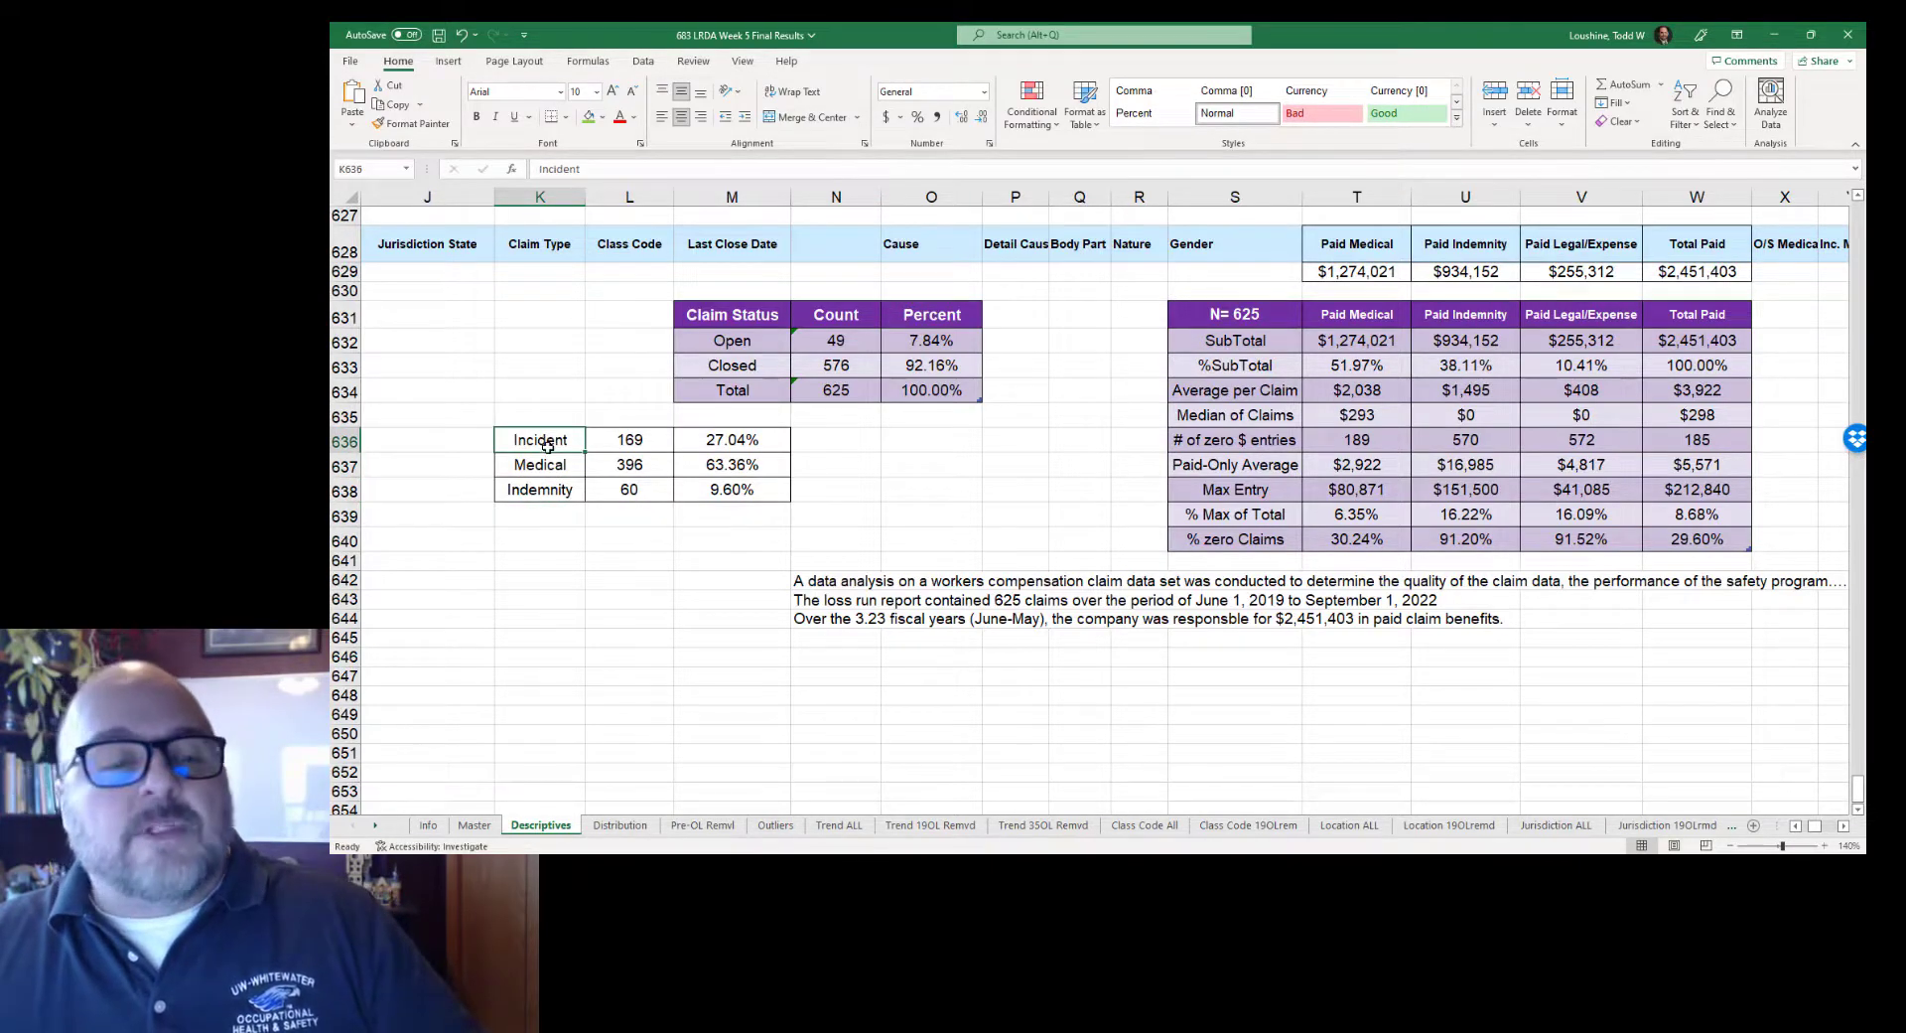
click(544, 465)
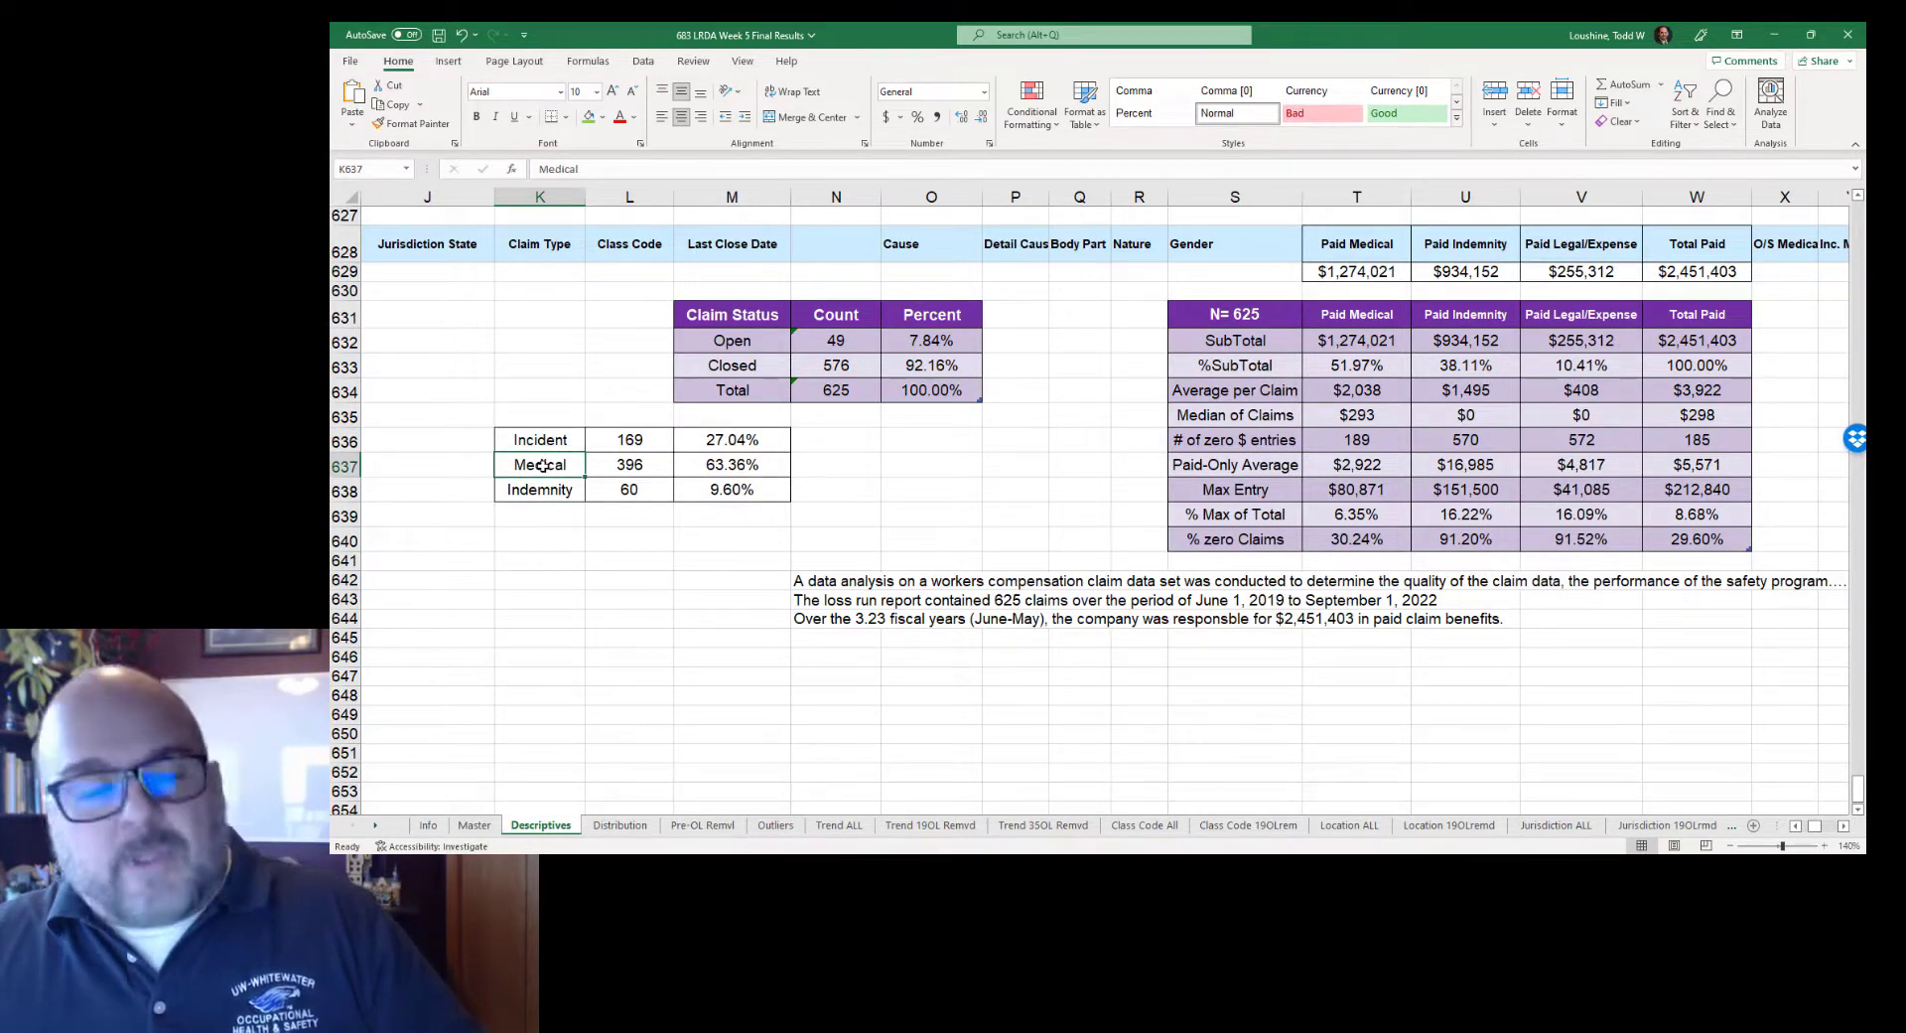
click(541, 489)
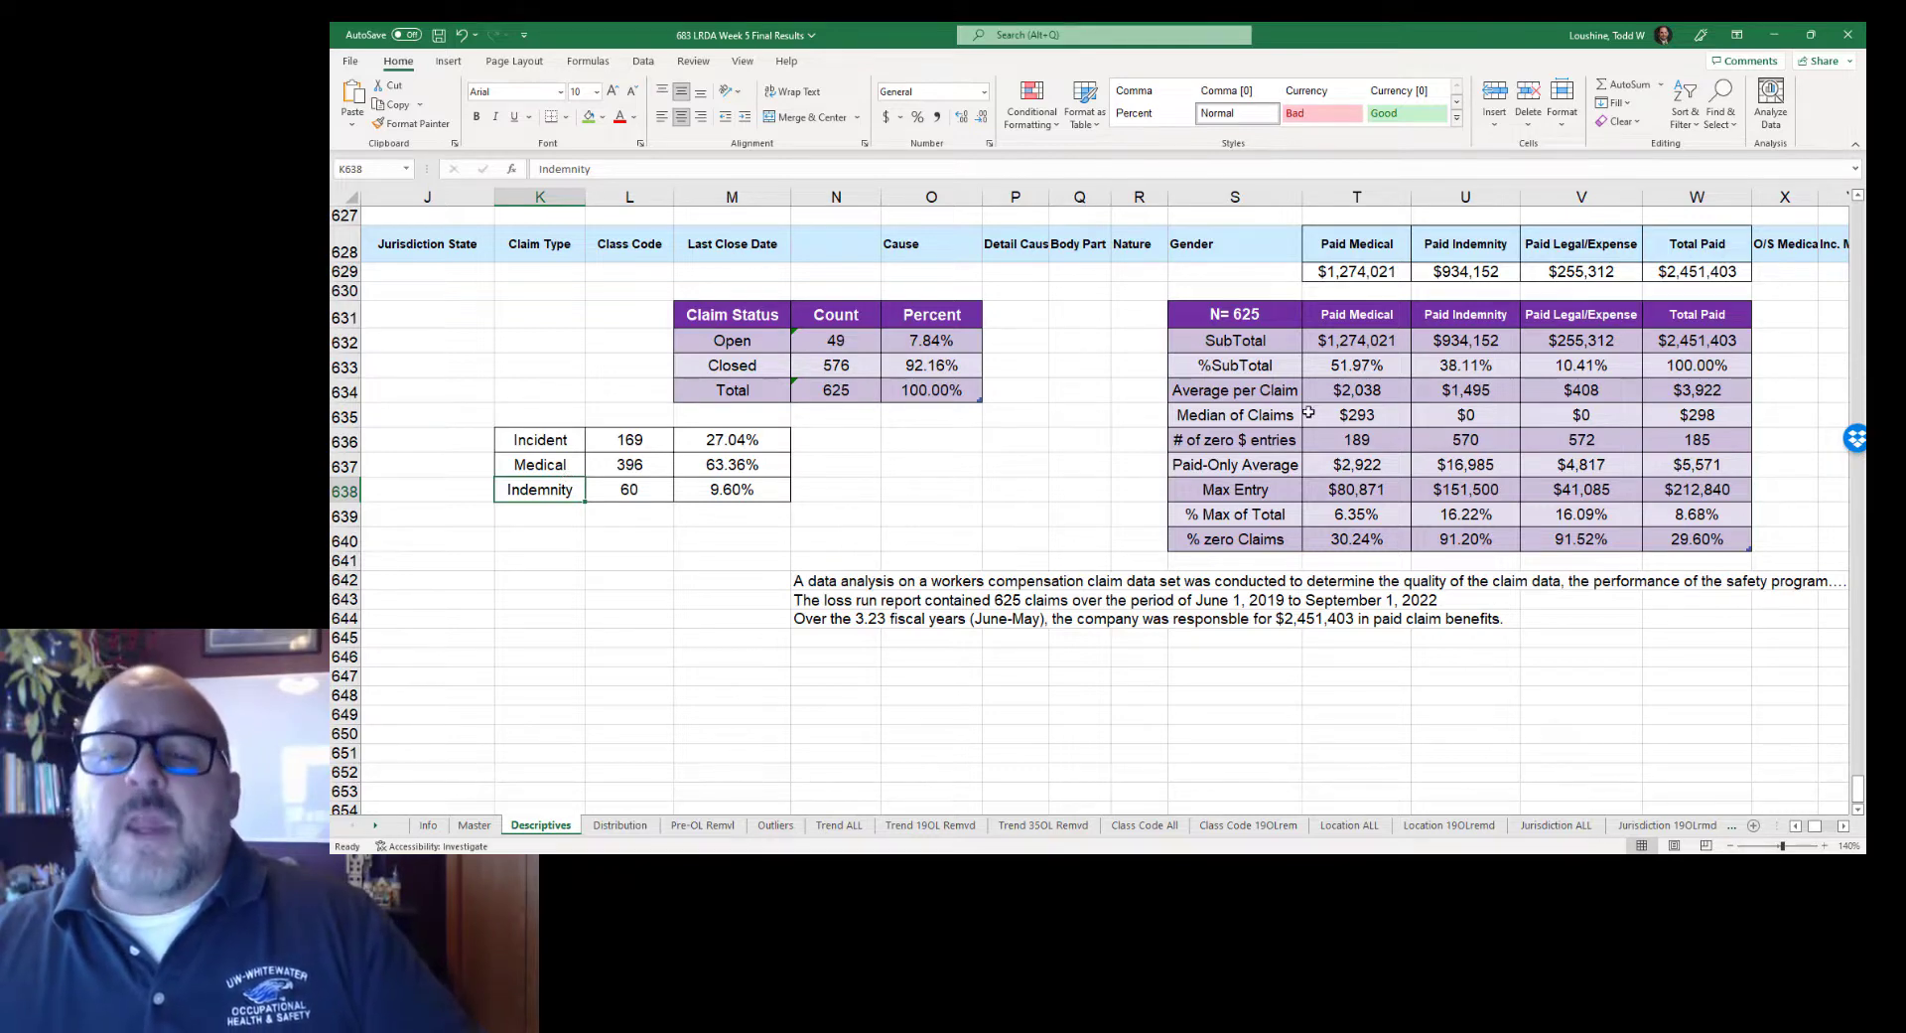
Step: Examine the paid medical, indemnity, legal/expense and total paid categories in the N= 625 table, including the Total Paid subtotal
click(1261, 320)
click(1357, 313)
click(1465, 314)
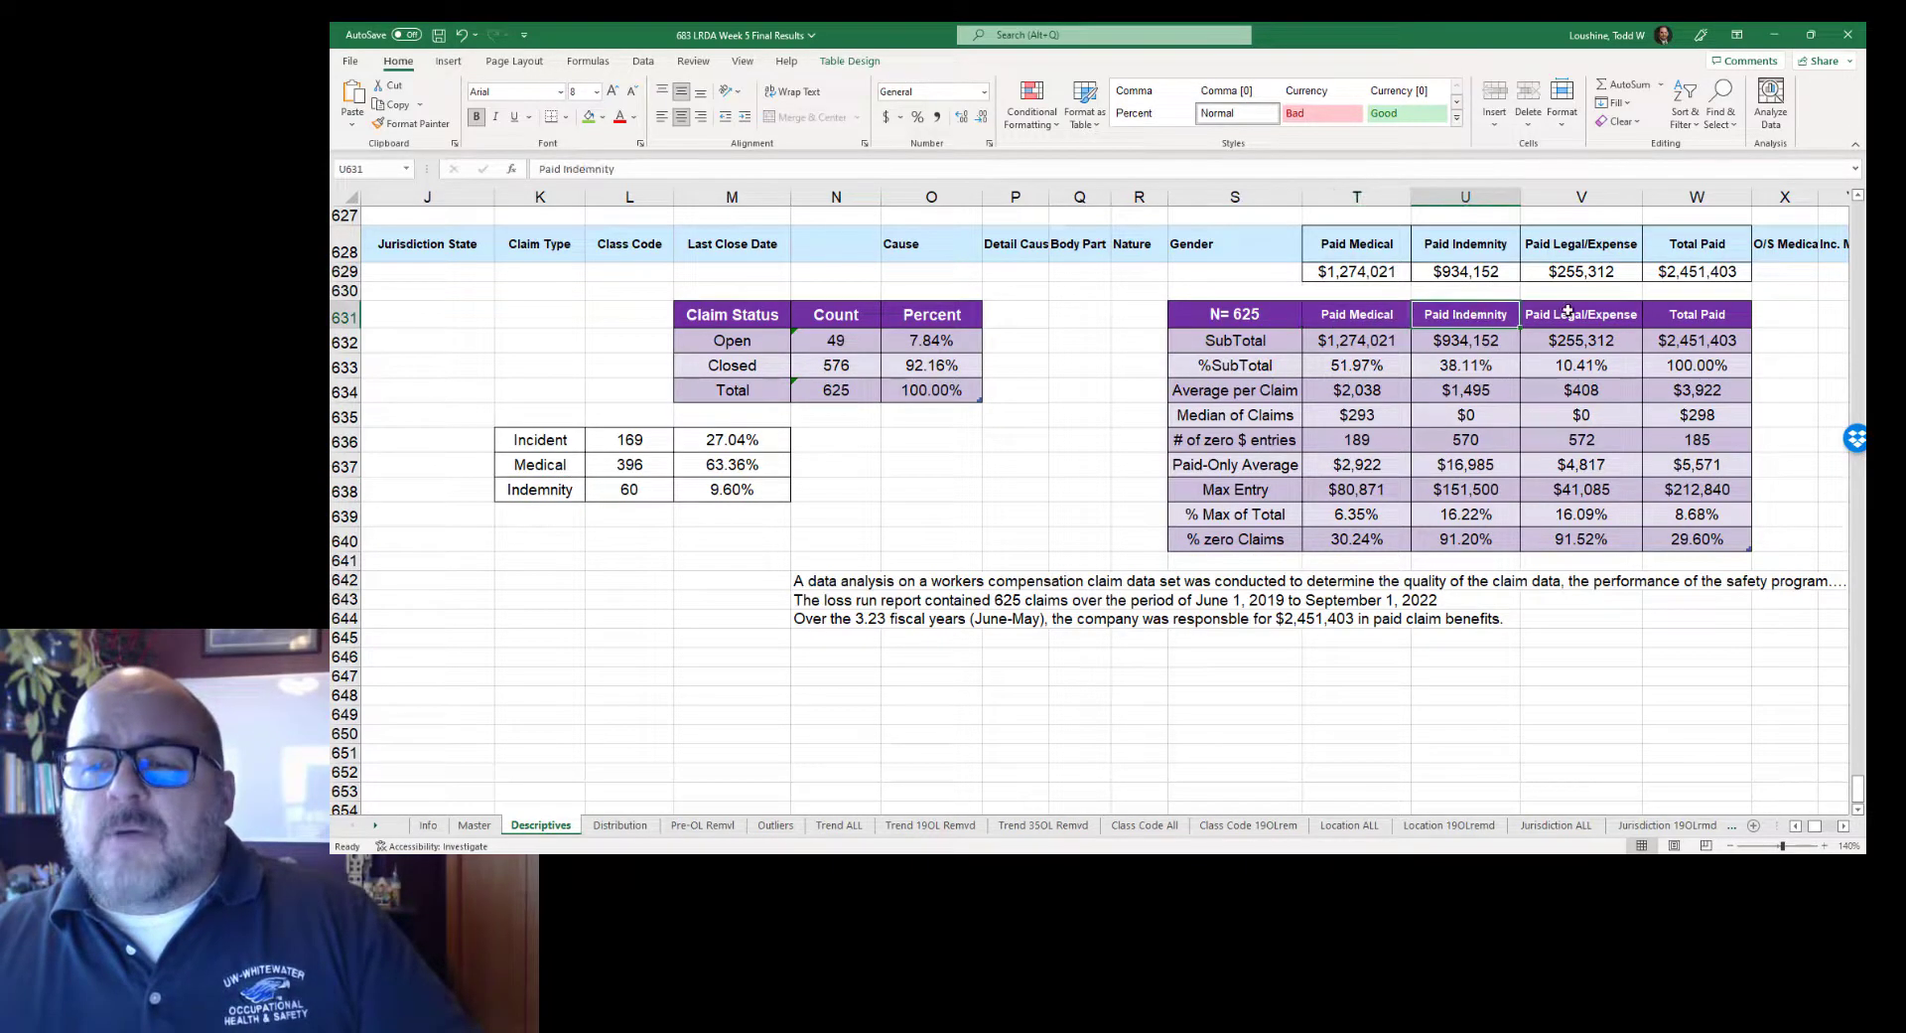
click(1581, 314)
click(1703, 313)
click(1724, 340)
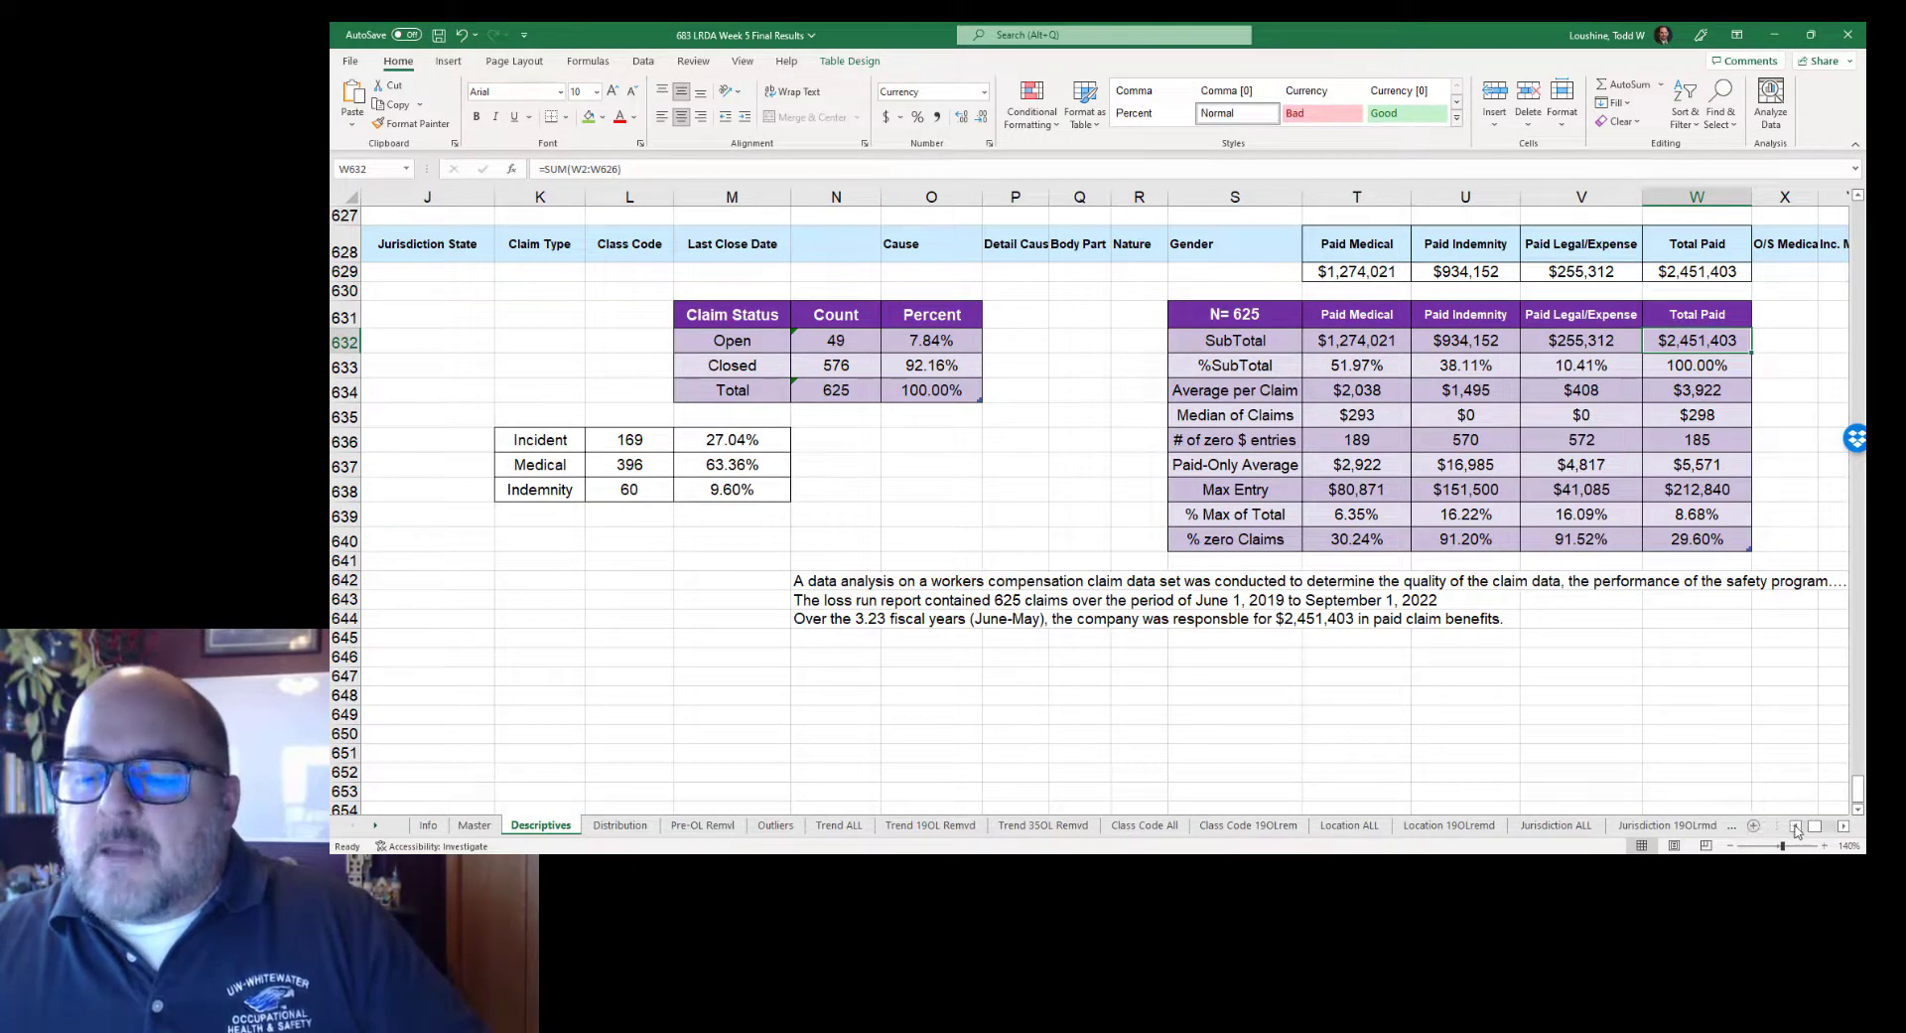
Step: Review the loss date range and the four fiscal year definitions at the start of the Descriptives sheet's summary area
drag(1823, 832, 1738, 837)
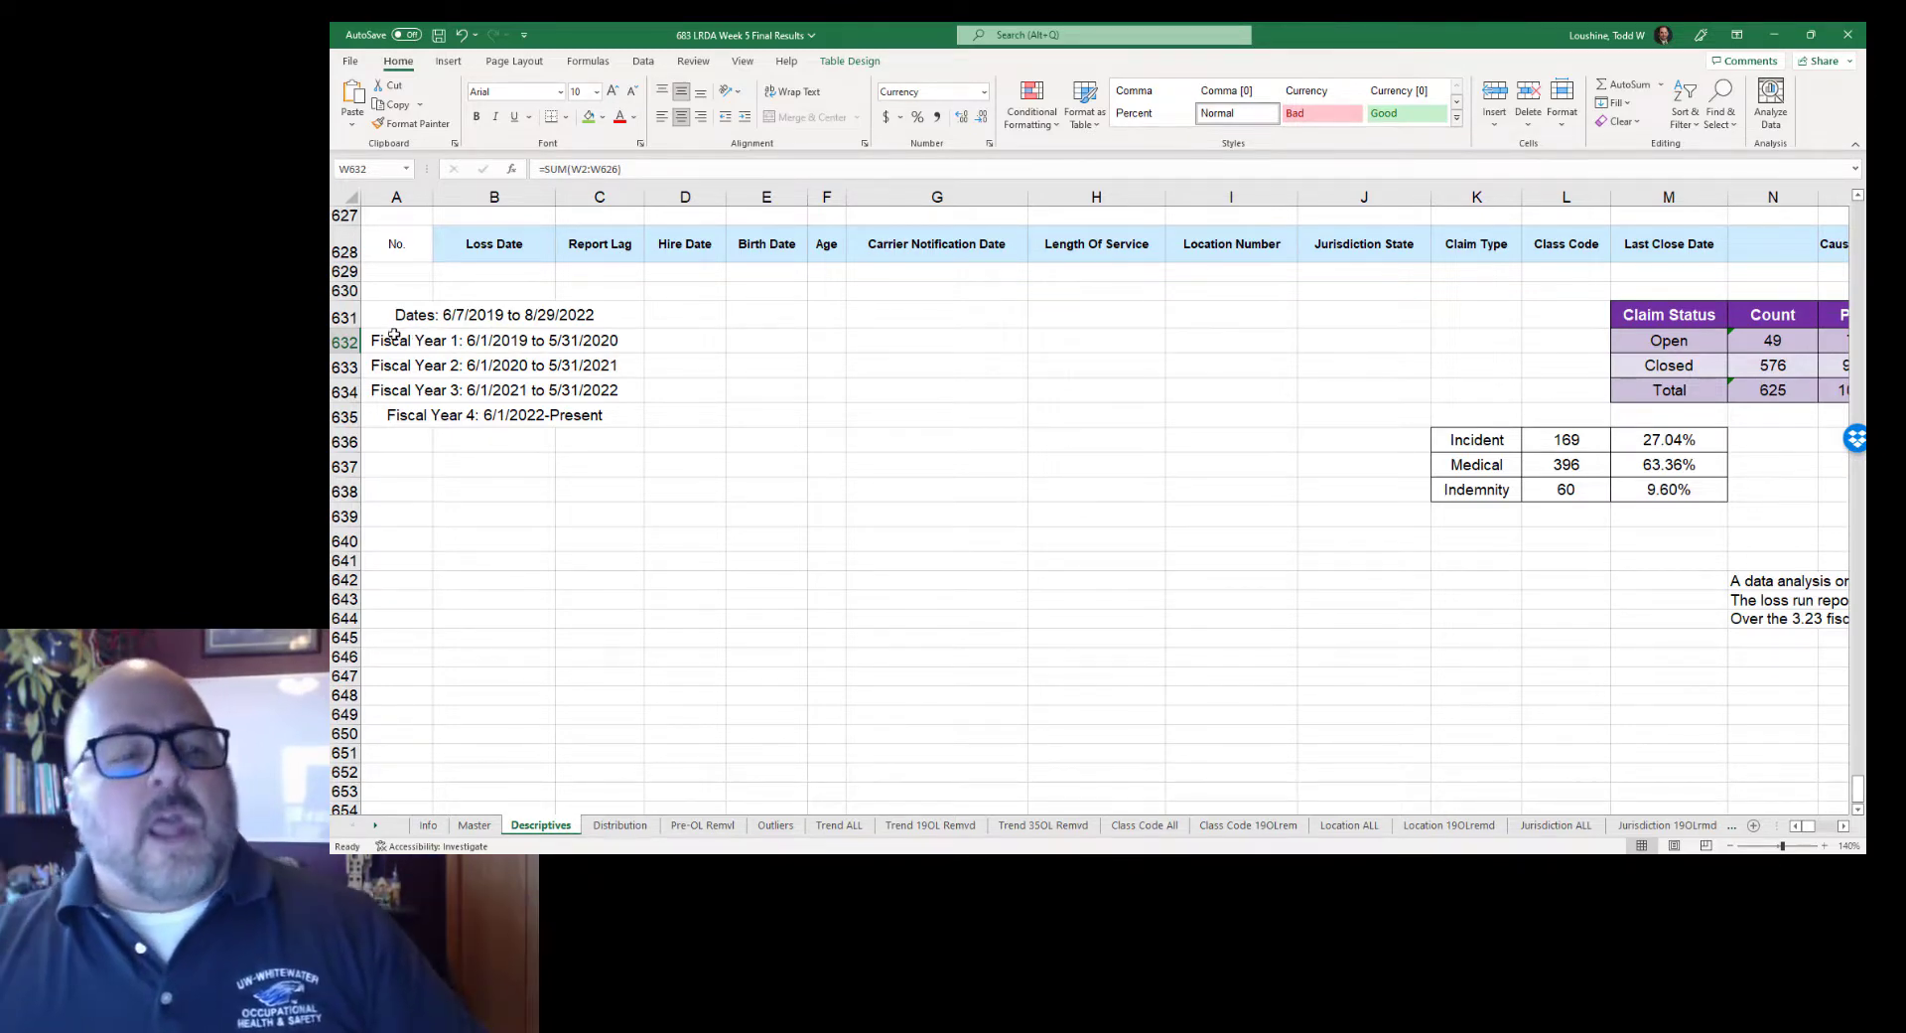
drag(395, 338, 407, 413)
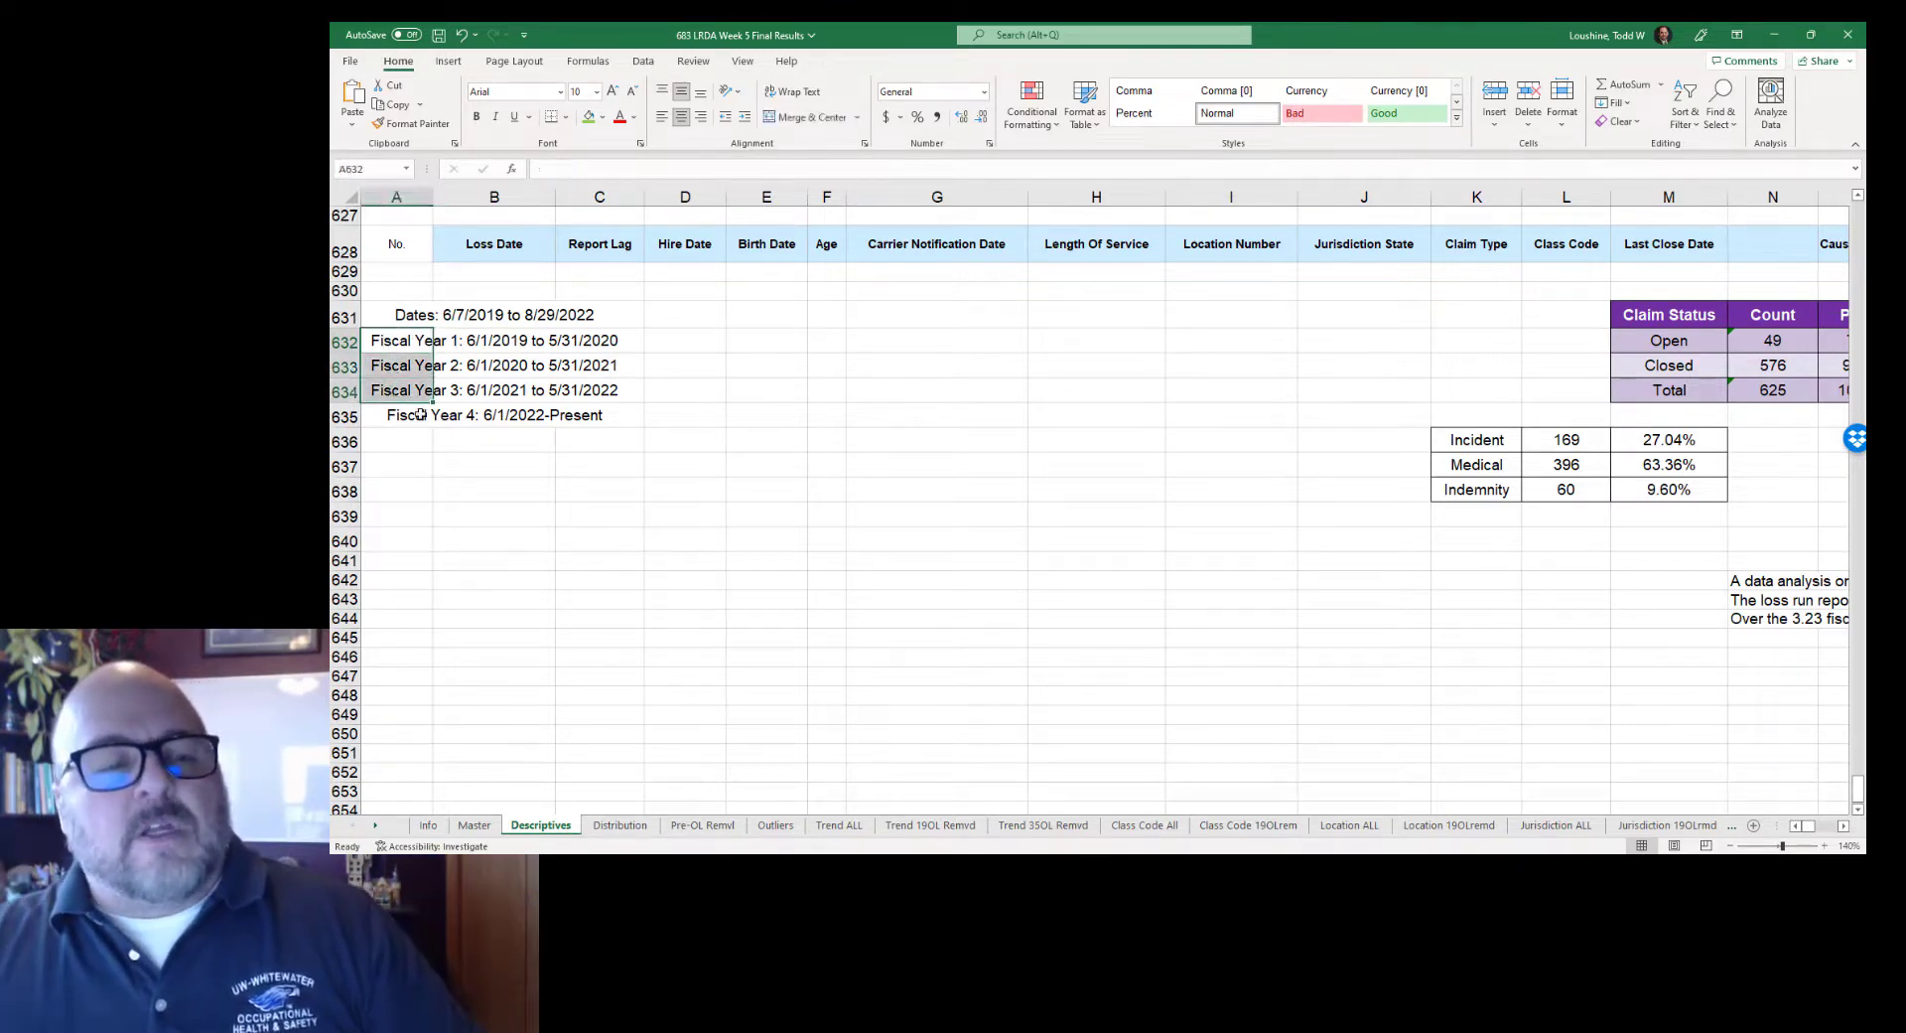
click(422, 417)
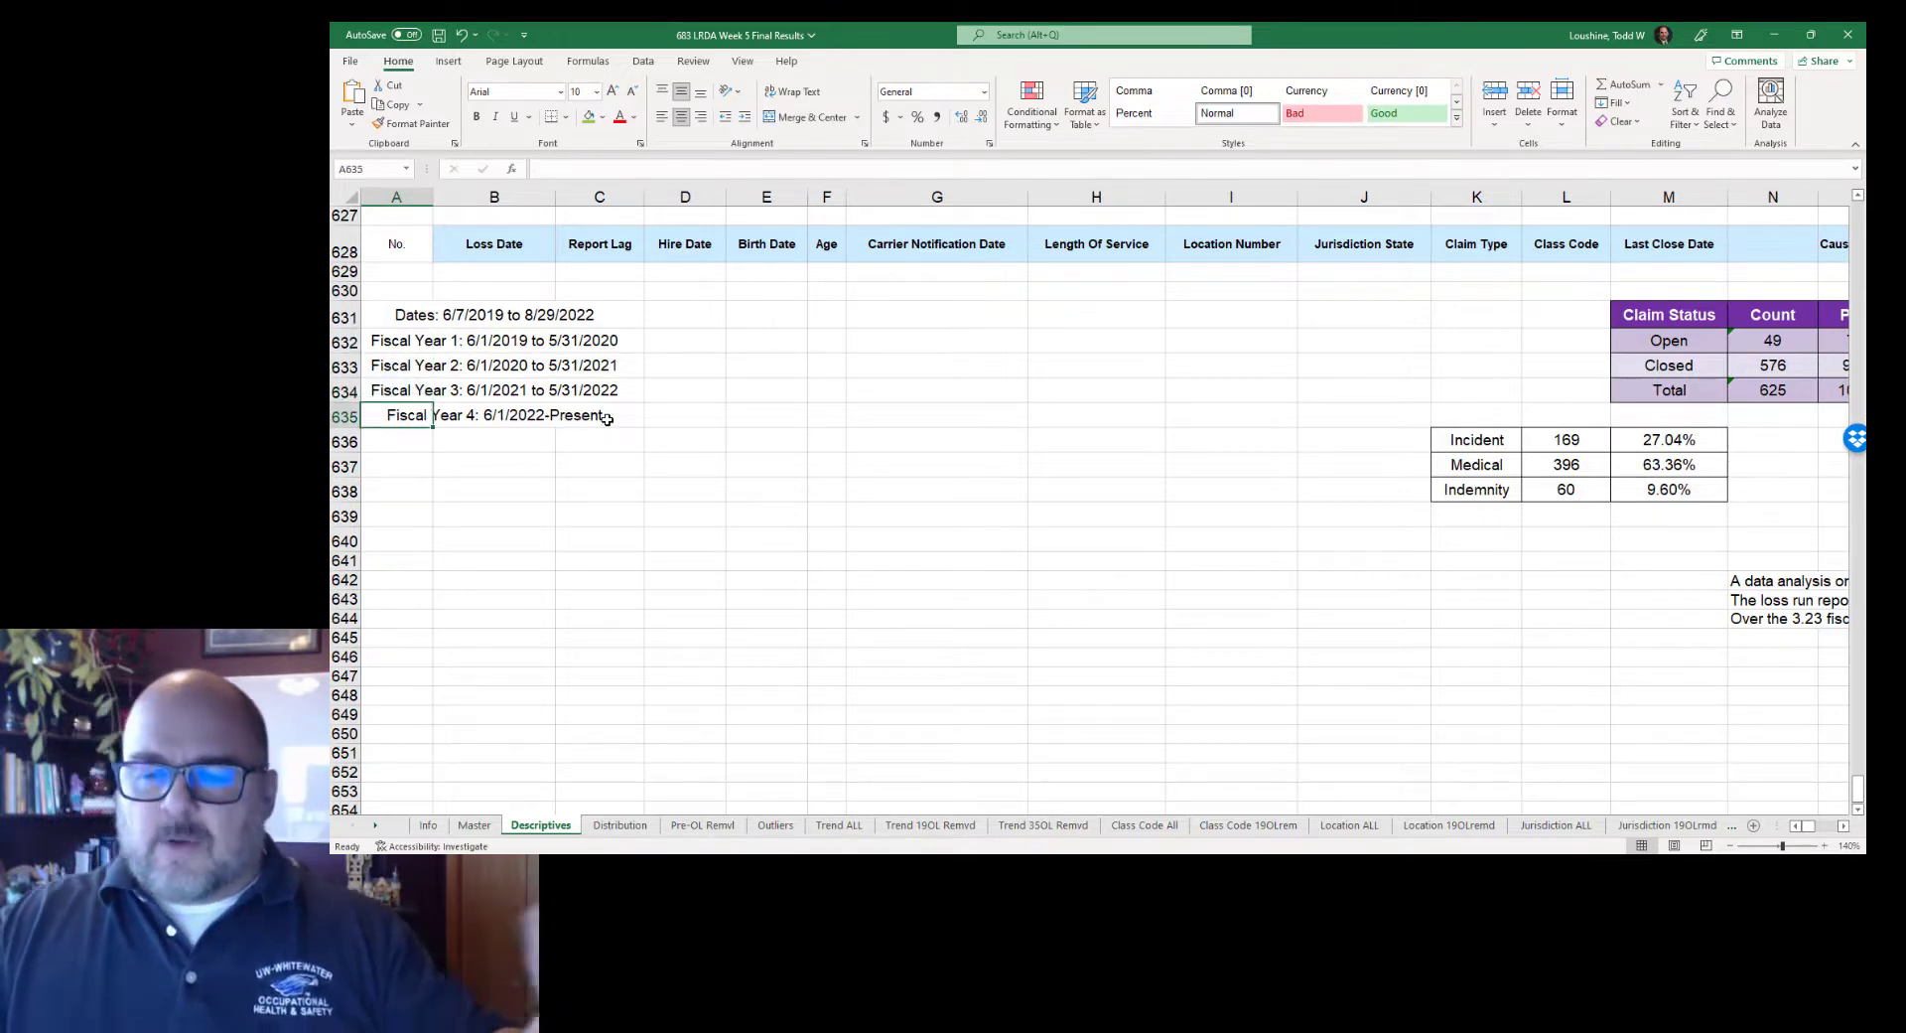
Step: Examine the Total Paid average, median, paid-only average, max entry and % max of total in the N= 625 table
click(1843, 825)
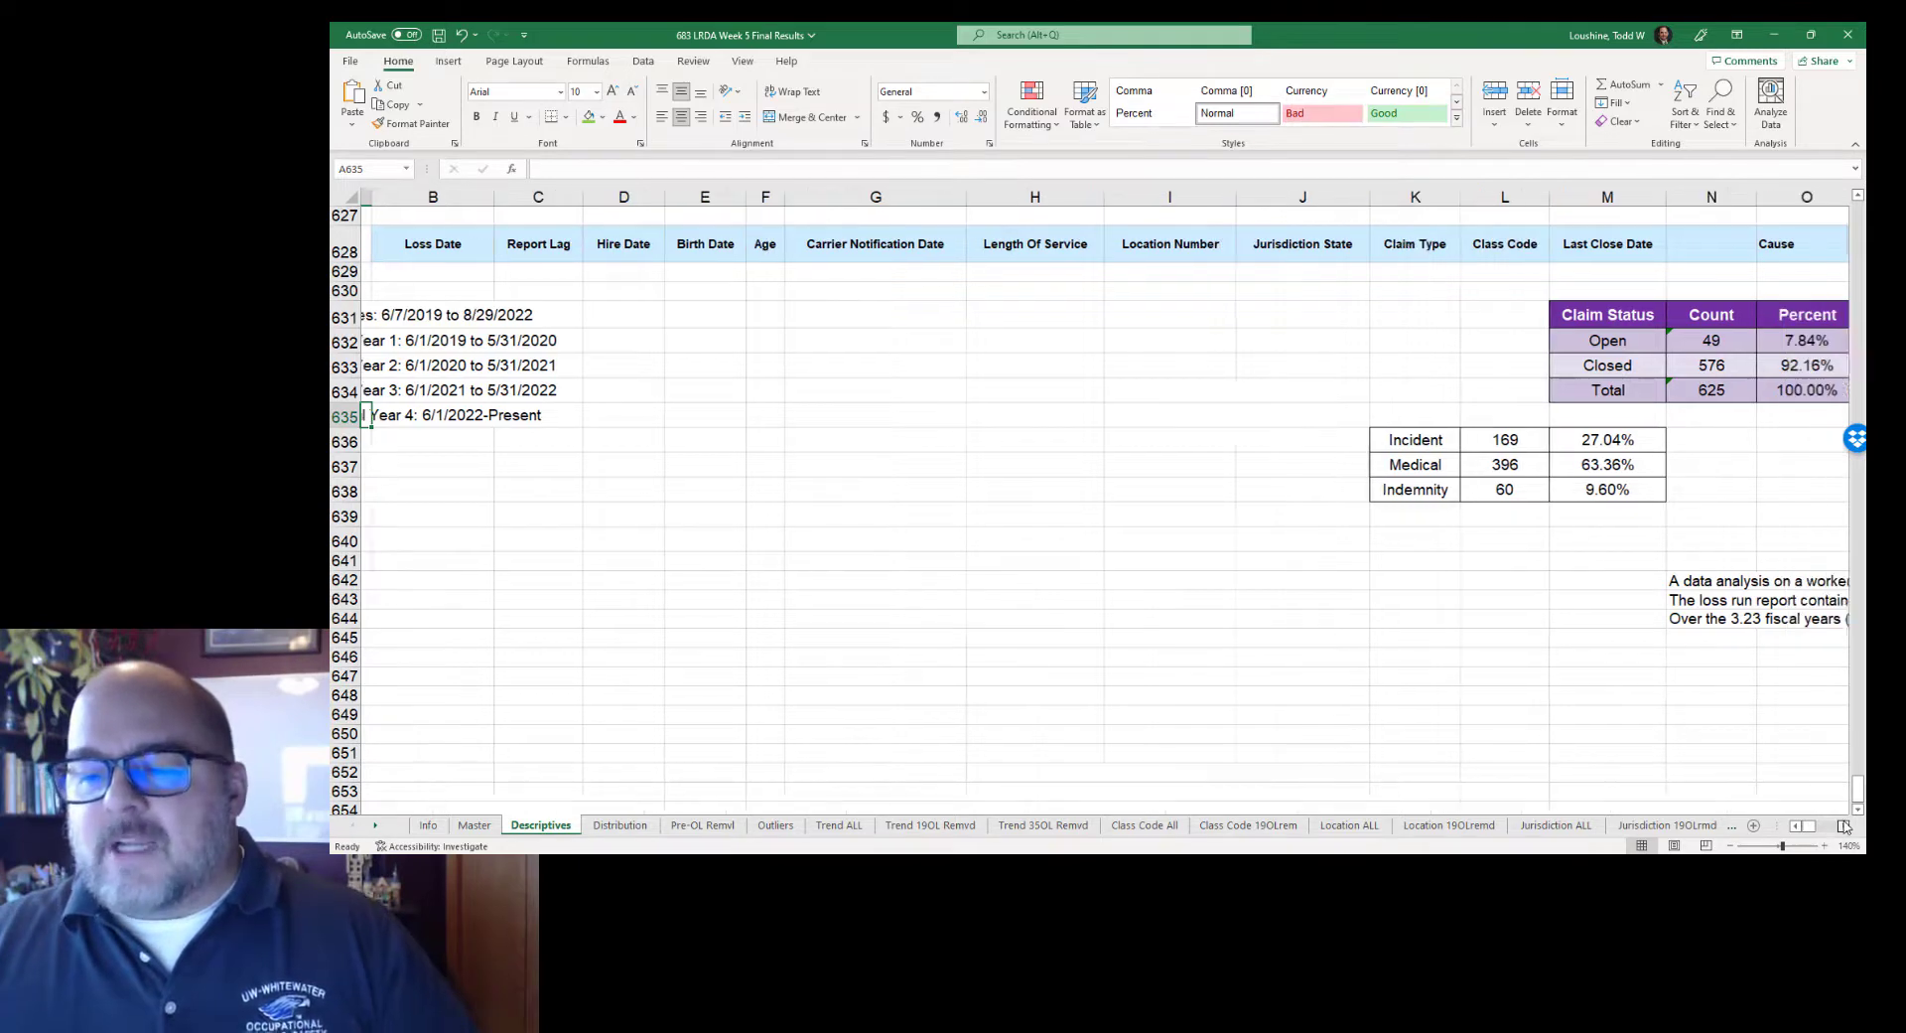
scroll(1843, 825, right, 6)
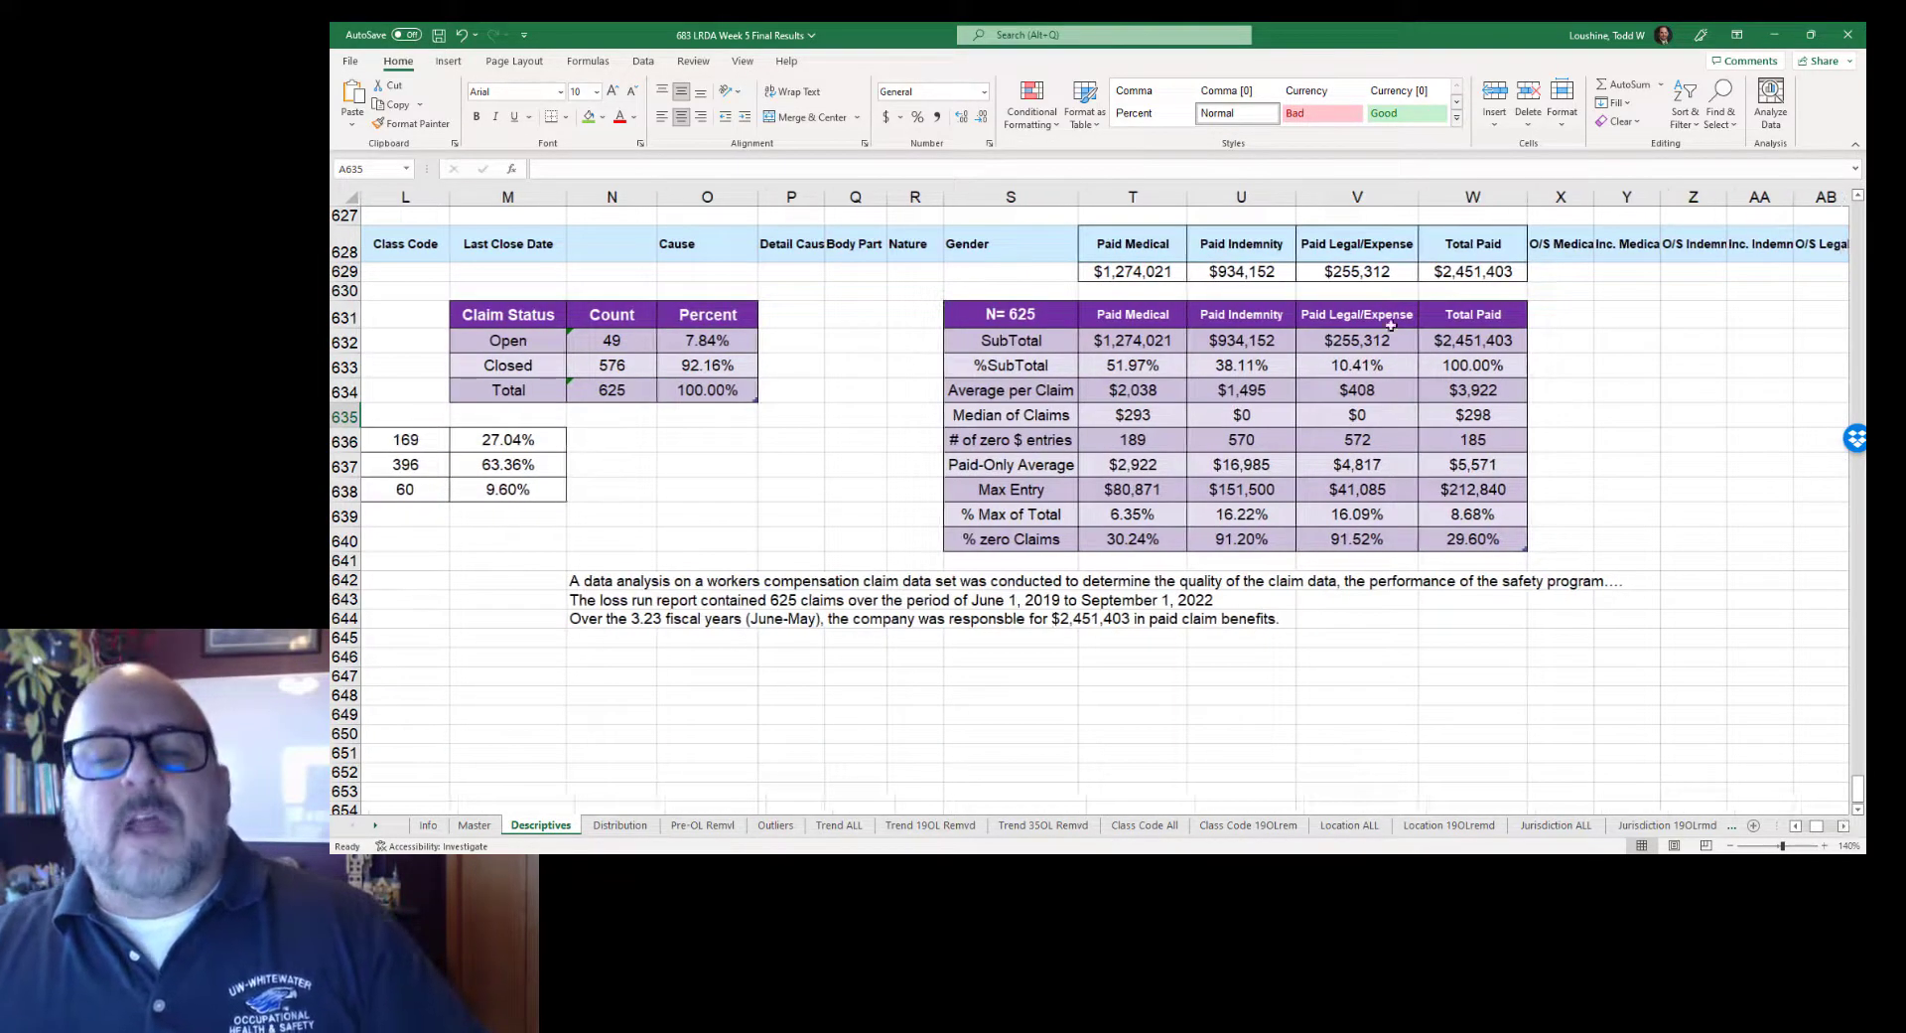
click(1507, 393)
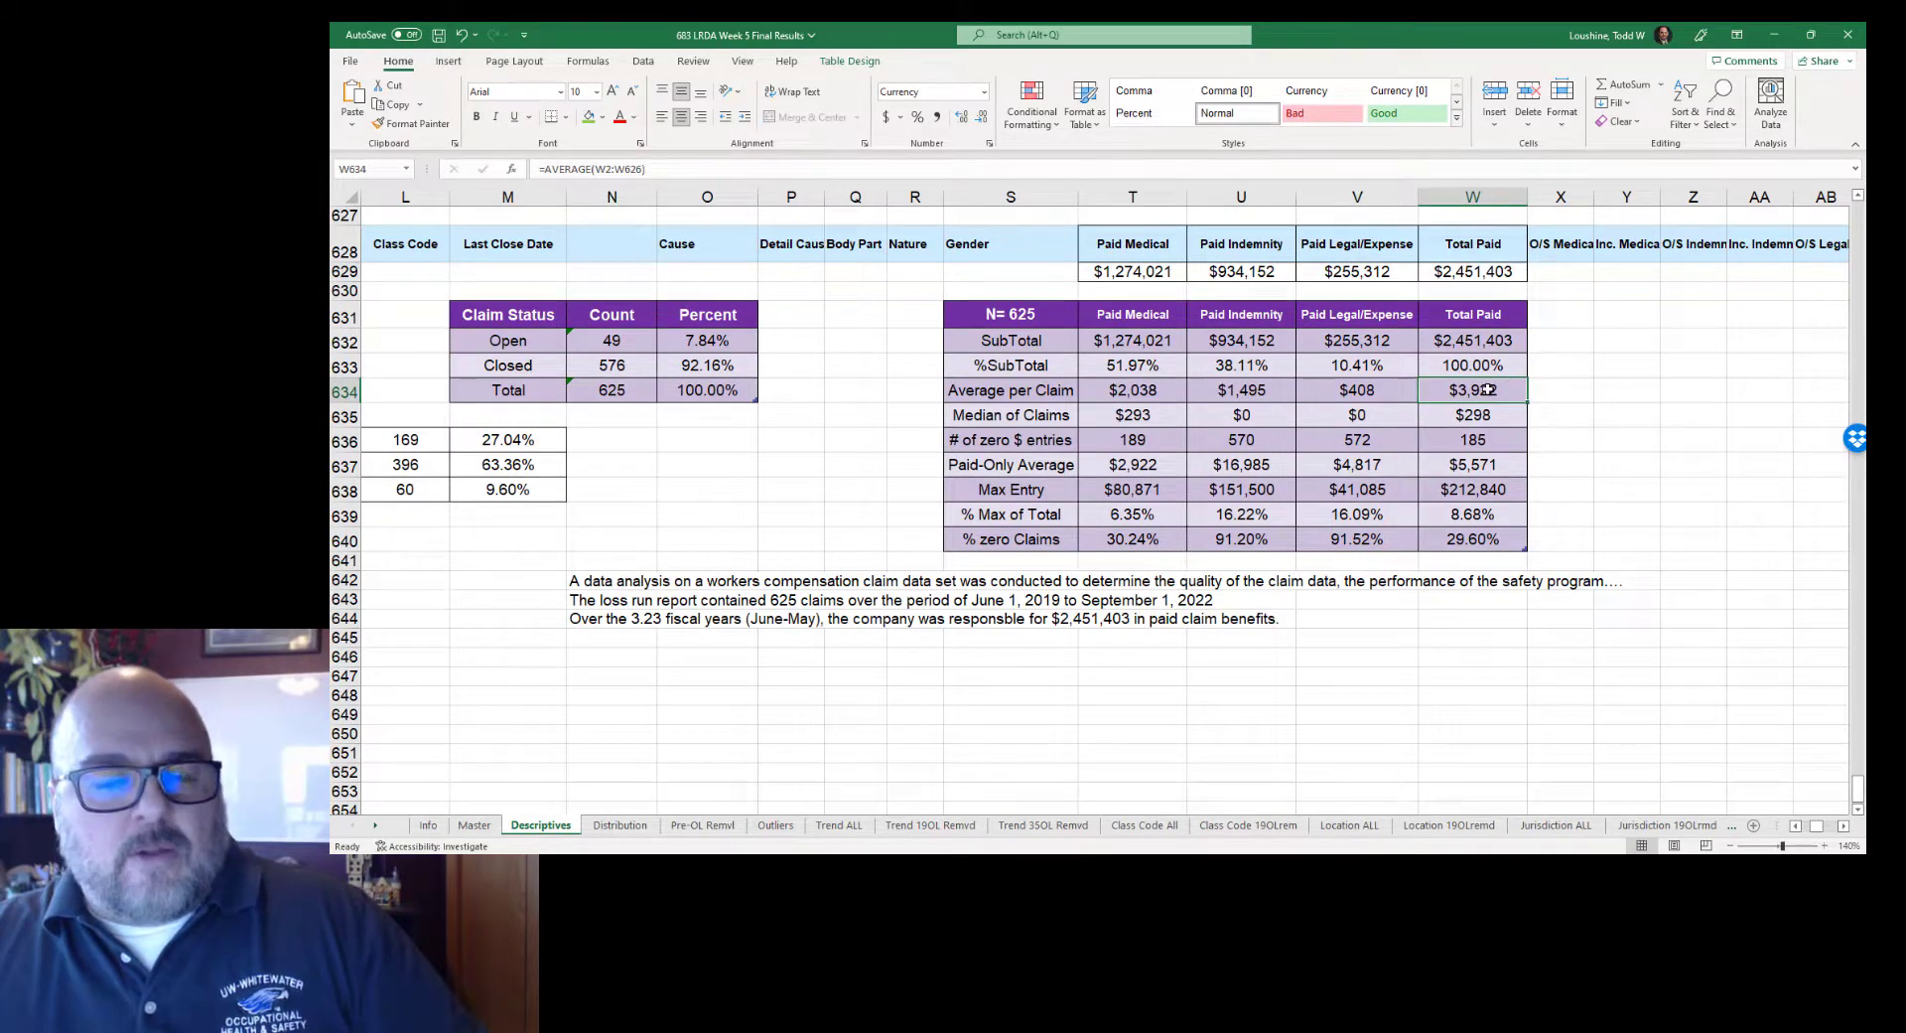
click(1494, 417)
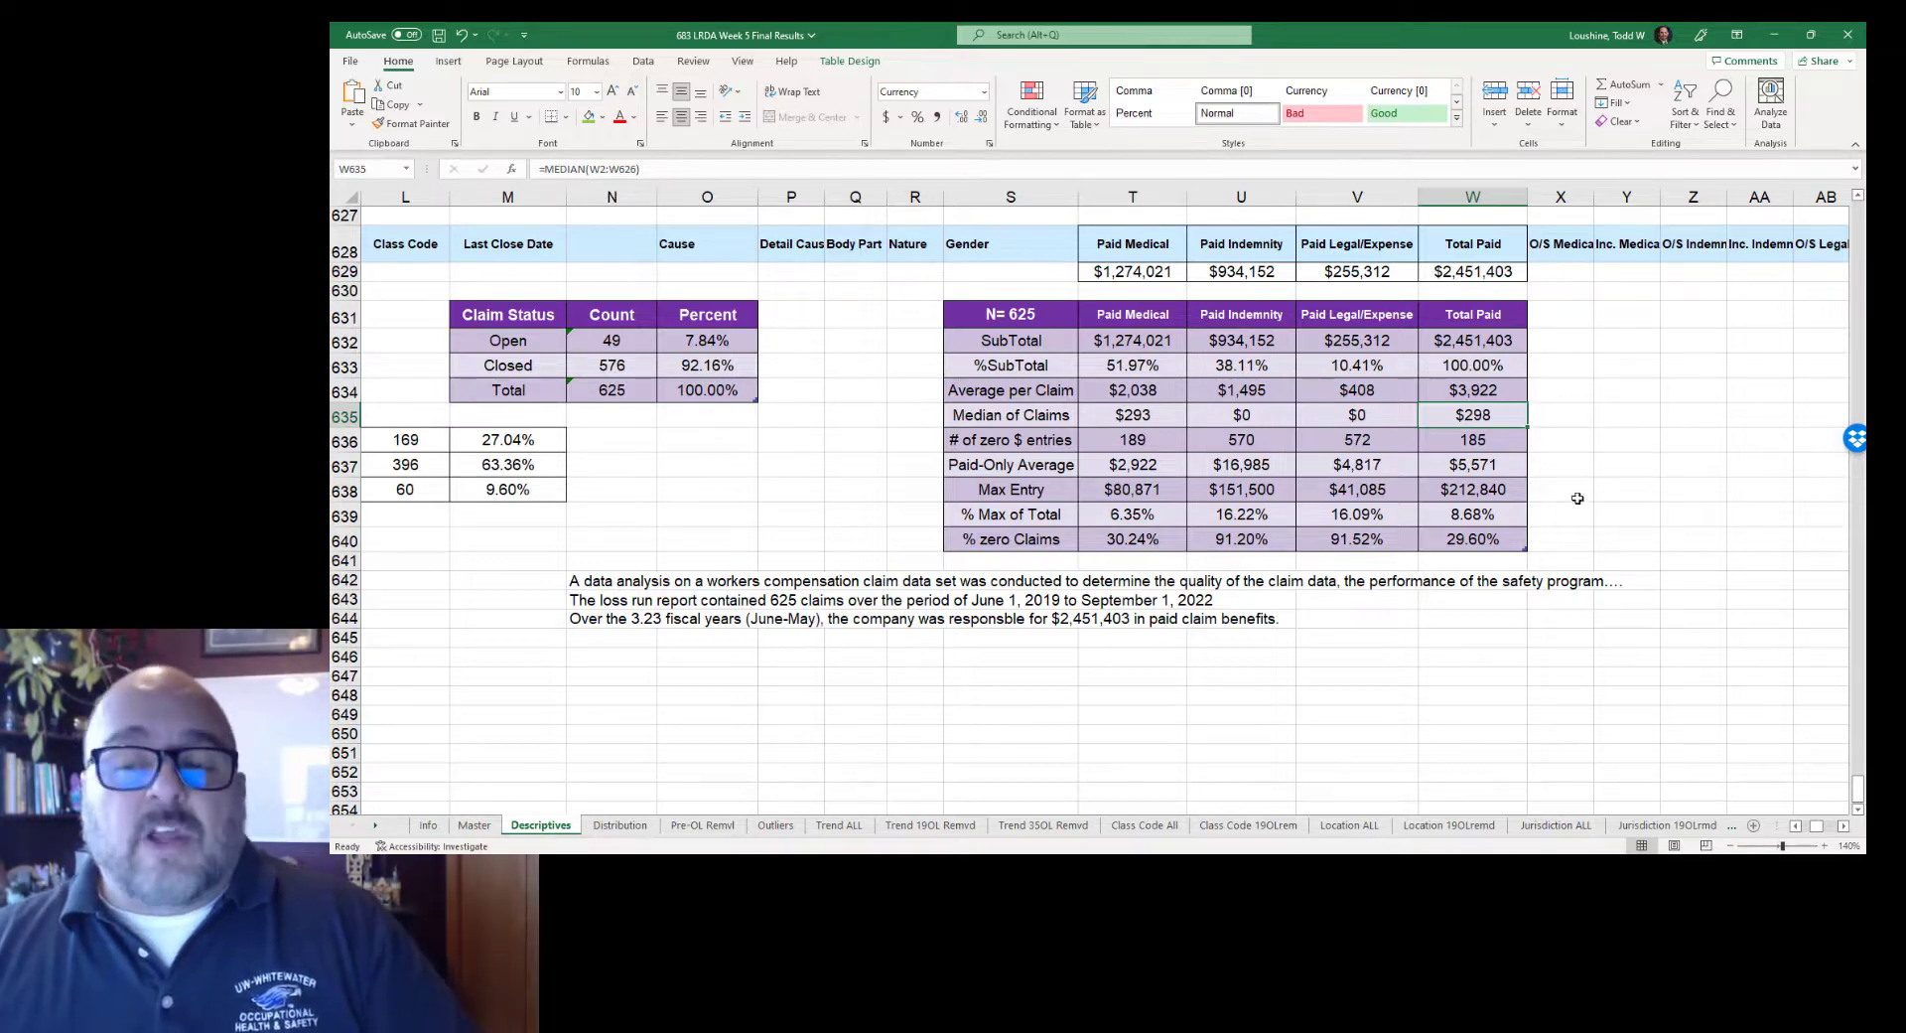
click(1472, 464)
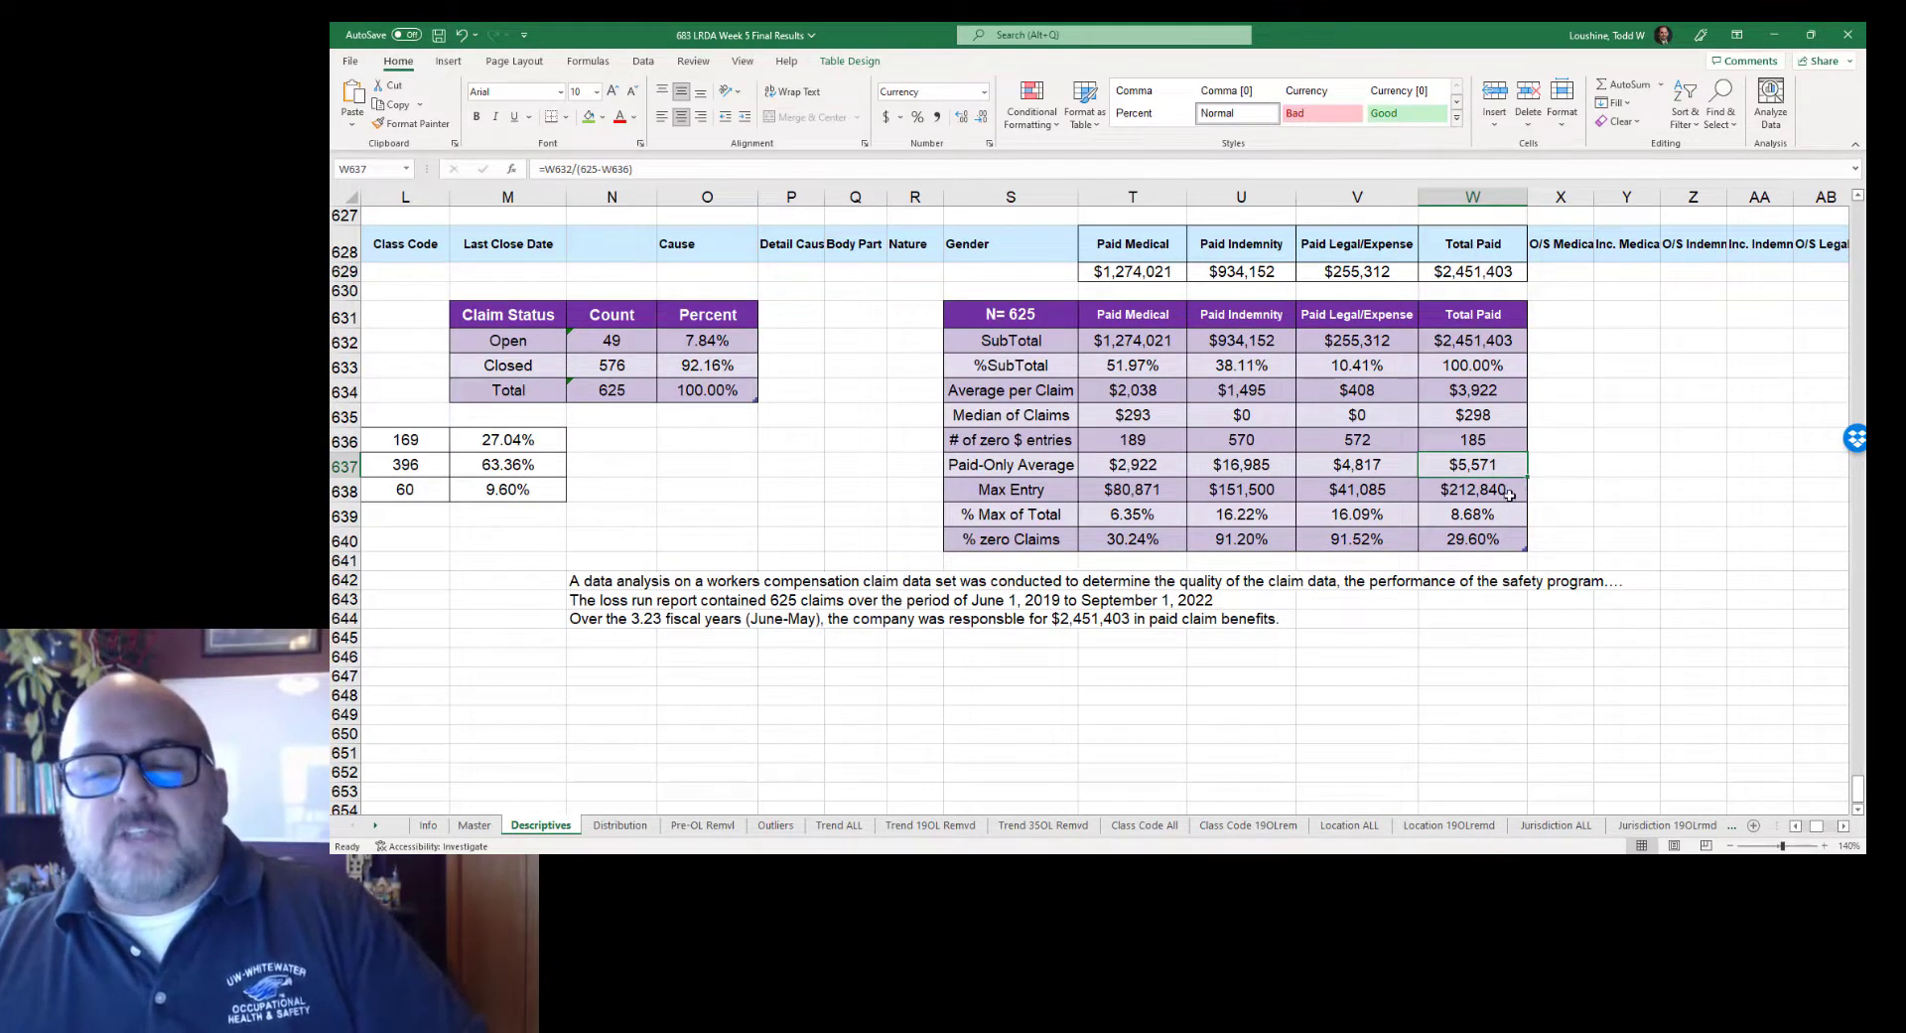
click(1509, 495)
click(1504, 517)
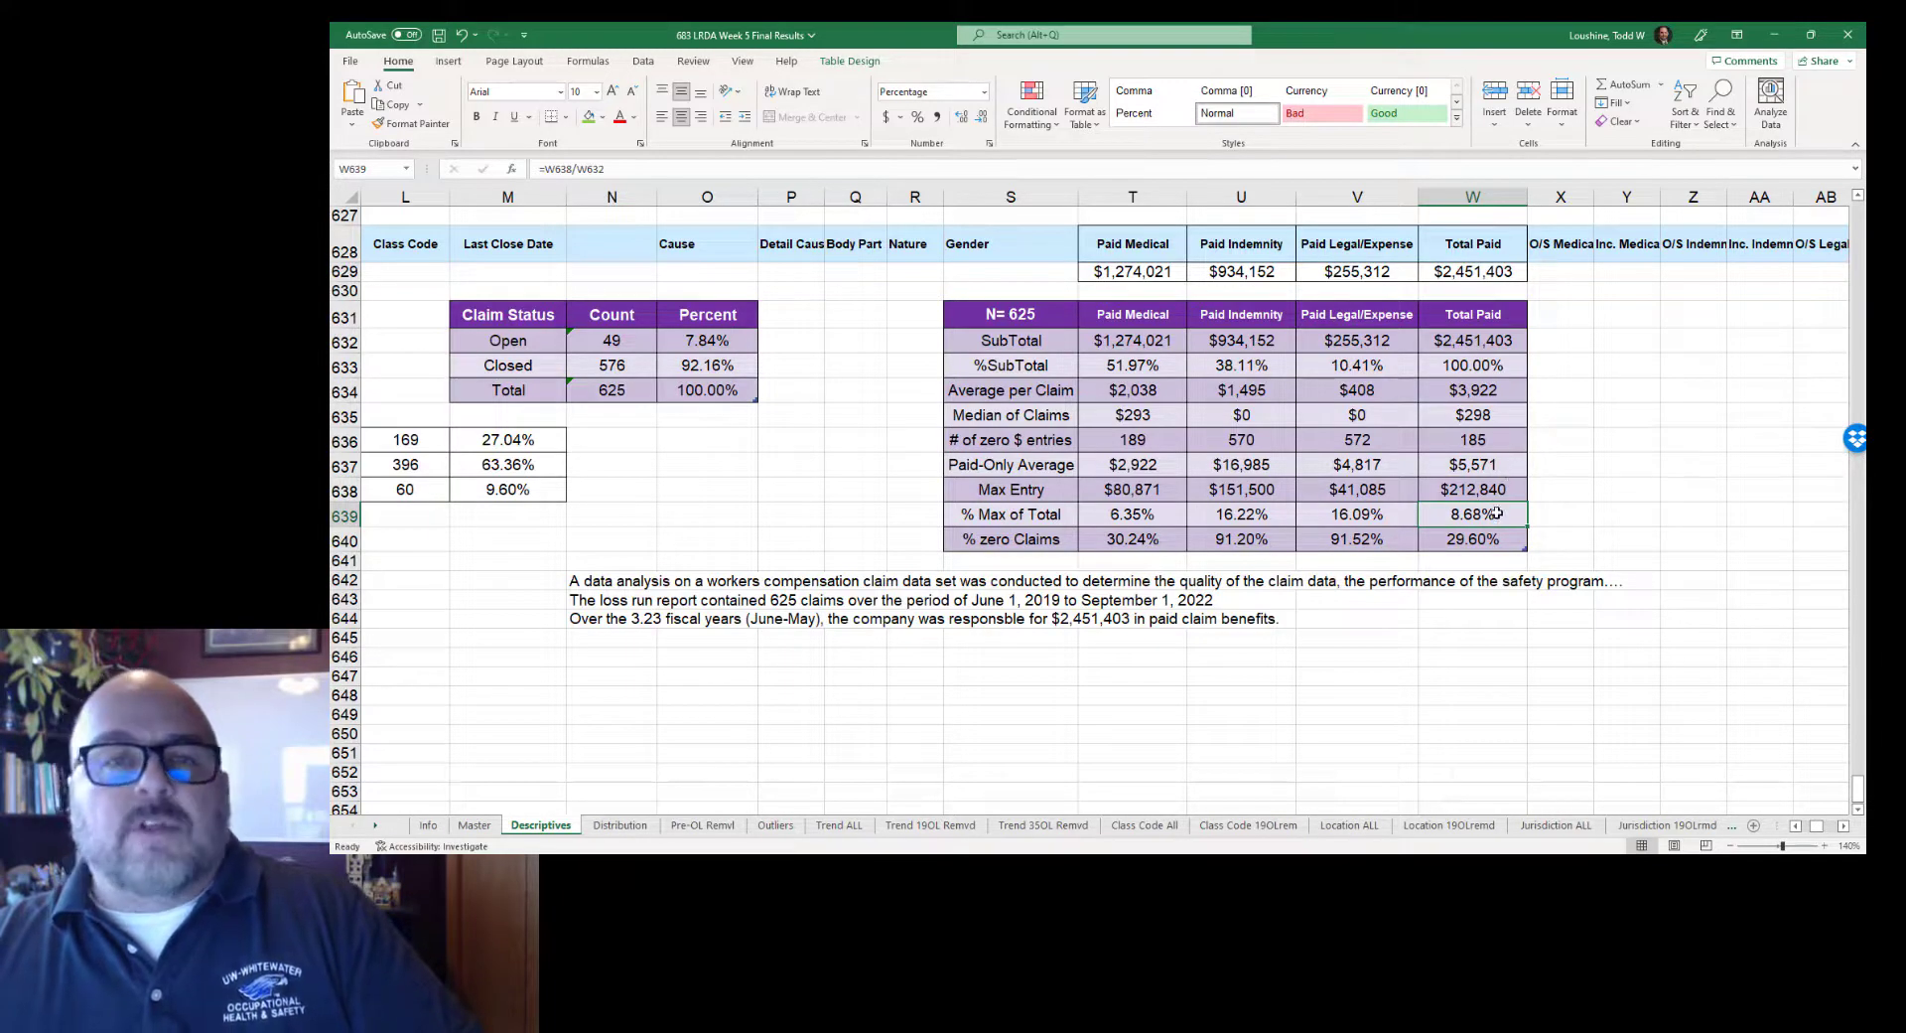
Step: Examine the Figure 1 claim distribution chart on the Distribution sheet and the percentage formula in cell AC34 beneath it
click(618, 824)
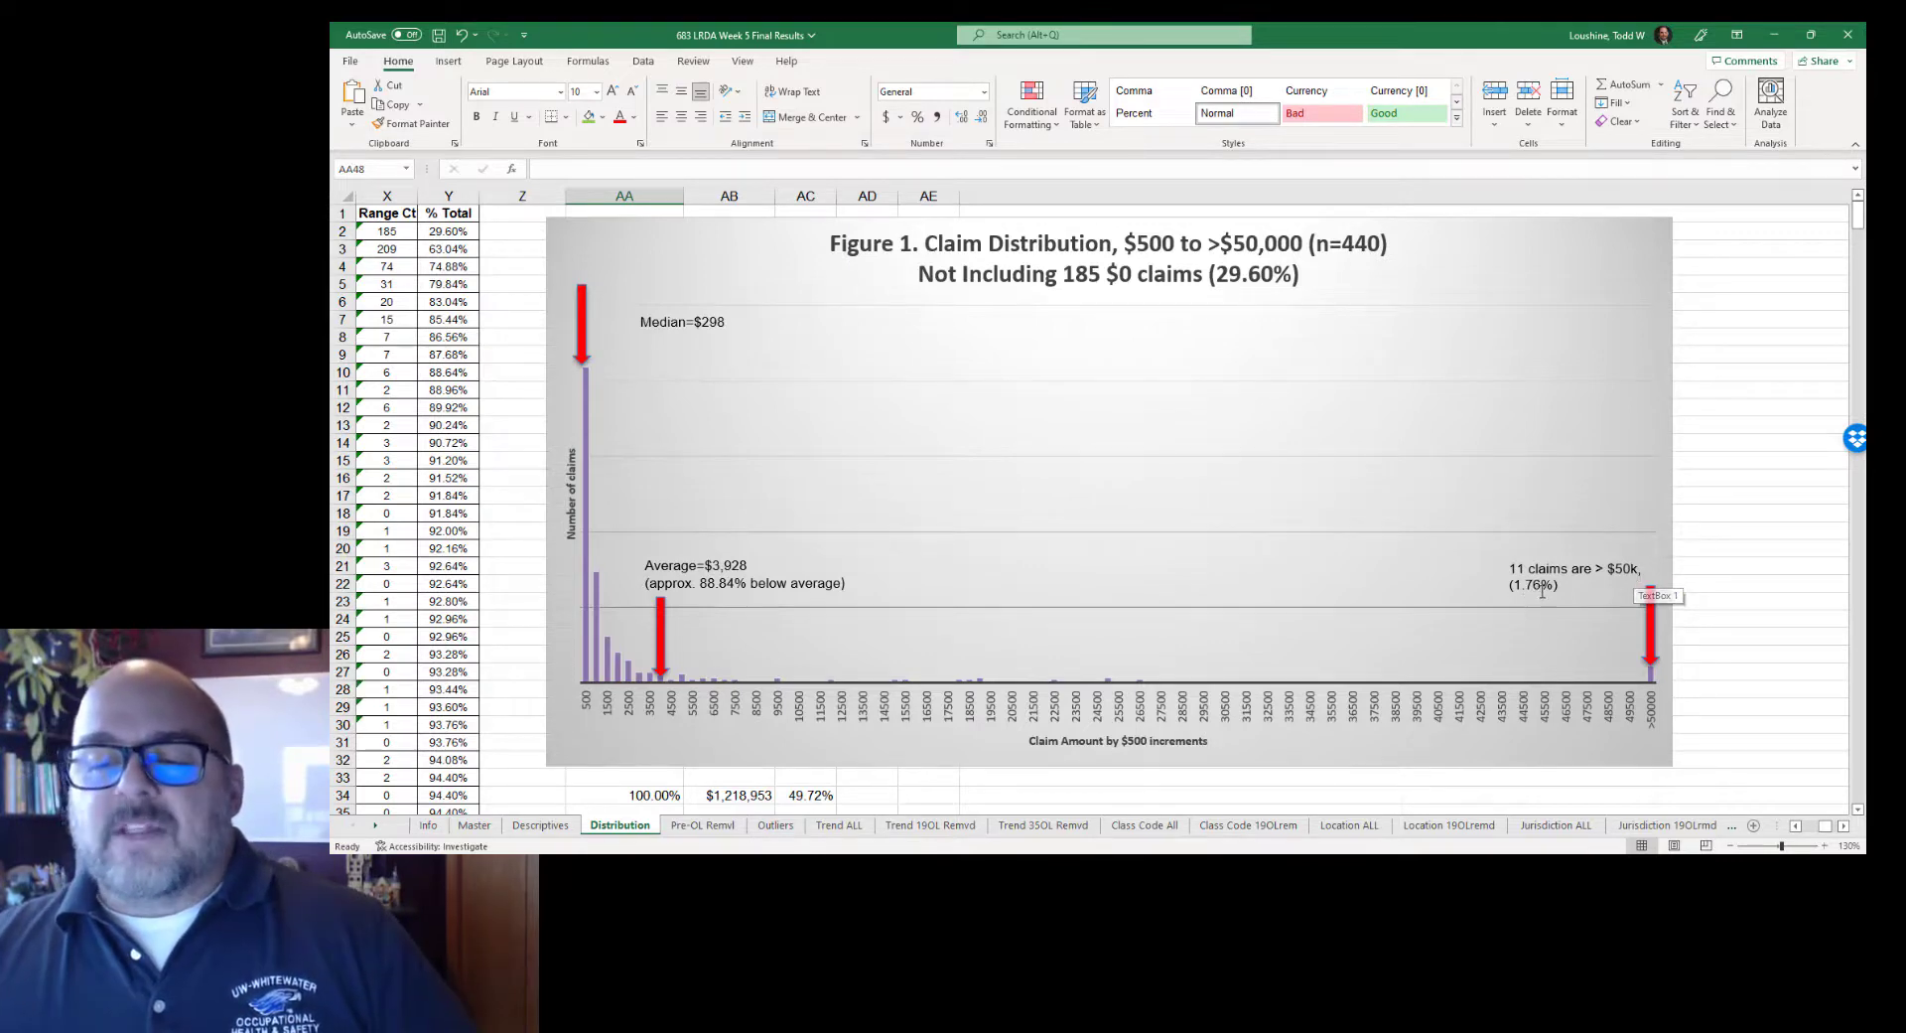
scroll(872, 794, down, 3)
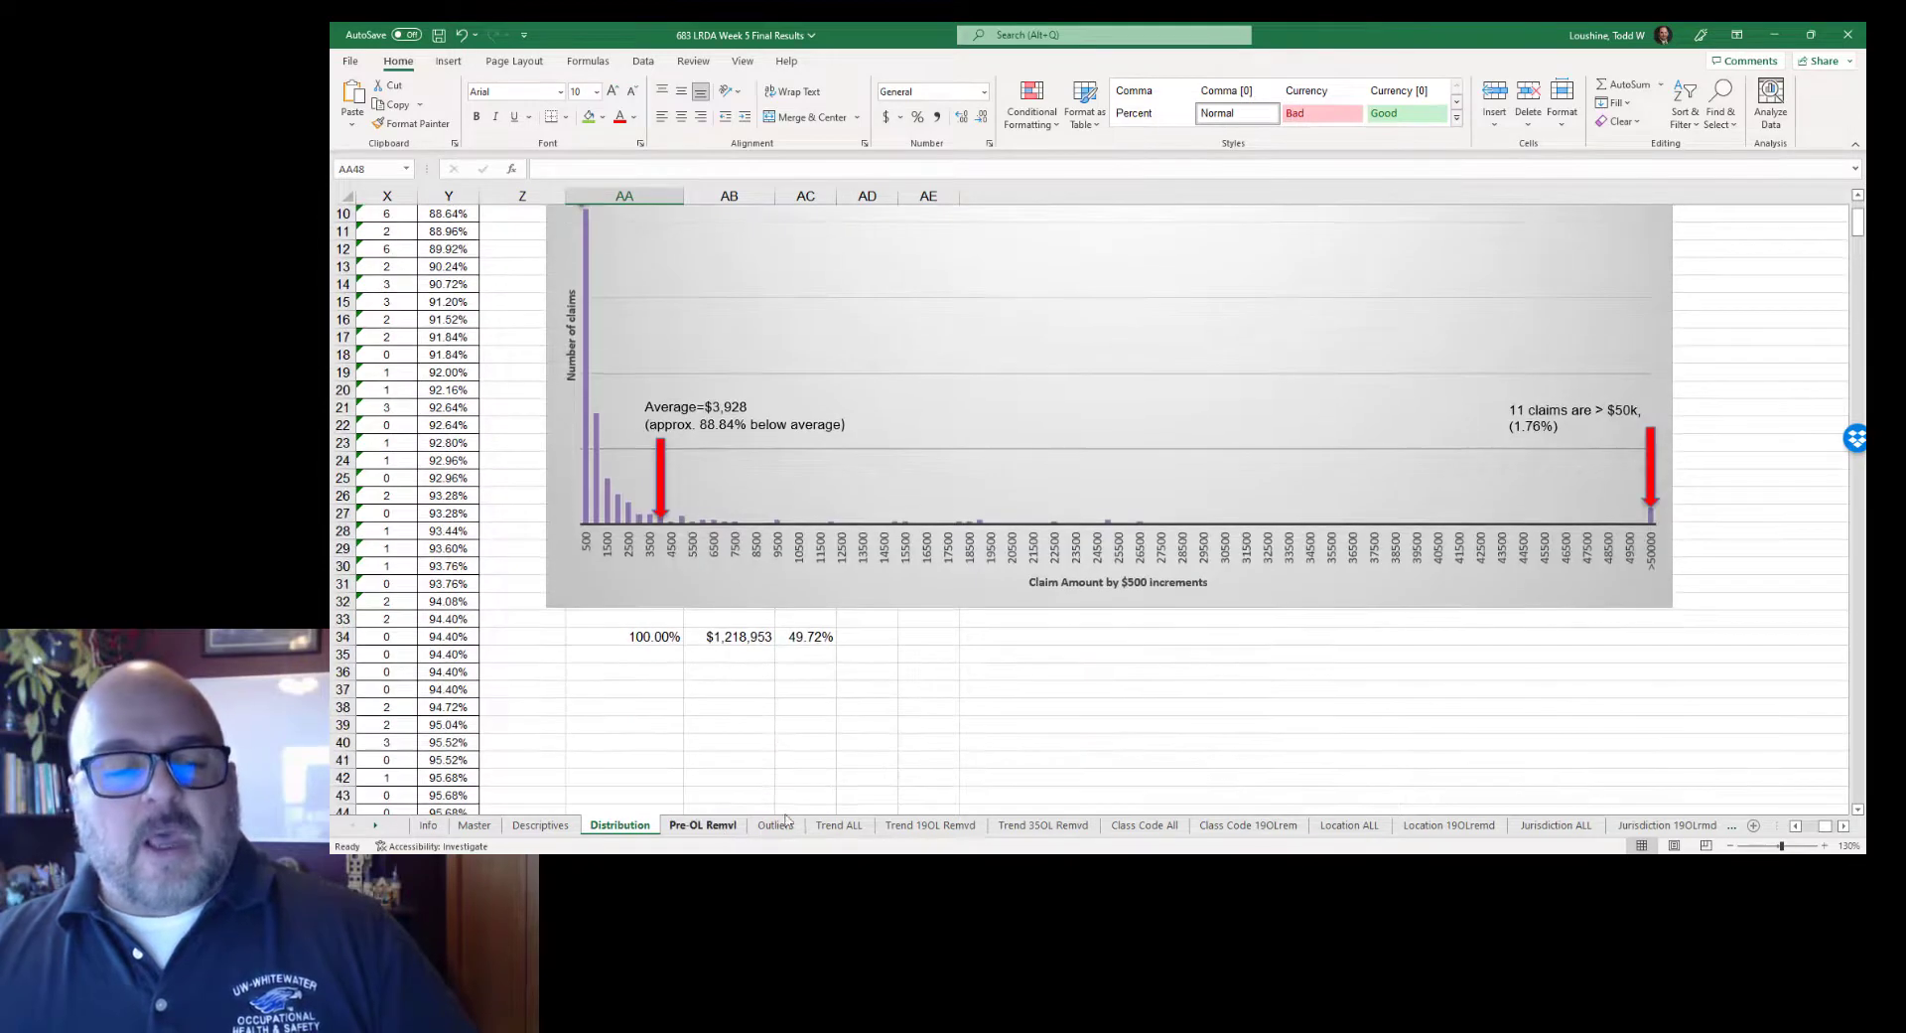
click(810, 637)
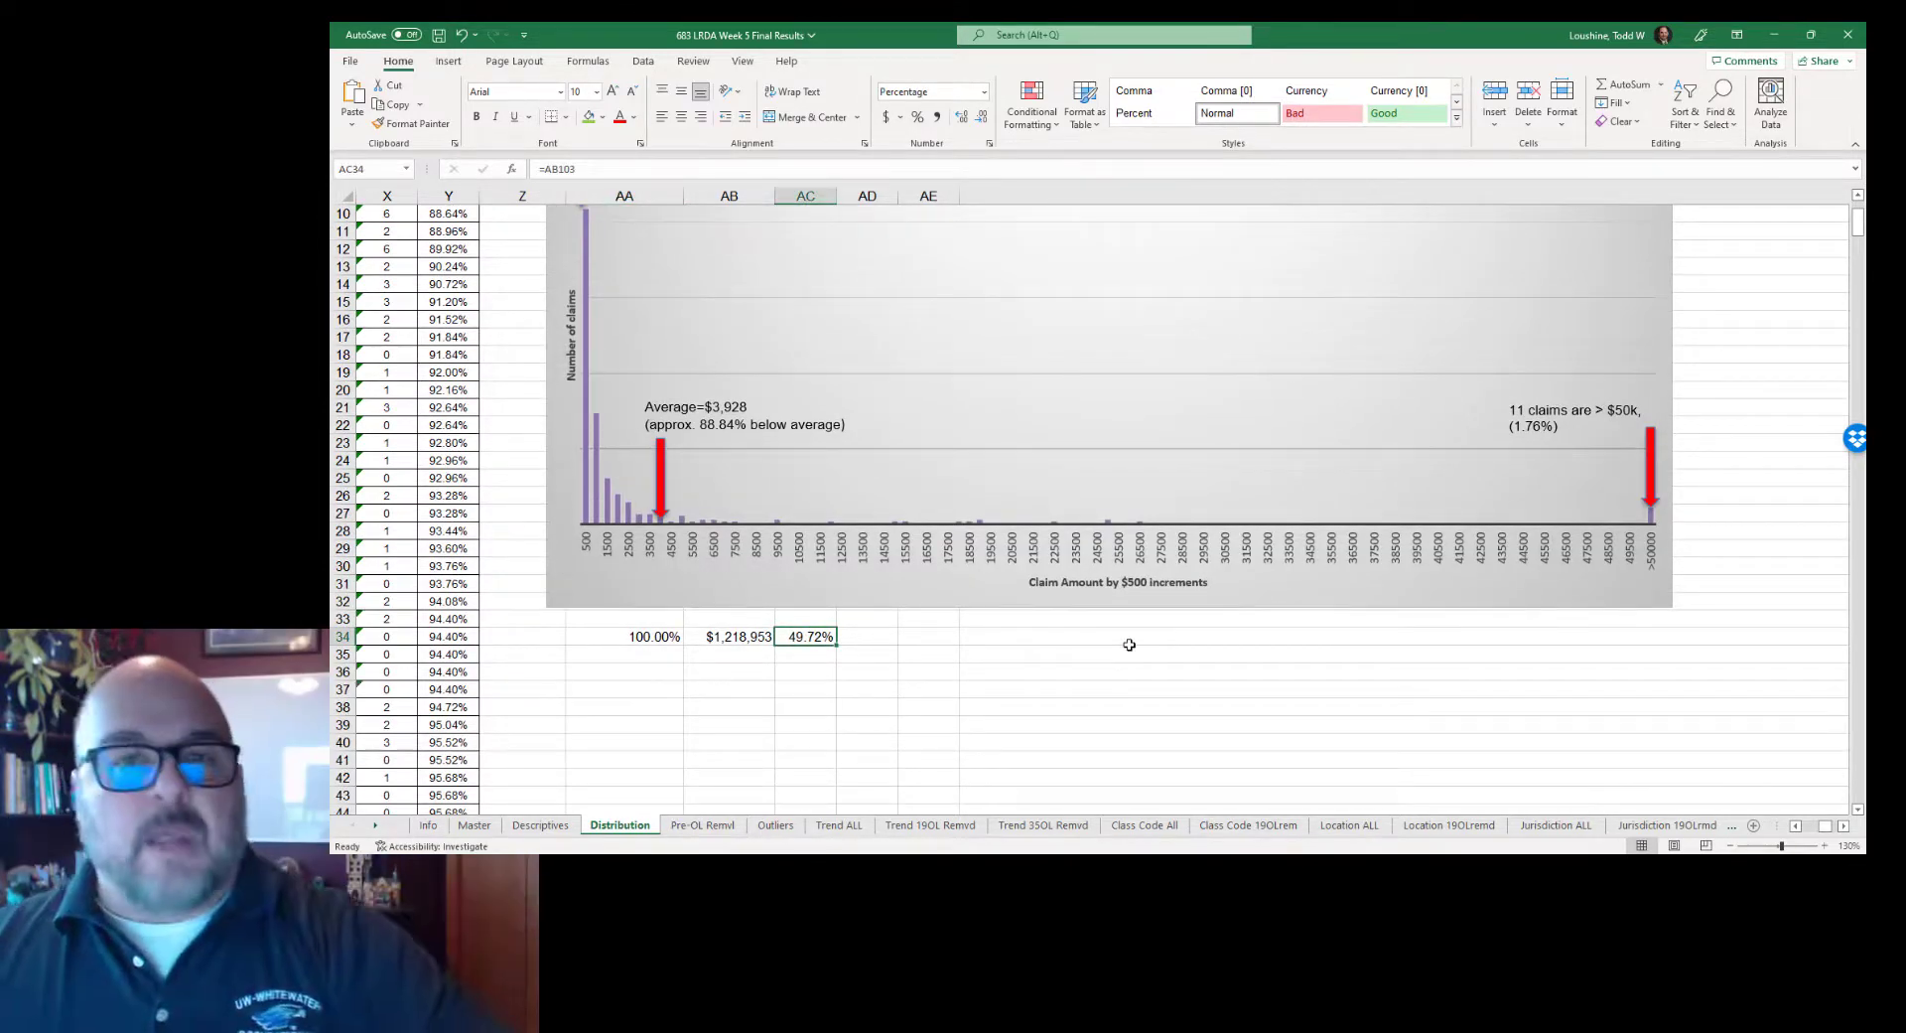
scroll(1246, 677, up, 3)
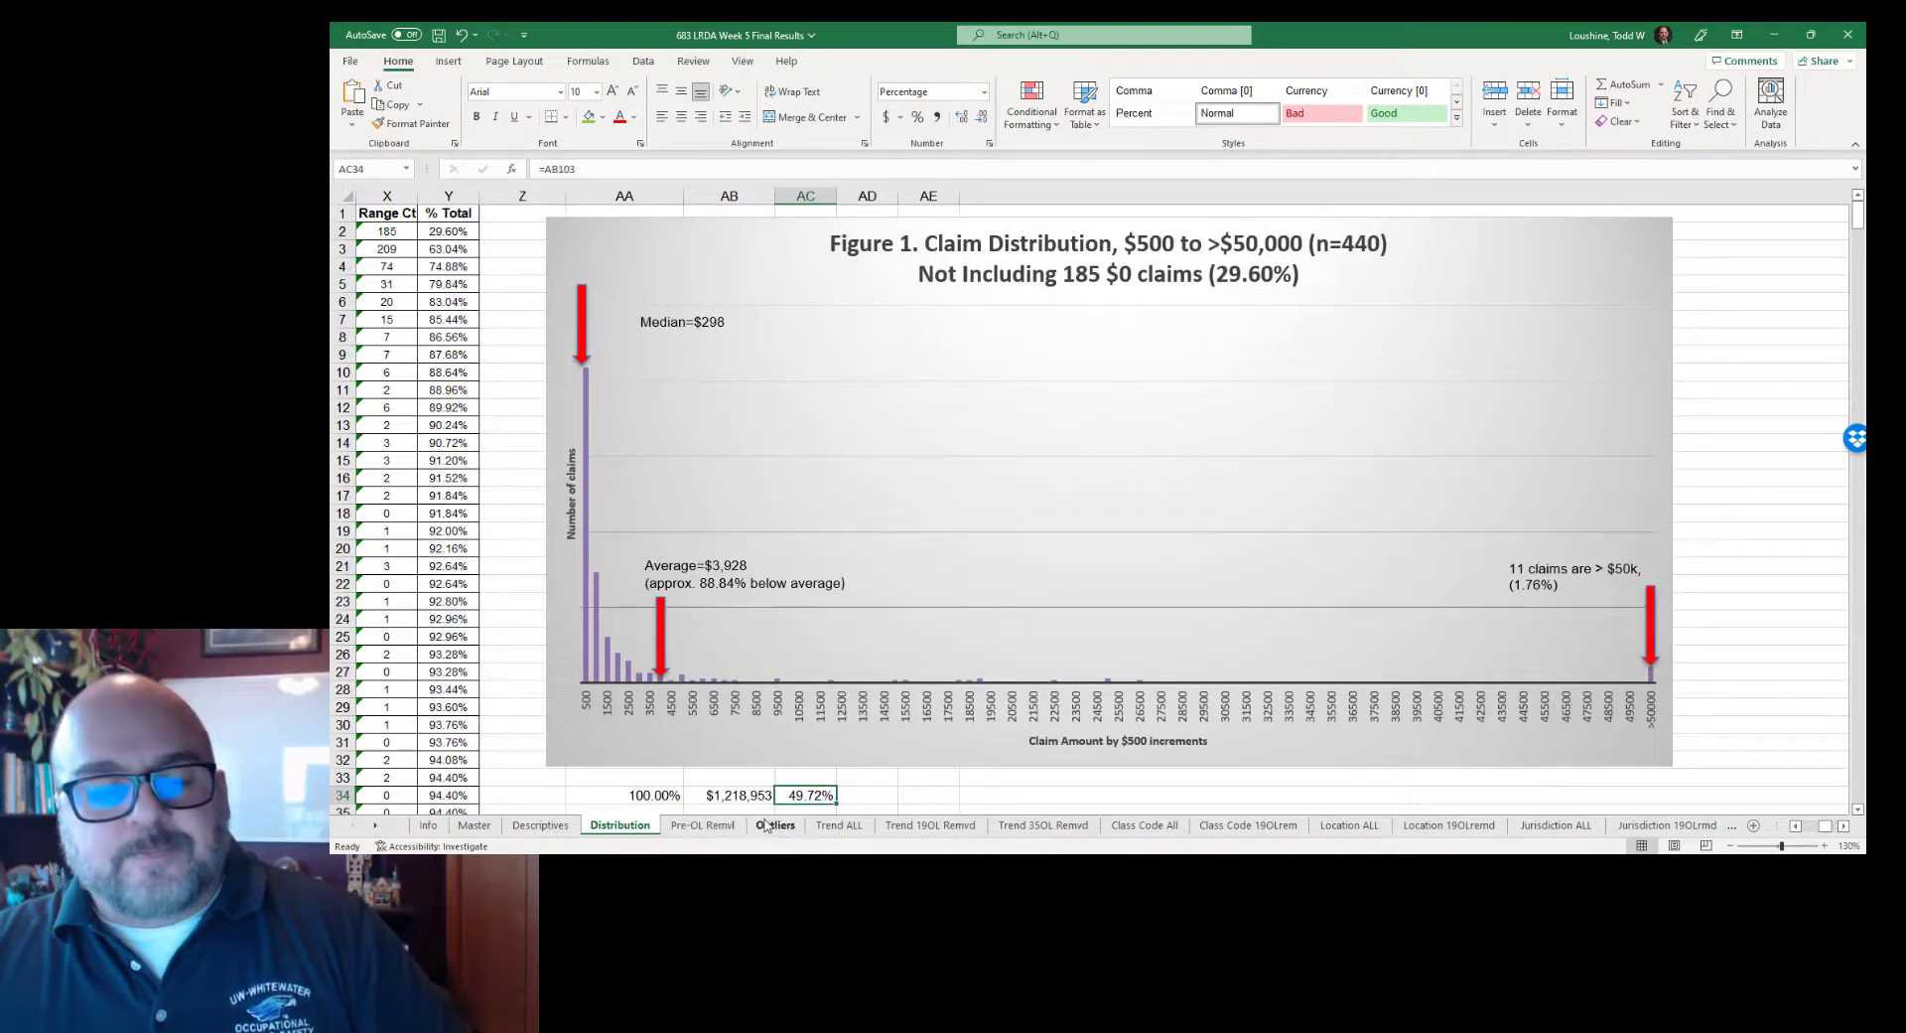
Step: Examine the outlier cutoff marked by the arrow on the Figure 2 claims chart in the Pre-OL Remvl sheet
click(702, 825)
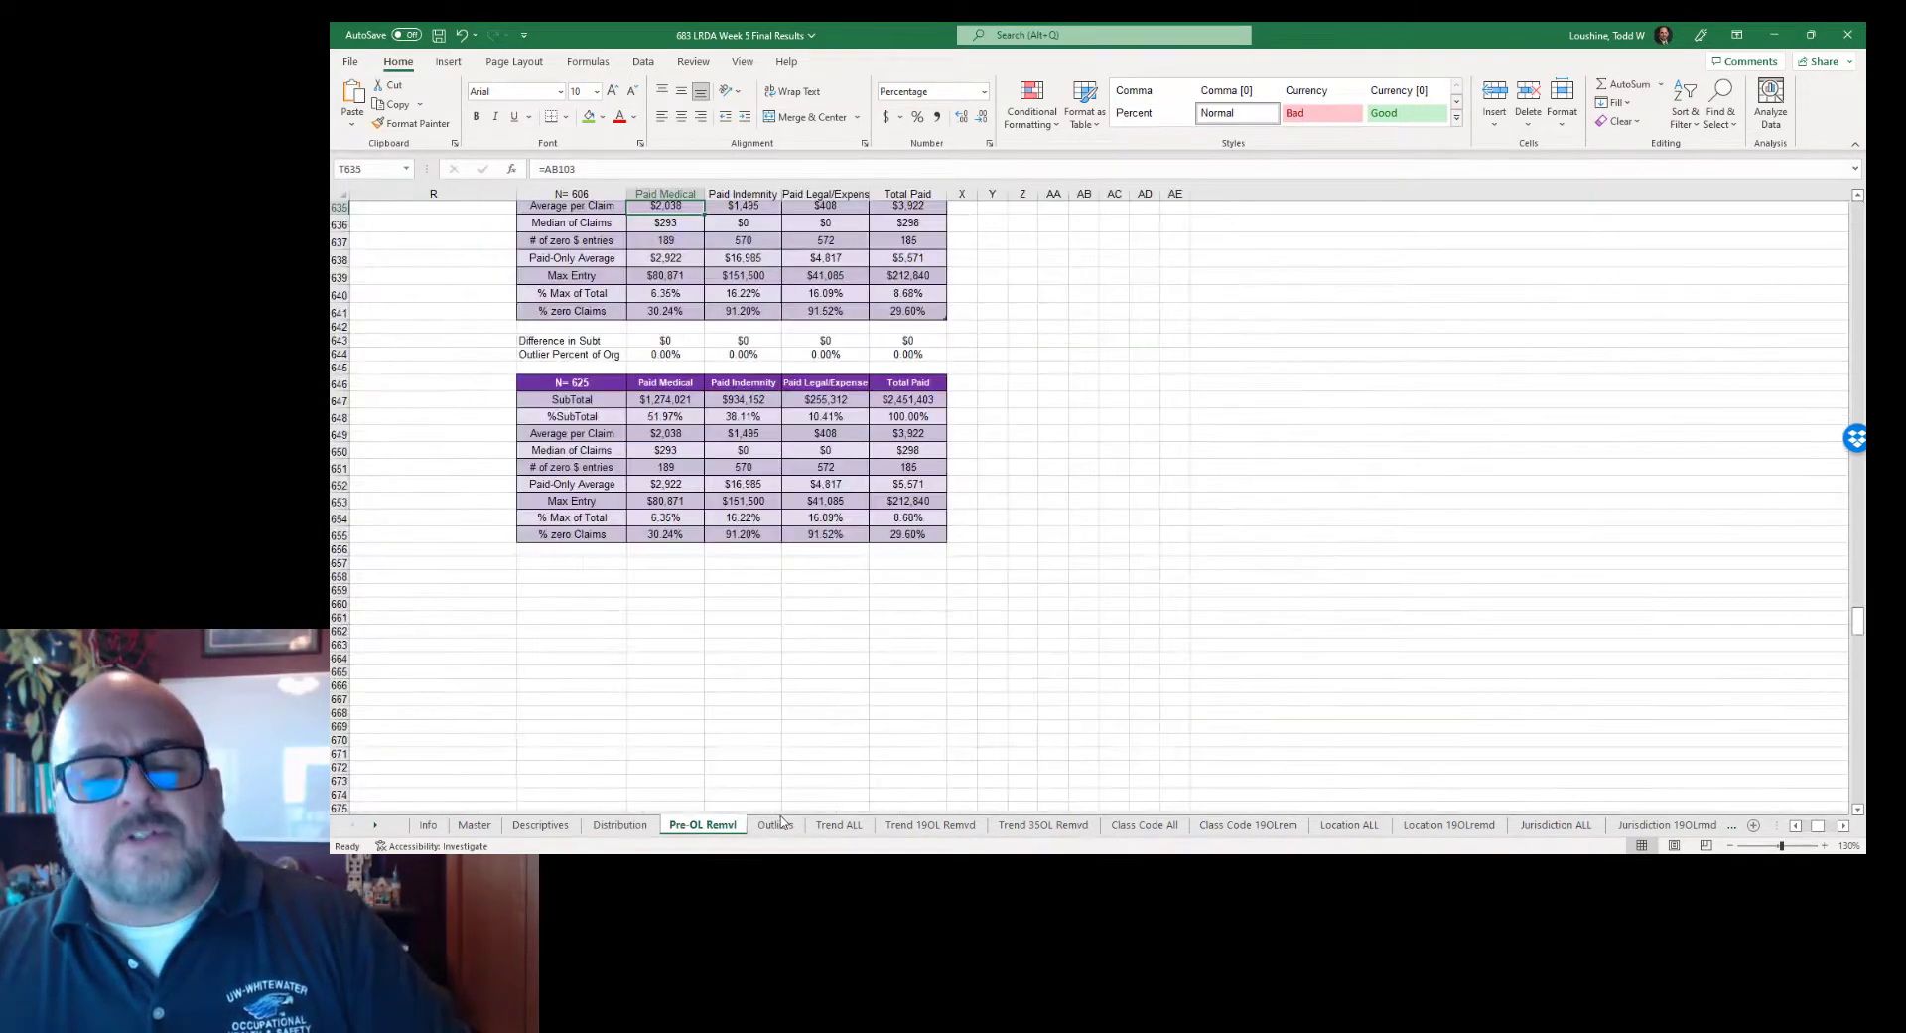
scroll(922, 752, up, 3)
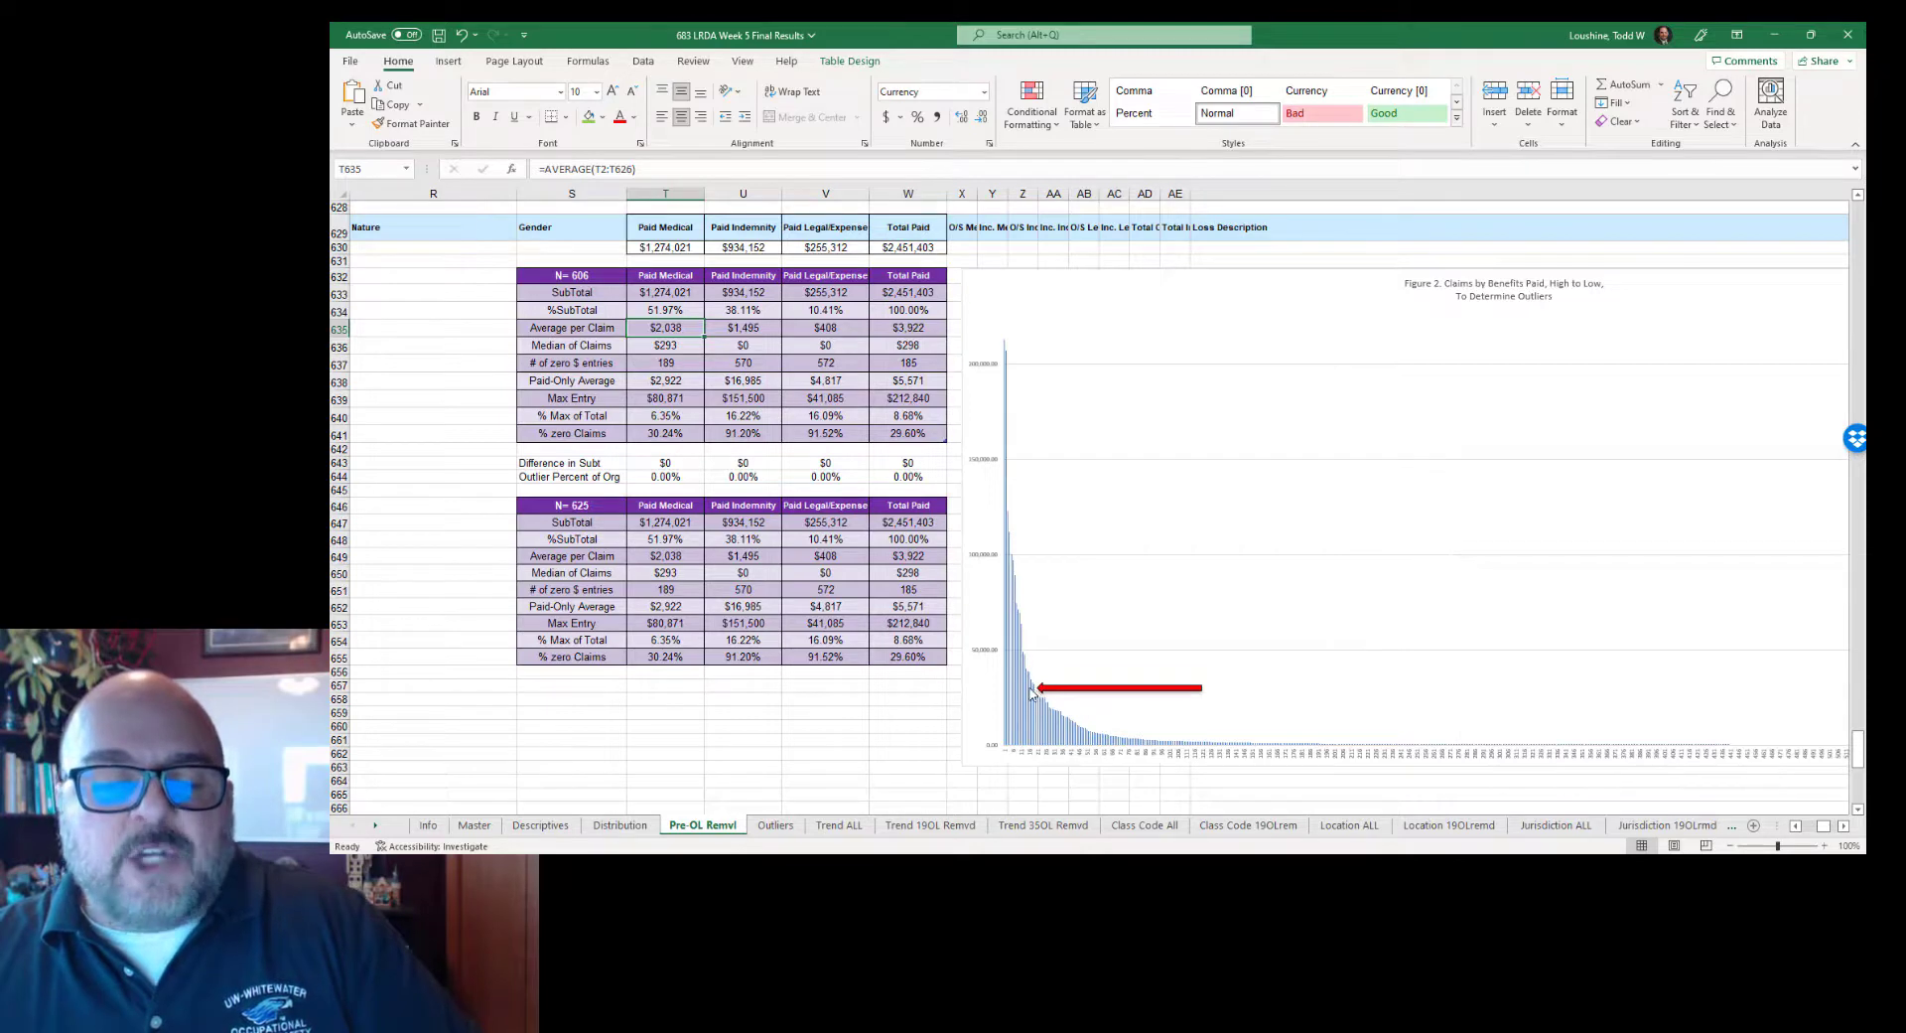
mouse_move(1032, 692)
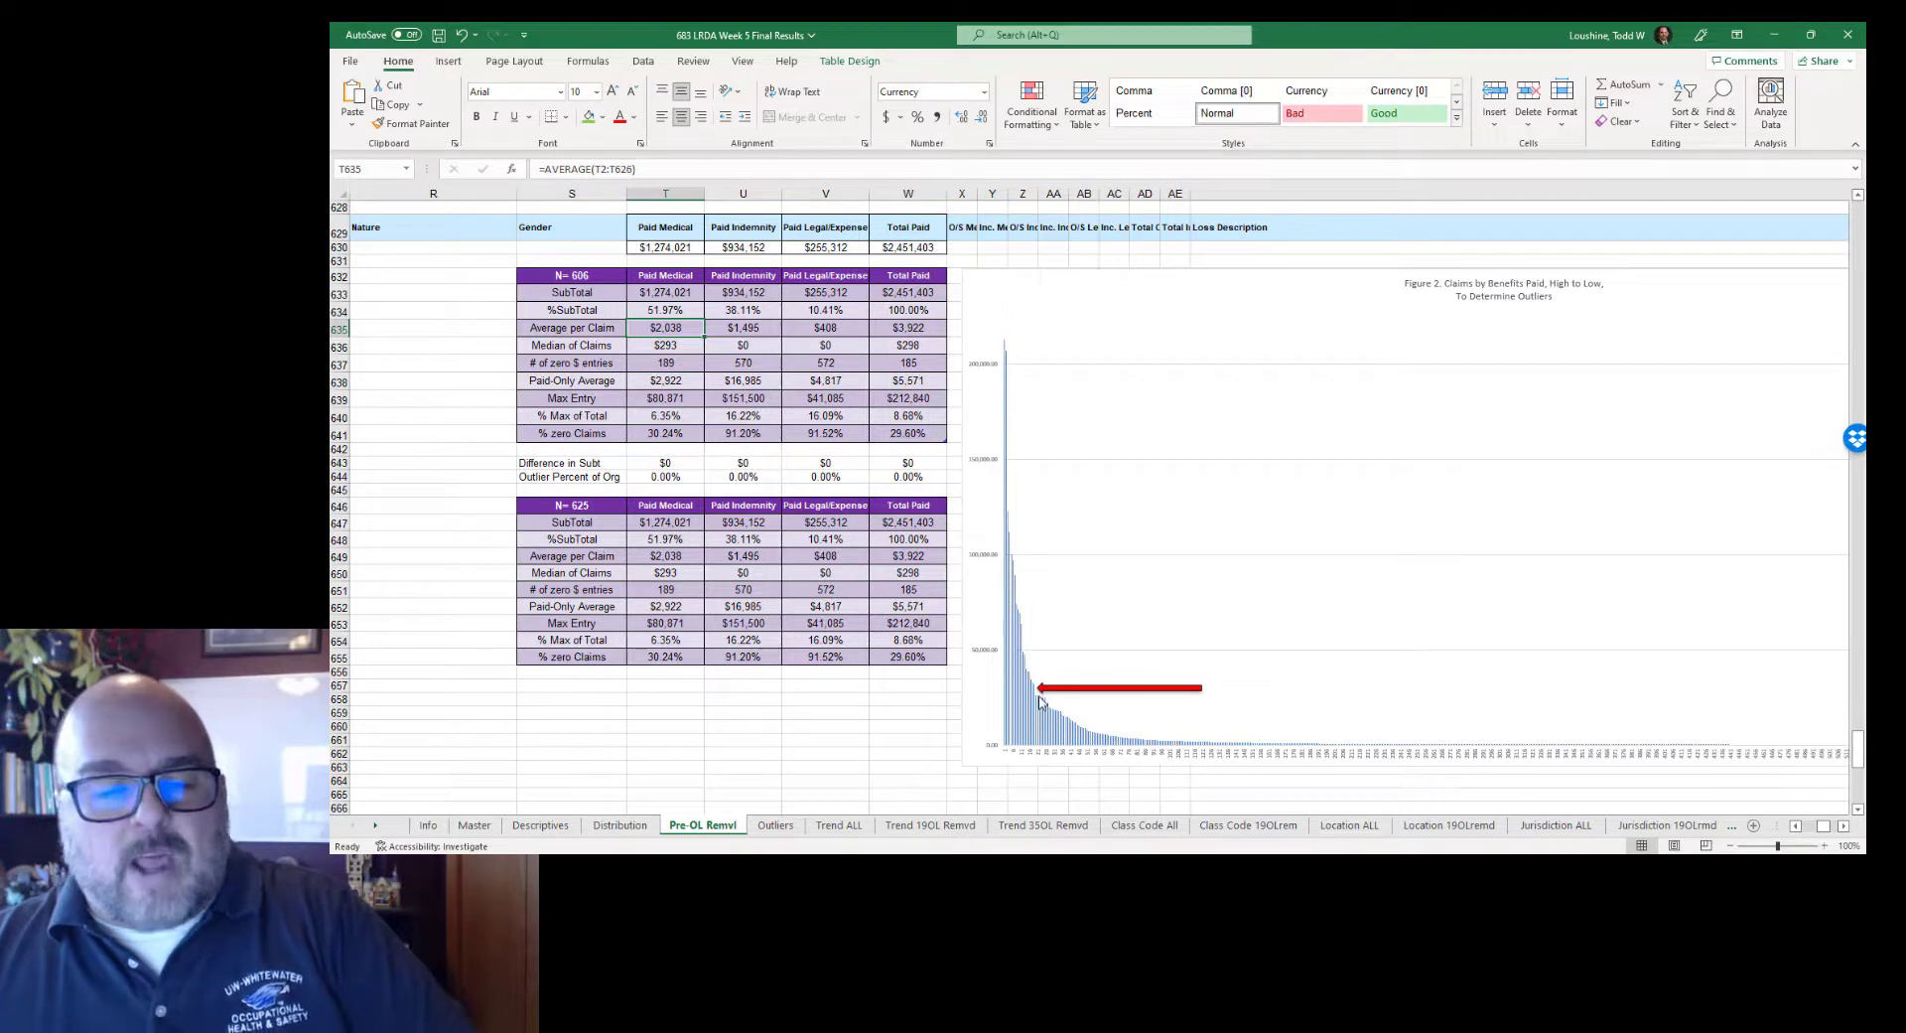
Step: Compare the Total Paid subtotals for N= 606 and N= 625 on the Outliers sheet, and check the outlier percent of original
click(776, 825)
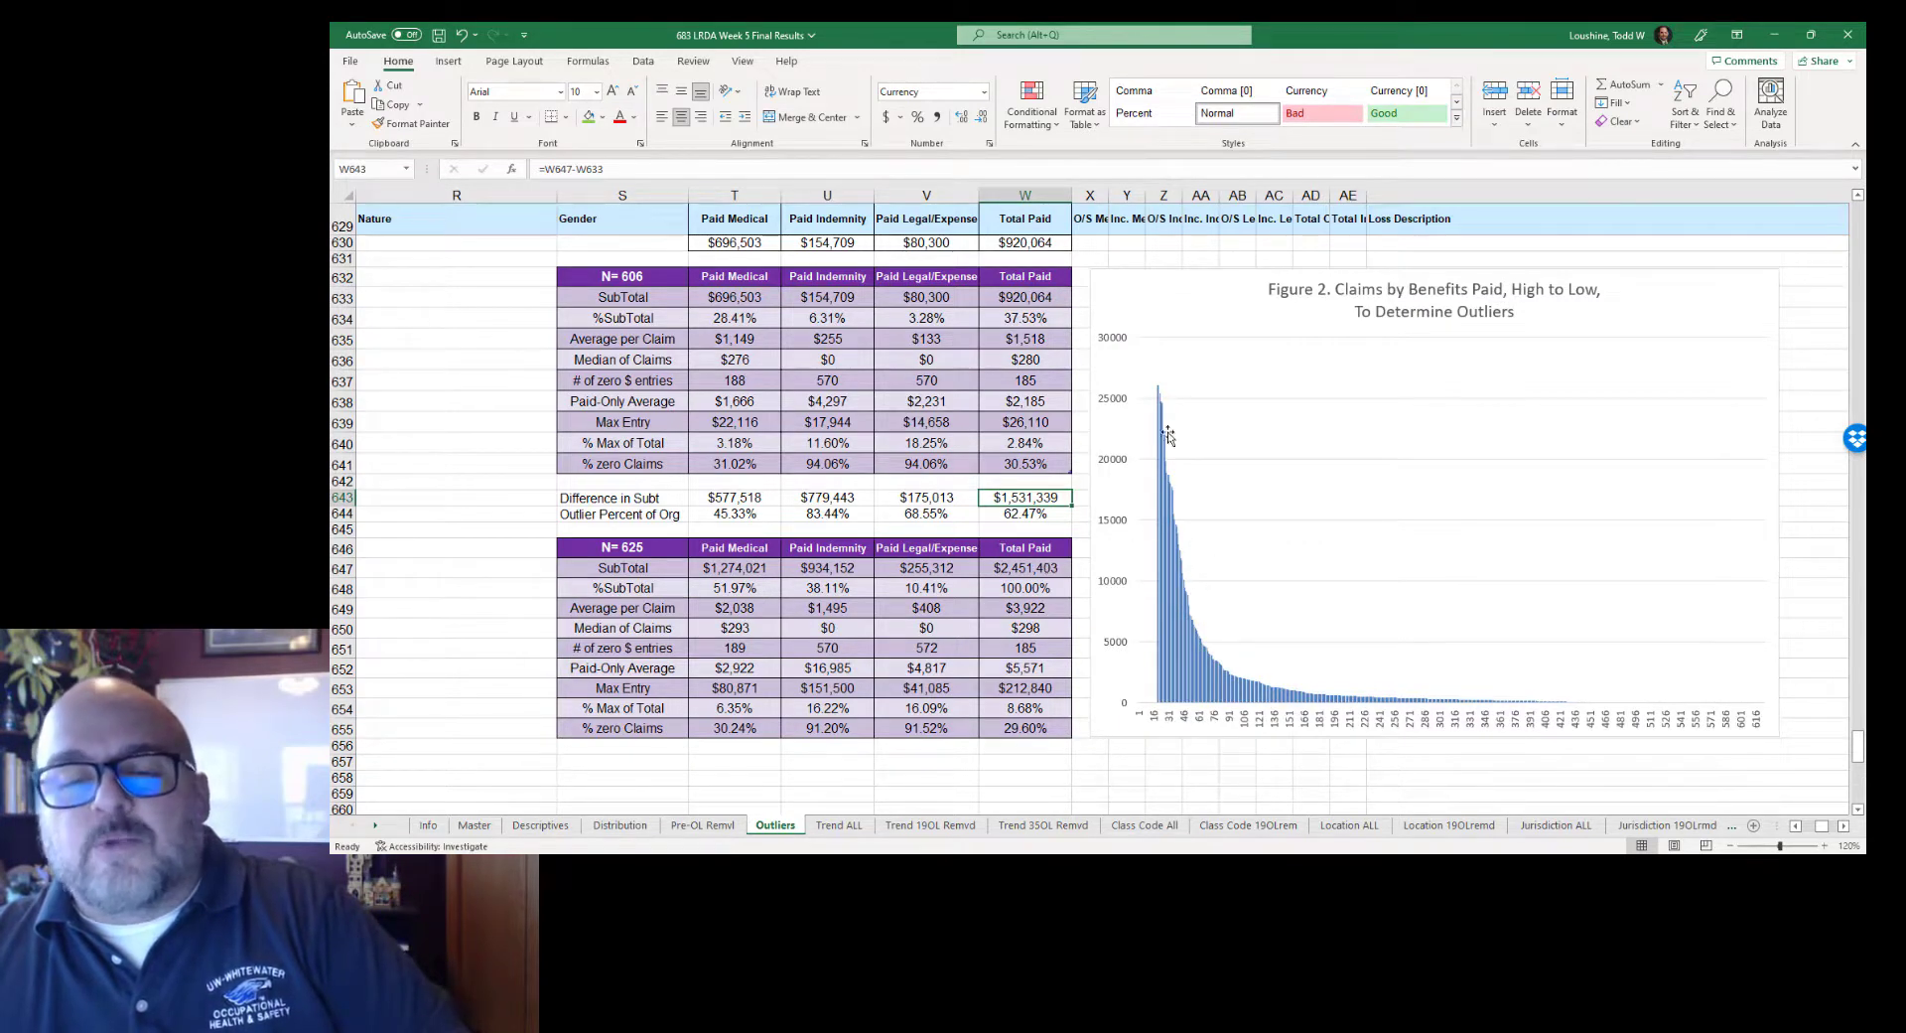
click(1037, 568)
click(1033, 295)
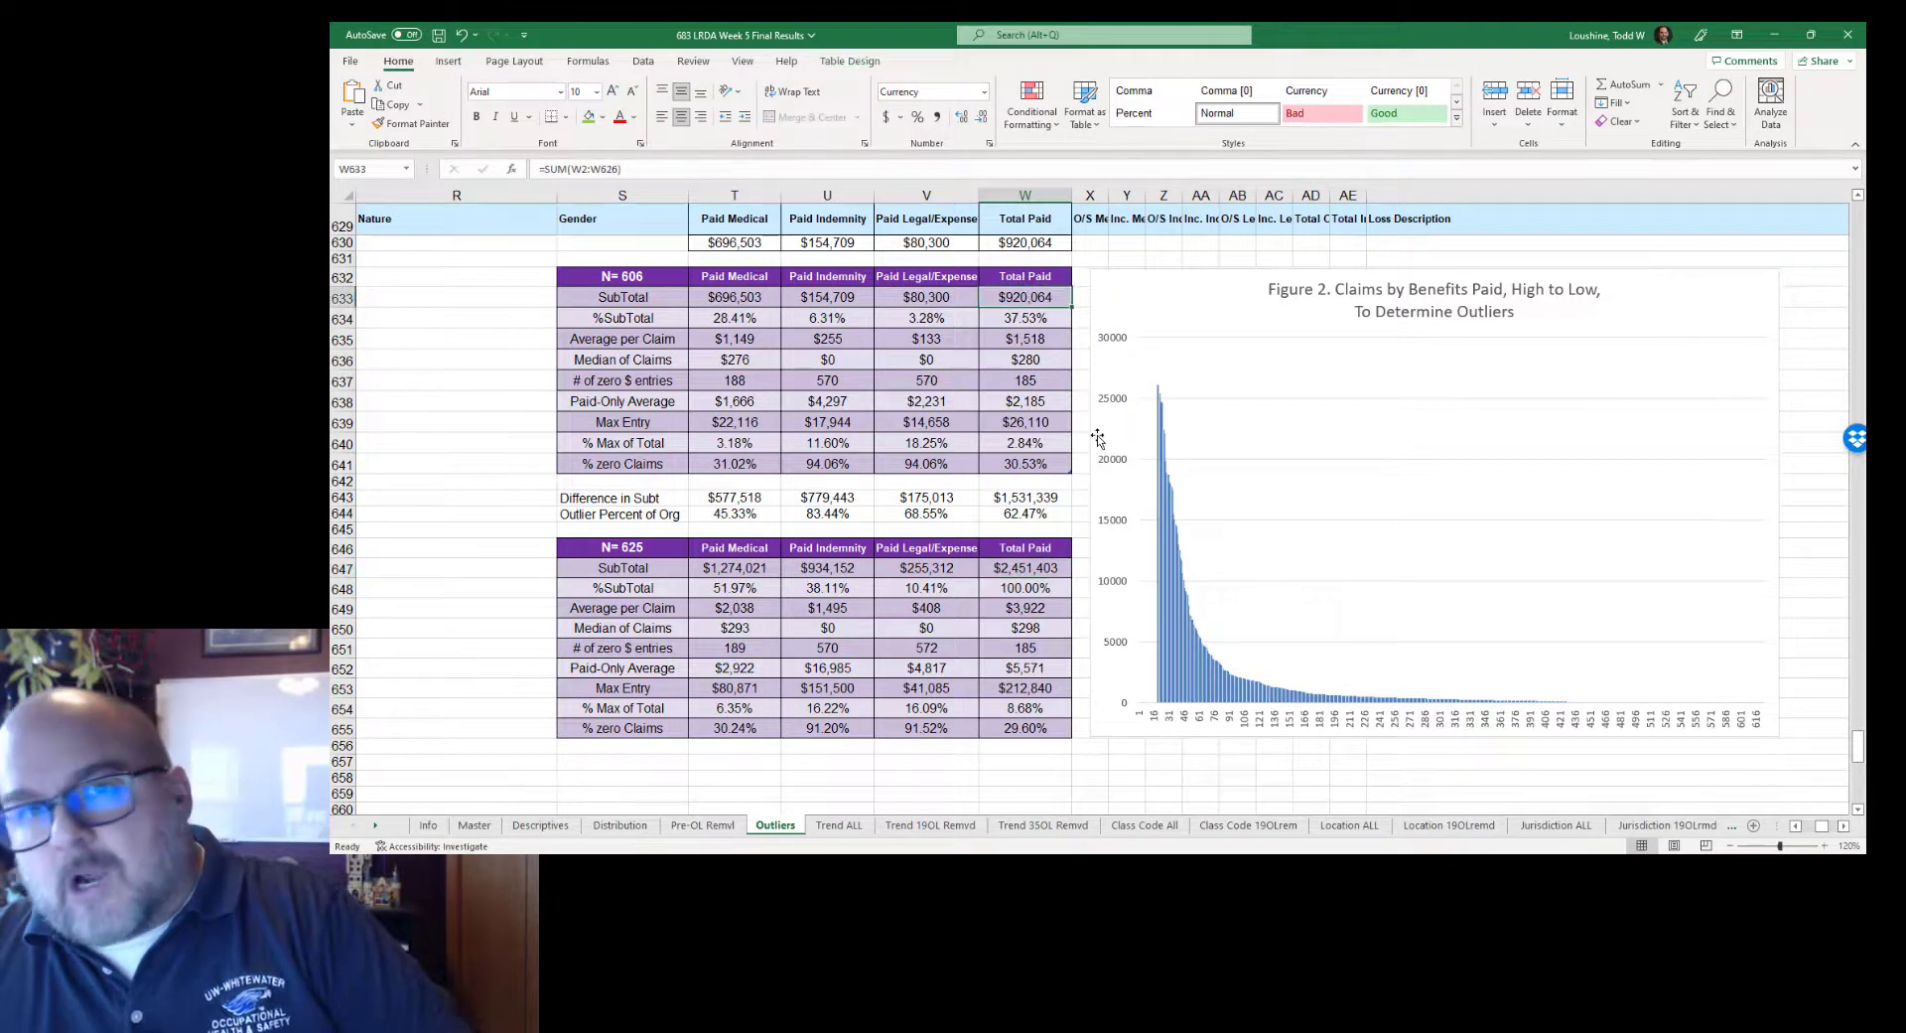
click(1030, 512)
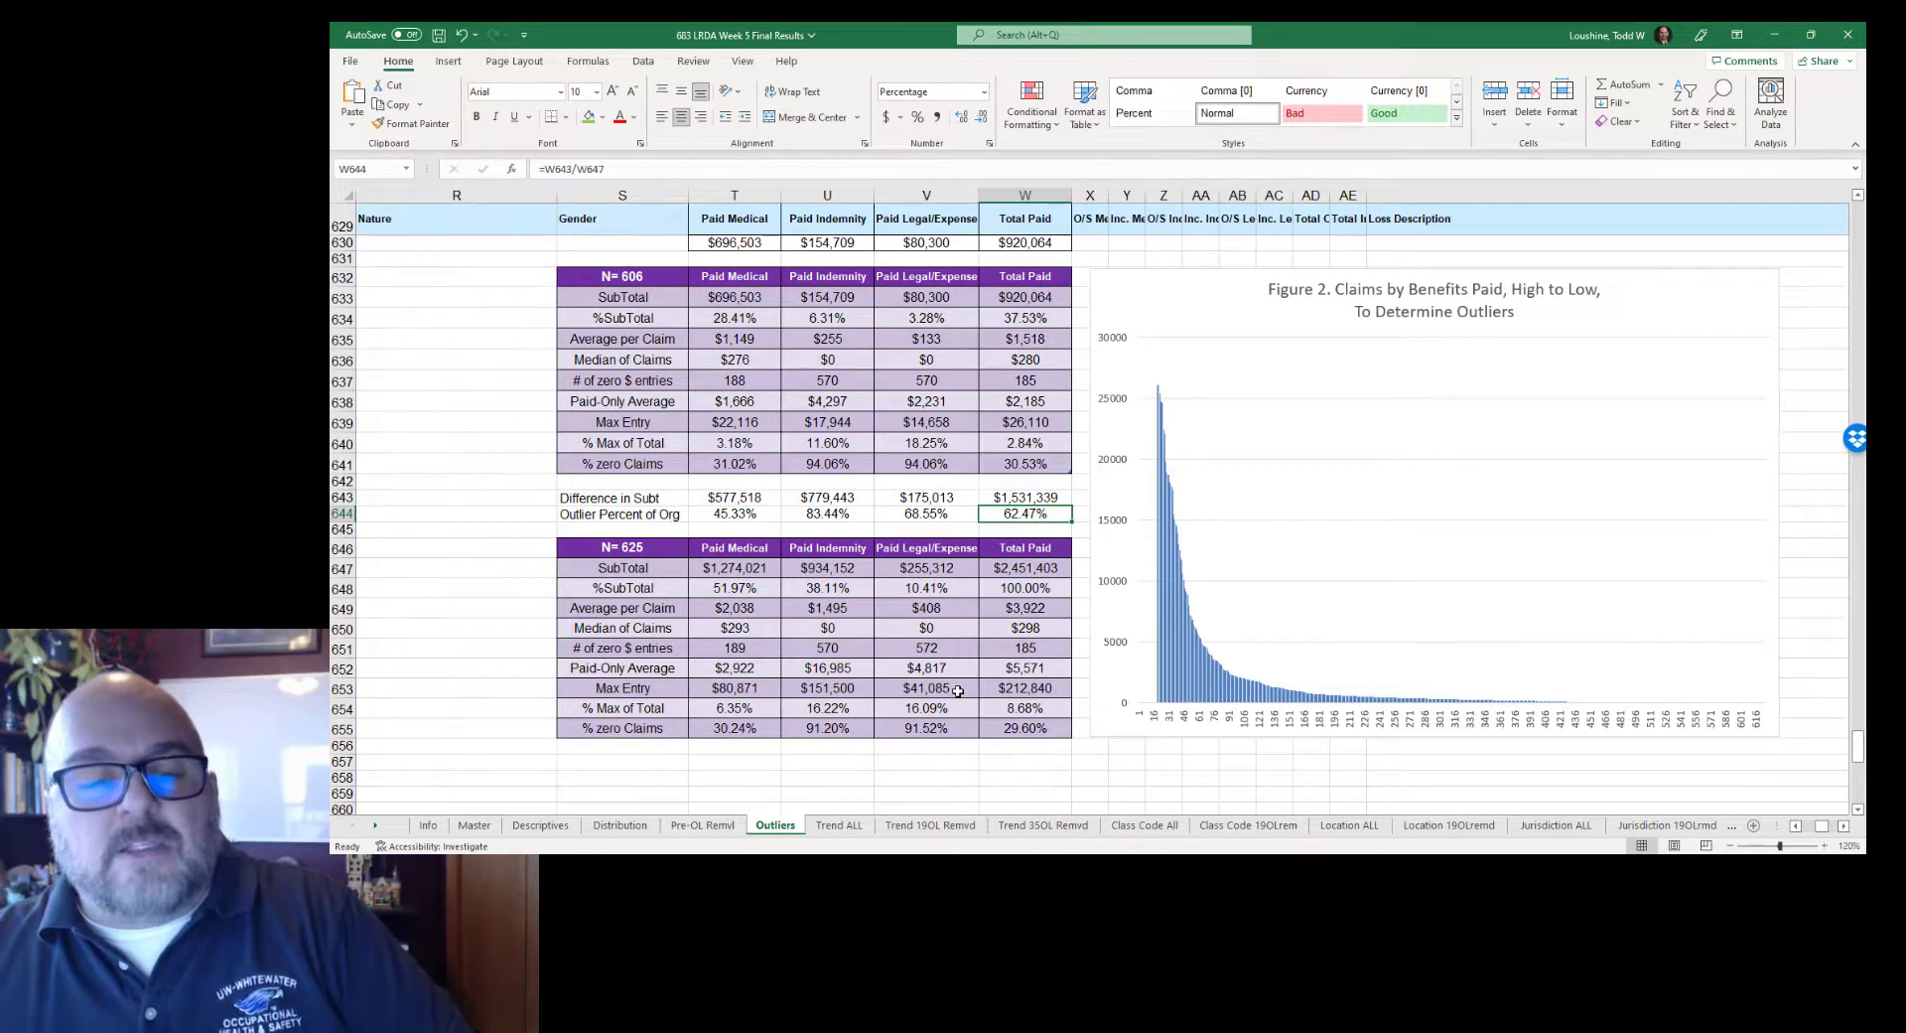
Step: Review the list of 19 removed outliers on the Outliers sheet and highlight their loss descriptions
scroll(960, 686, down, 6)
scroll(960, 686, down, 8)
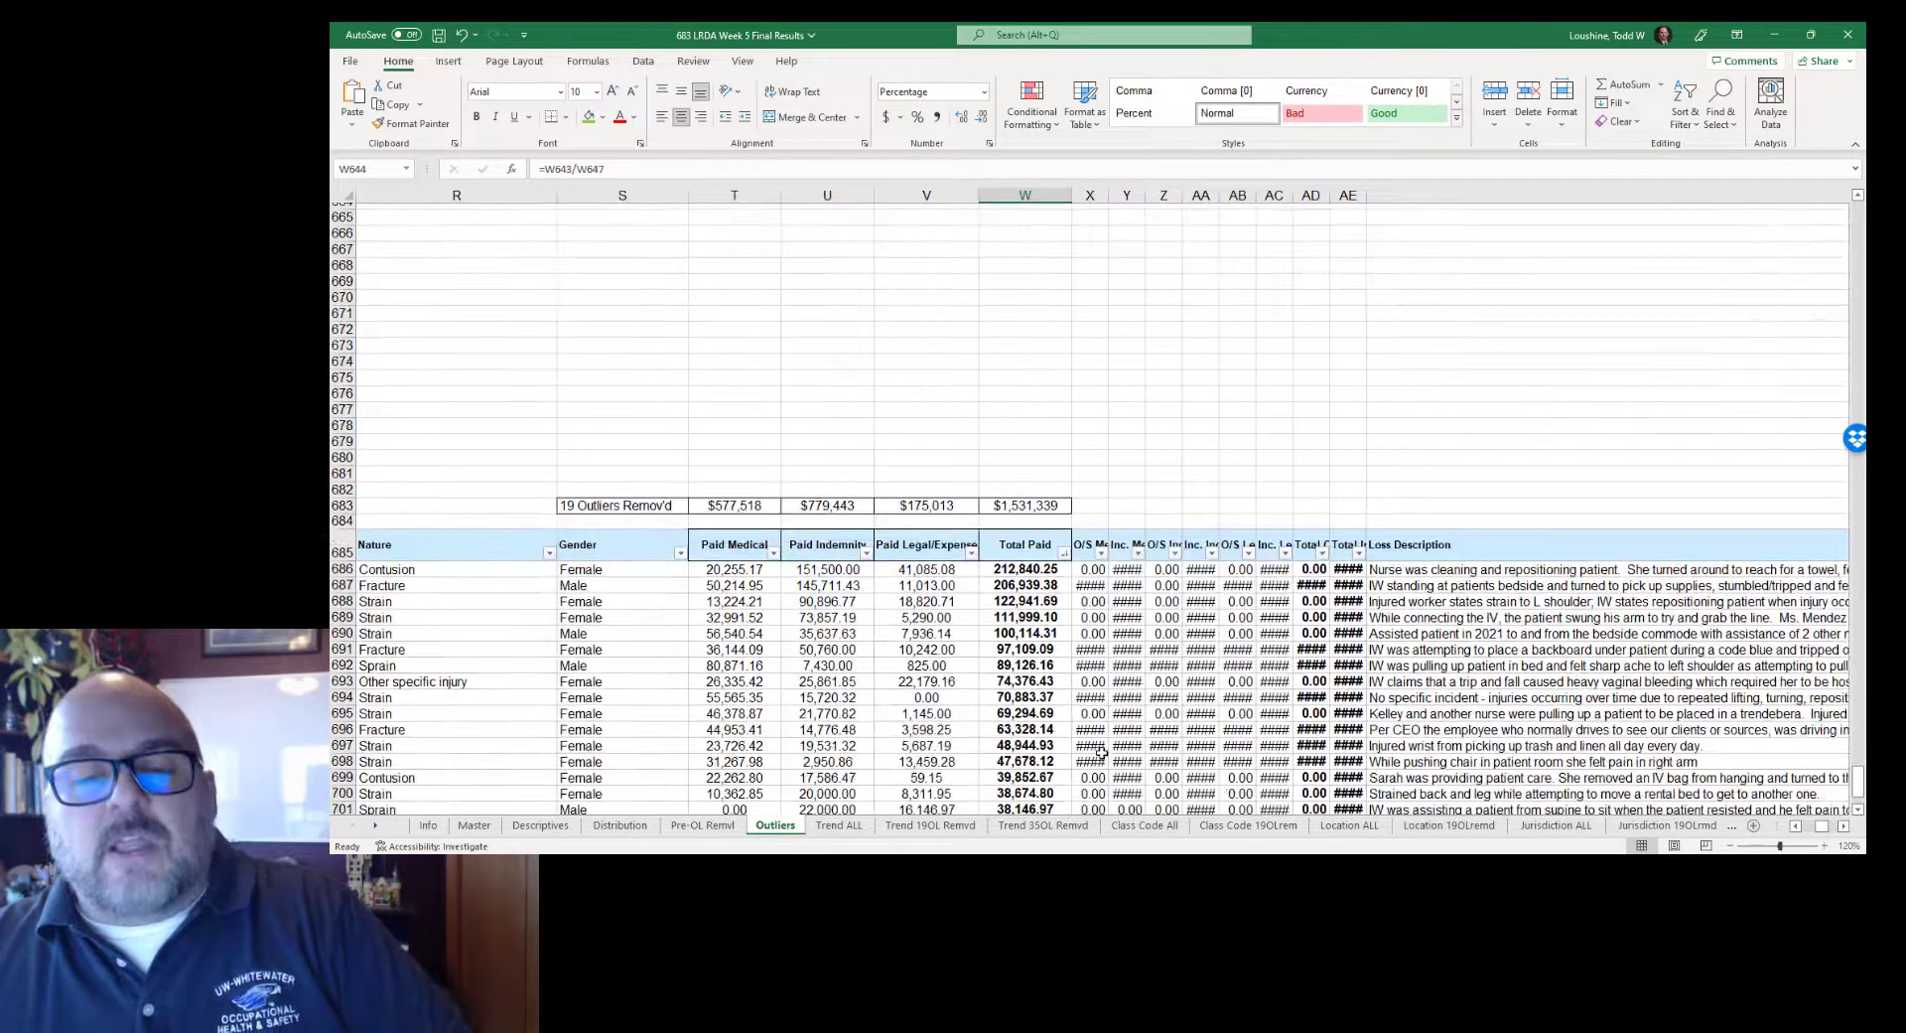
scroll(1296, 564, down, 3)
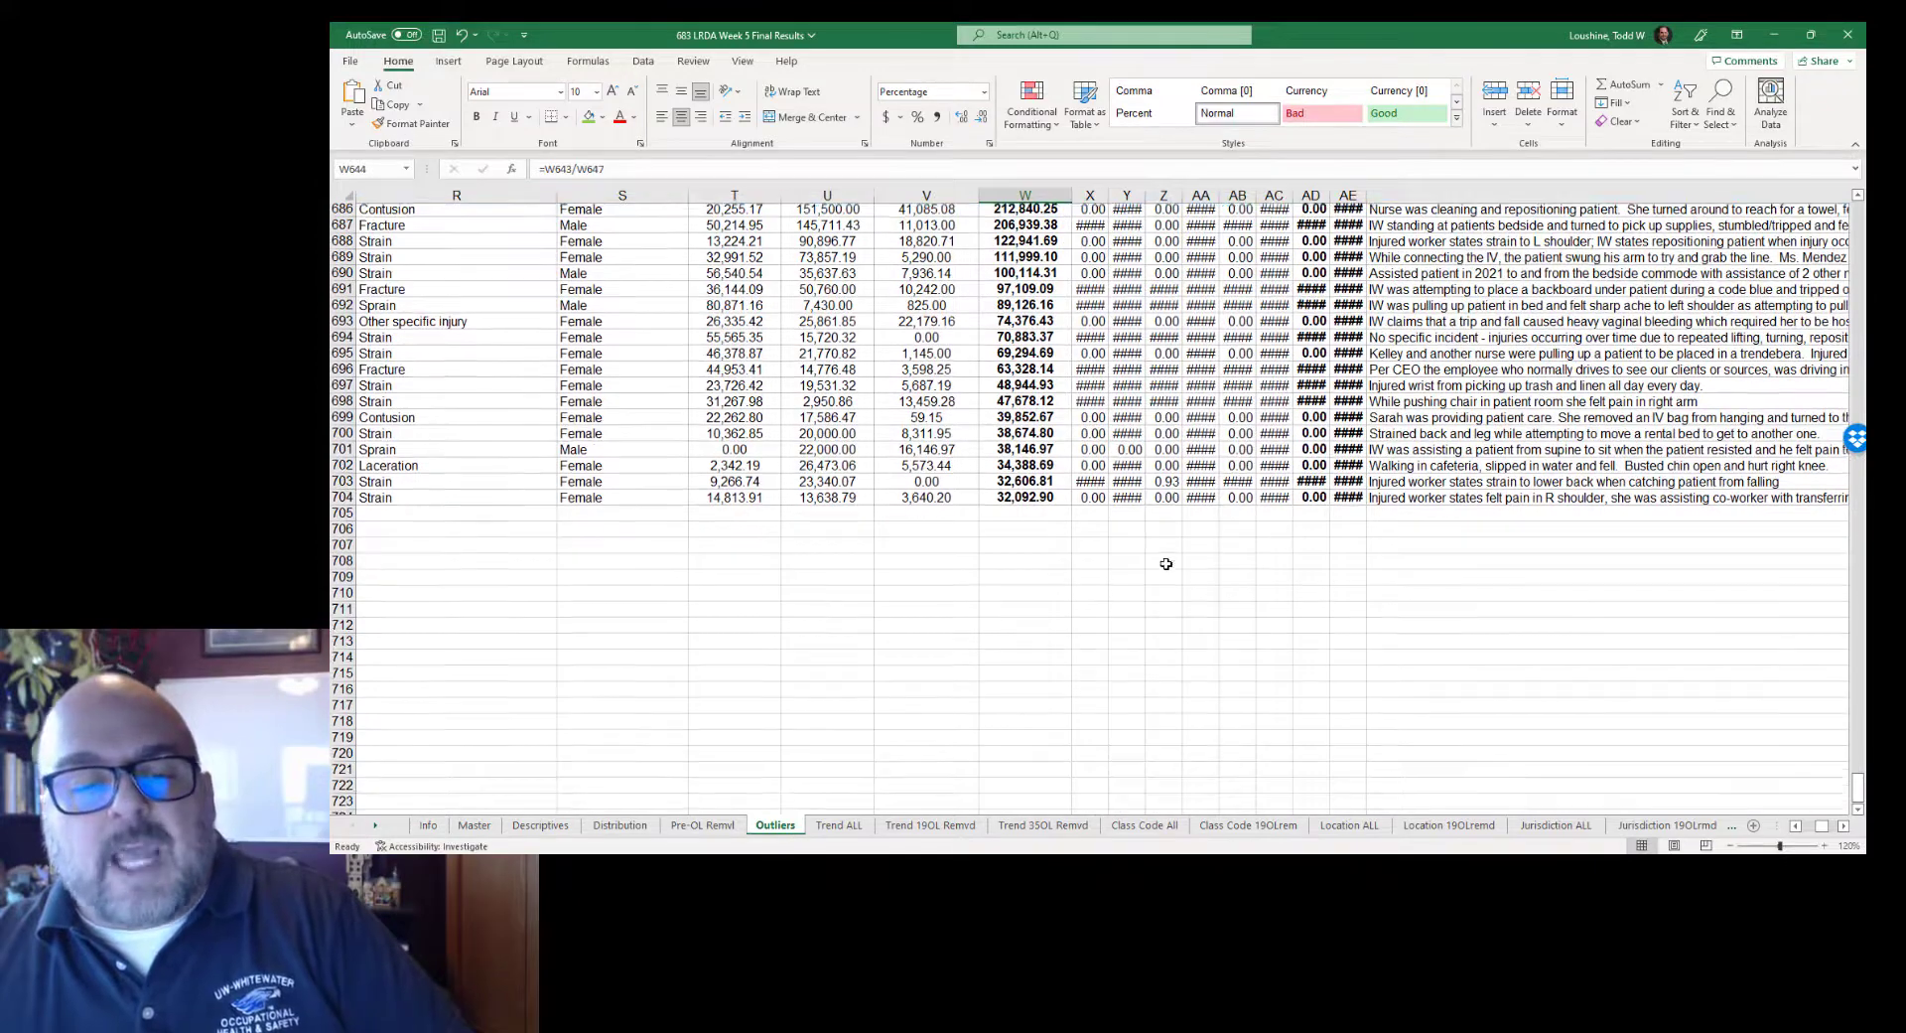
scroll(996, 477, up, 1)
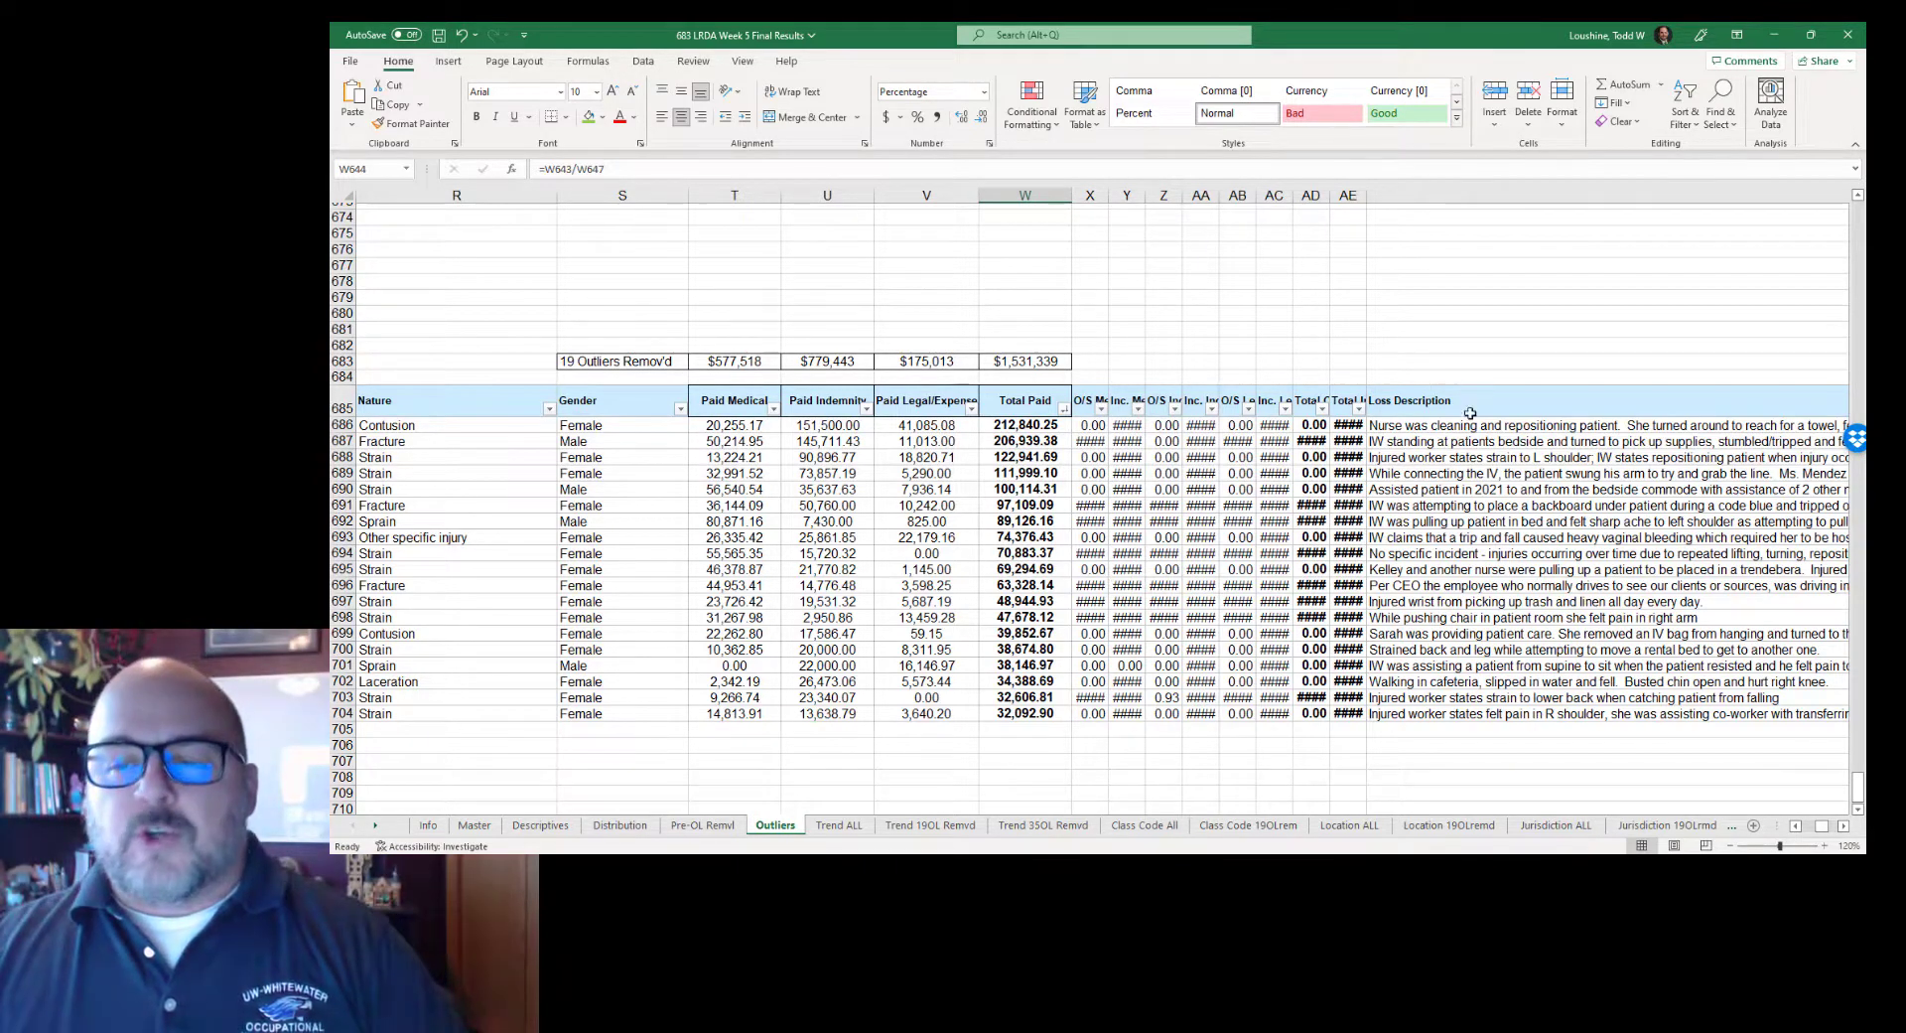
drag(1470, 424, 1469, 711)
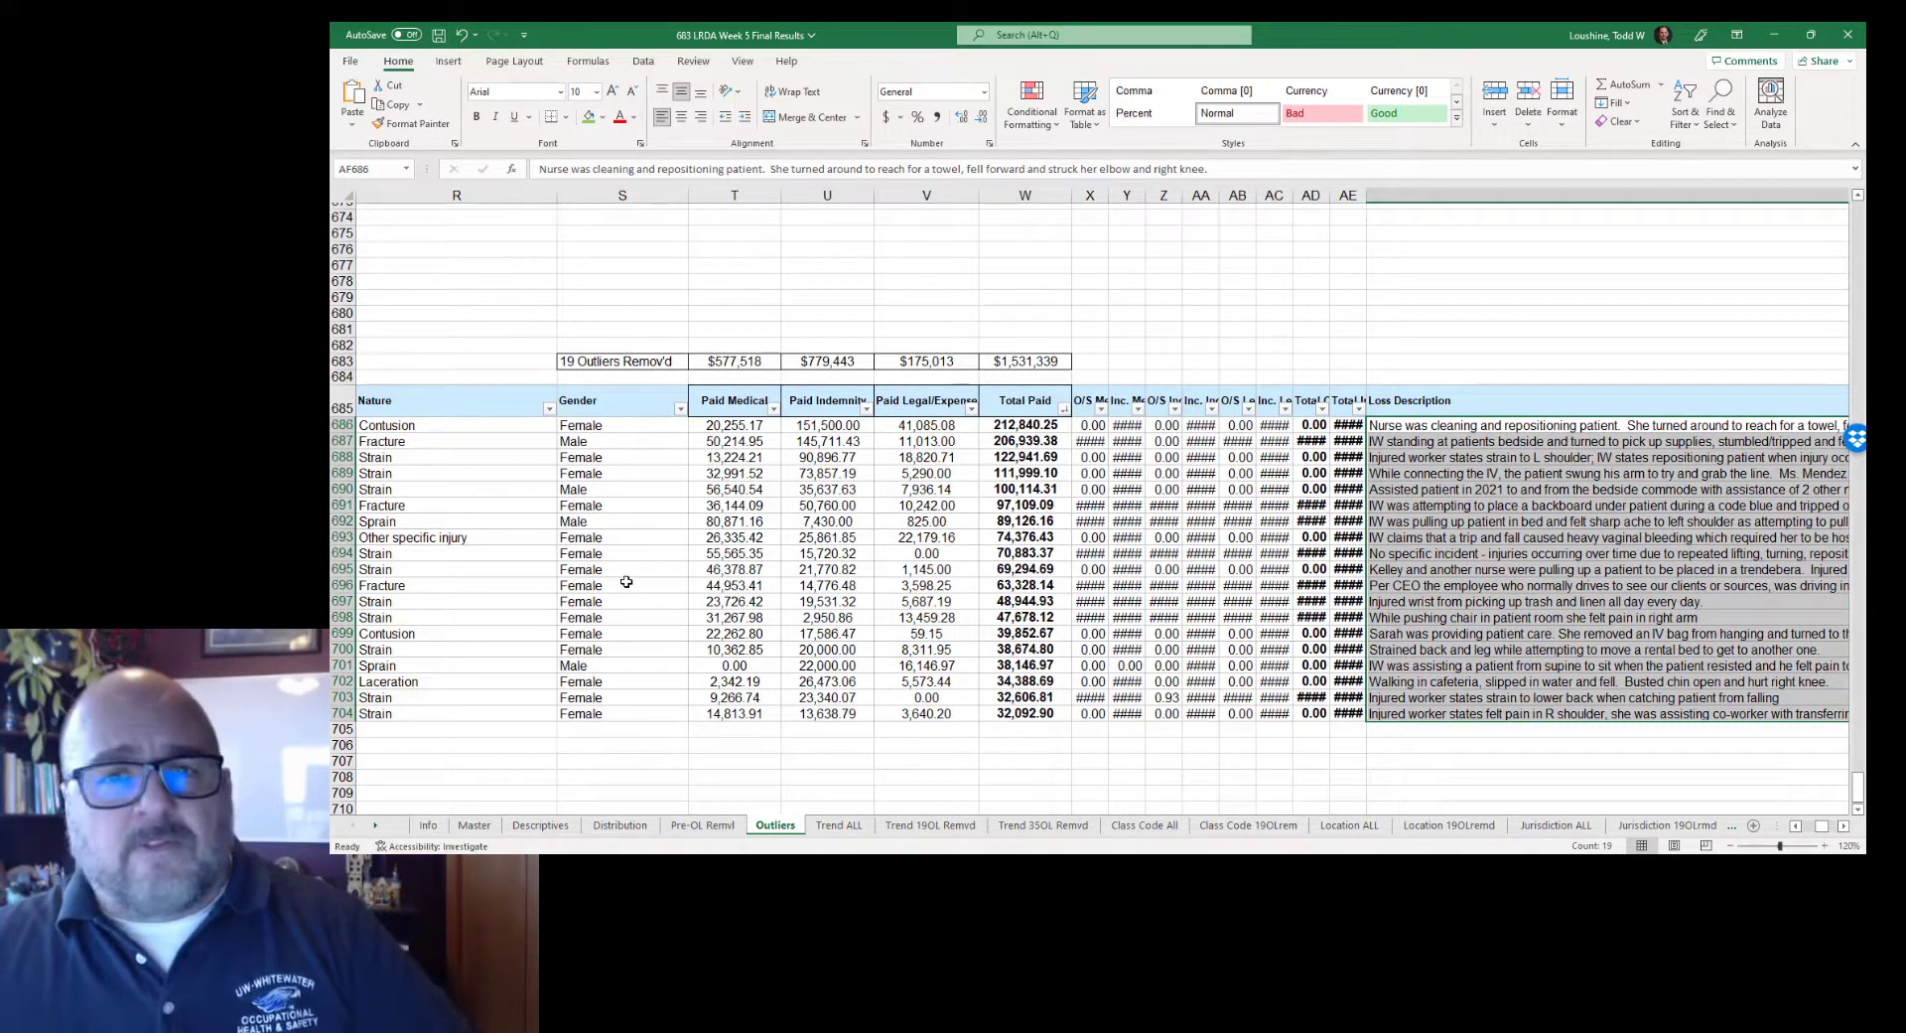
Step: Examine the fiscal year table and trend charts on the Trend ALL sheet and compare them with the Trend 19OL Remvd charts
click(840, 826)
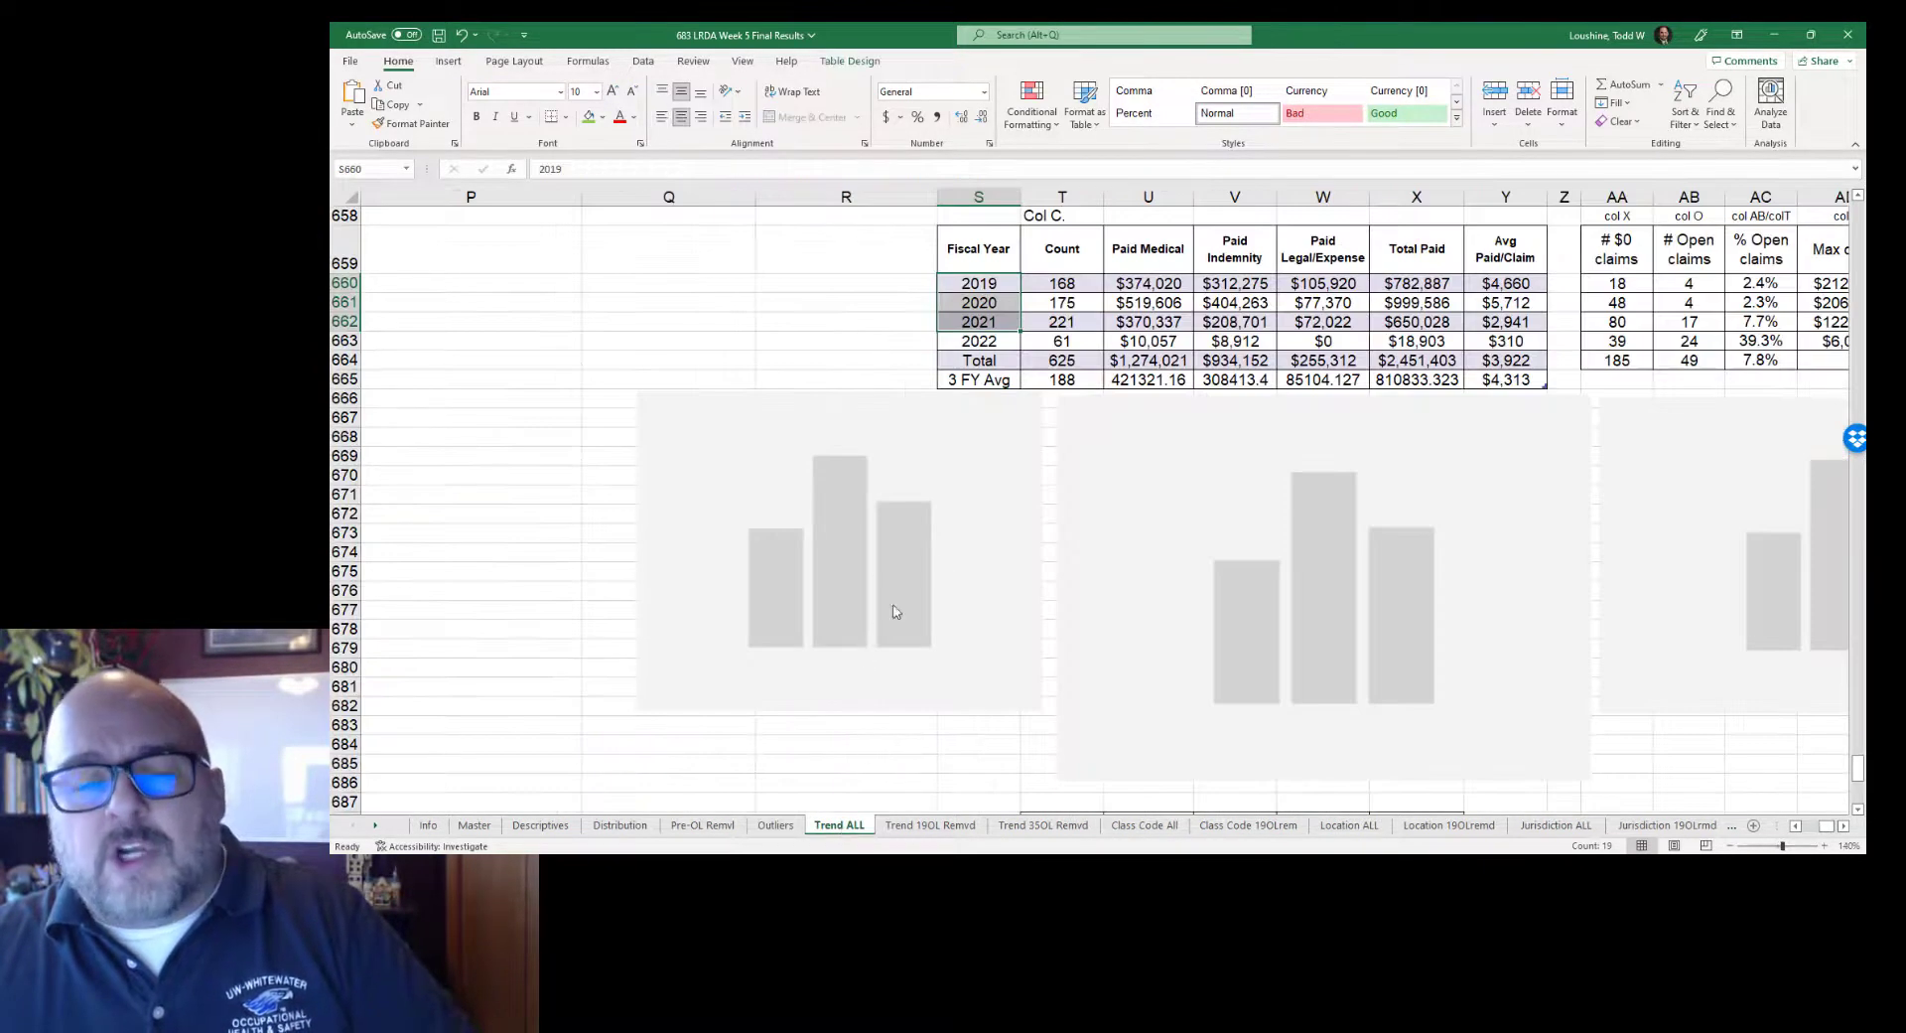
click(1844, 832)
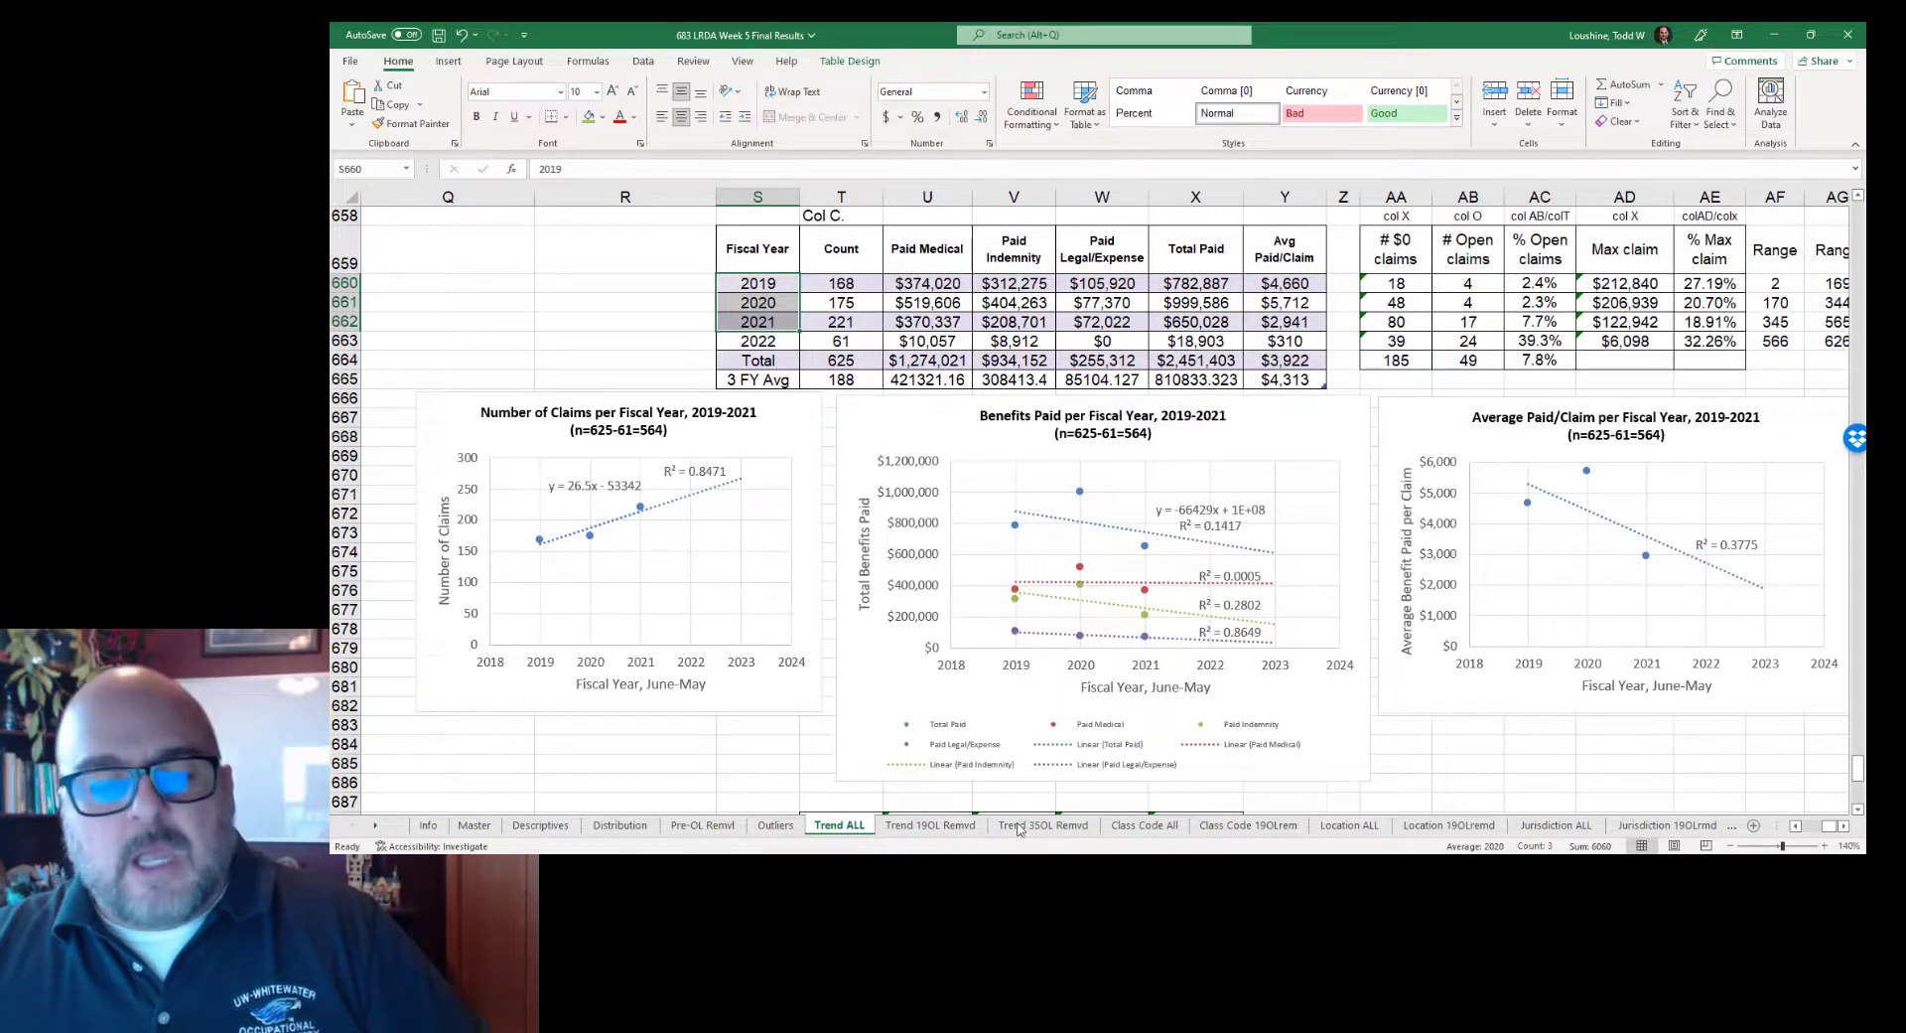
click(921, 827)
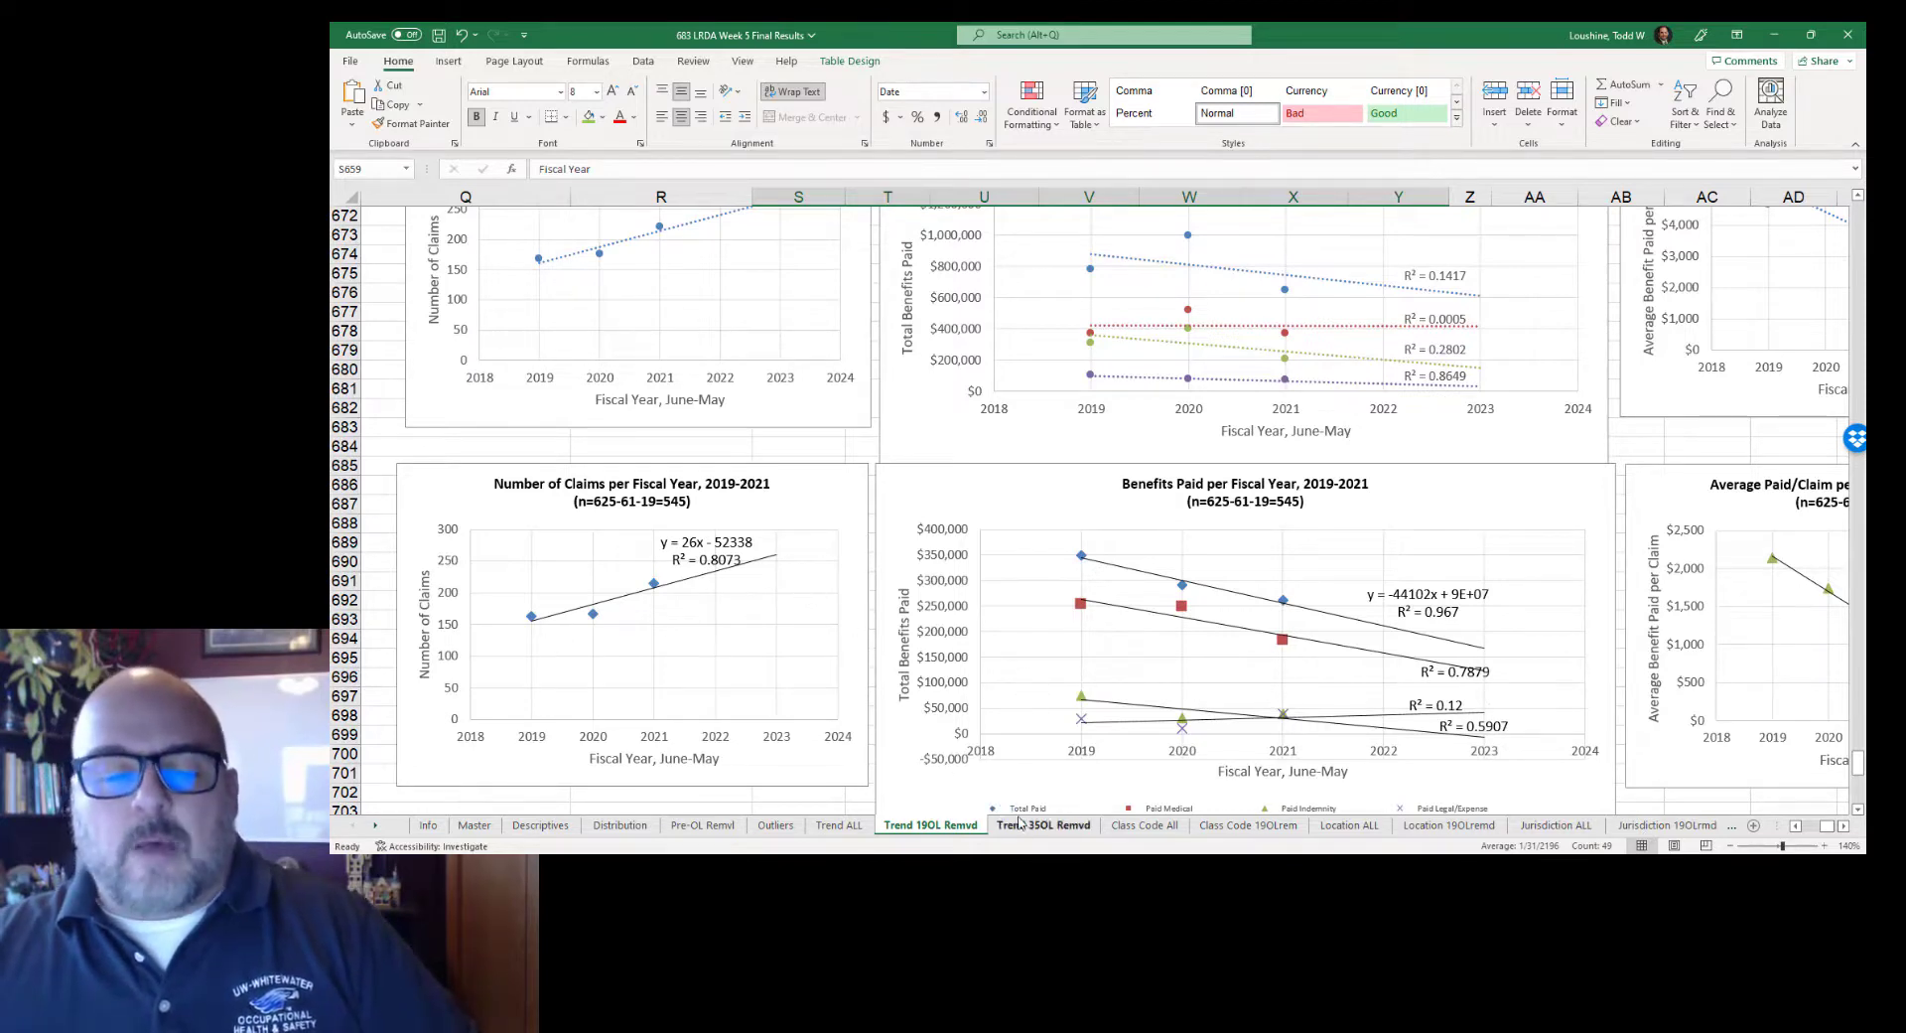
Step: Examine the Class Code, Count, %Count, % TotalPaid and RPN columns of the Class Code All sheet's table
click(1145, 825)
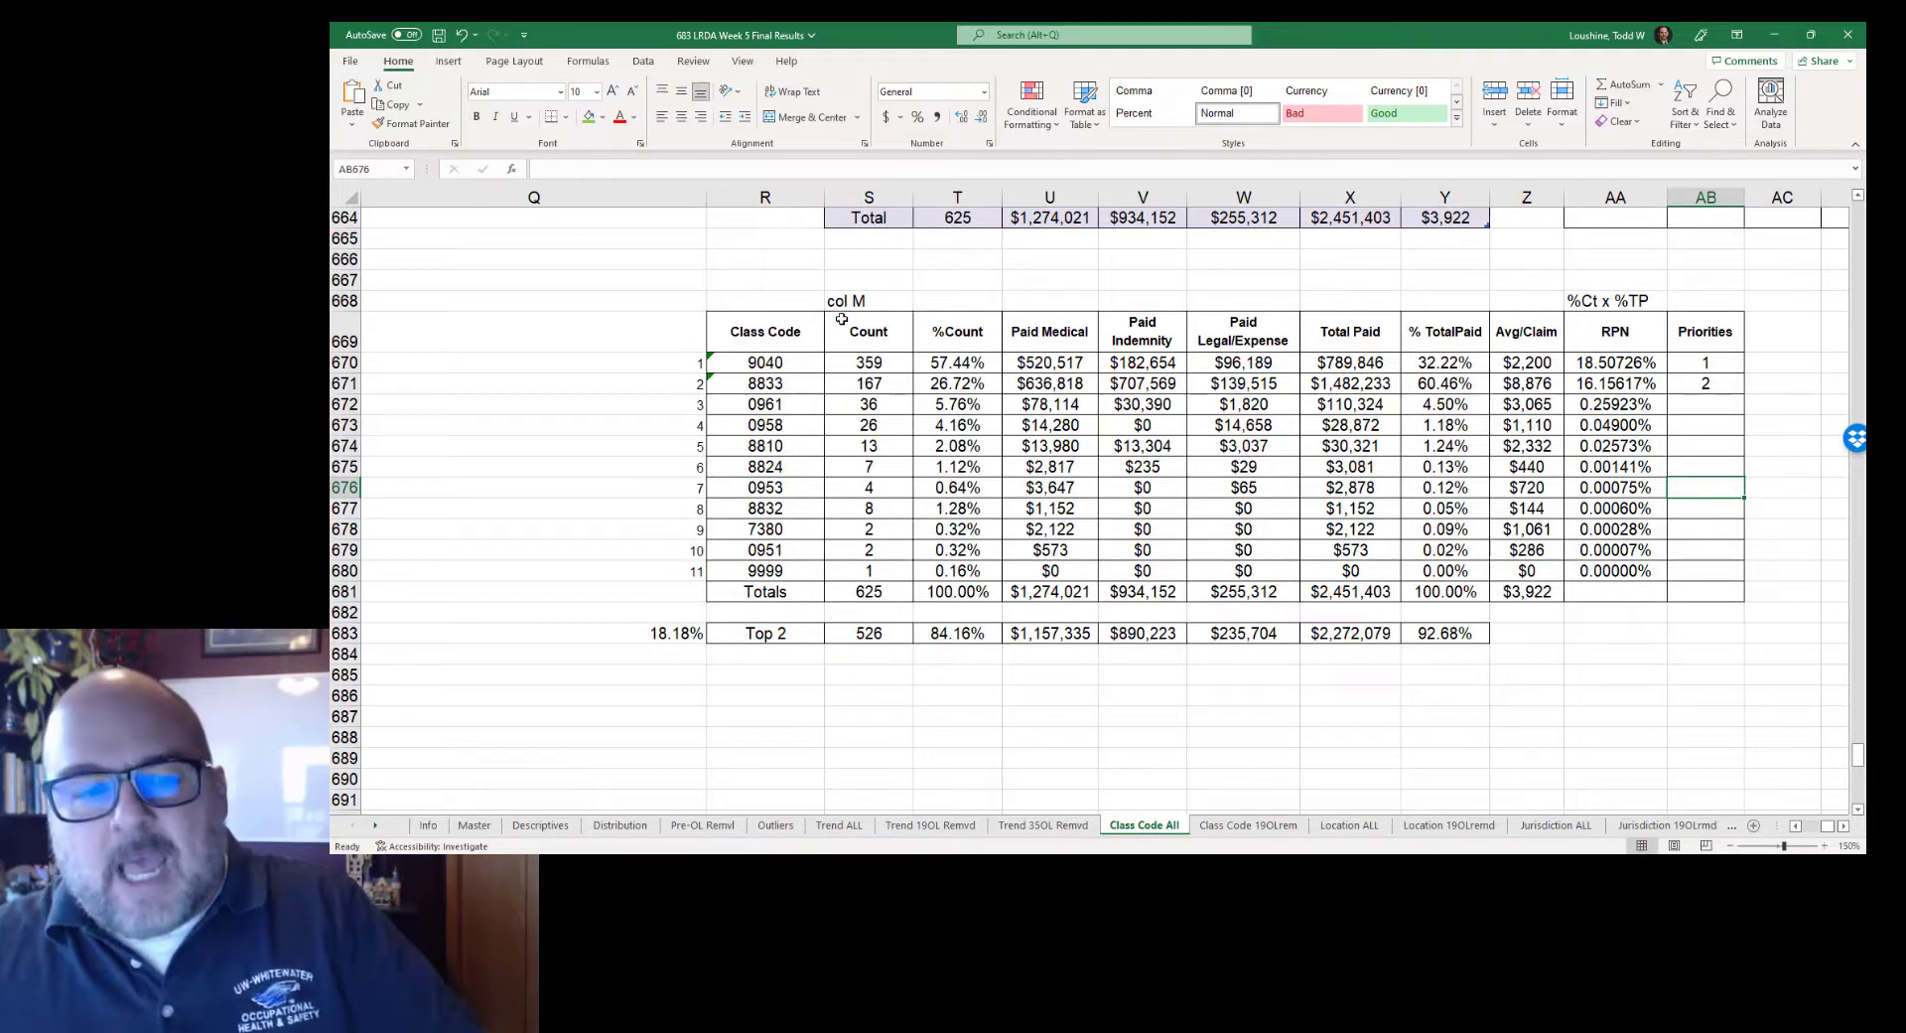
click(787, 339)
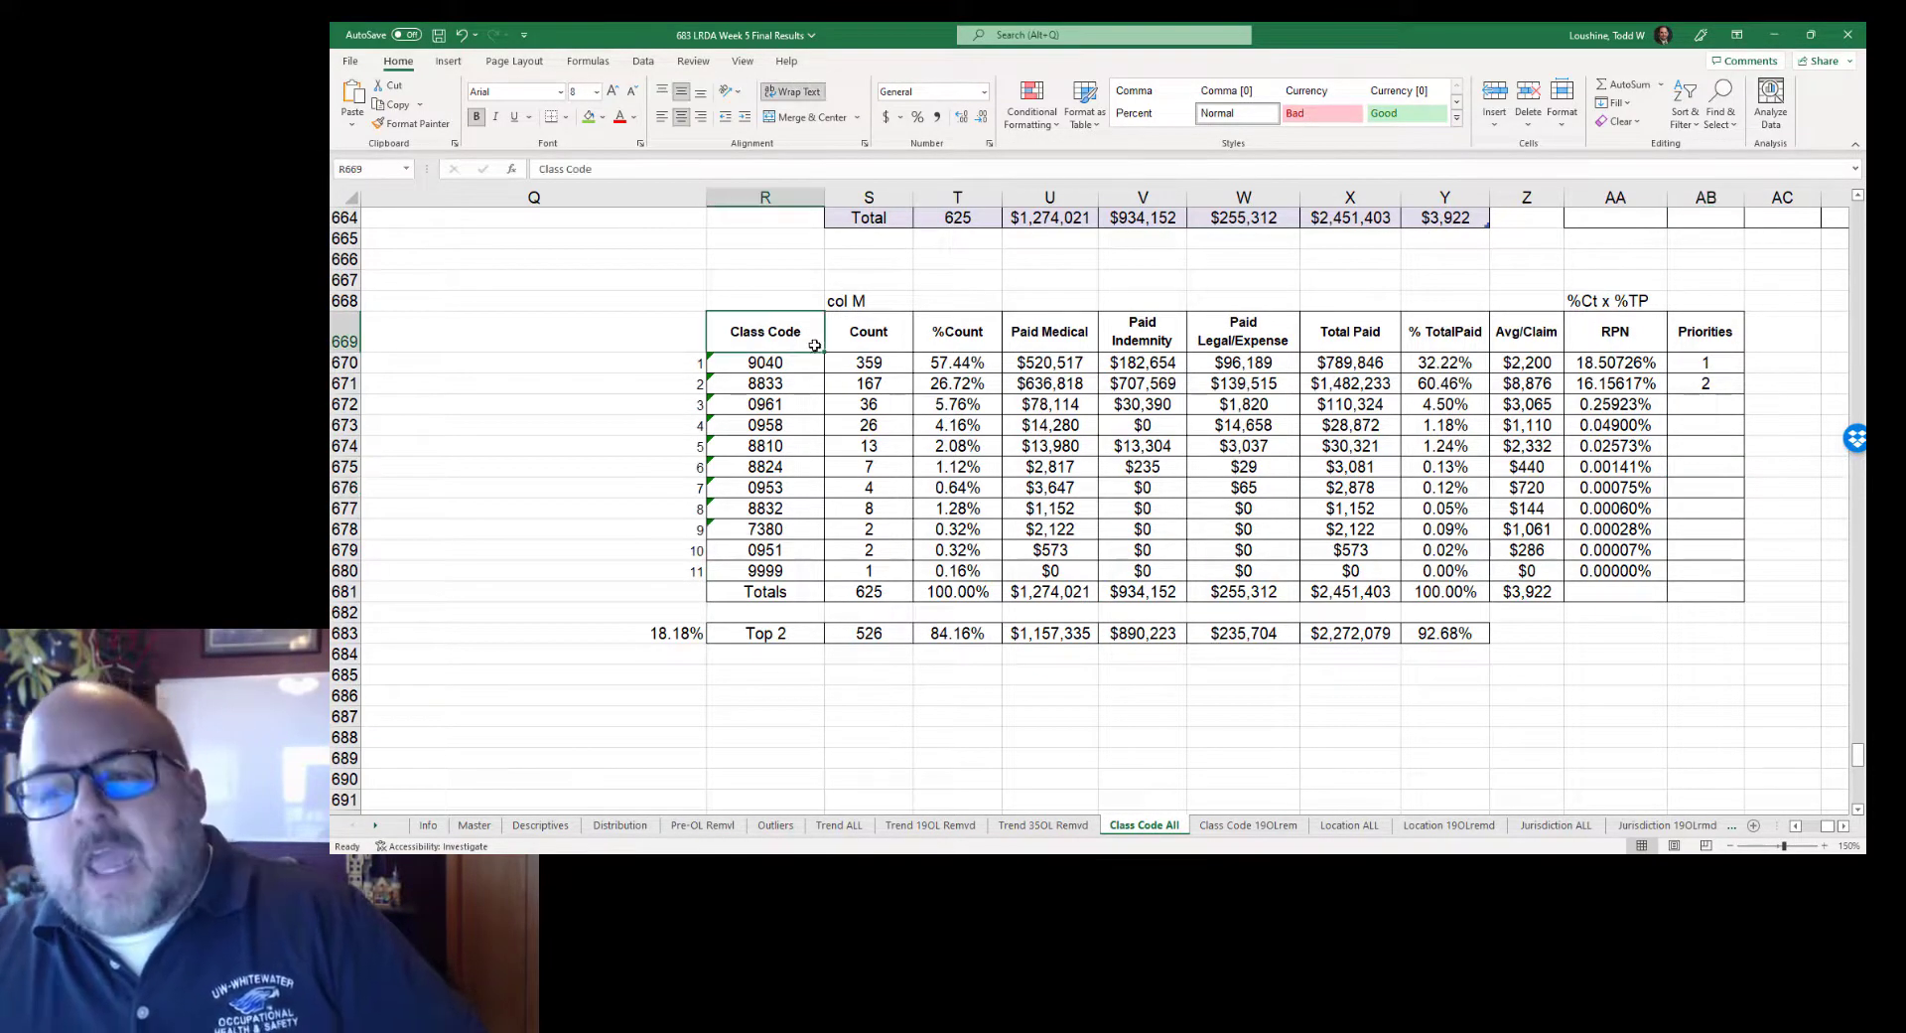
click(882, 327)
click(972, 333)
click(1431, 333)
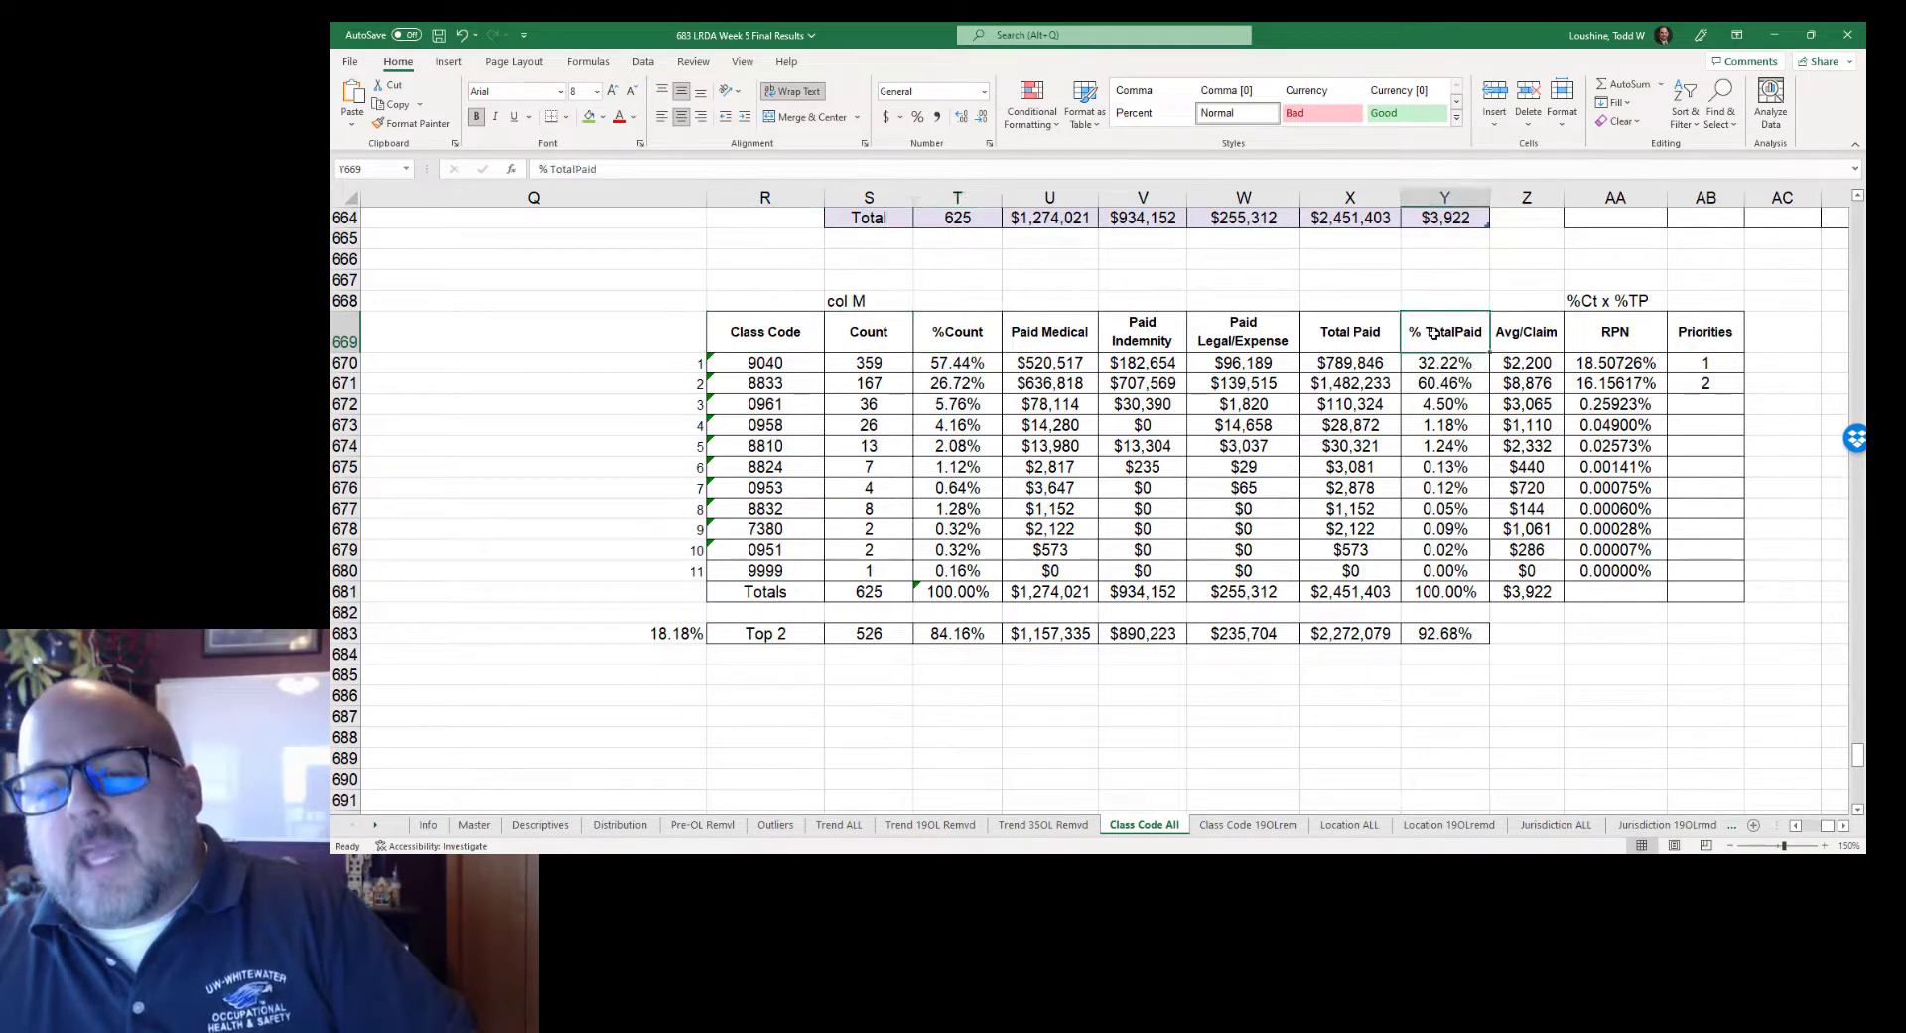
click(1645, 328)
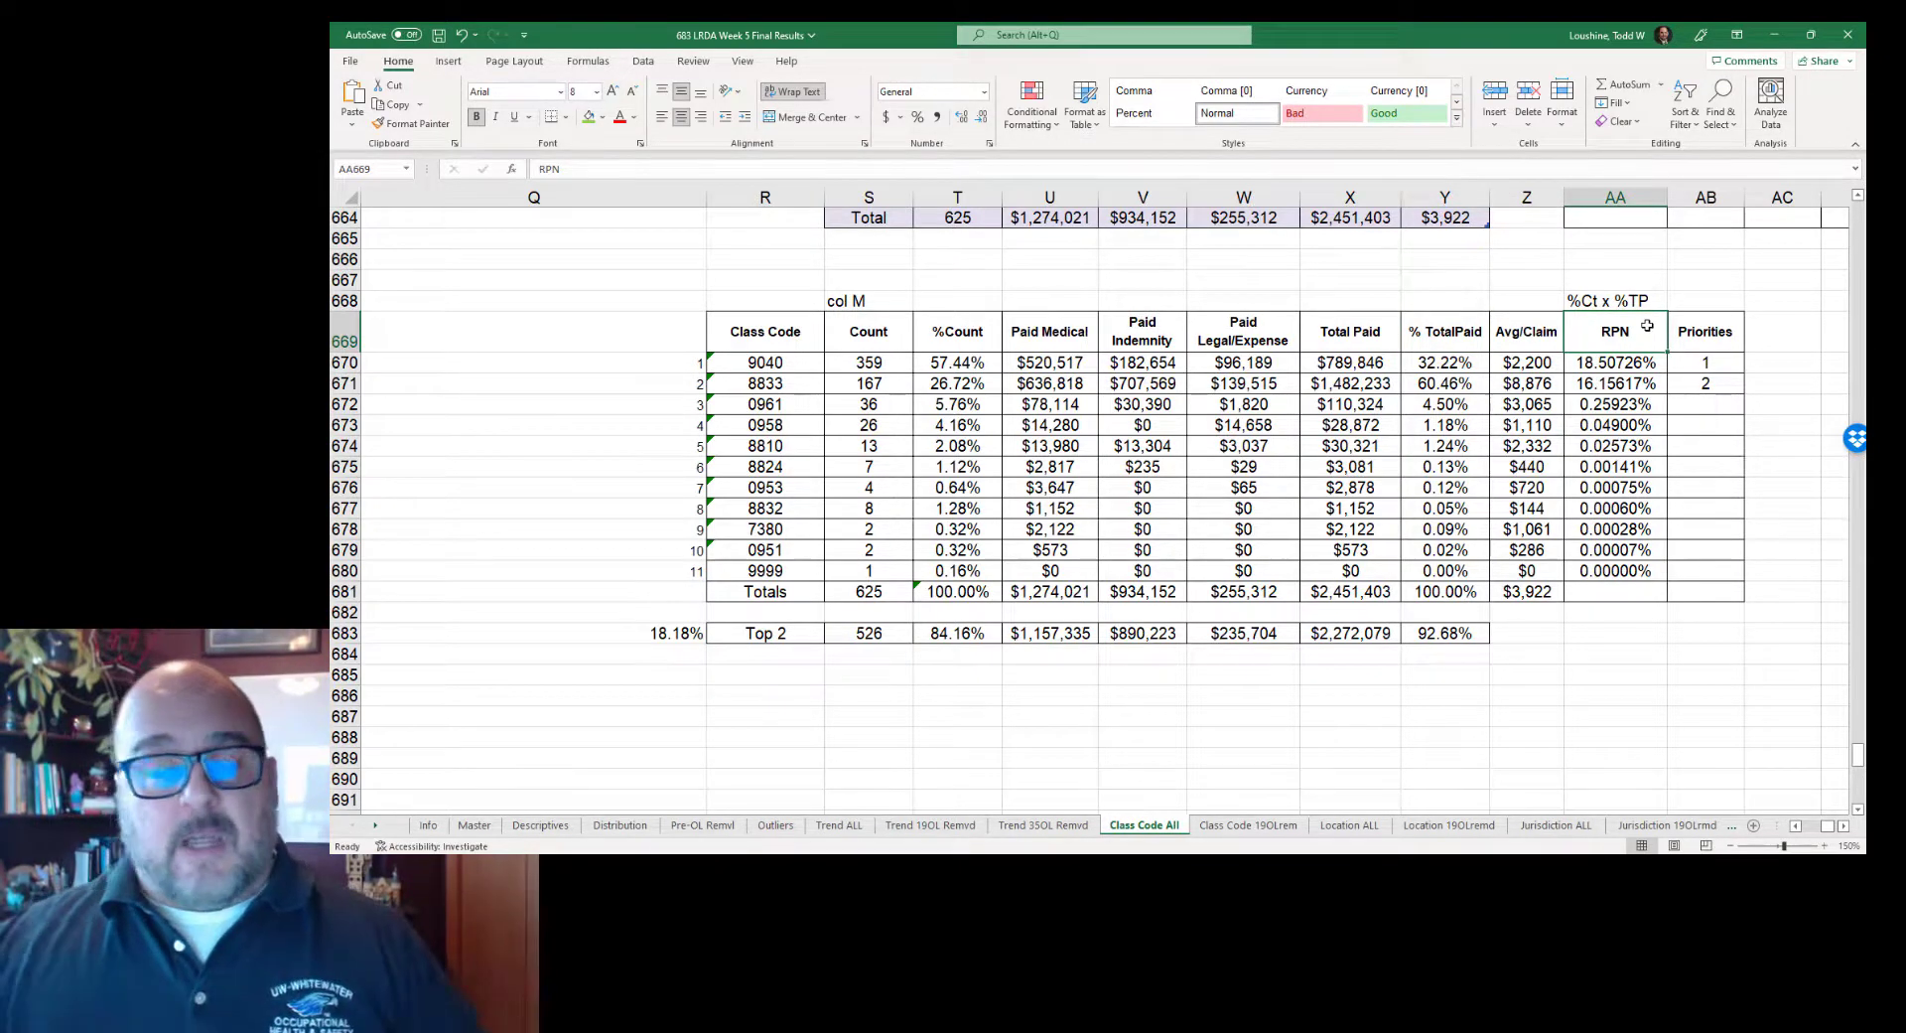
Step: Check the %Count, % TotalPaid and RPN formulas for class code 9040, and the percentage formulas in the Top 2 row
click(970, 356)
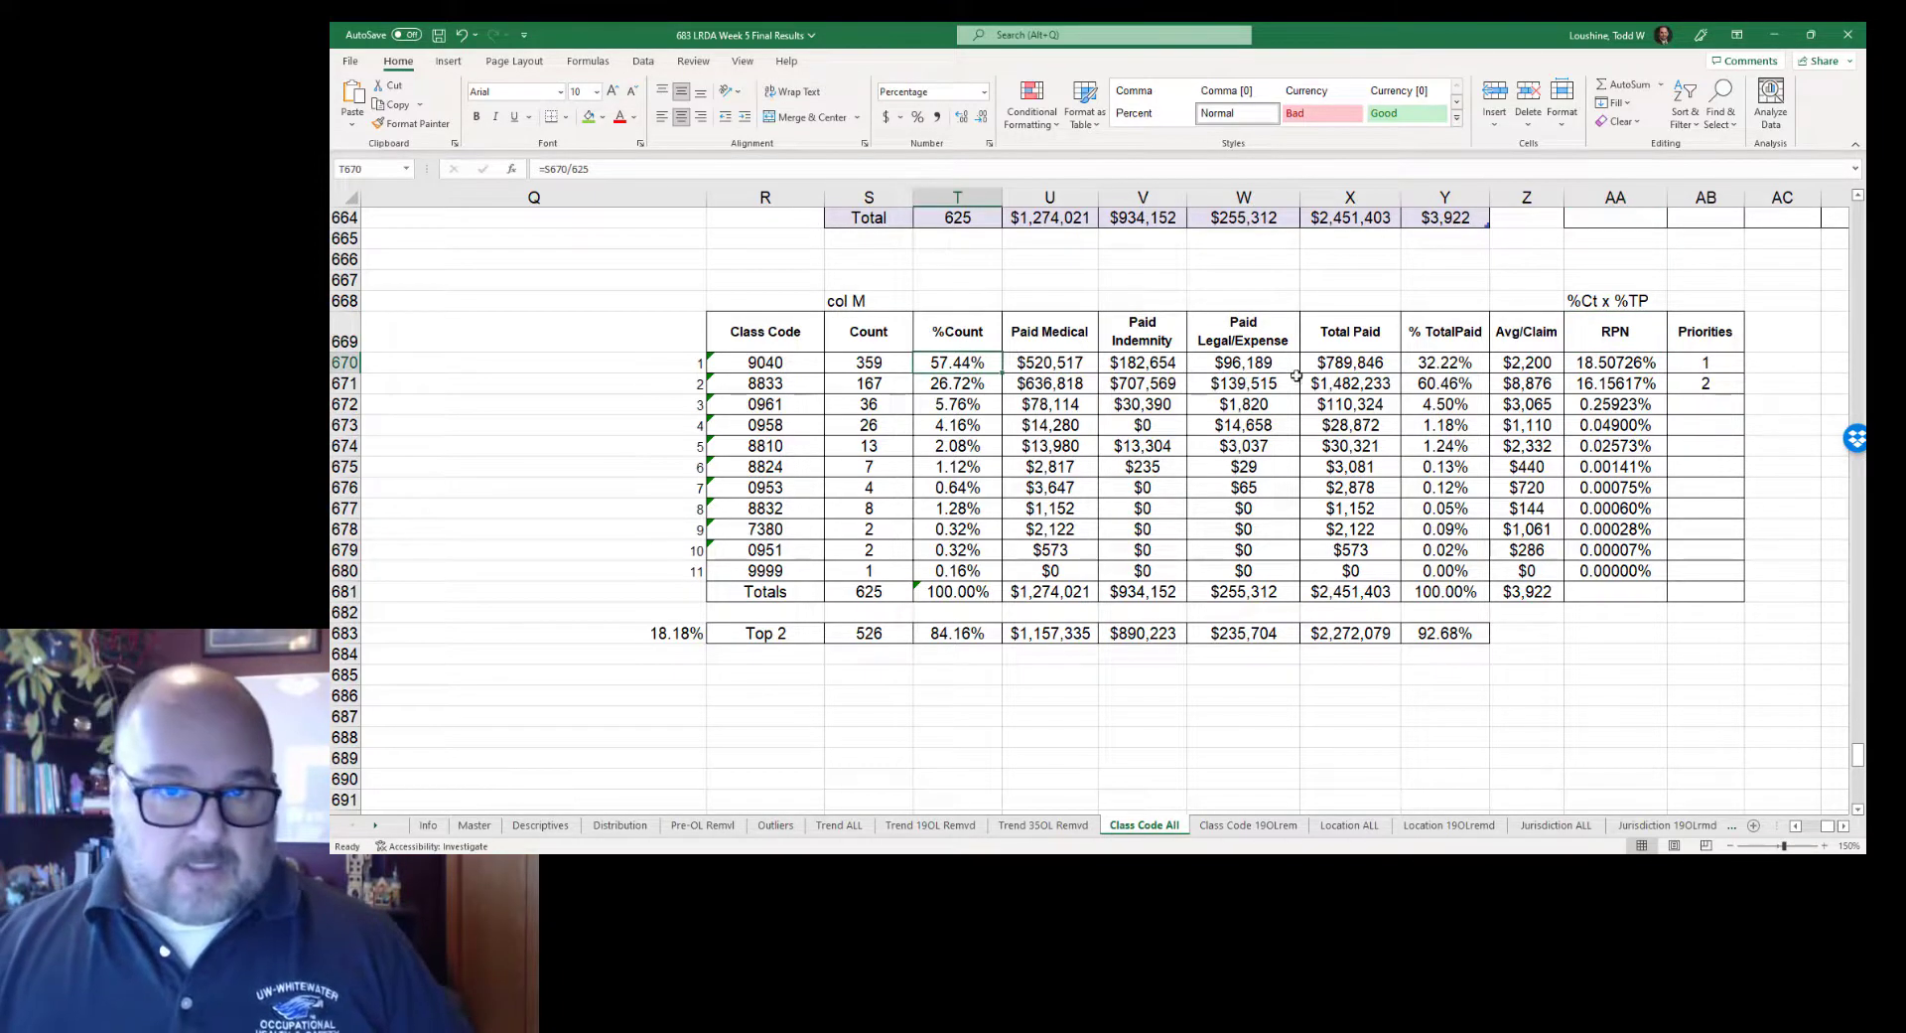
click(1452, 359)
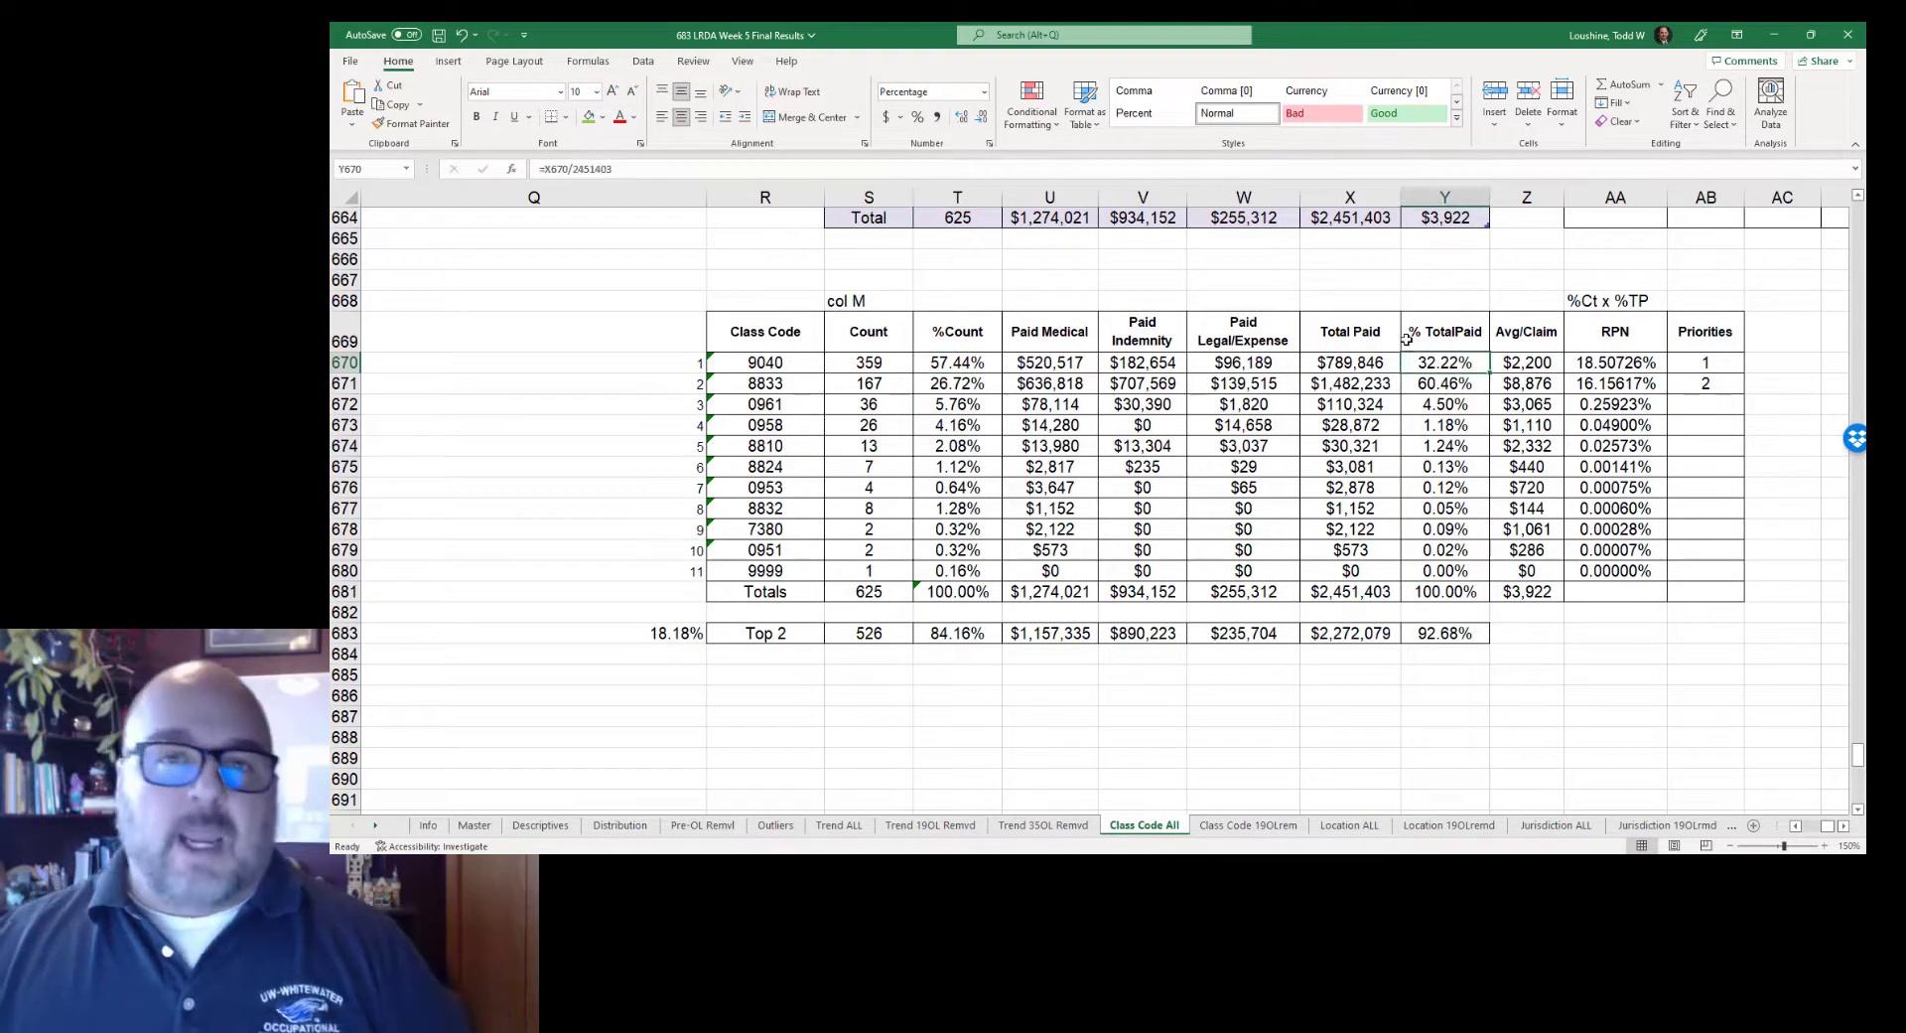
click(1631, 364)
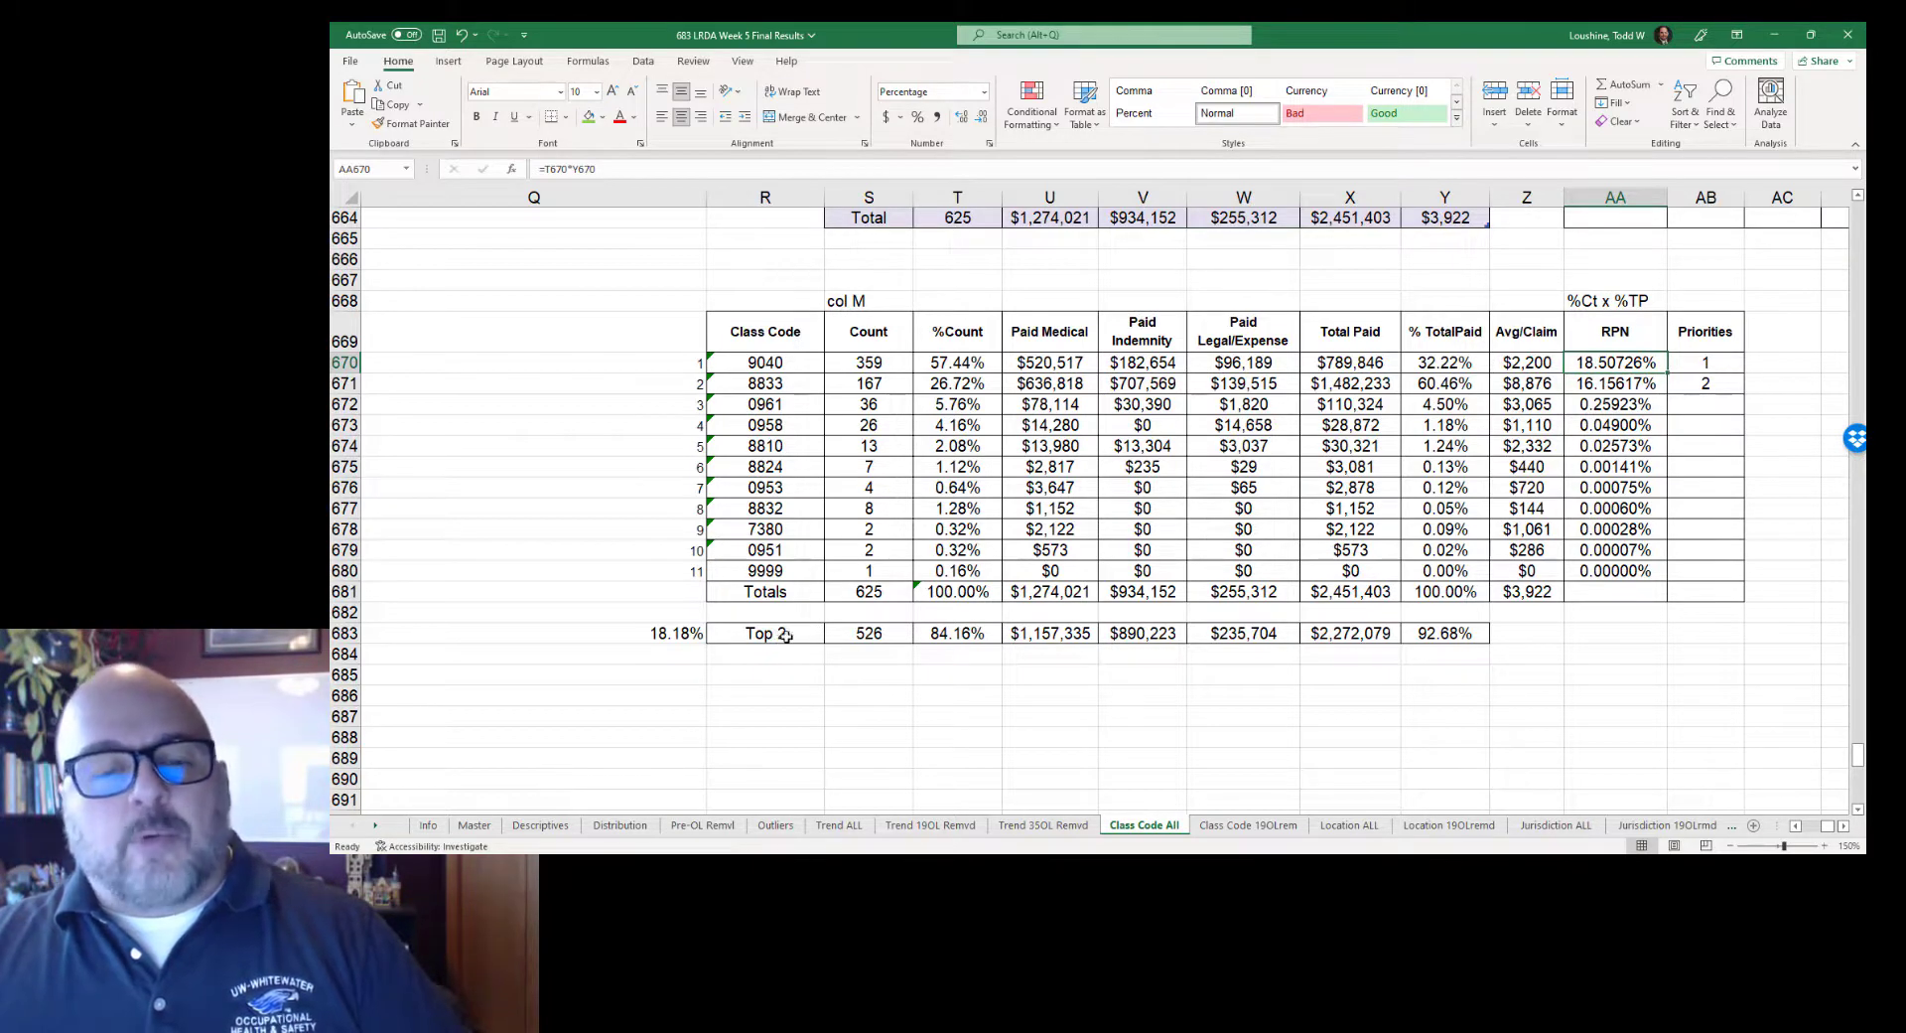
click(703, 633)
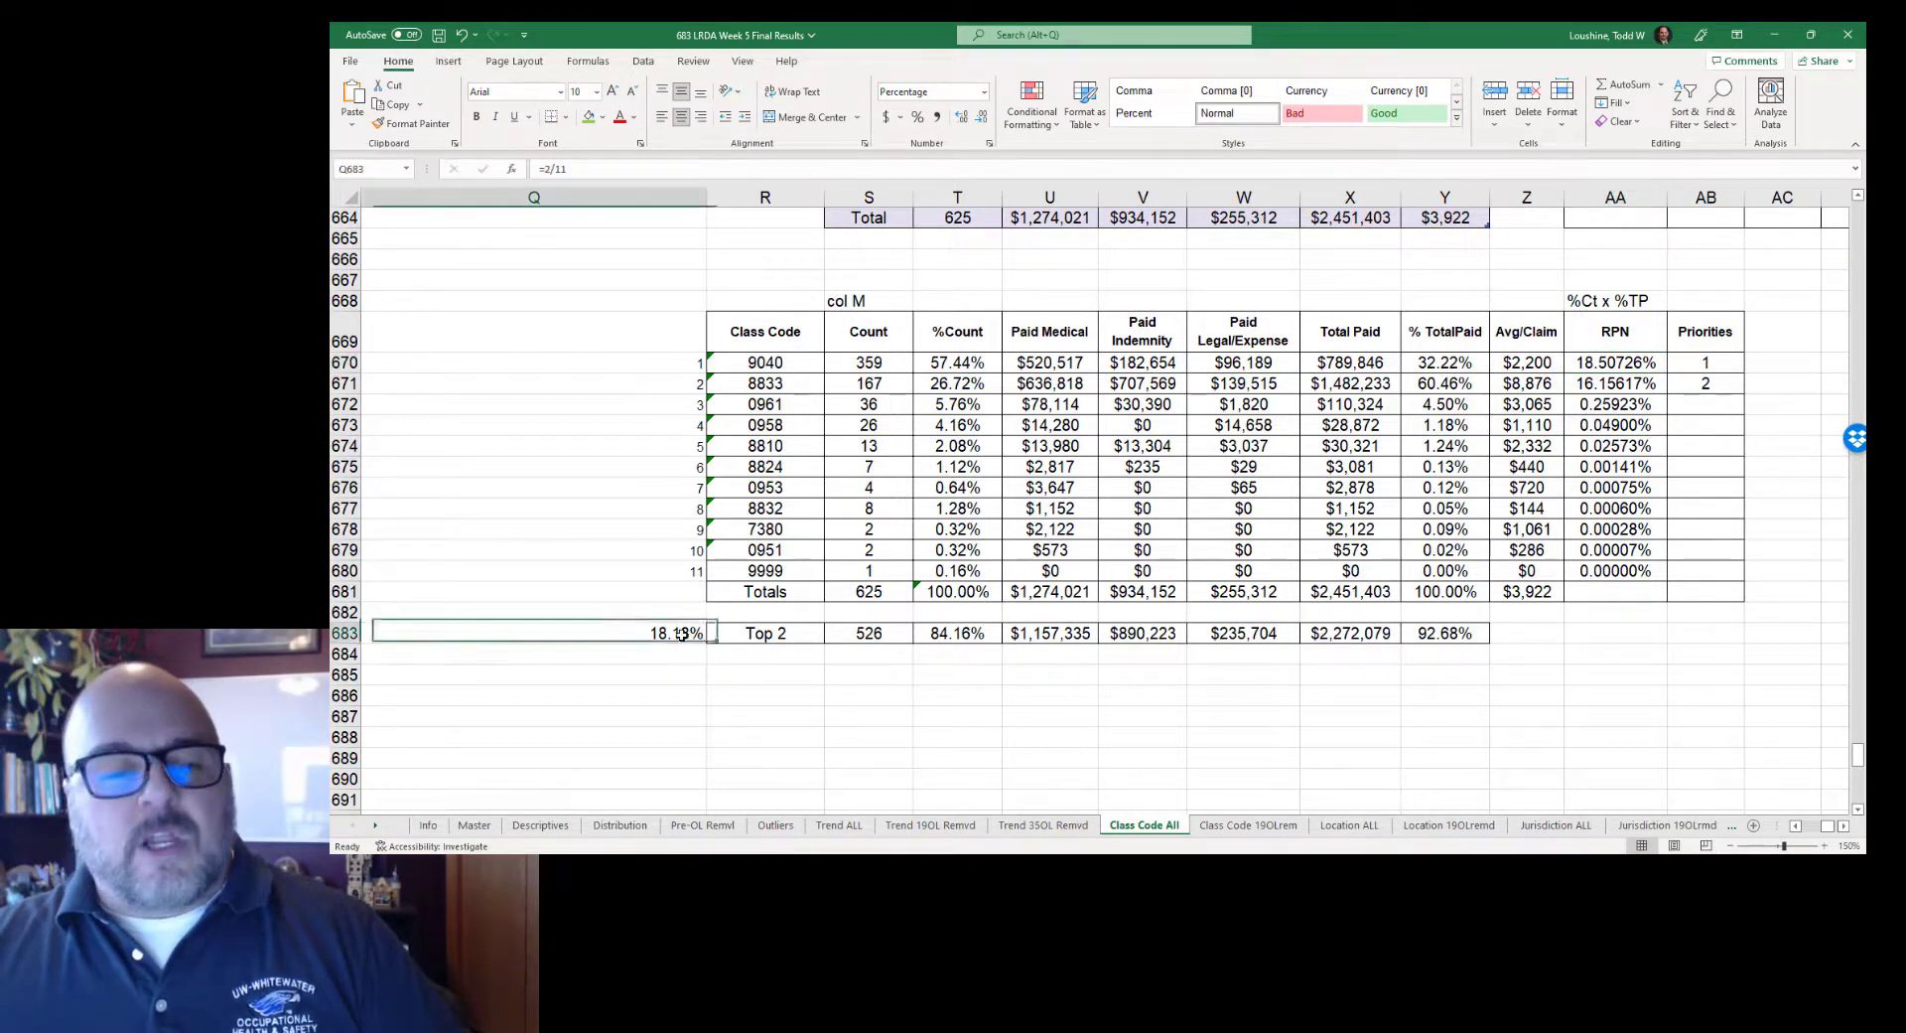
click(1443, 635)
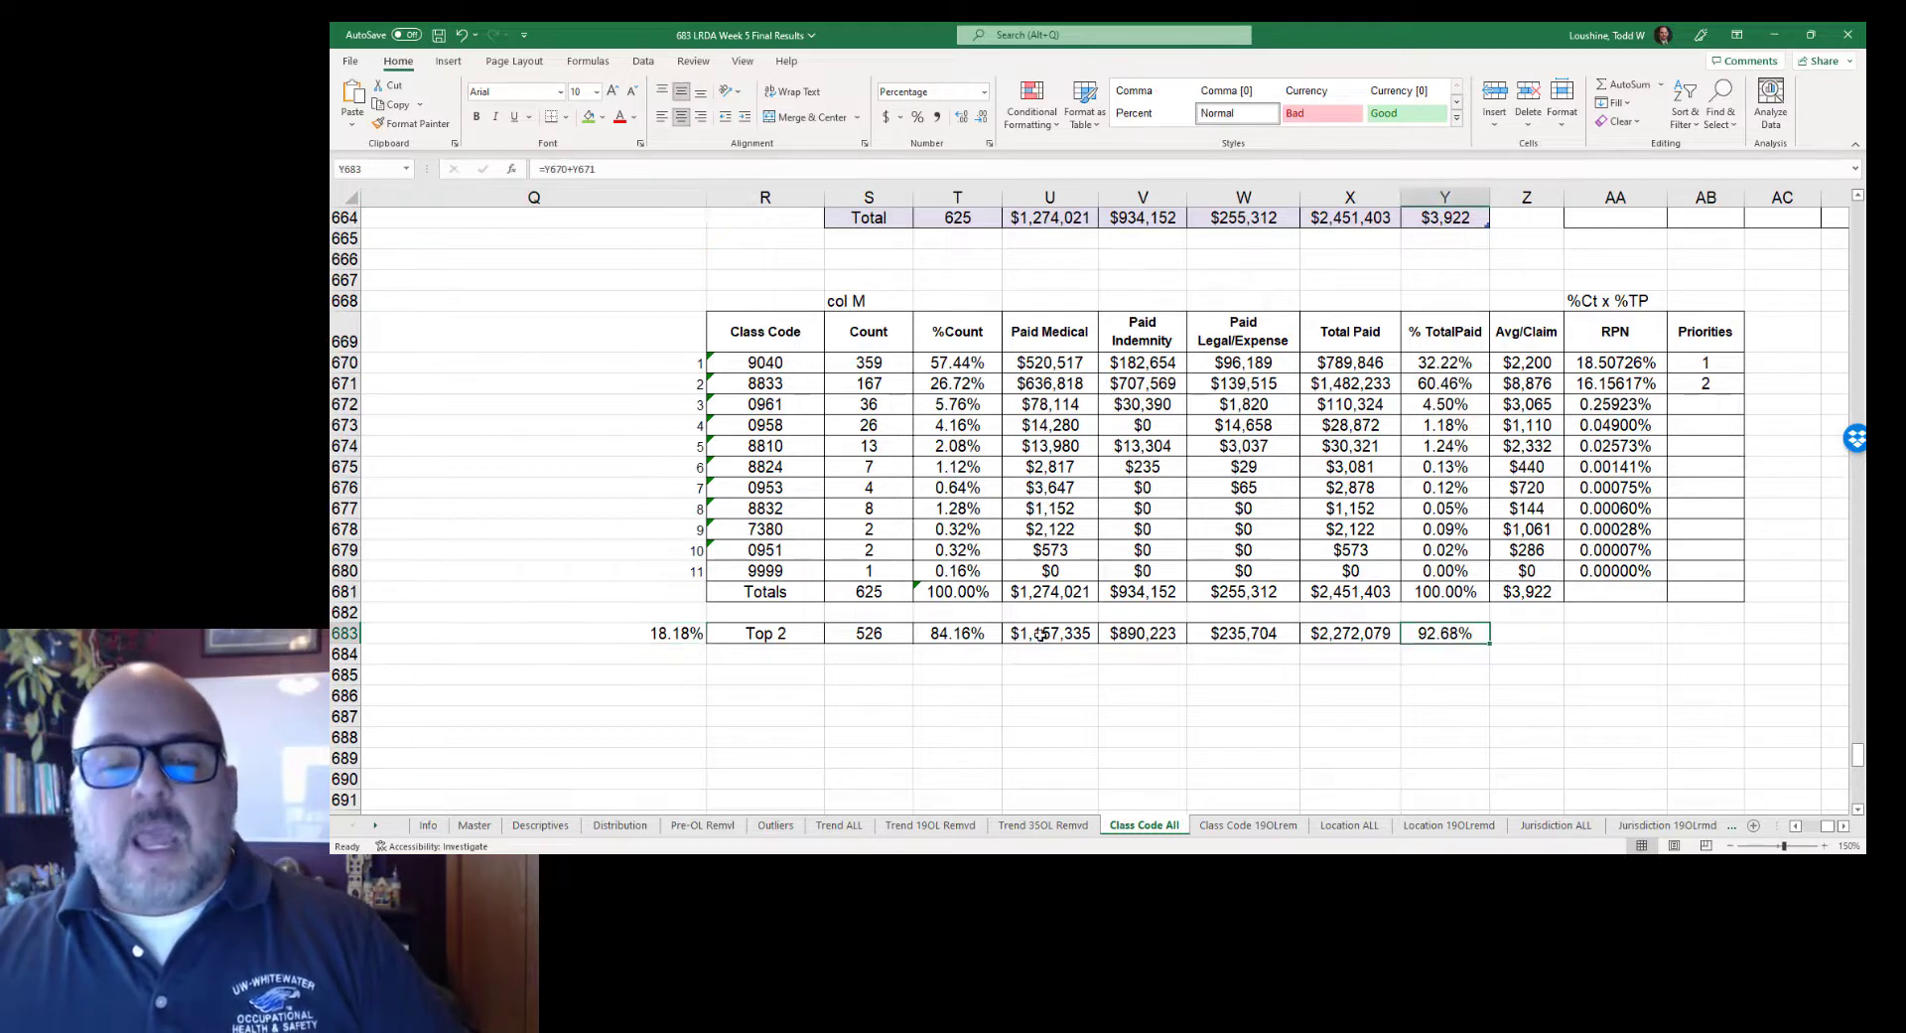
click(960, 635)
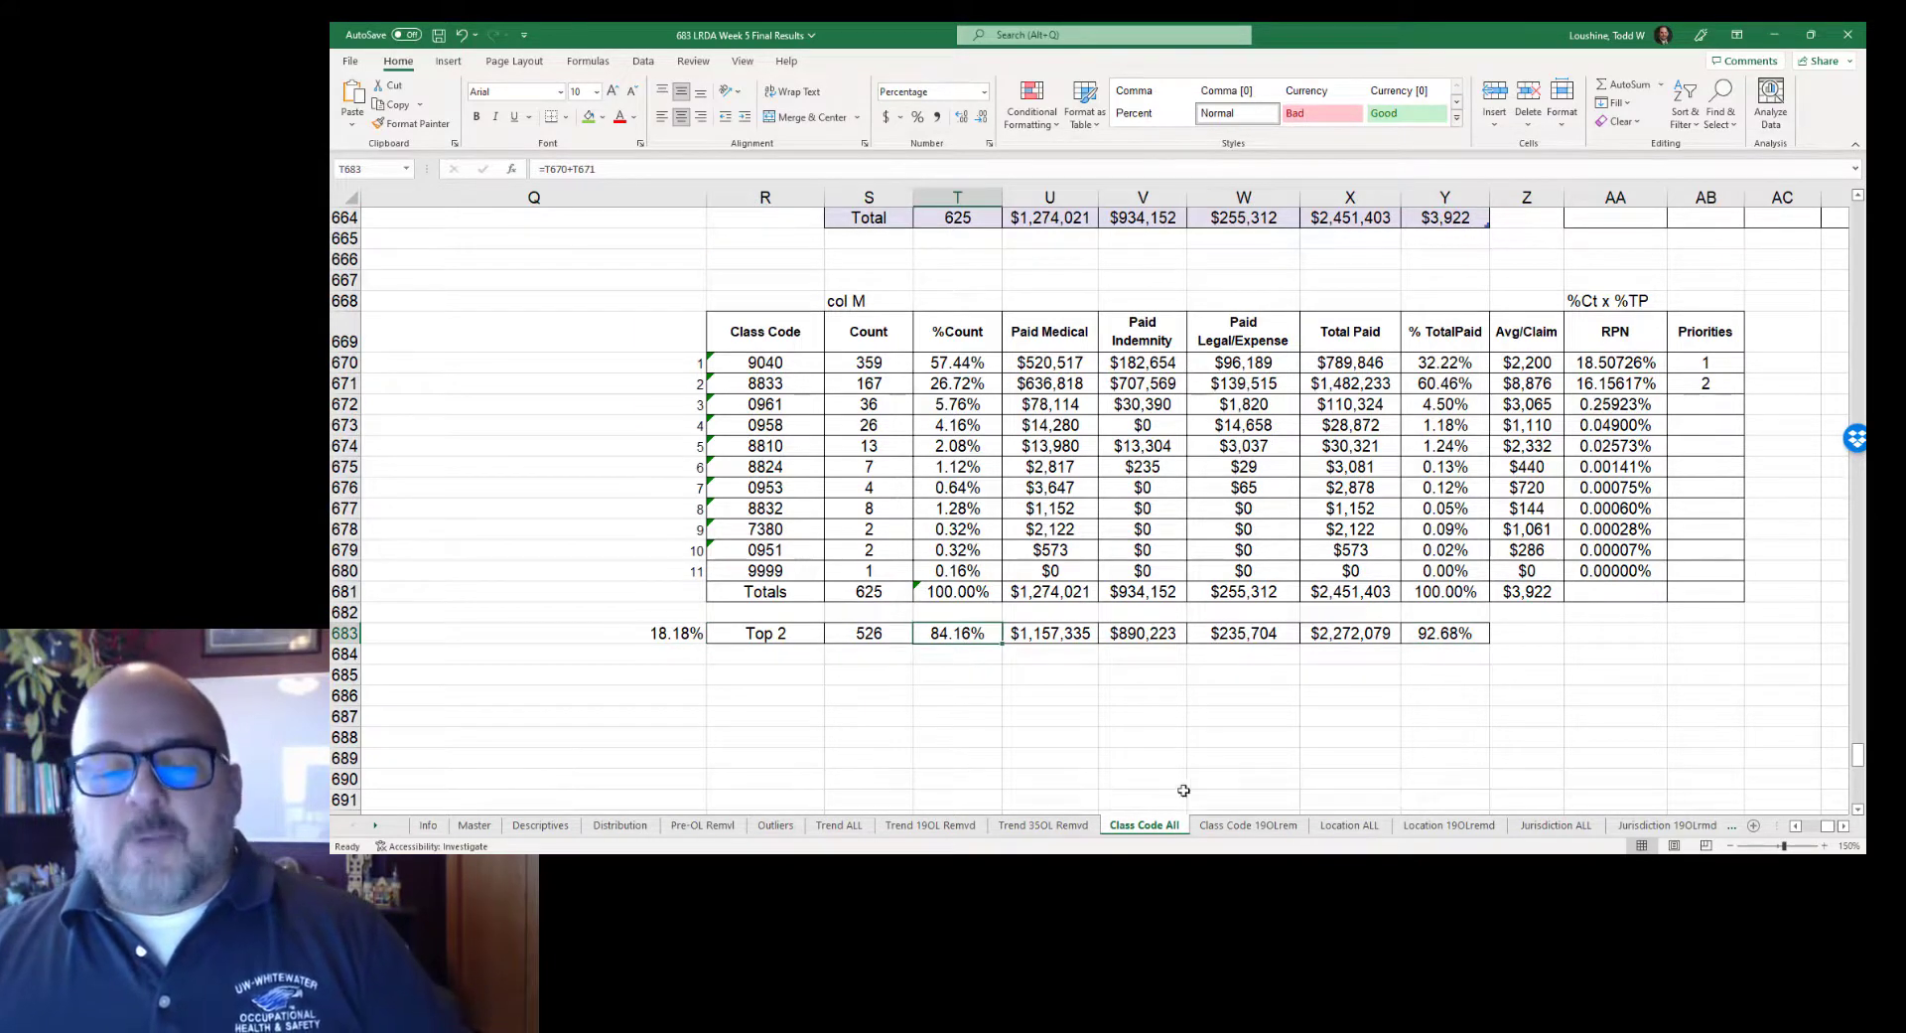
Step: Look through the RPN priority tables from the Class Code 19OLrem sheet through the Location and Jurisdiction sheets, ending at Jurisdiction 19OLrmd
click(1248, 826)
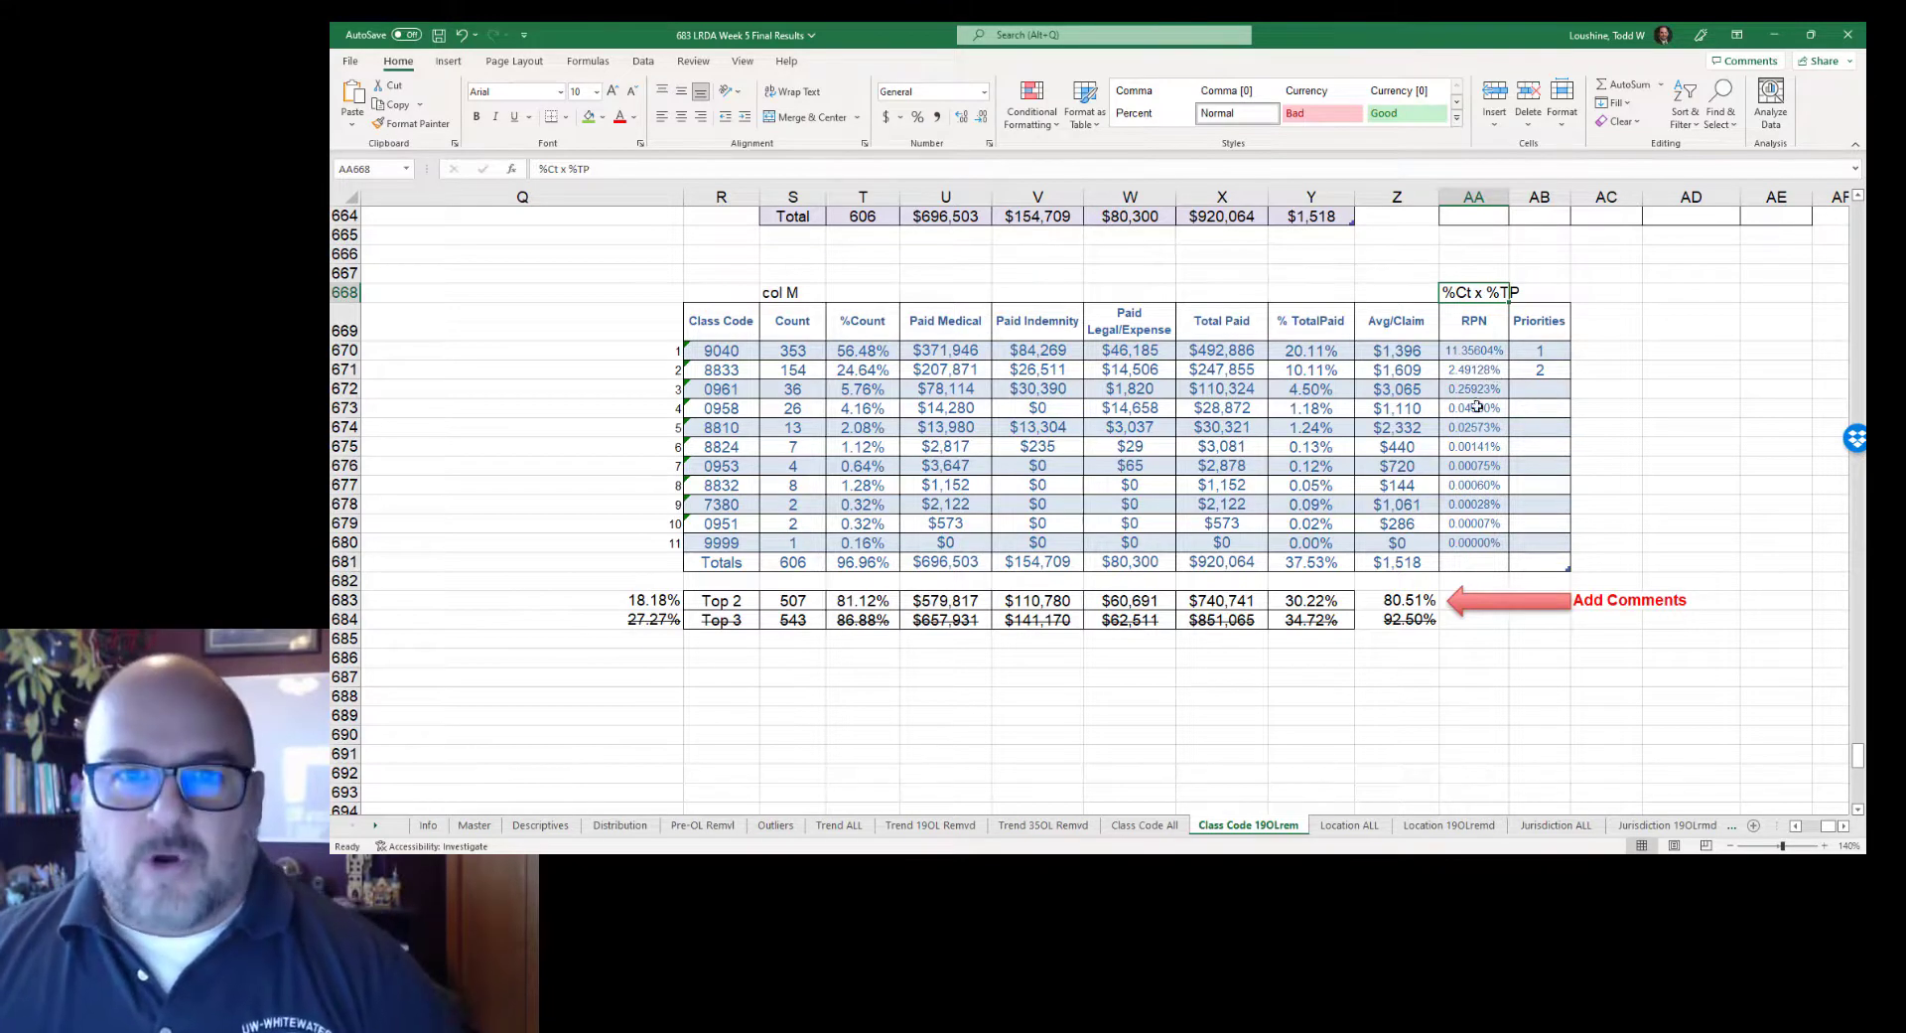
click(1358, 825)
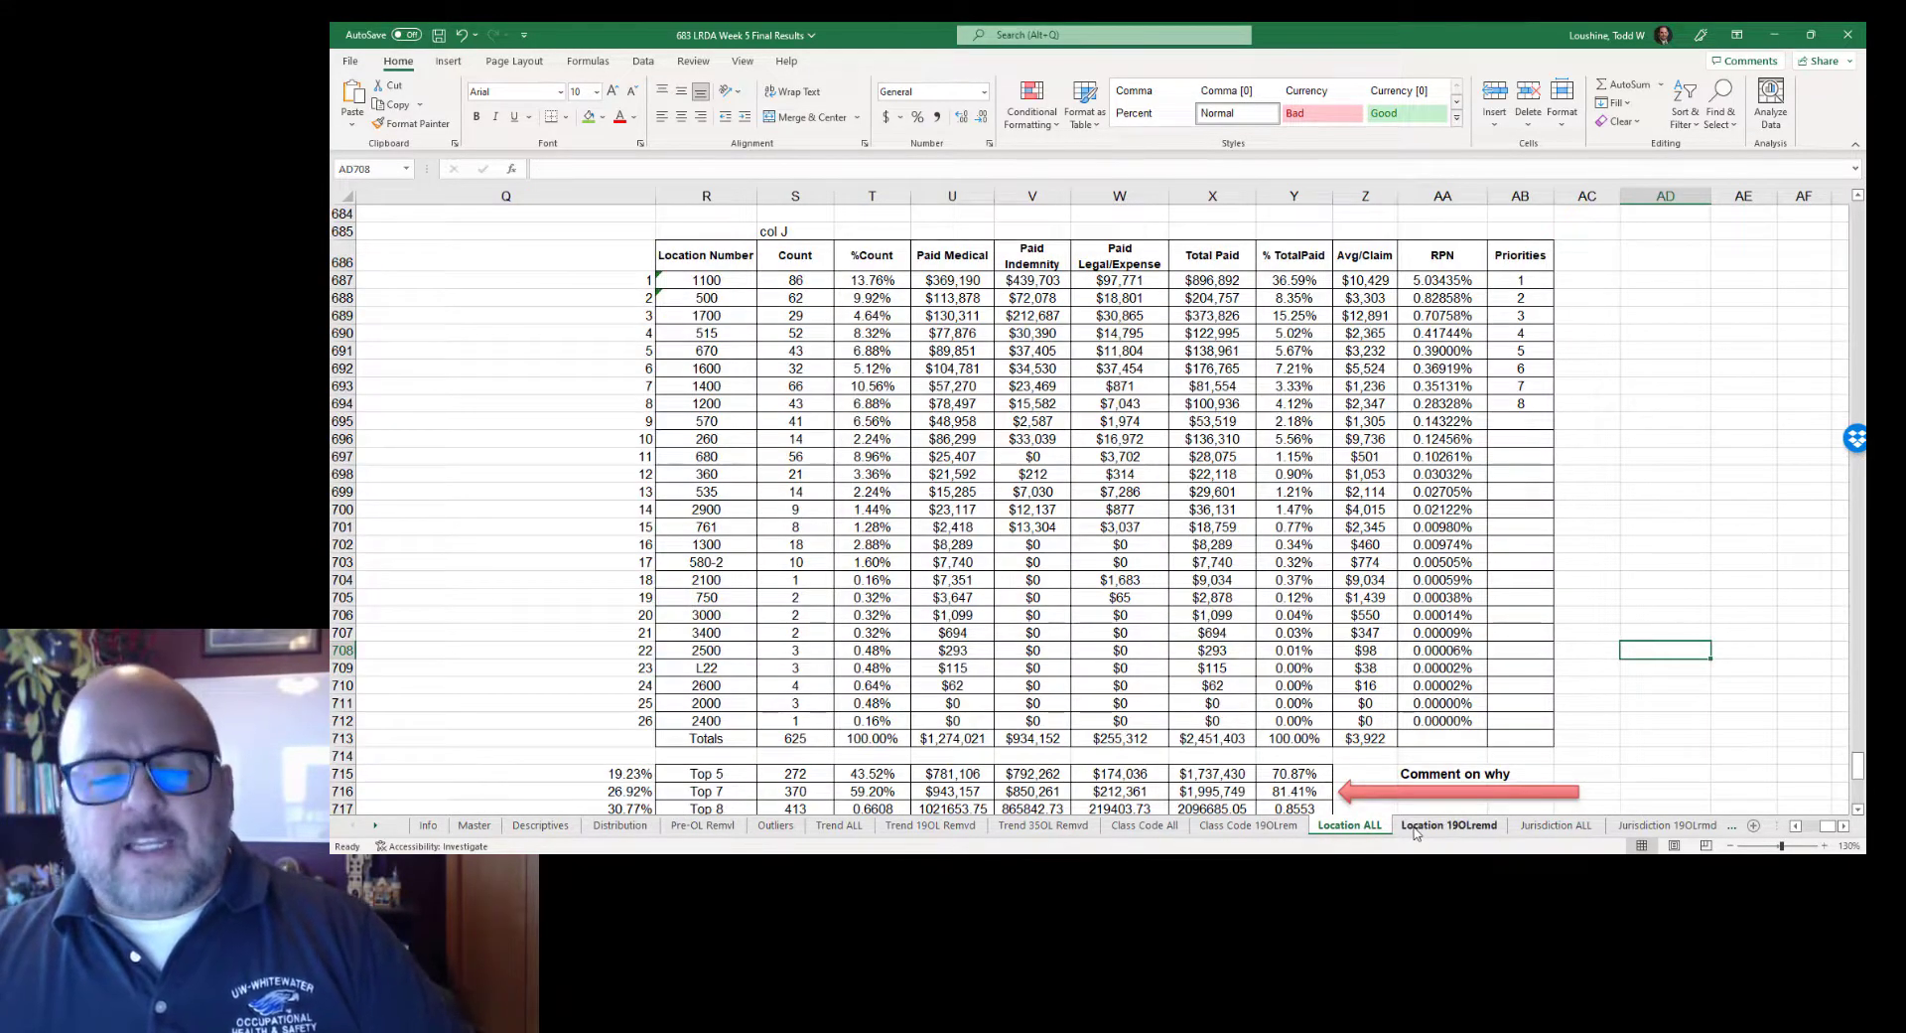
click(1417, 827)
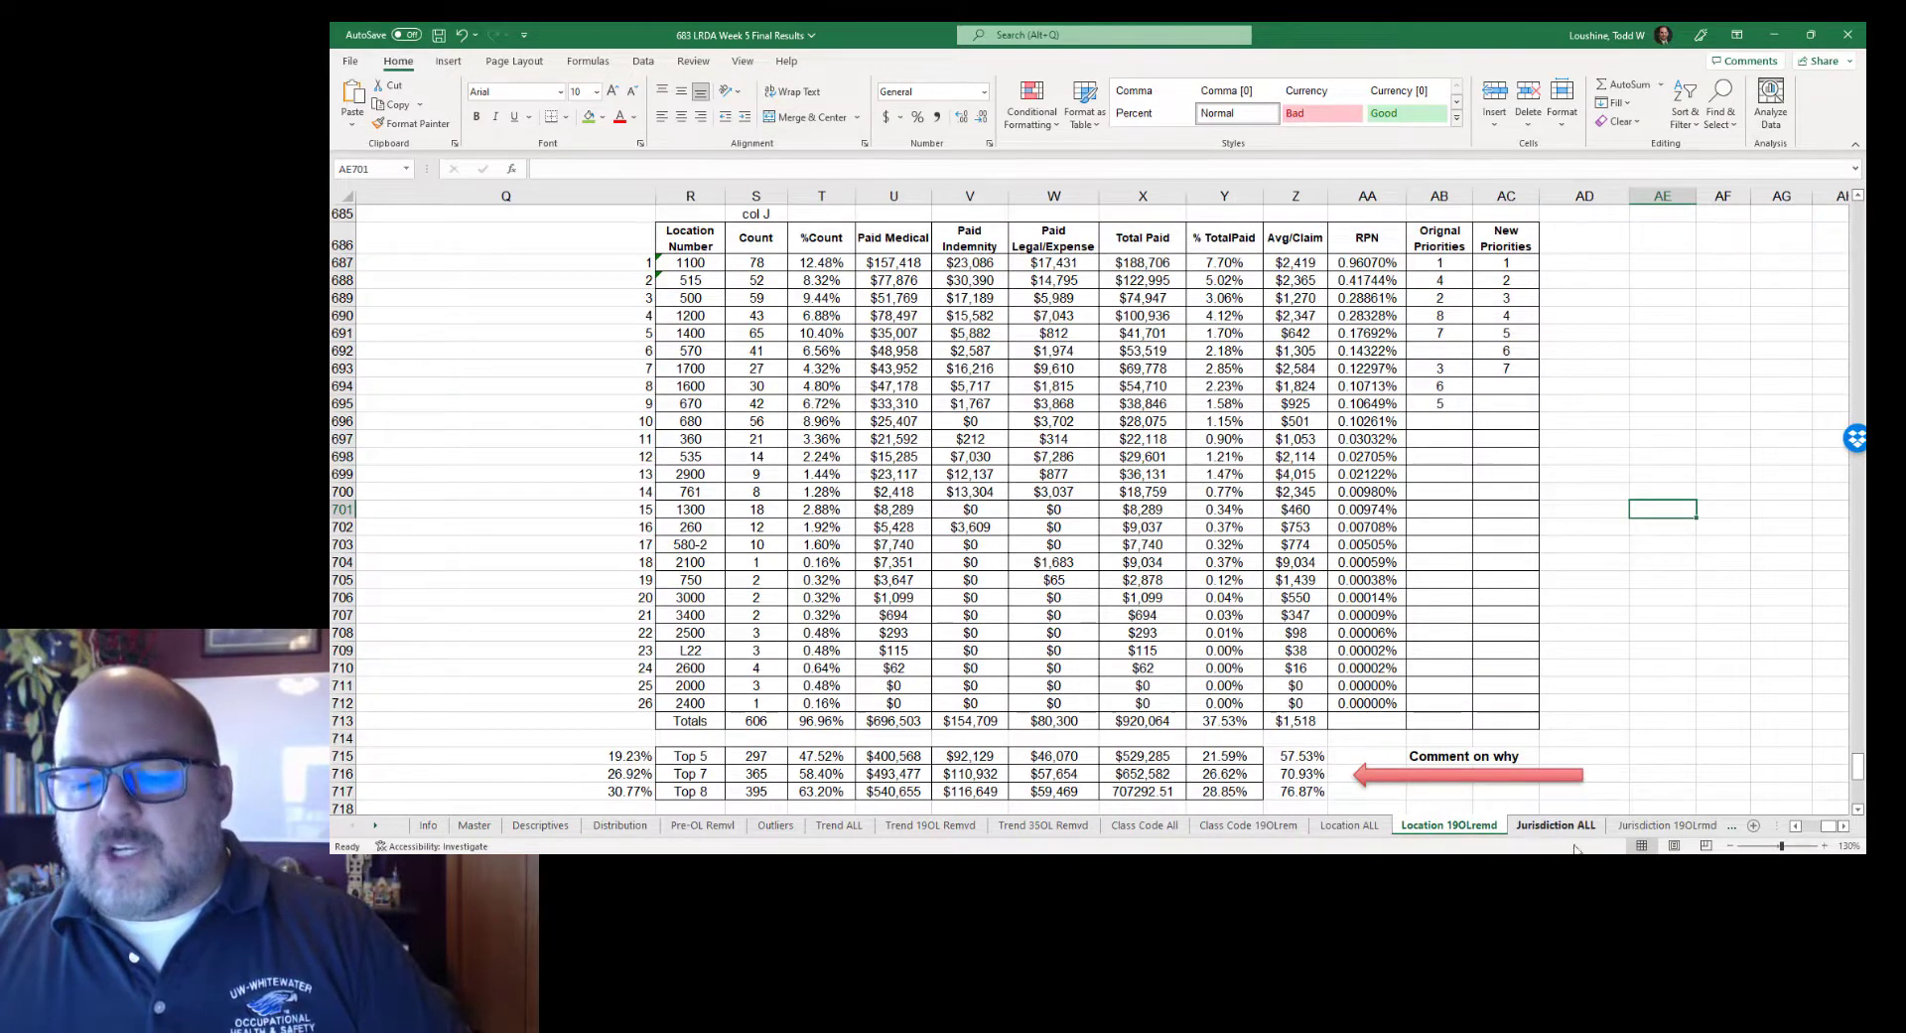
click(1564, 825)
click(1643, 820)
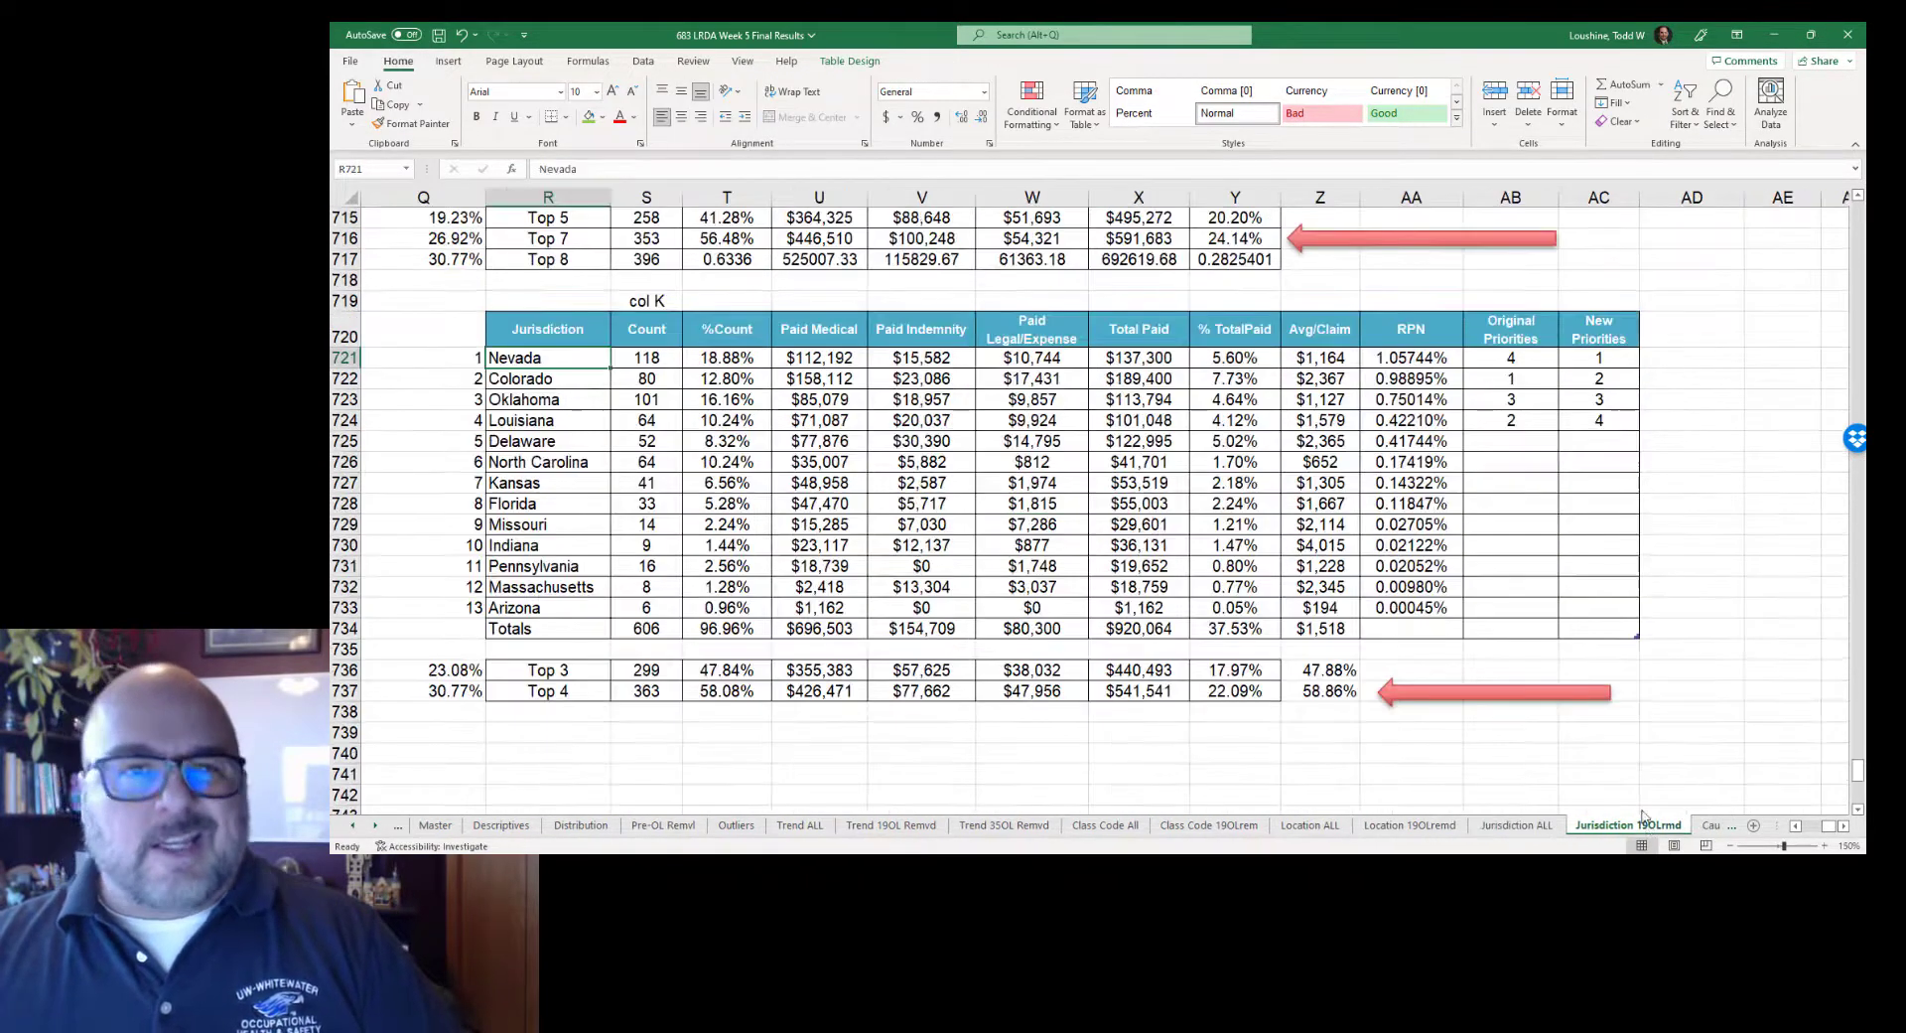
Step: Review the Cause ALL and Cause 19OLremd priority tables and the Detail Cause ALL table down to its top-cause summary rows
click(1708, 828)
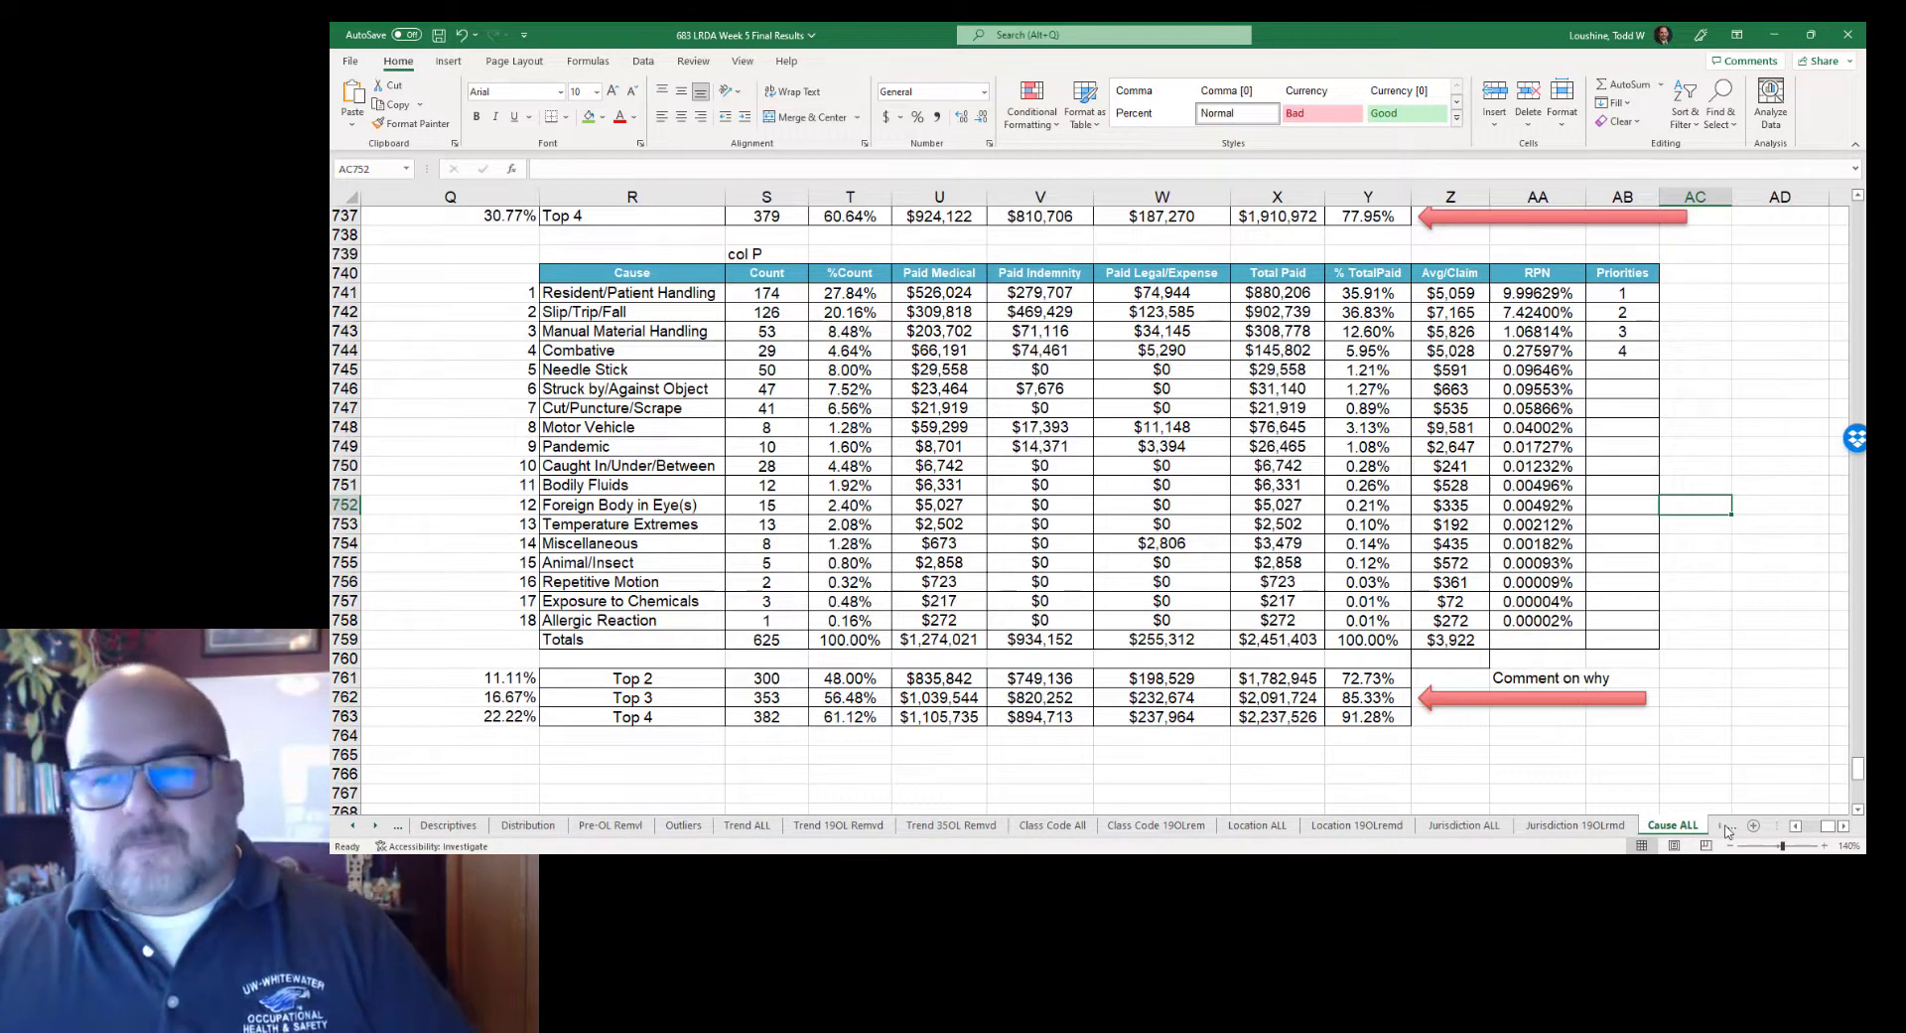
click(1725, 828)
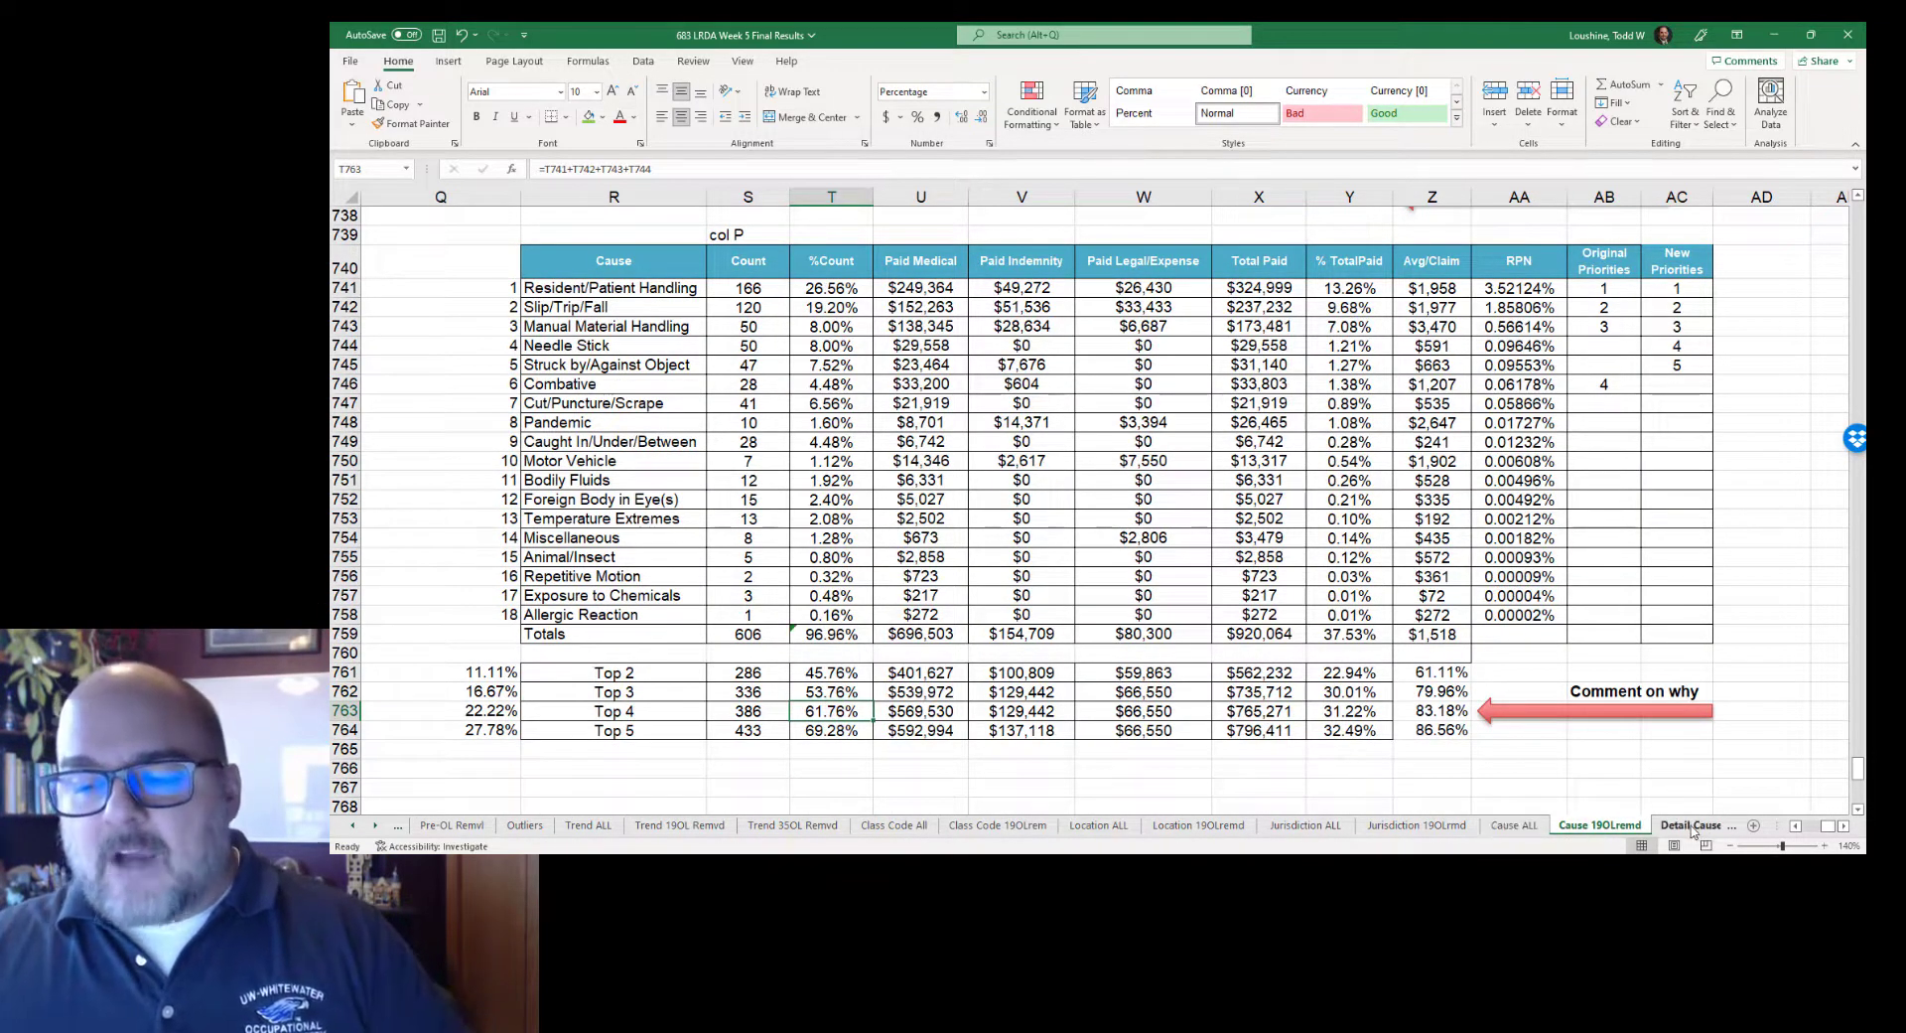
click(1690, 828)
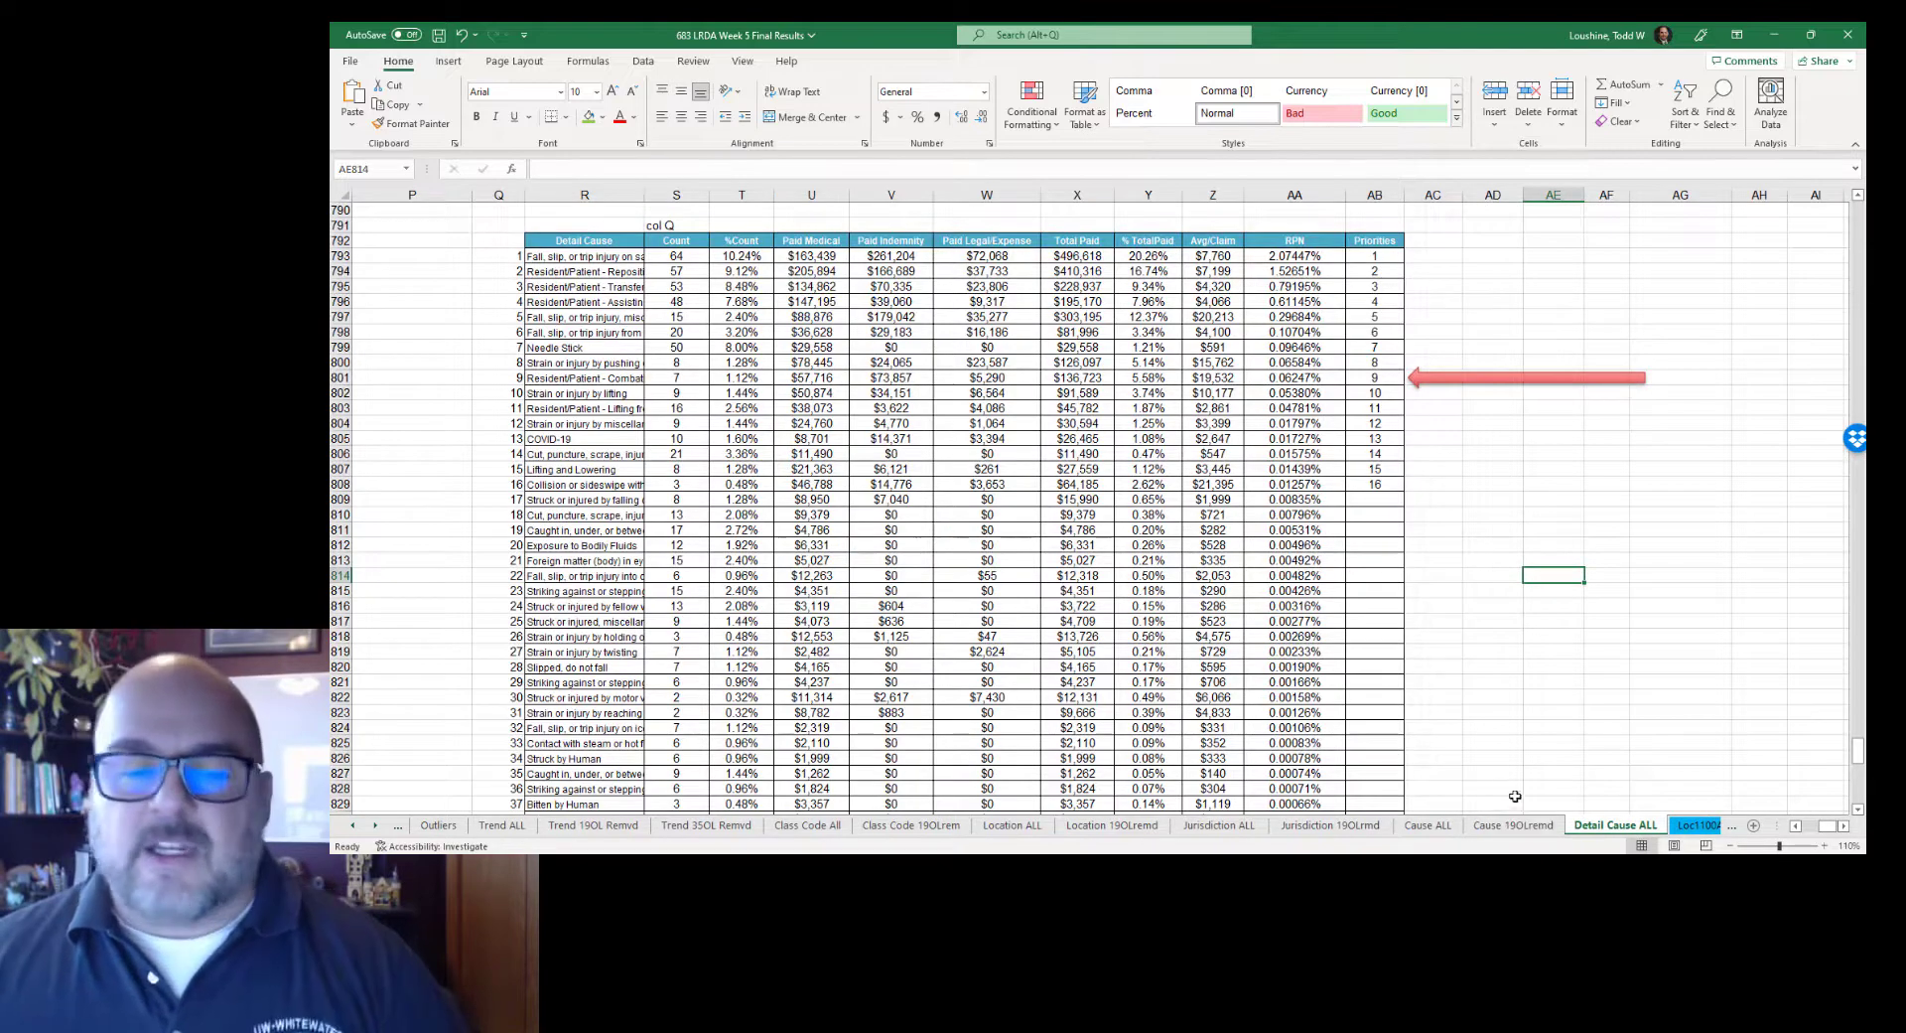
scroll(1494, 762, down, 2)
scroll(1494, 761, down, 9)
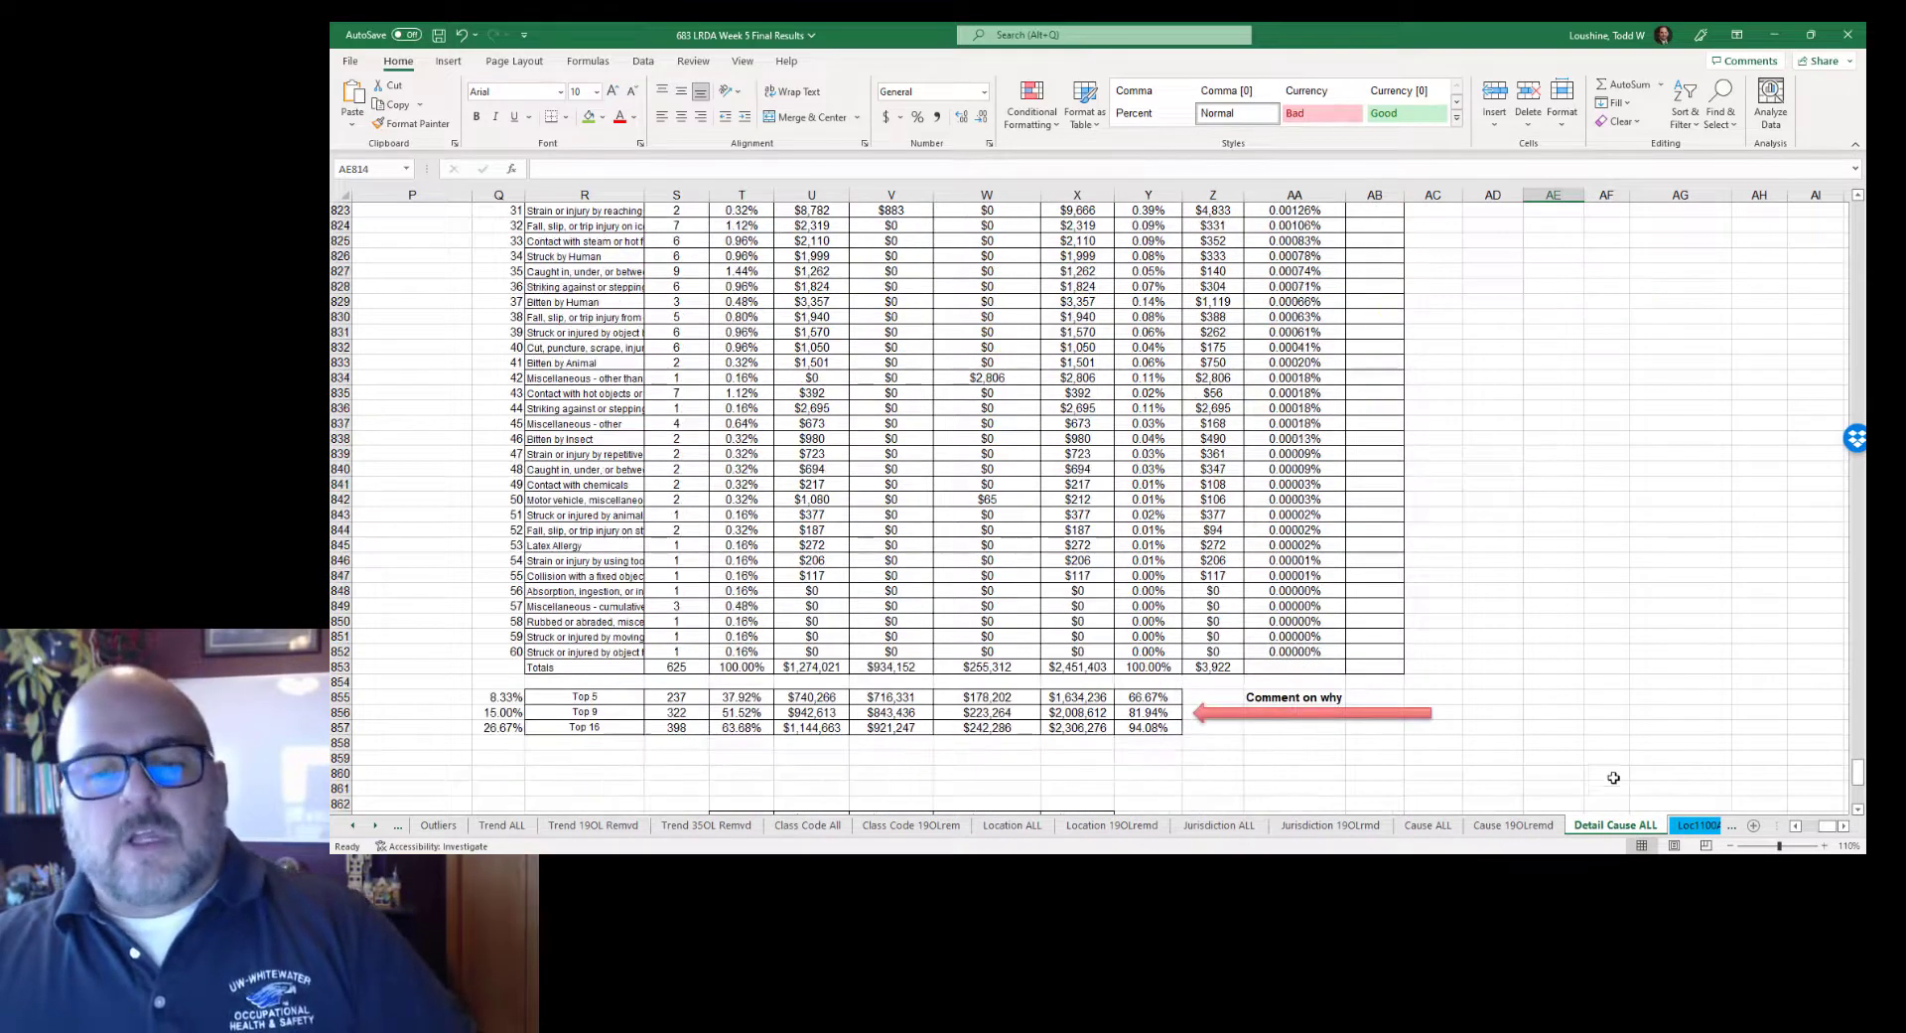
Step: Look through the Loc1100ALL, Loc500ALL, OklahomaALL and Oklahoma RezHandl sheets
click(1692, 825)
click(1703, 828)
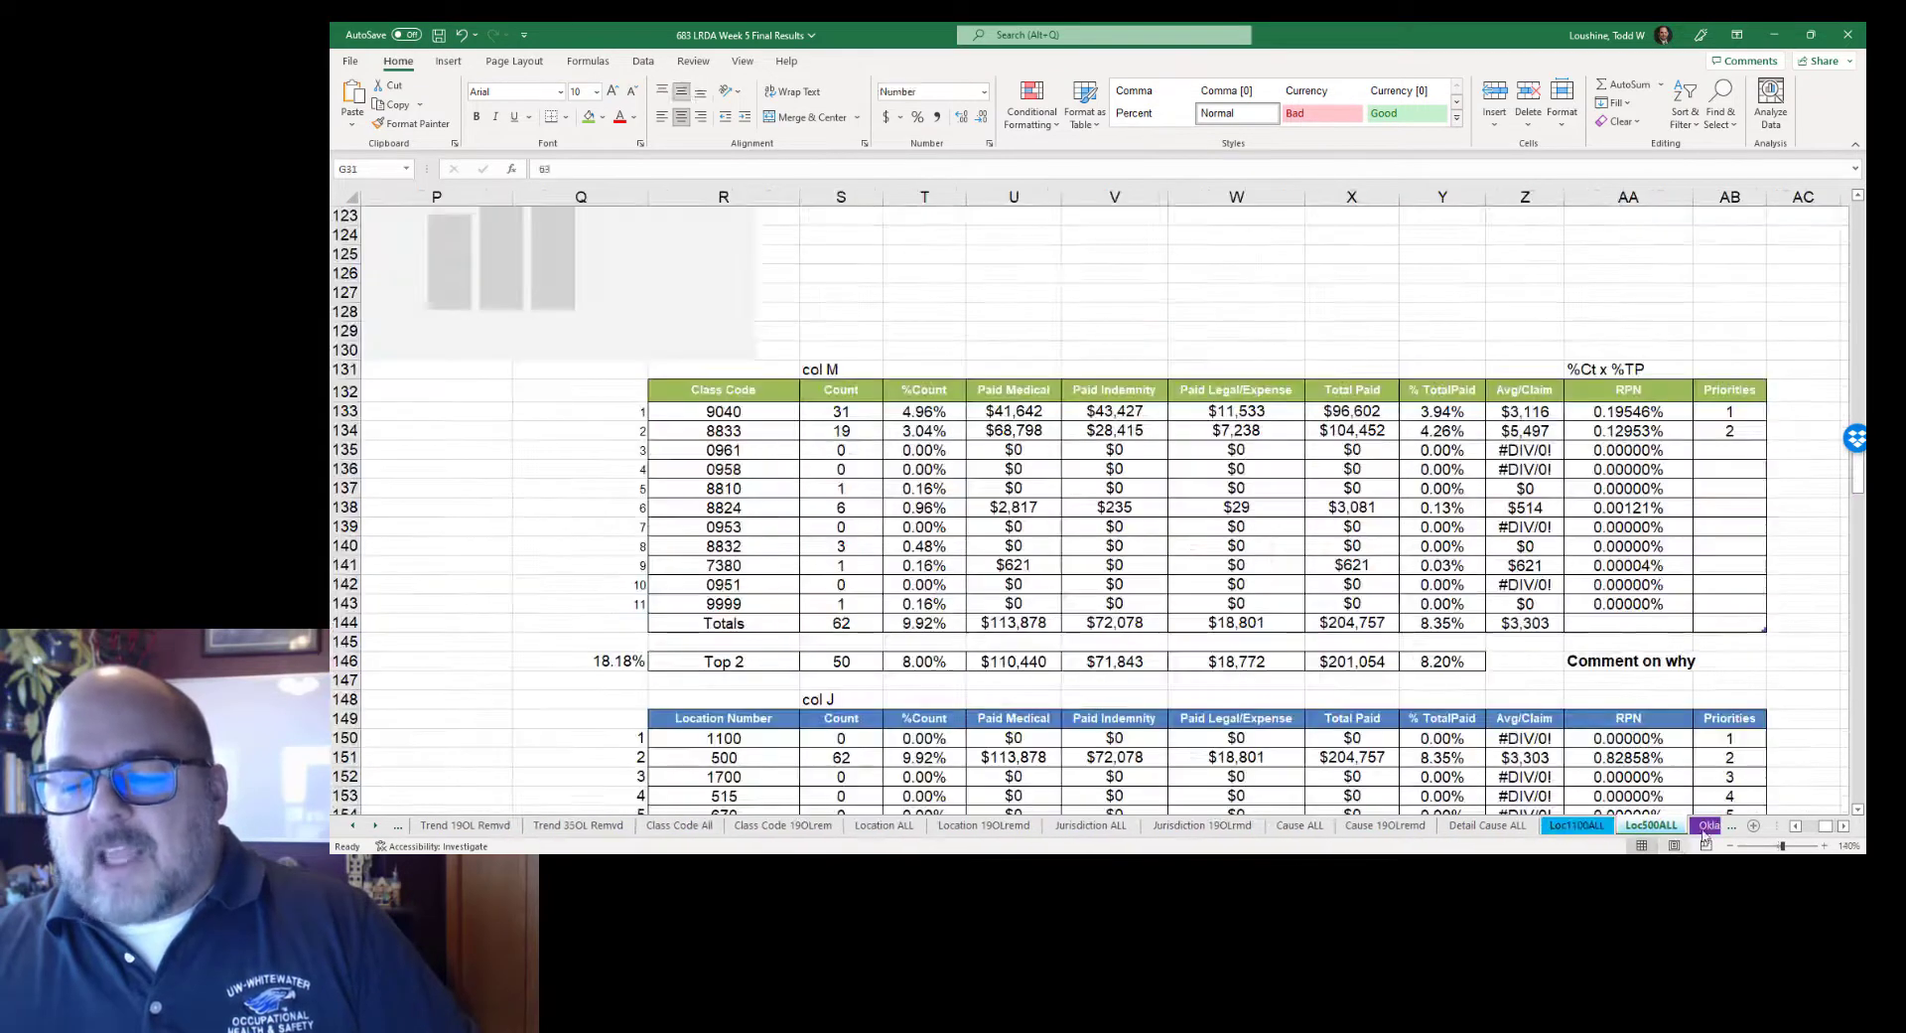
click(1704, 828)
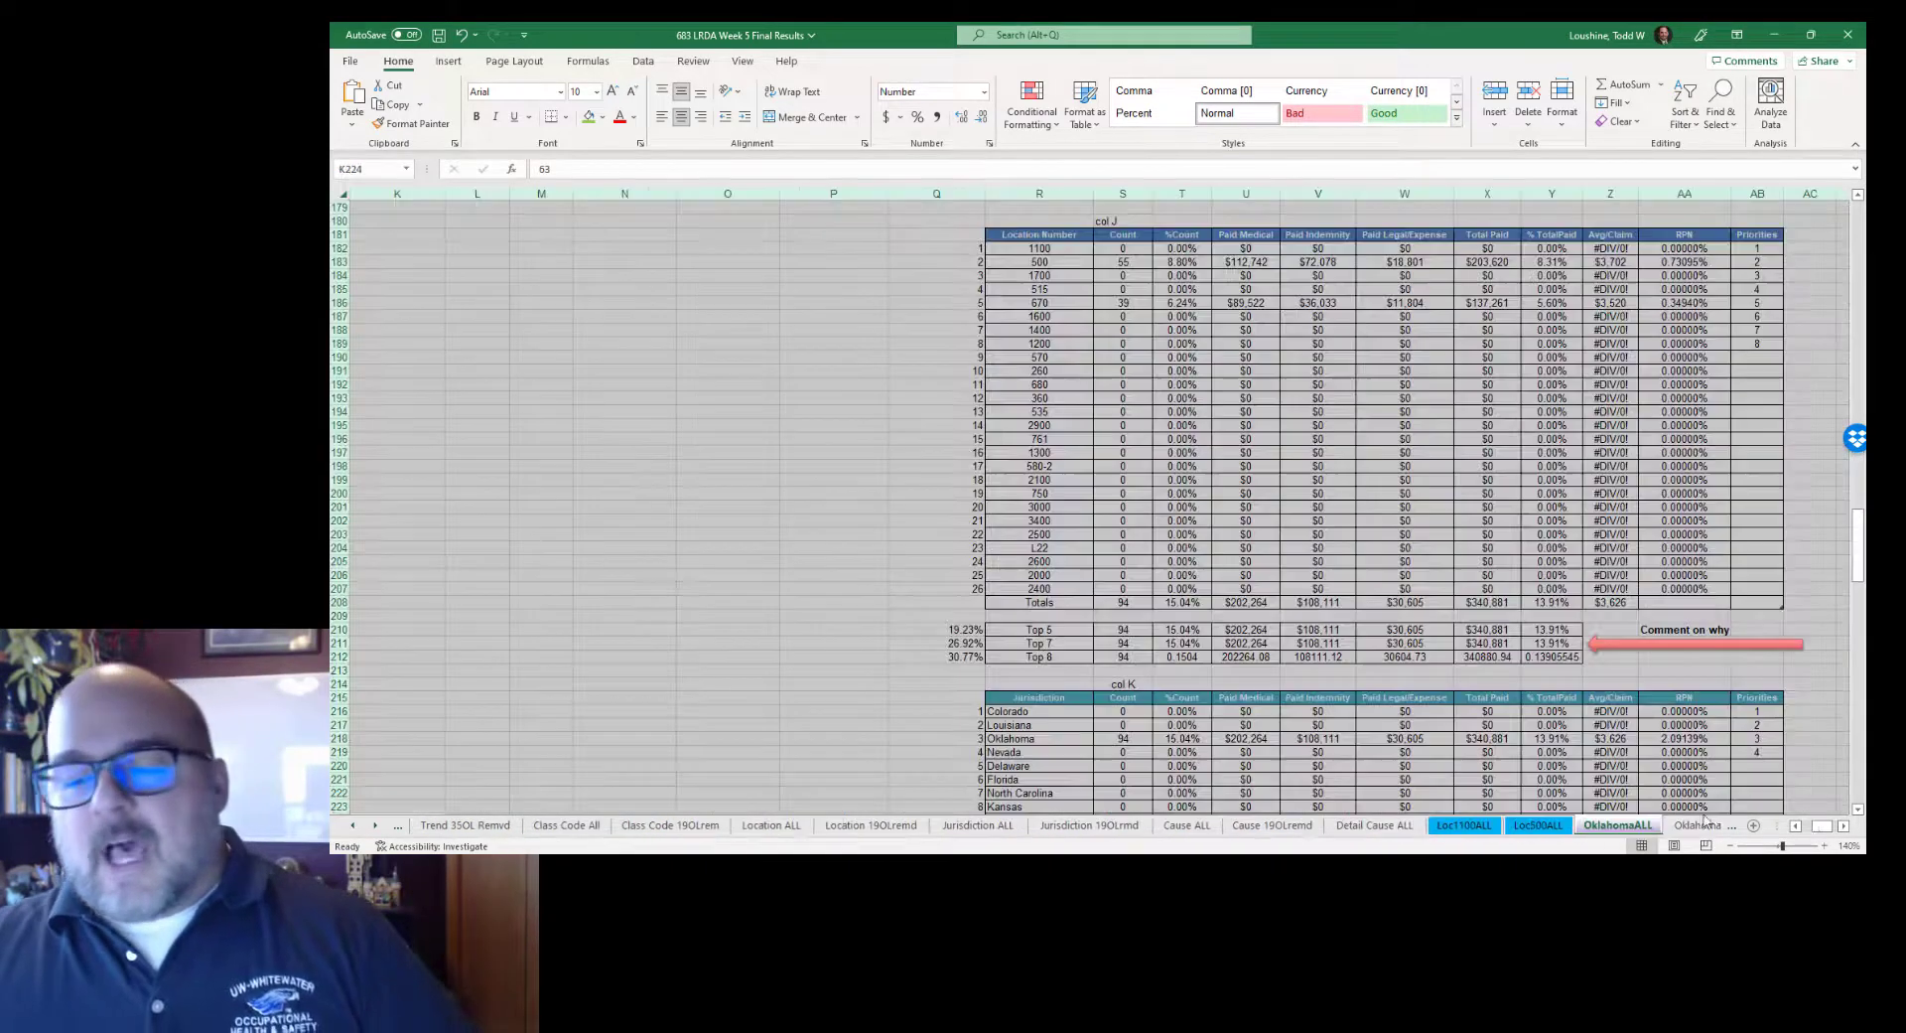
click(1701, 828)
click(1700, 828)
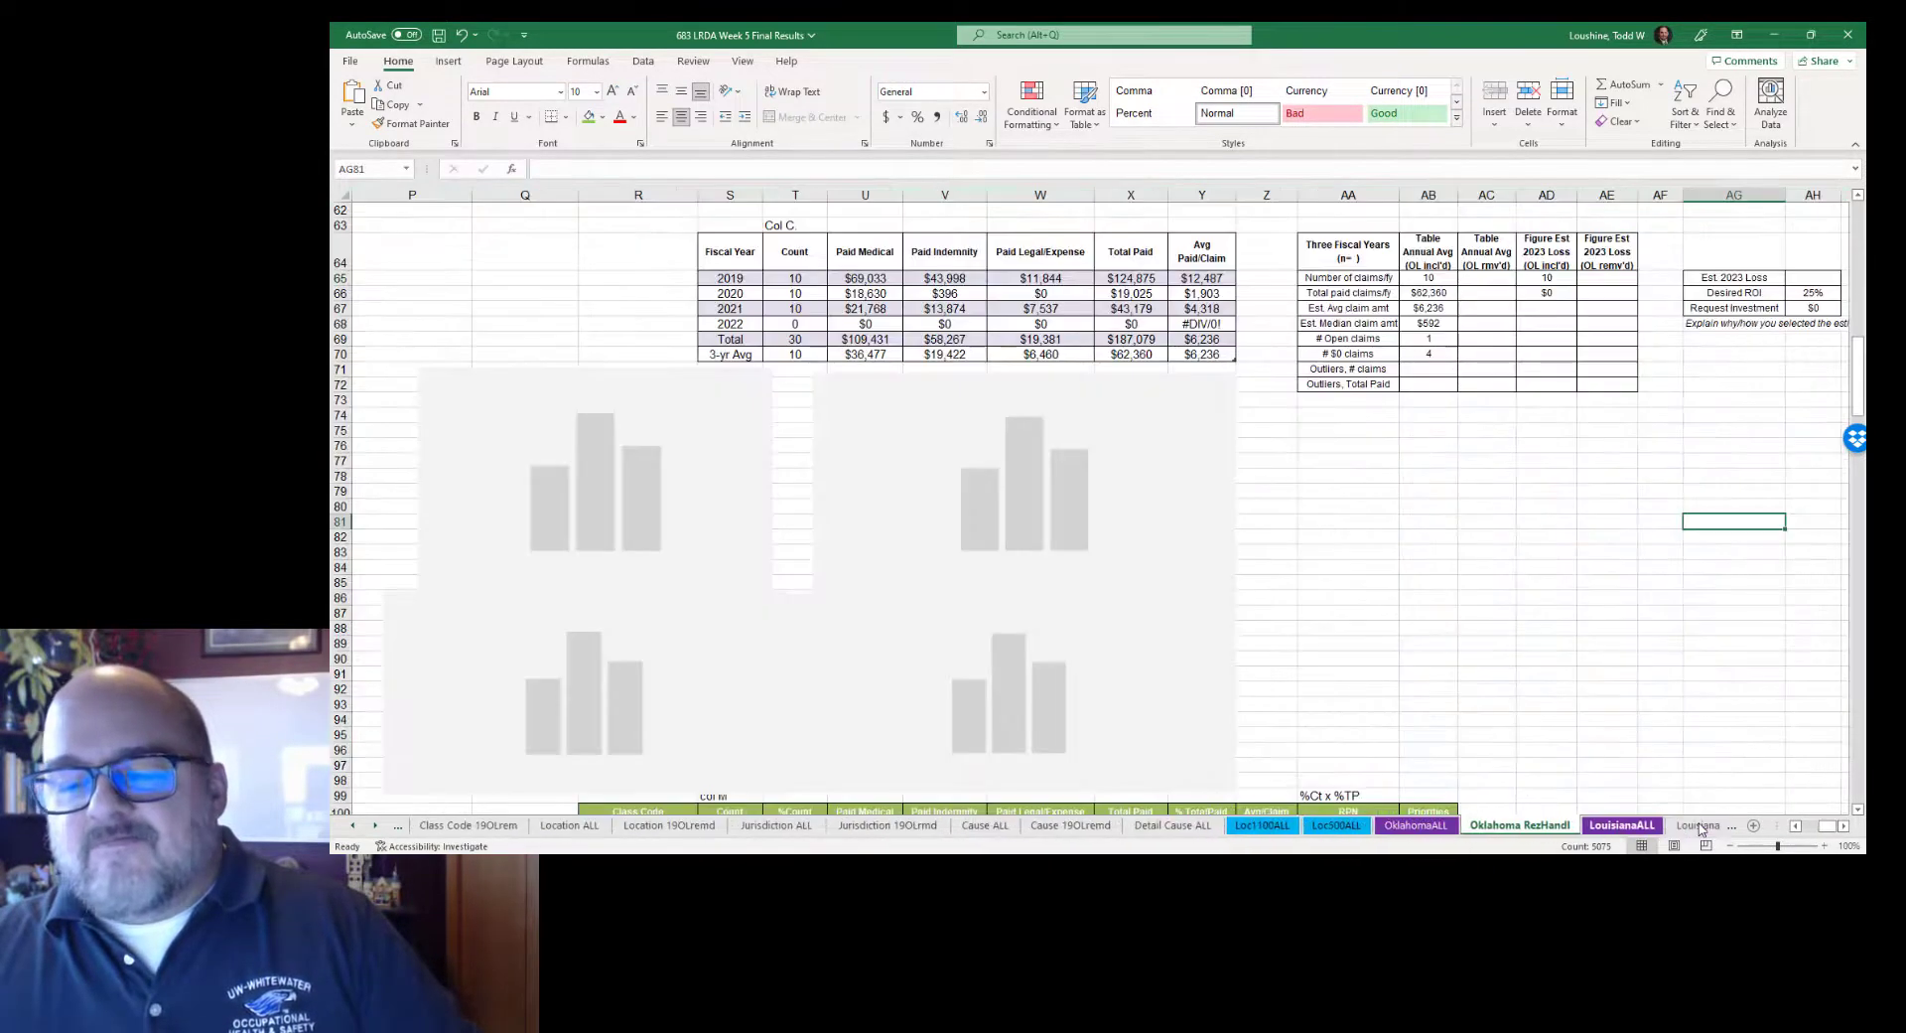
Step: View the Louisiana, Nevada and Colorado sheets with outliers included, ending at Colorado Rezhandl
click(1701, 828)
click(1701, 829)
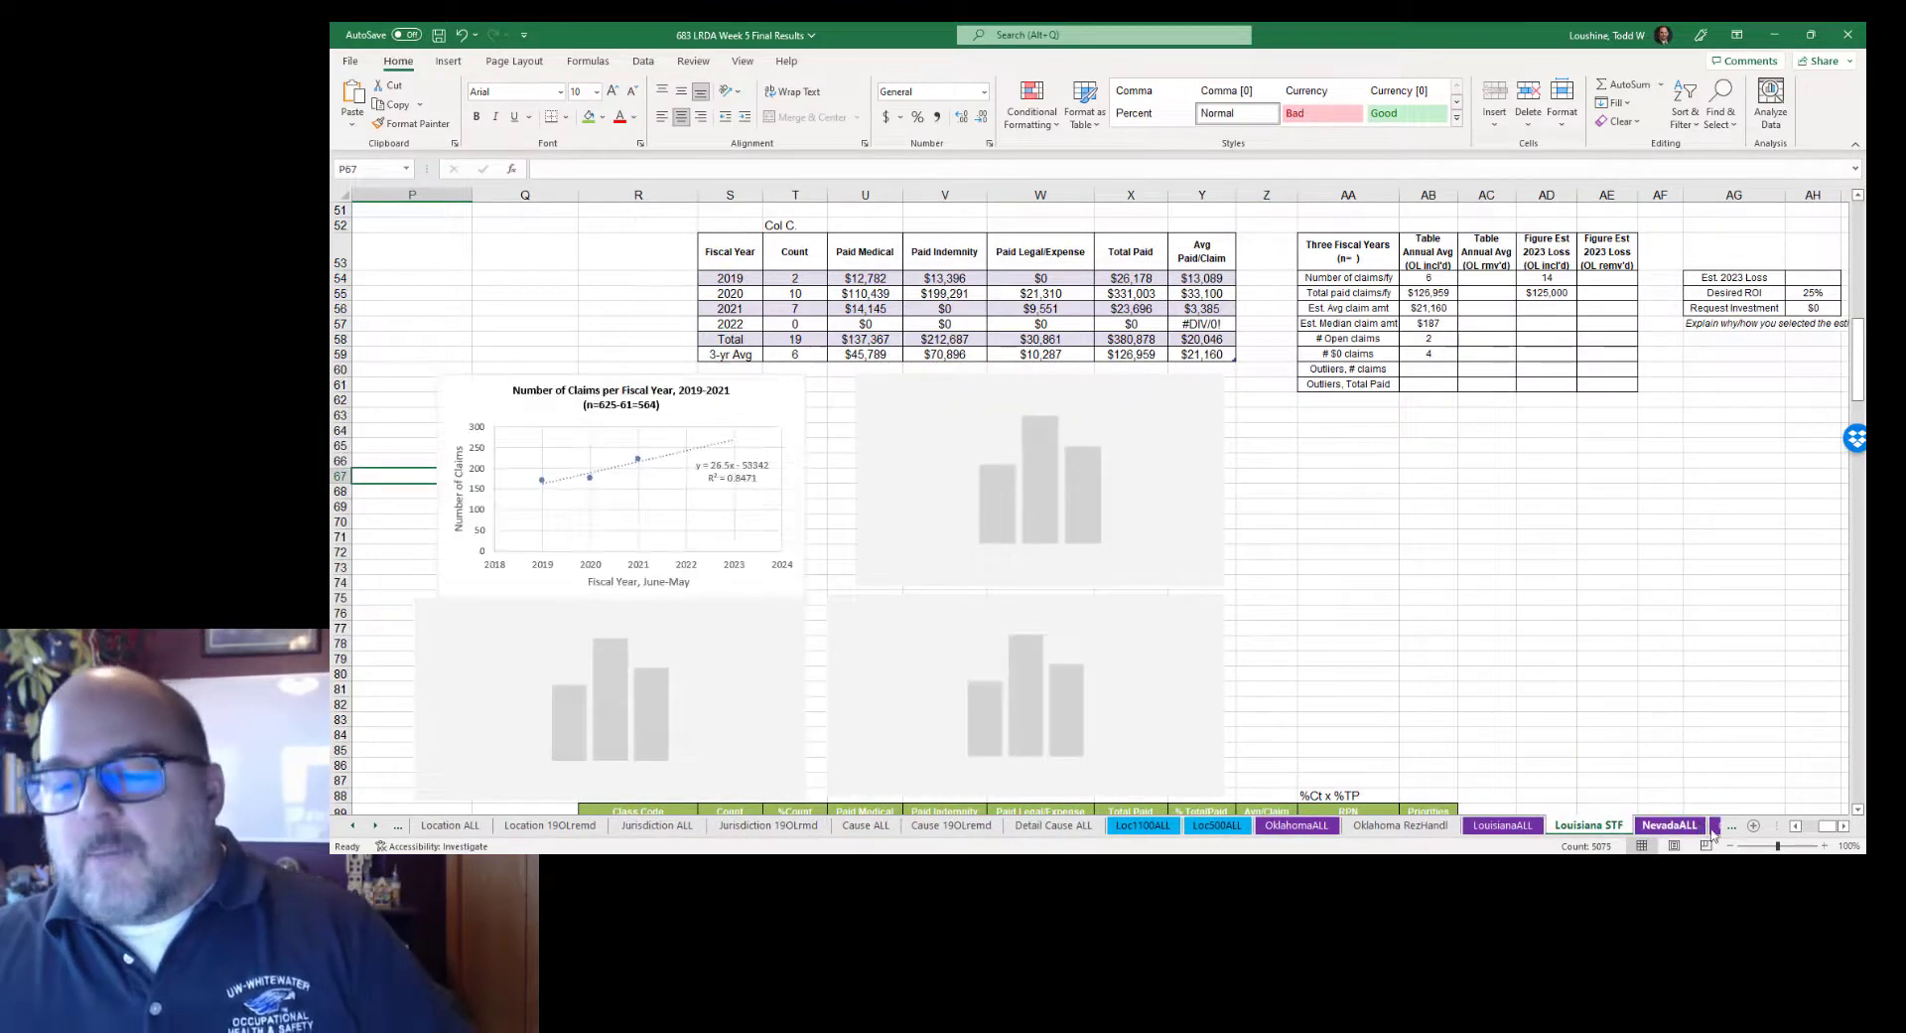
click(1716, 831)
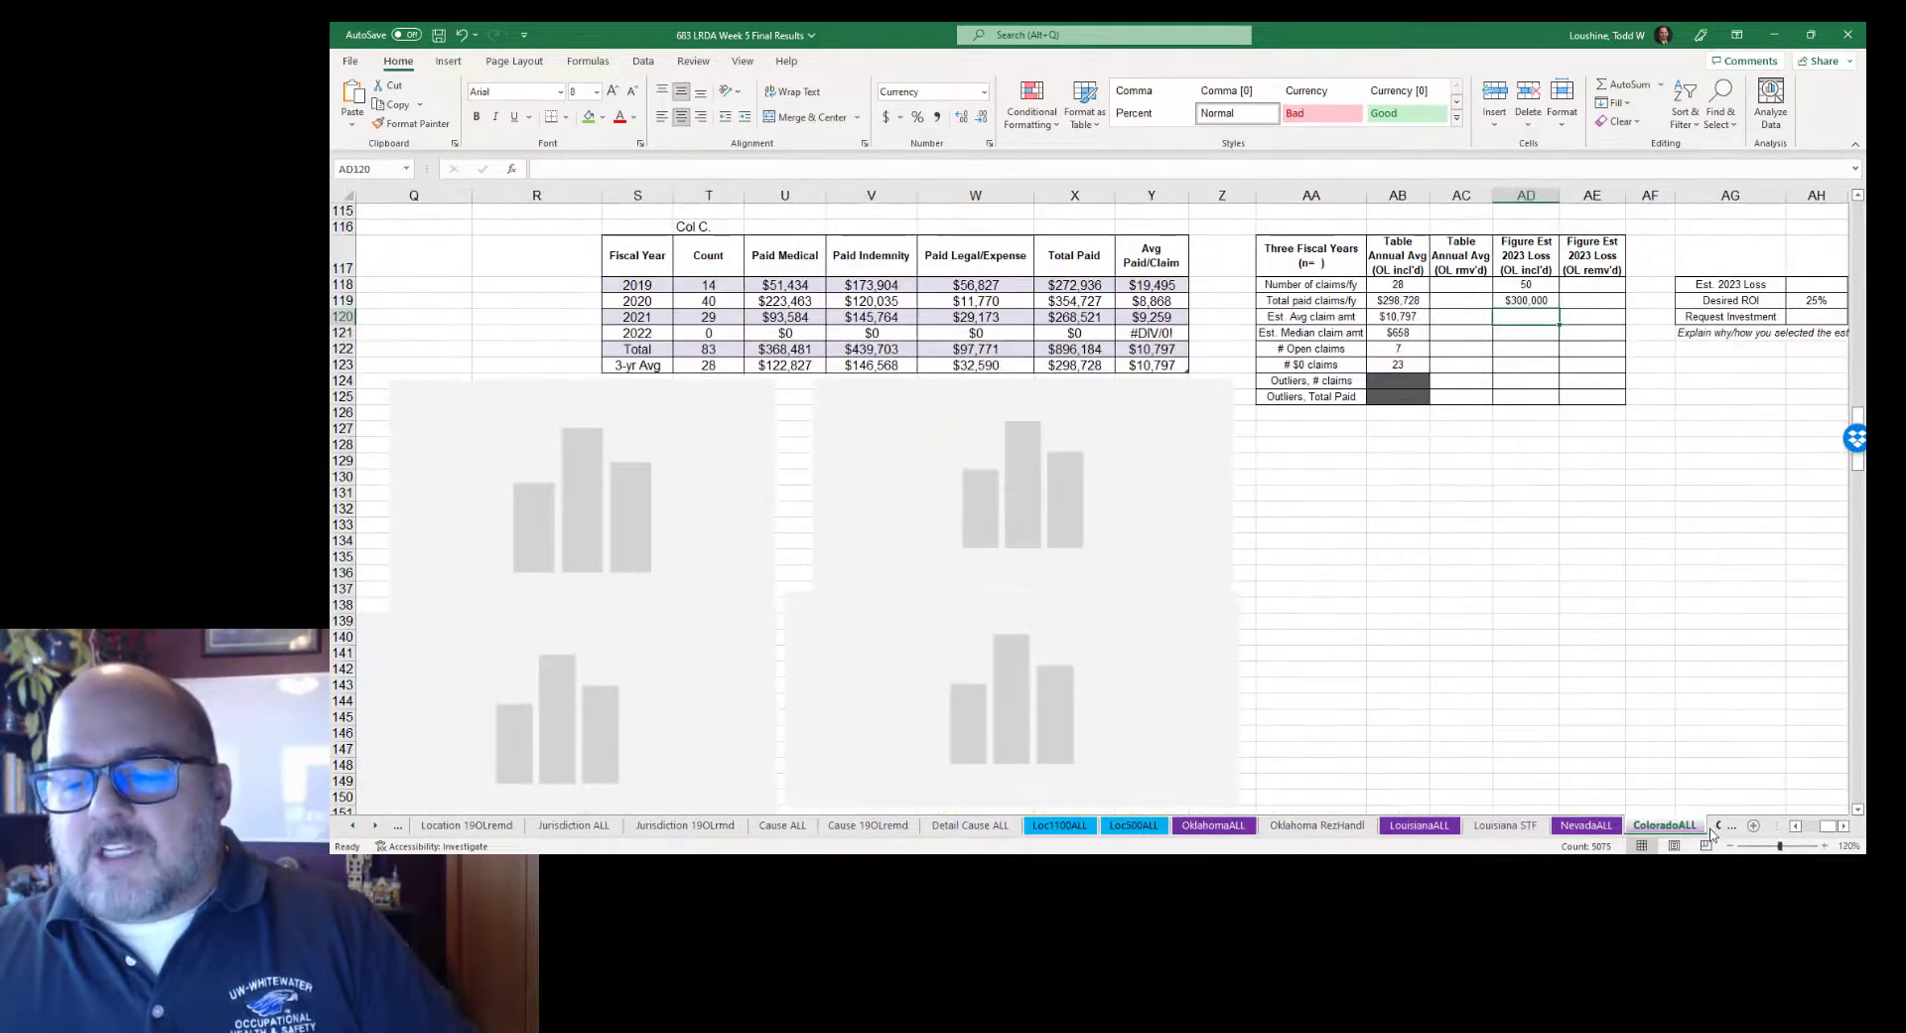
click(1700, 830)
click(1700, 830)
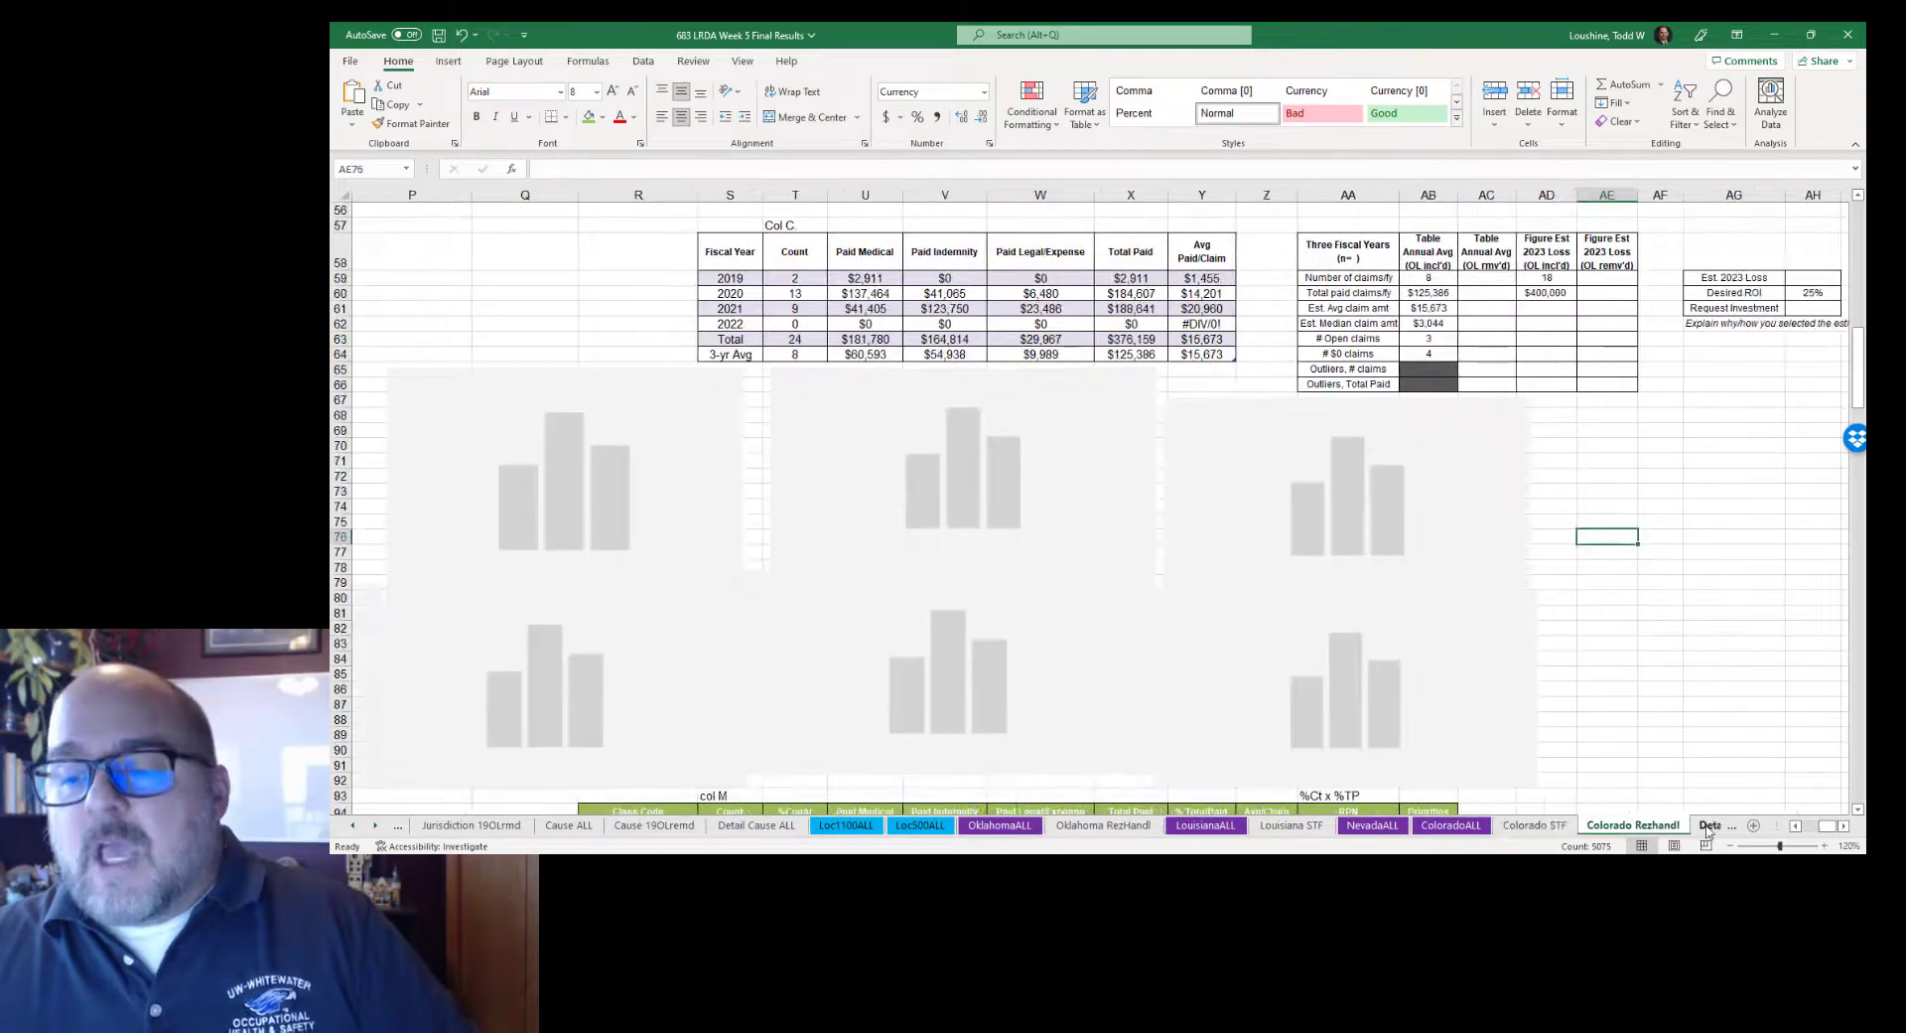
Step: Look through the outliers-removed sheets from Detail Cause 19OLr through the Oklahoma, Louisiana and Nevada sheets, ending at Nevada RezHandl OLrem
click(1708, 830)
click(1708, 830)
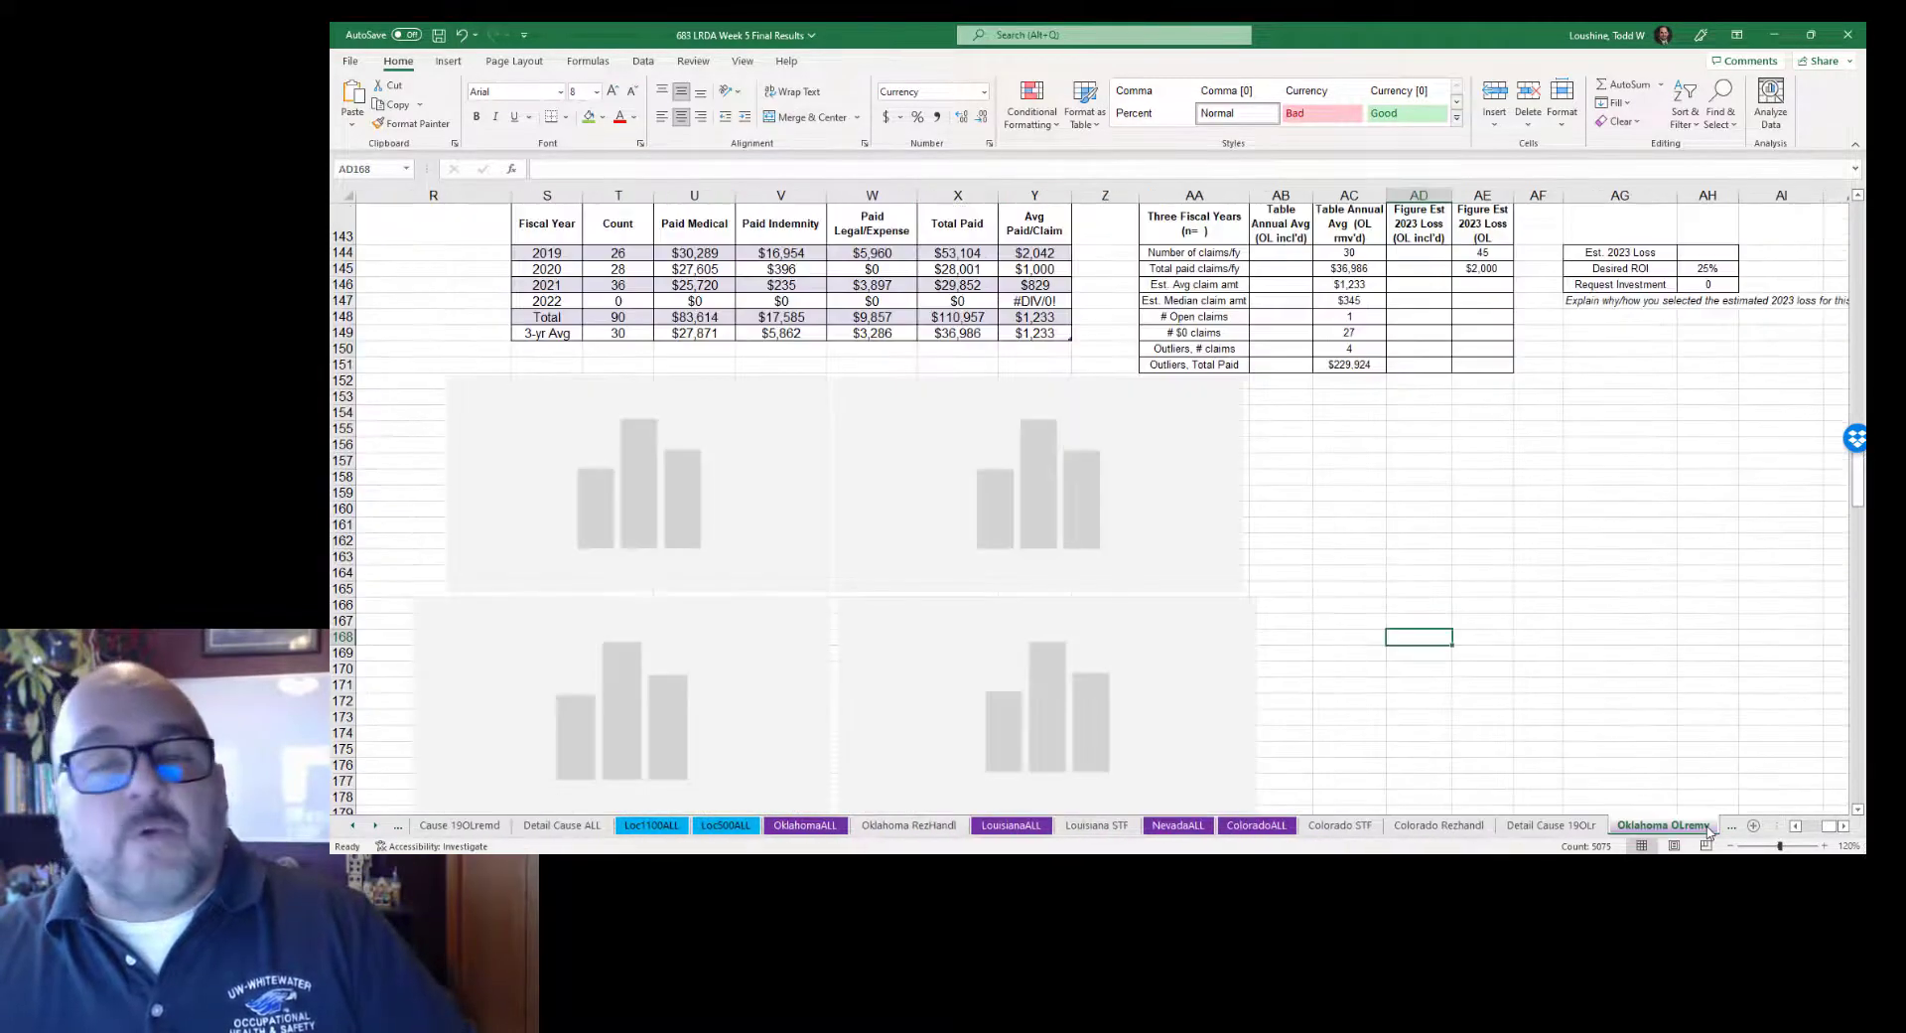
click(1708, 830)
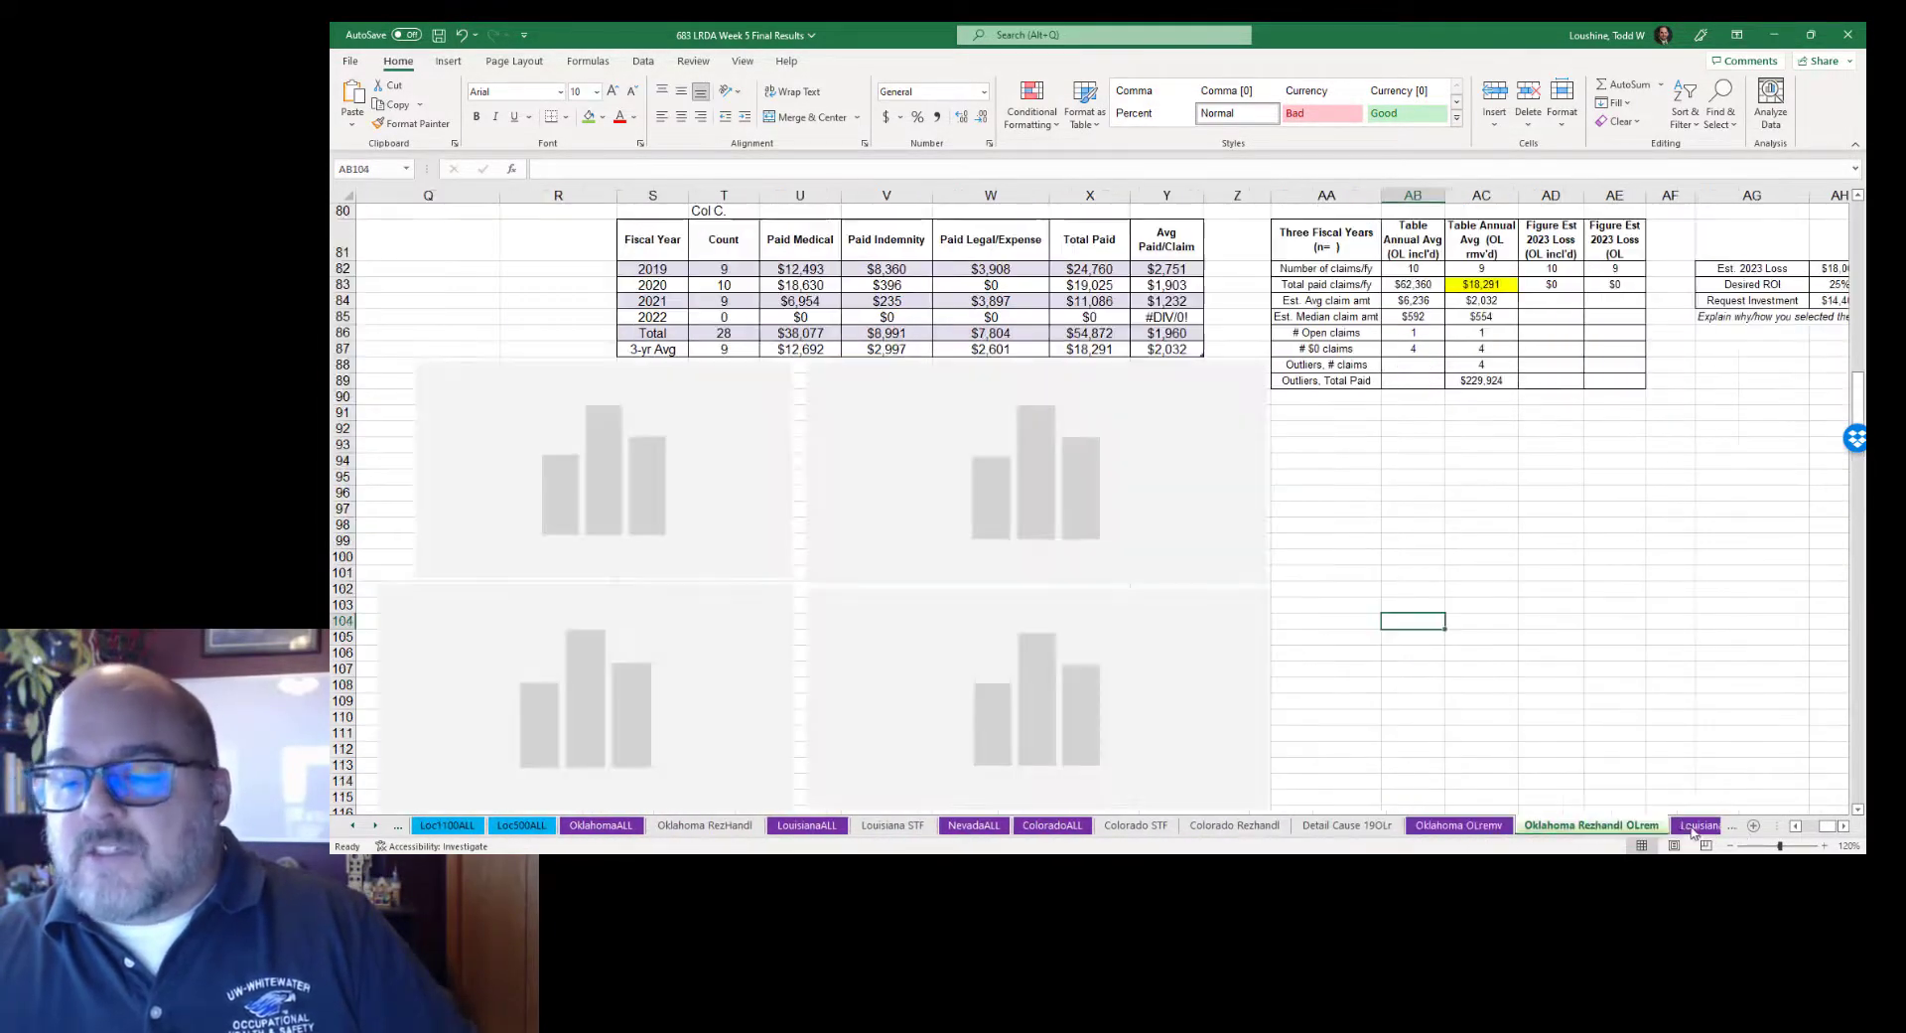
click(1696, 830)
click(1713, 830)
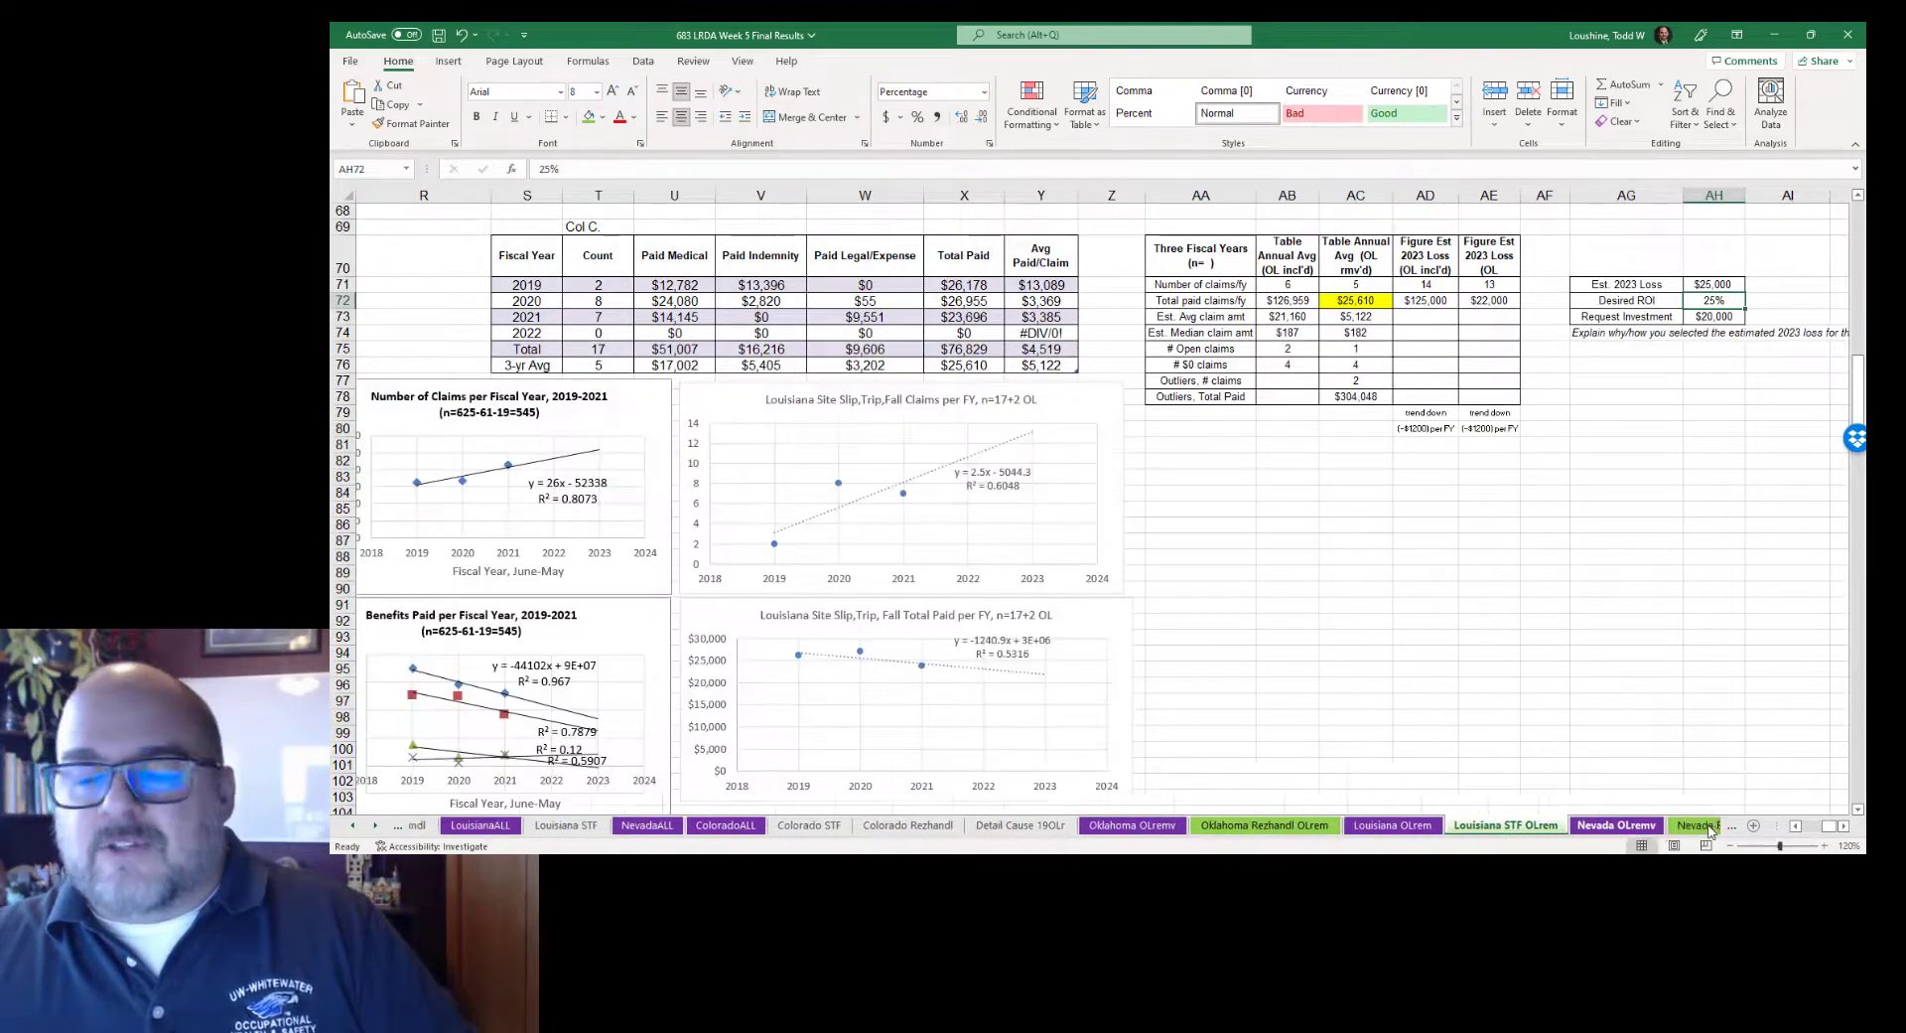
click(1713, 830)
click(1707, 830)
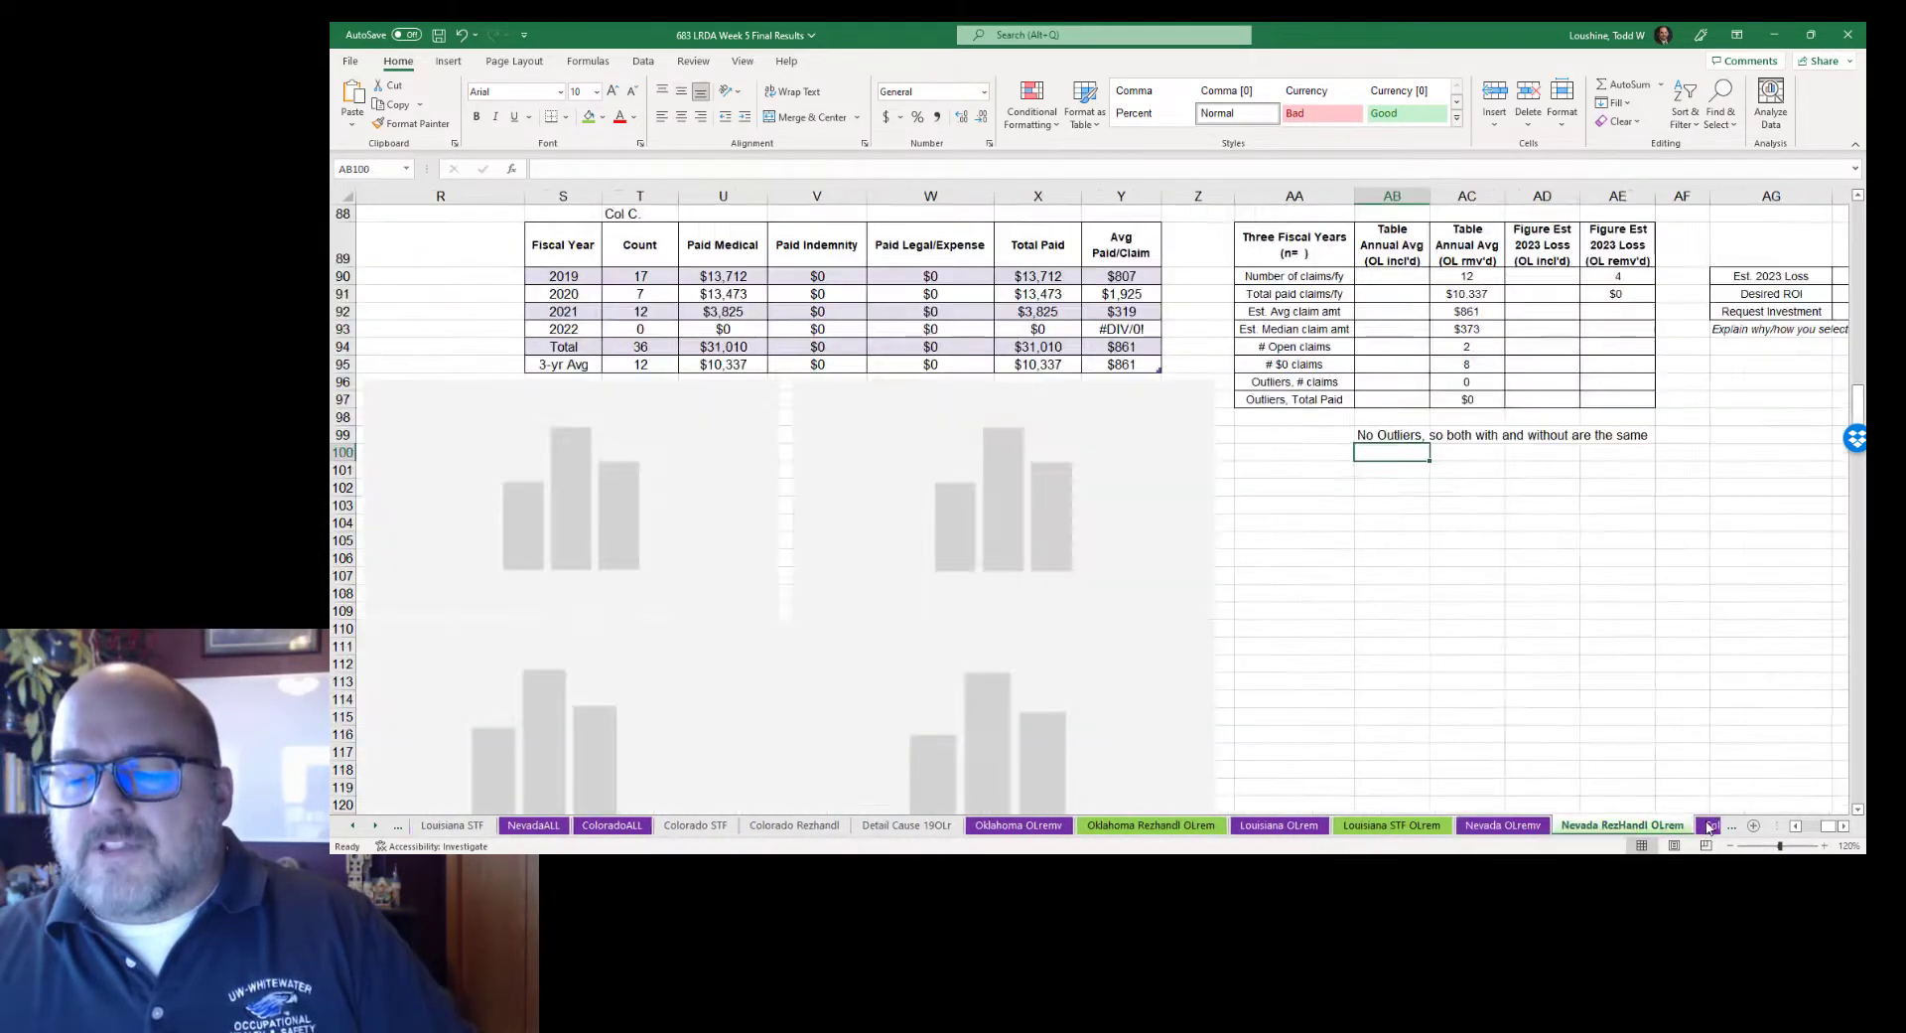
Step: View the Colorado outliers-removed sheets, ending with the yearly tables and Count and Total Paid trend charts on Colordao RezHandl OLrem
click(1709, 828)
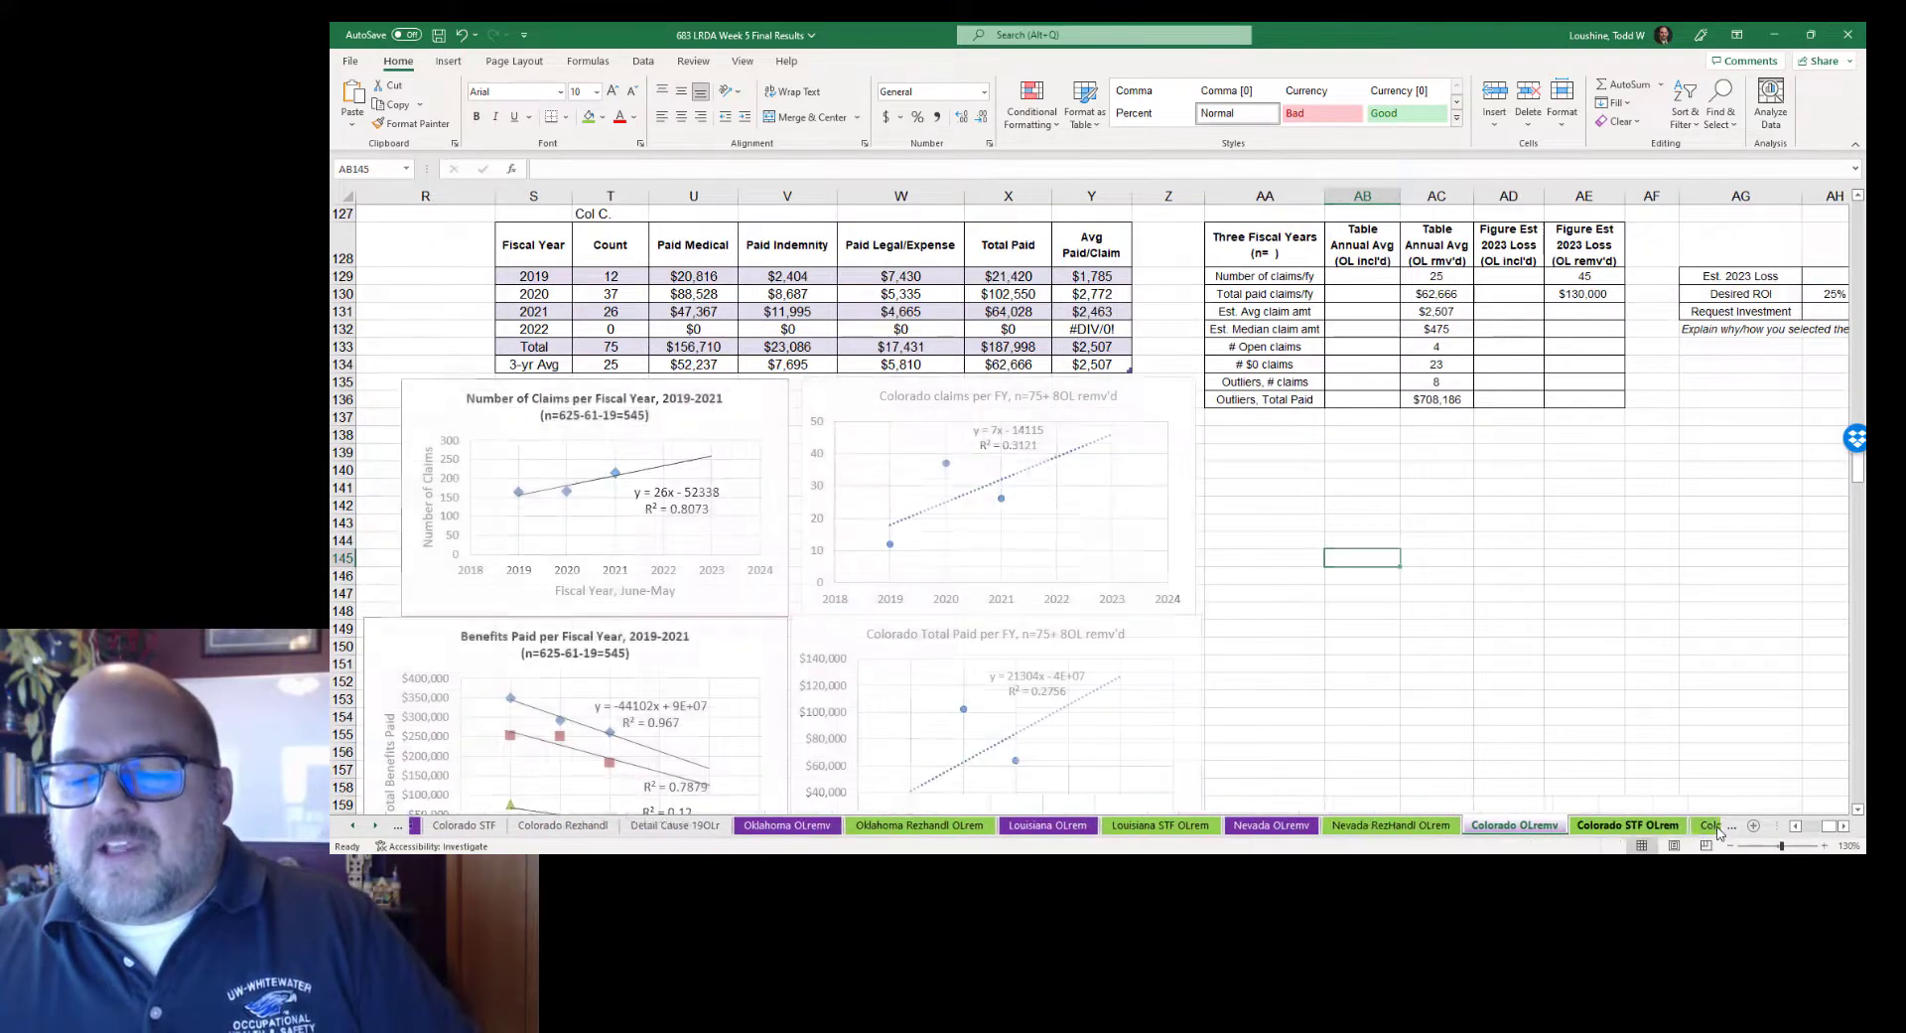
click(1716, 830)
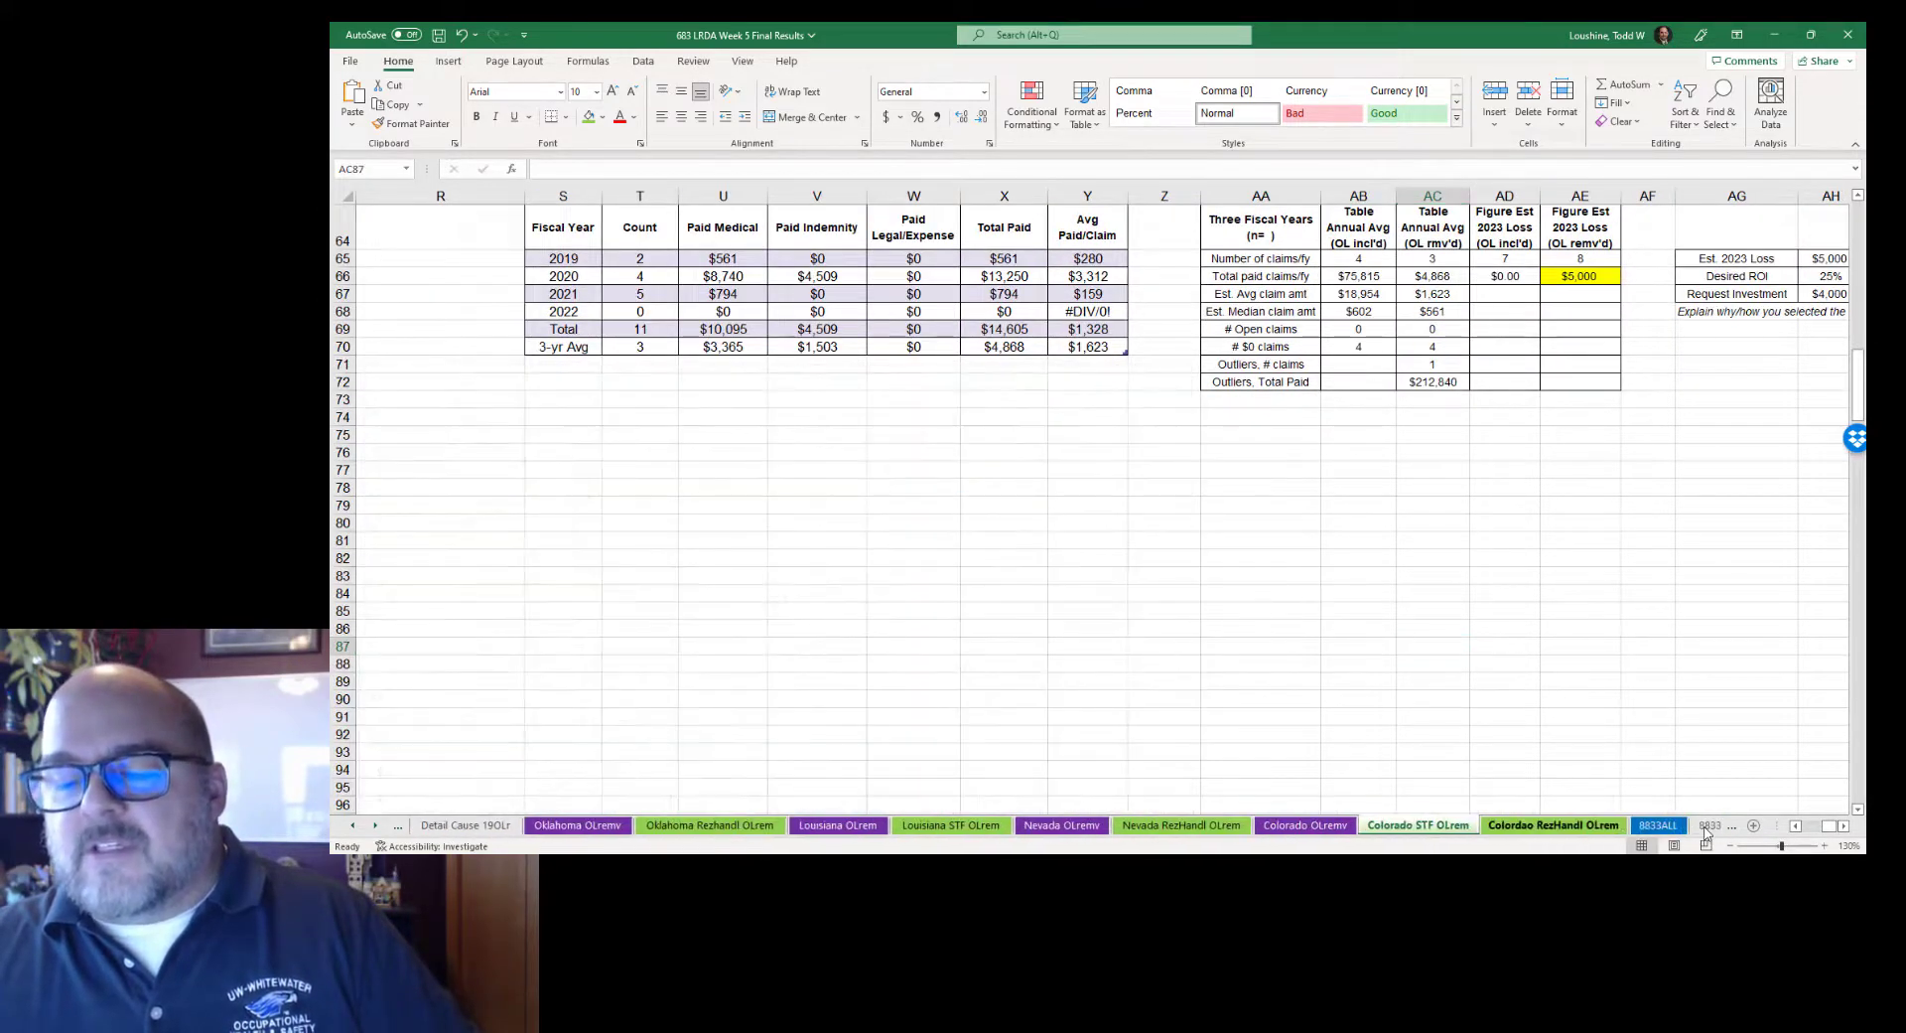
click(1704, 830)
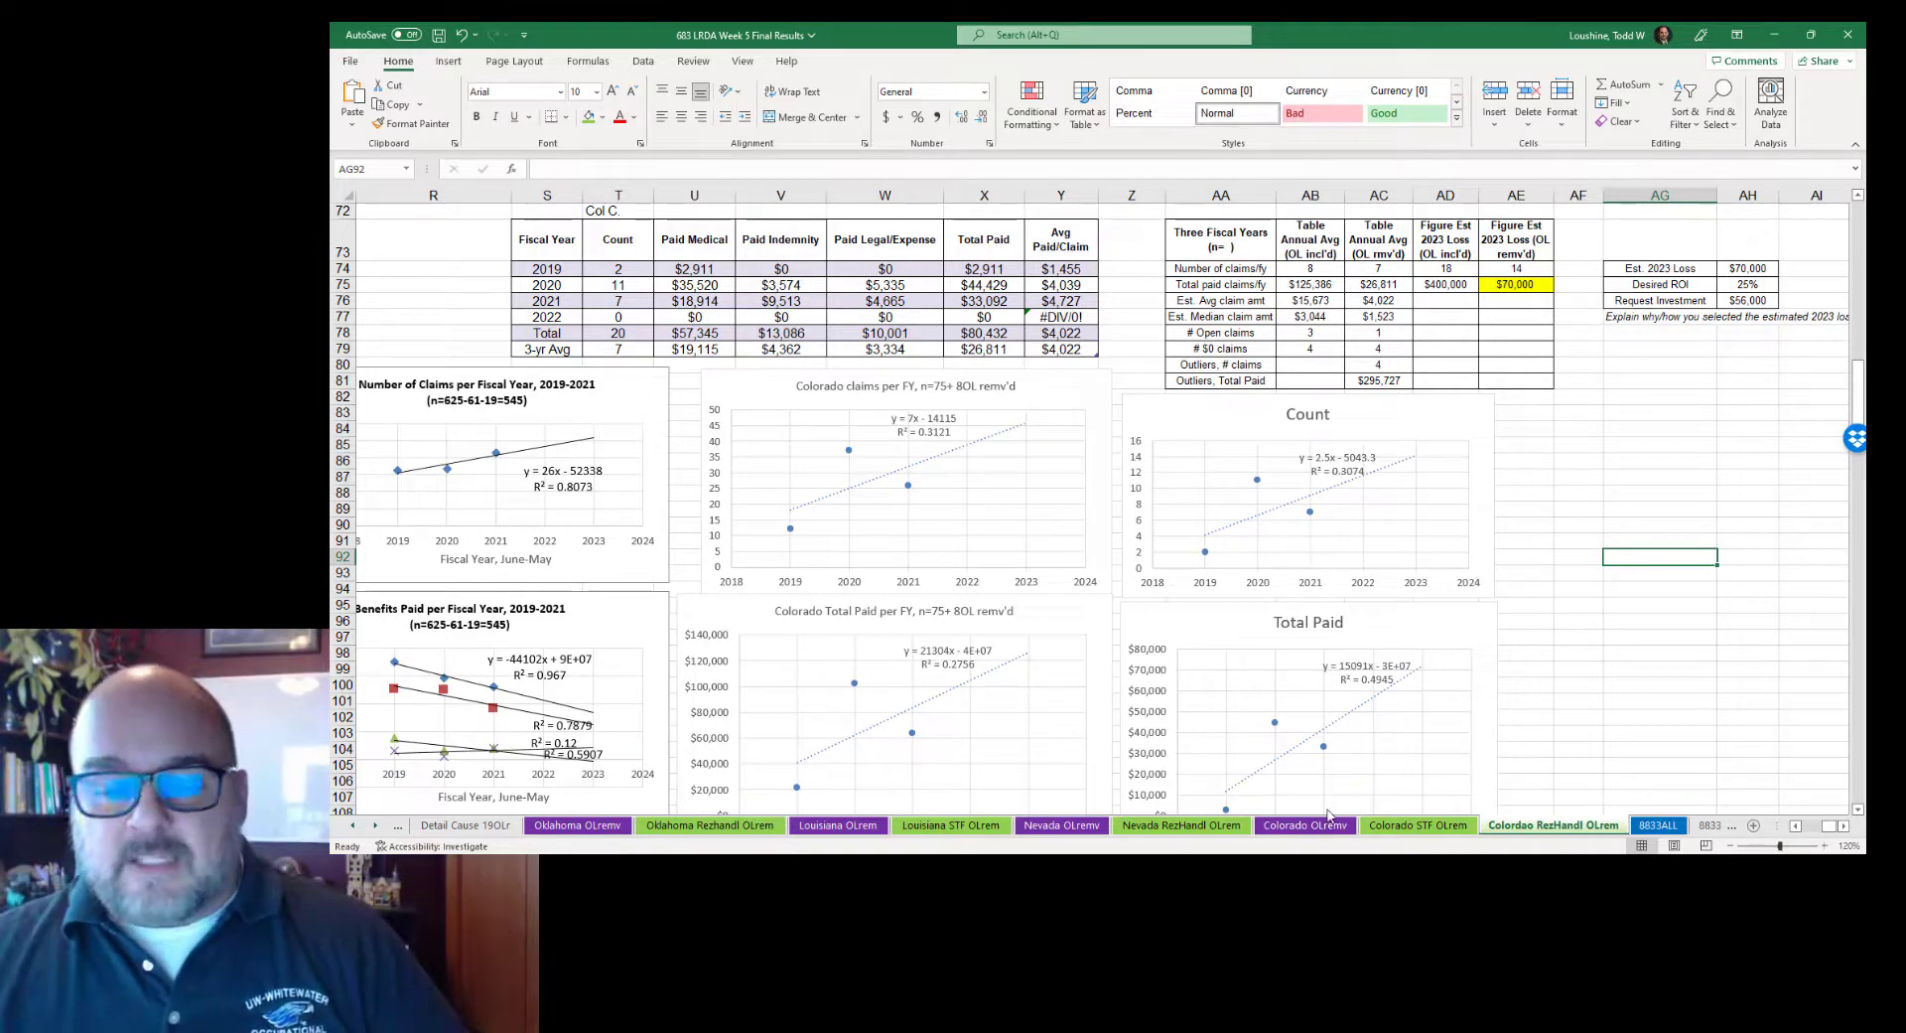
scroll(1119, 621, down, 1)
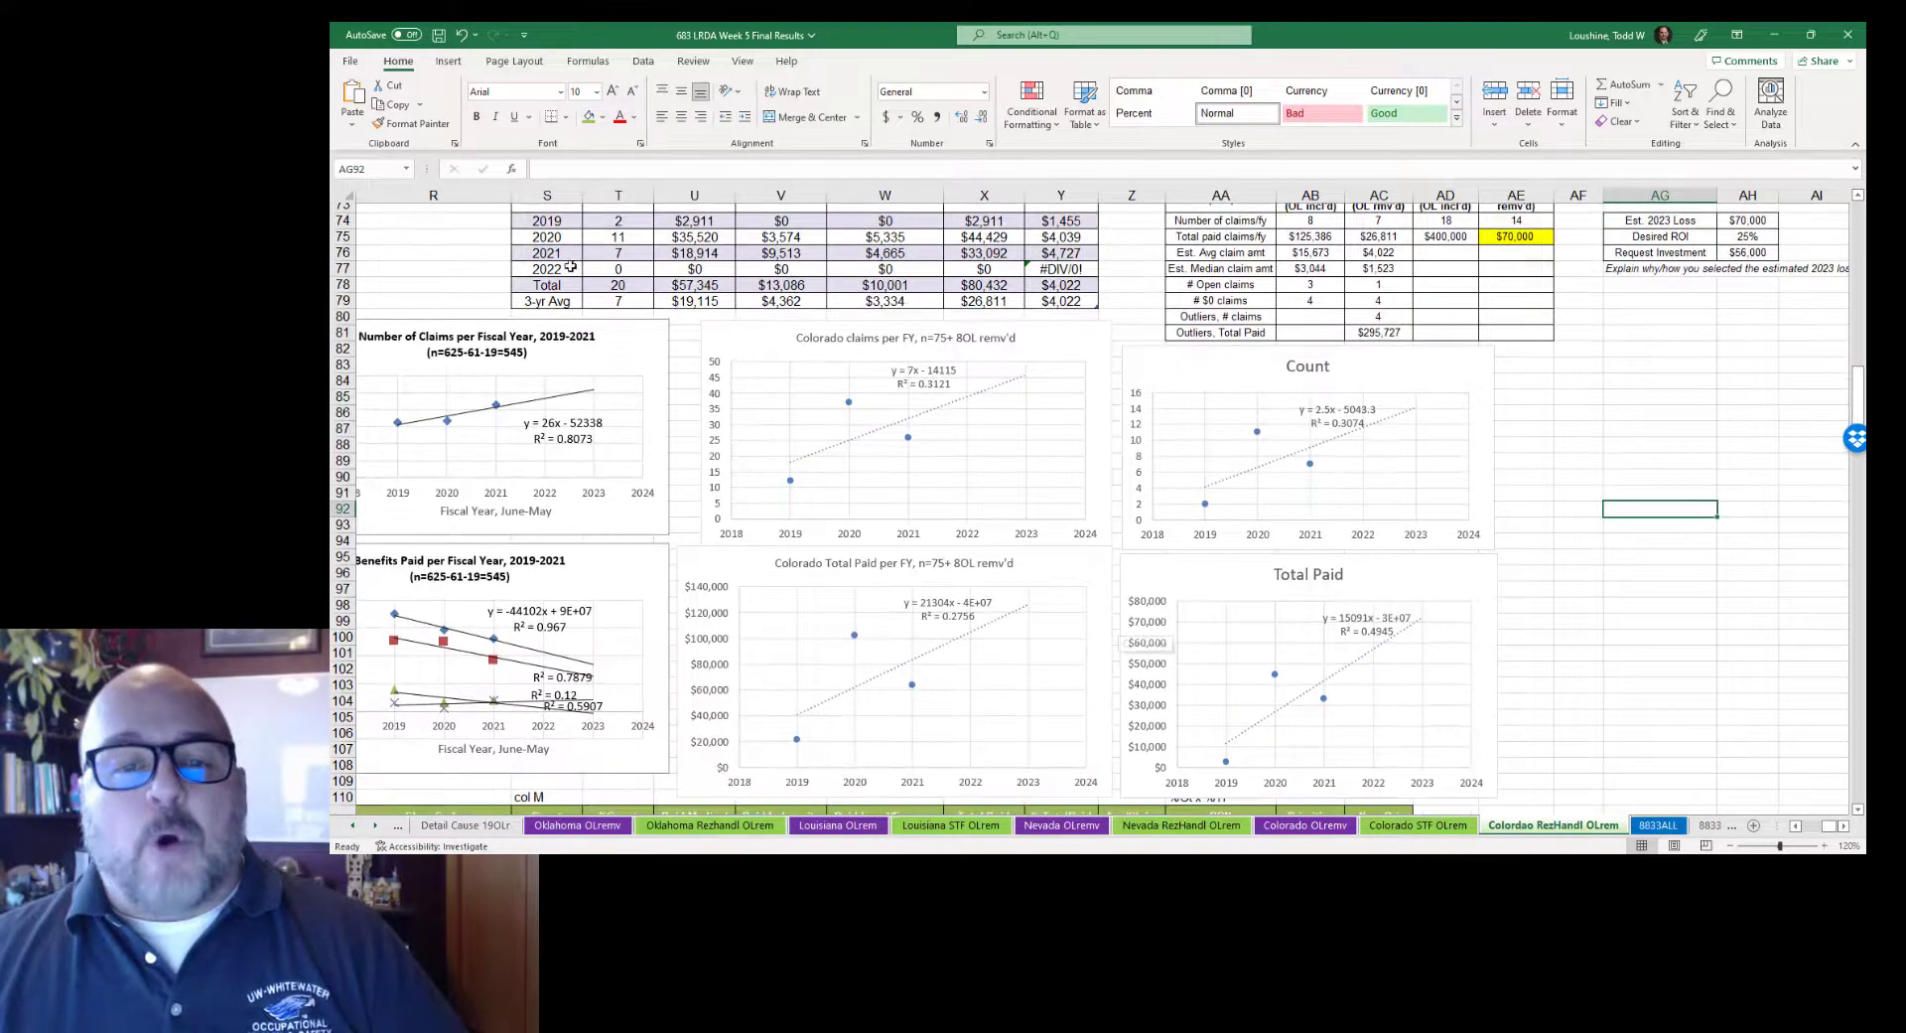
scroll(659, 335, up, 2)
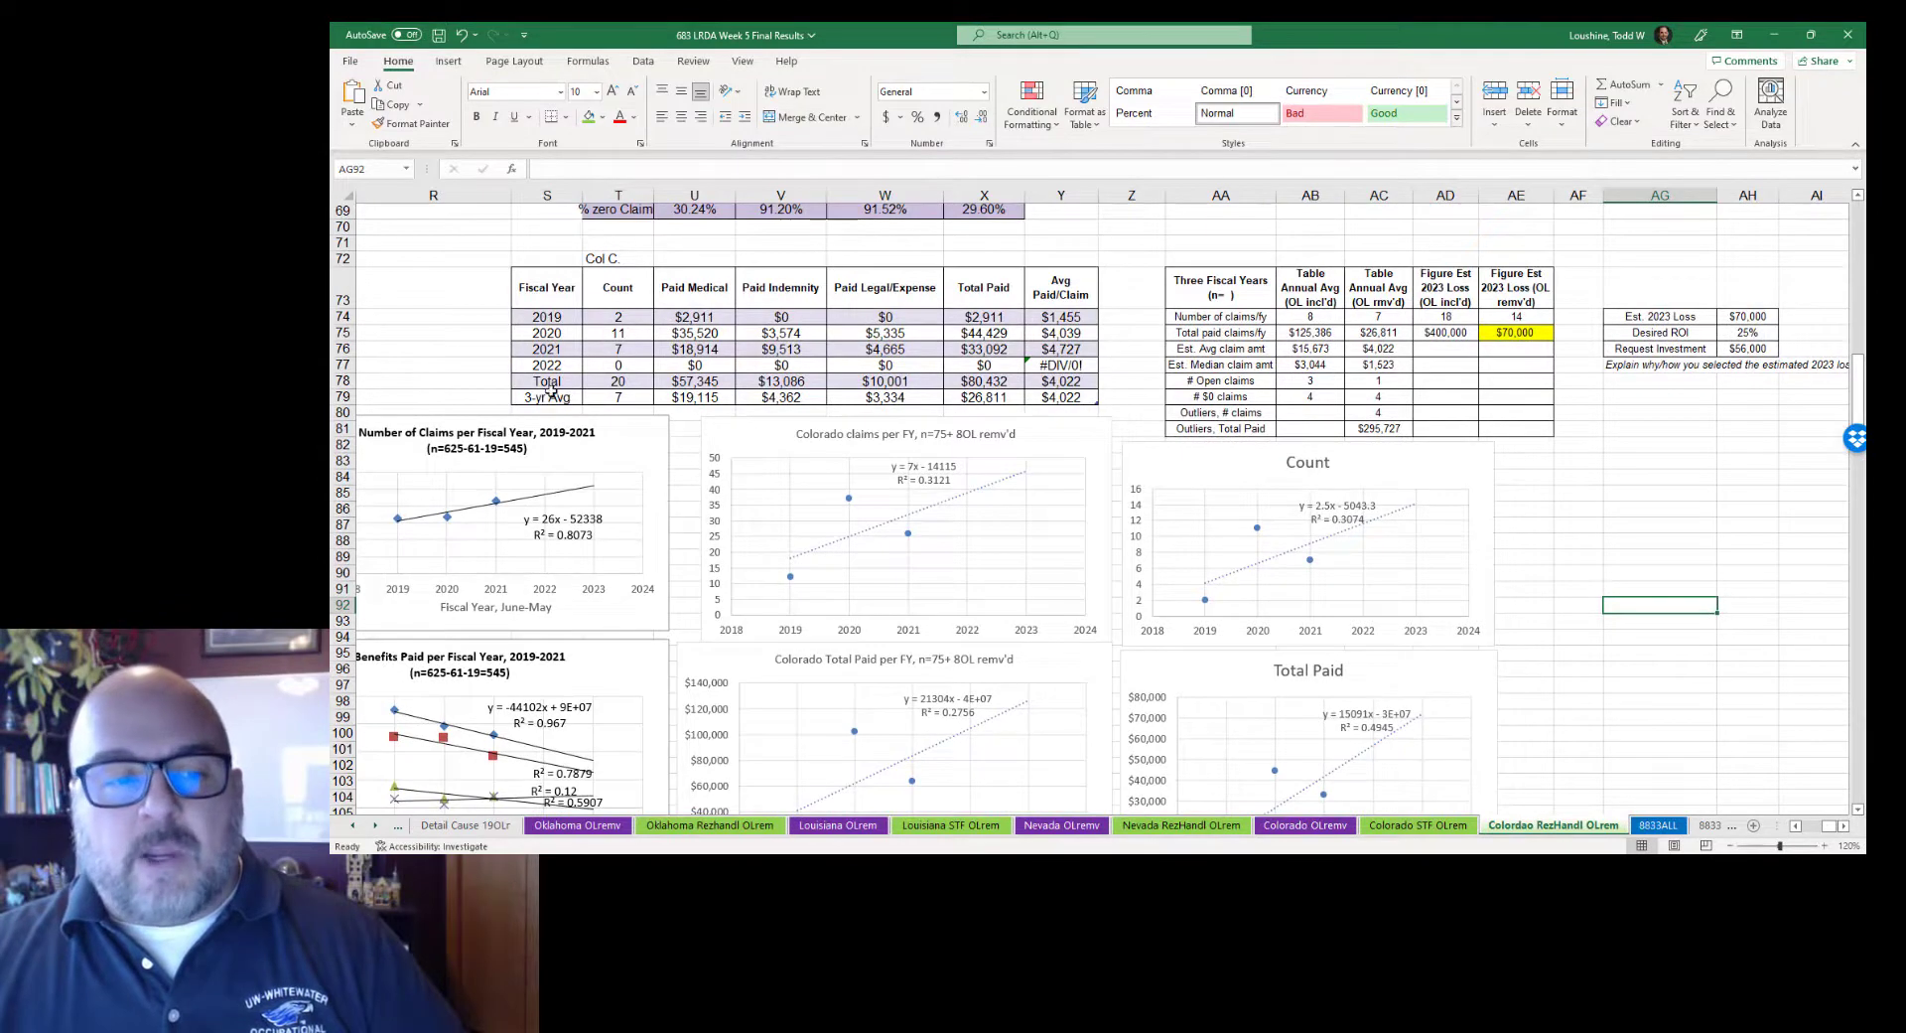
scroll(1032, 467, down, 2)
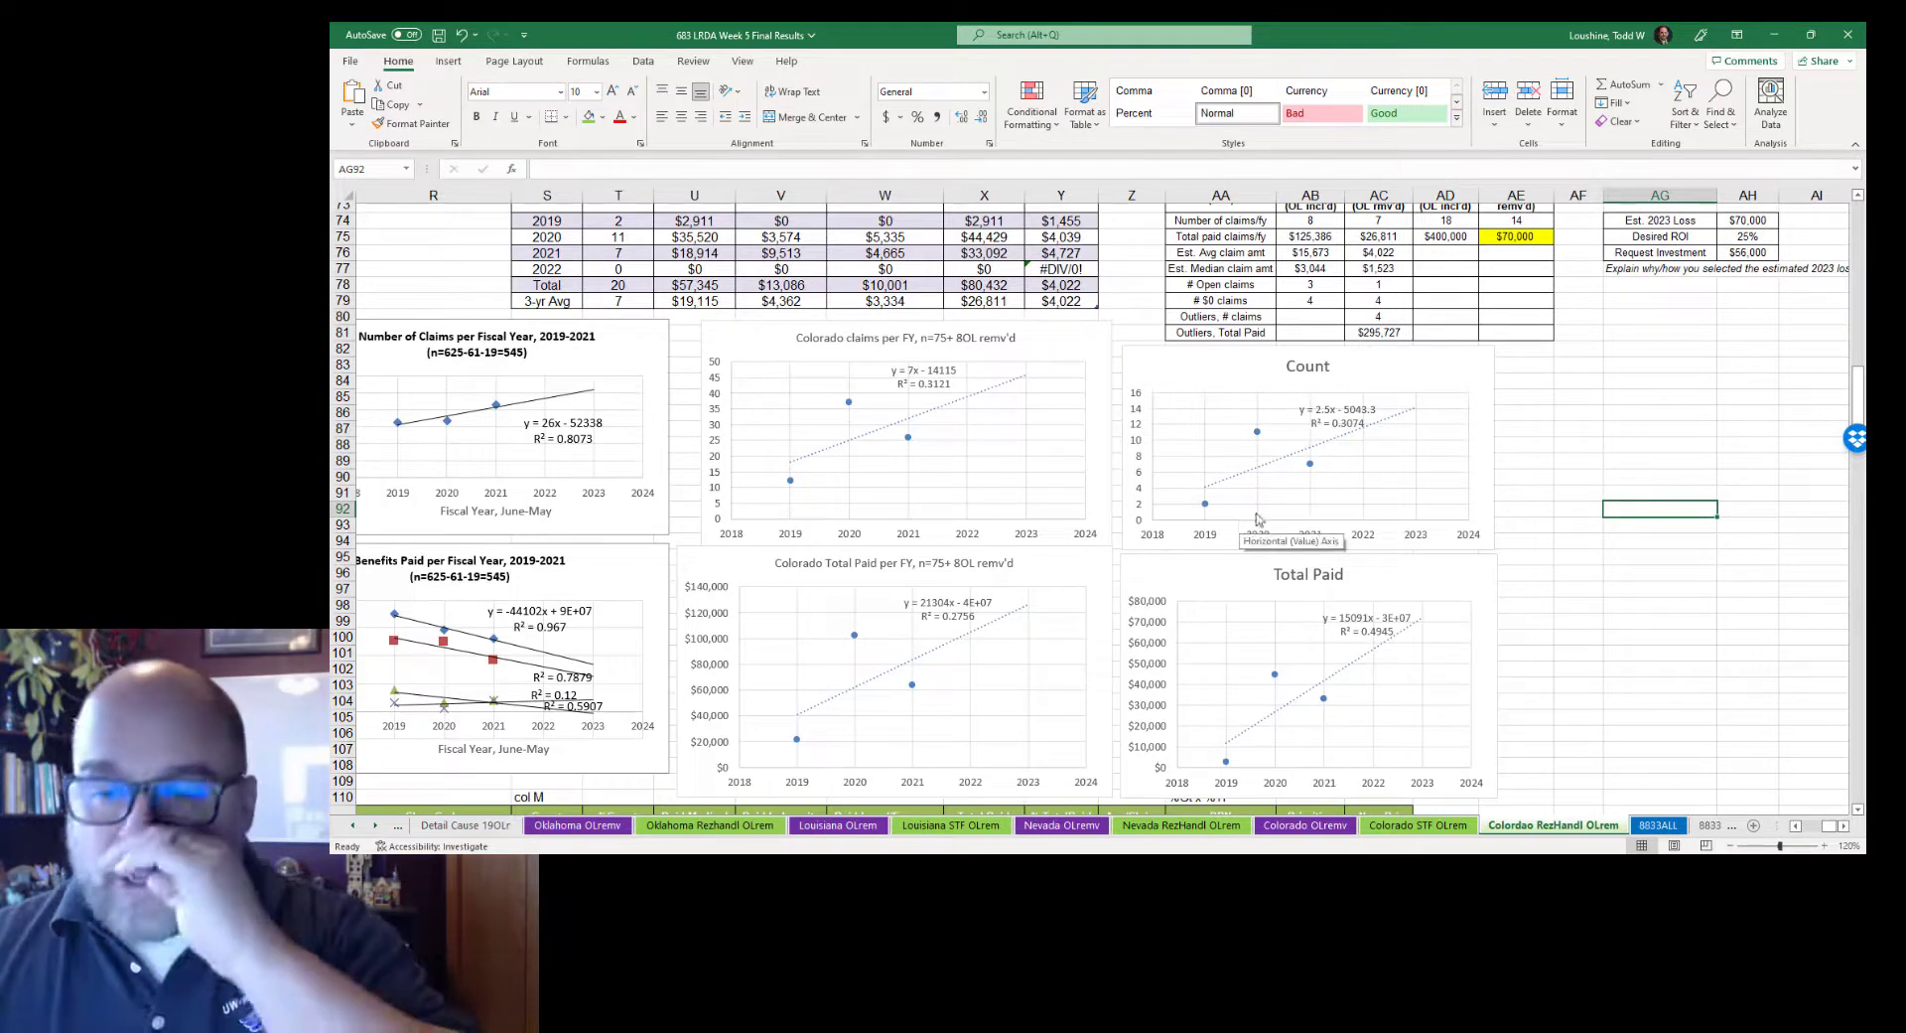
scroll(1509, 558, up, 3)
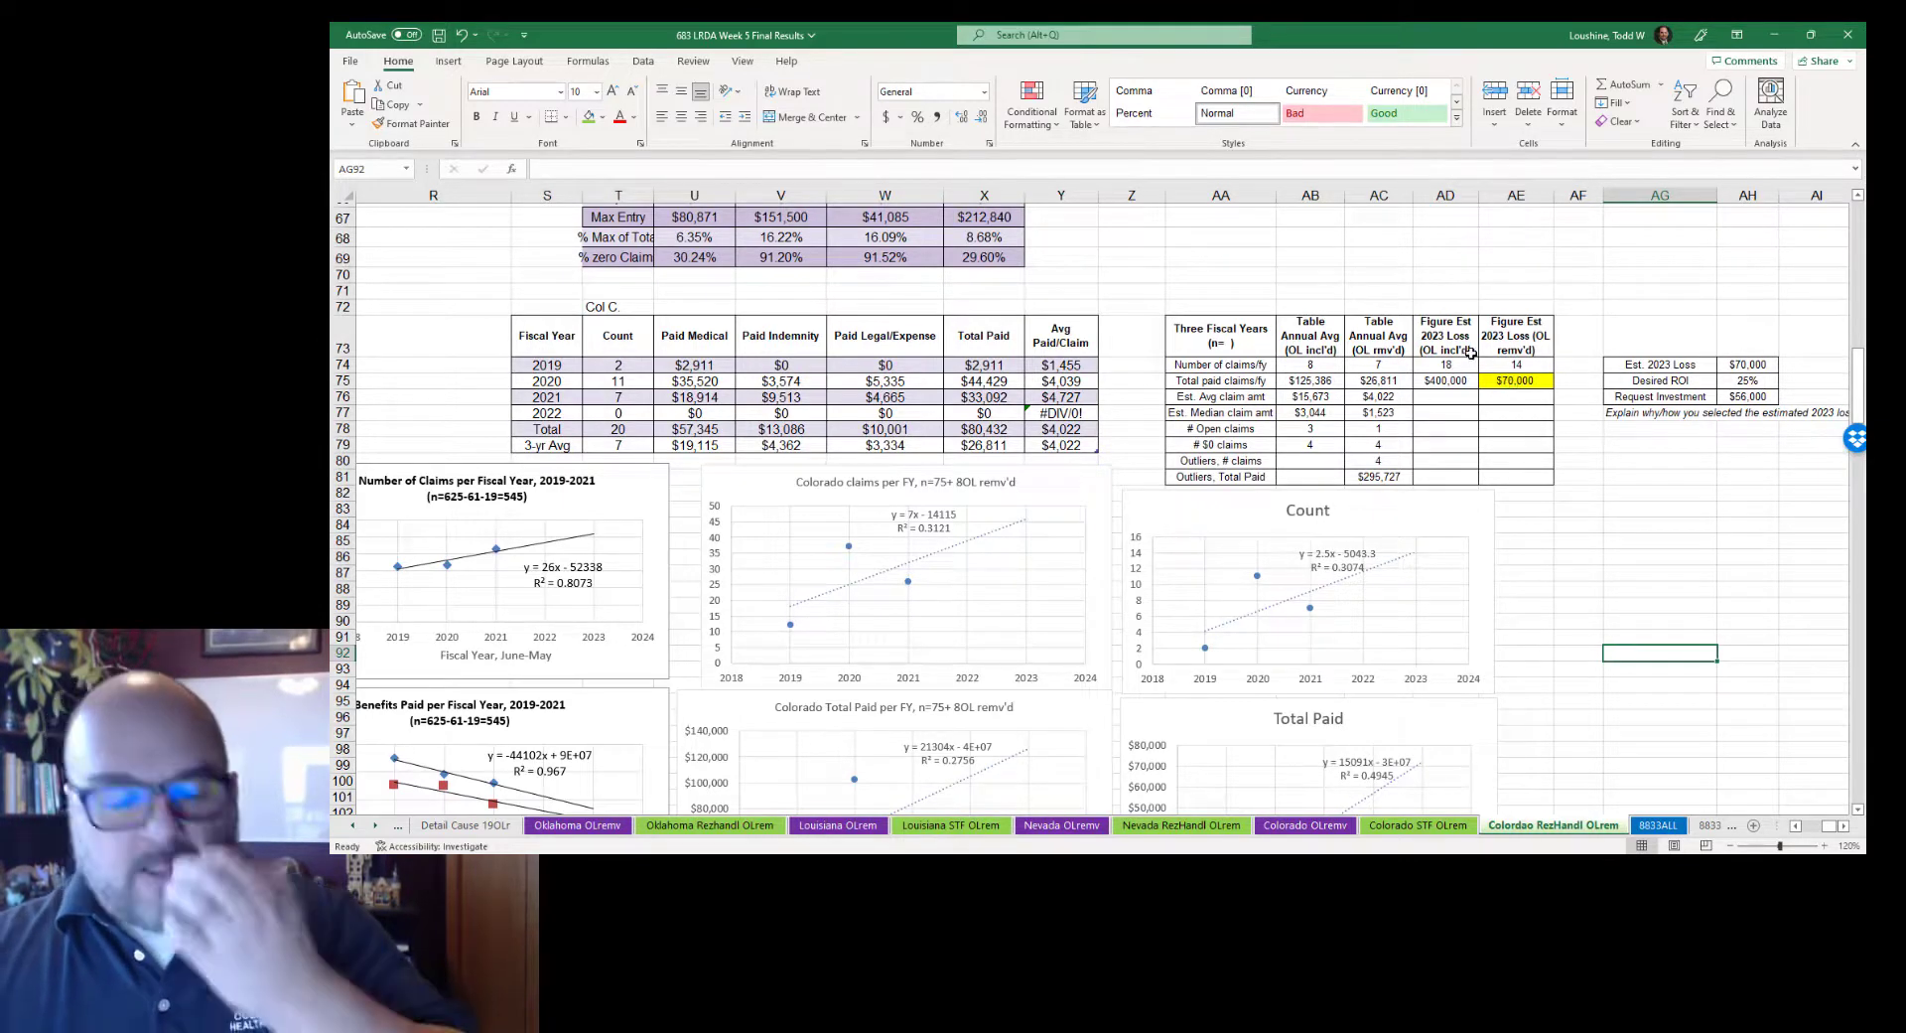
Step: Look through the class code 8833 outliers-removed sheets for Combat, STF and Rezhandling
click(376, 826)
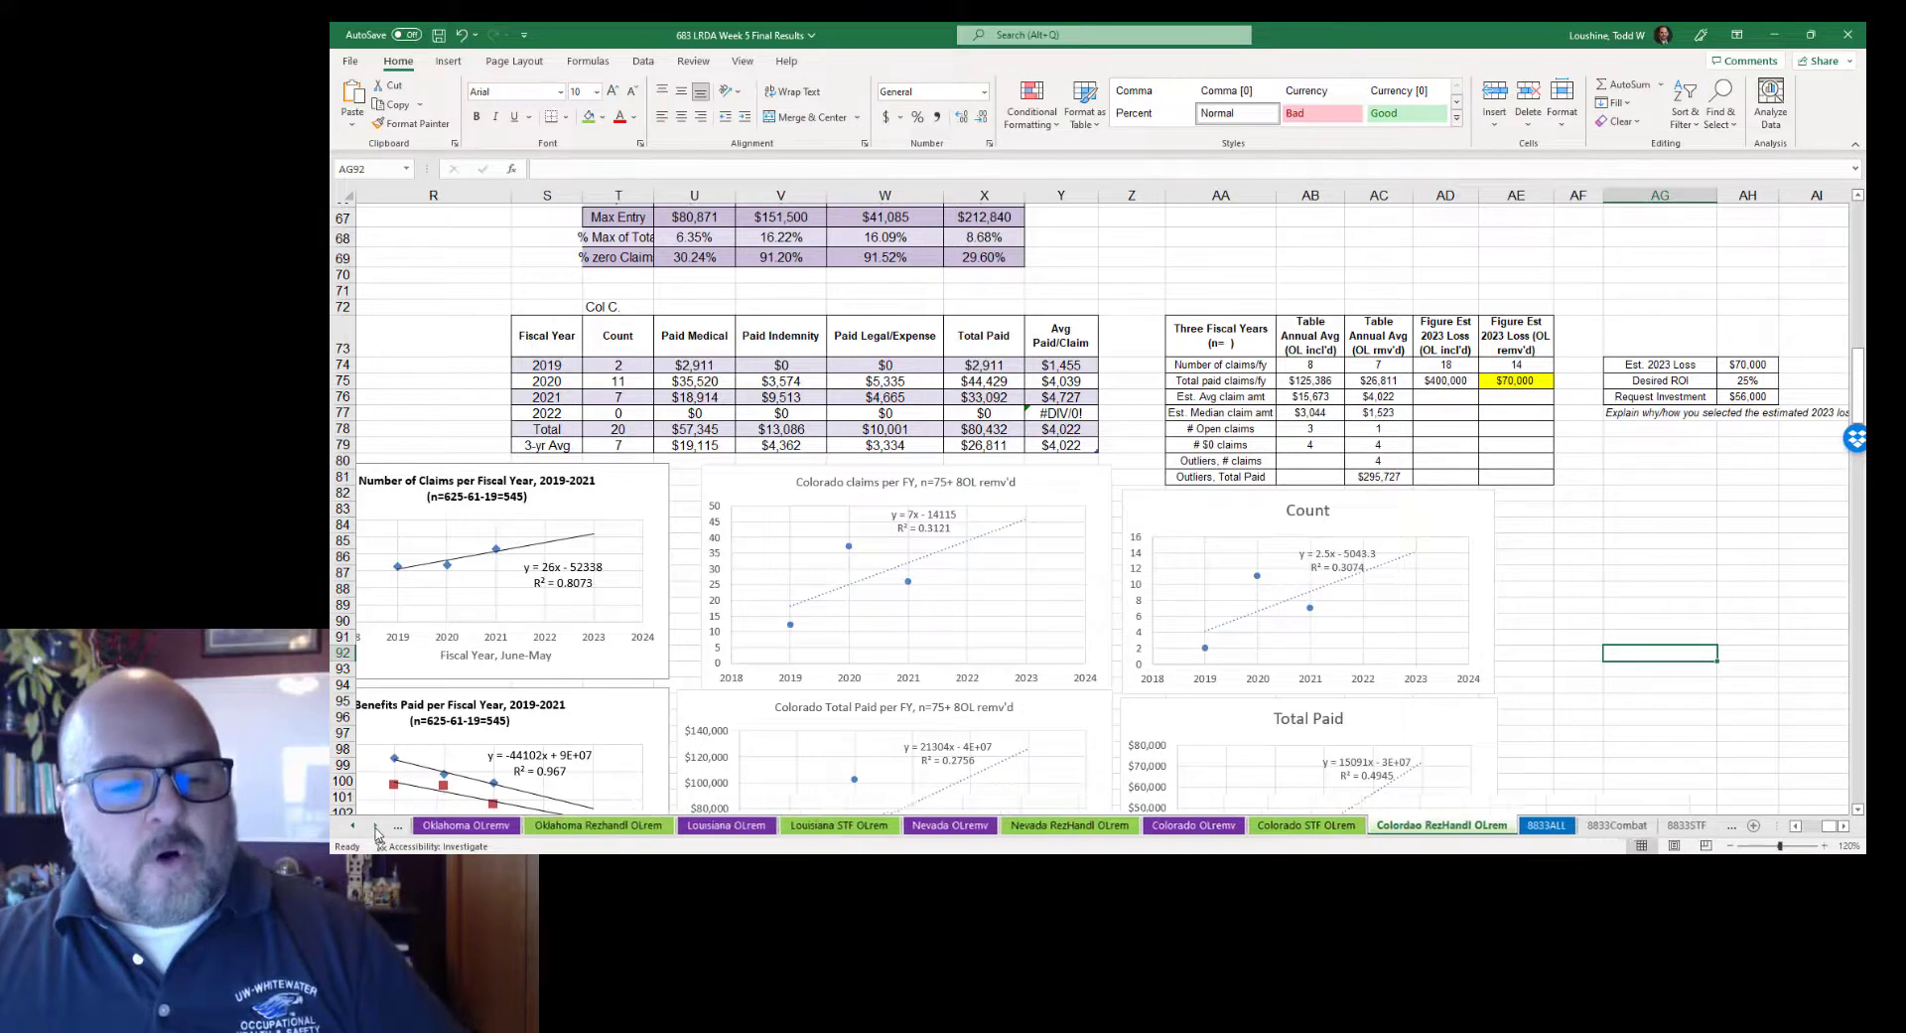
click(376, 826)
click(377, 826)
click(376, 826)
click(376, 826)
click(376, 826)
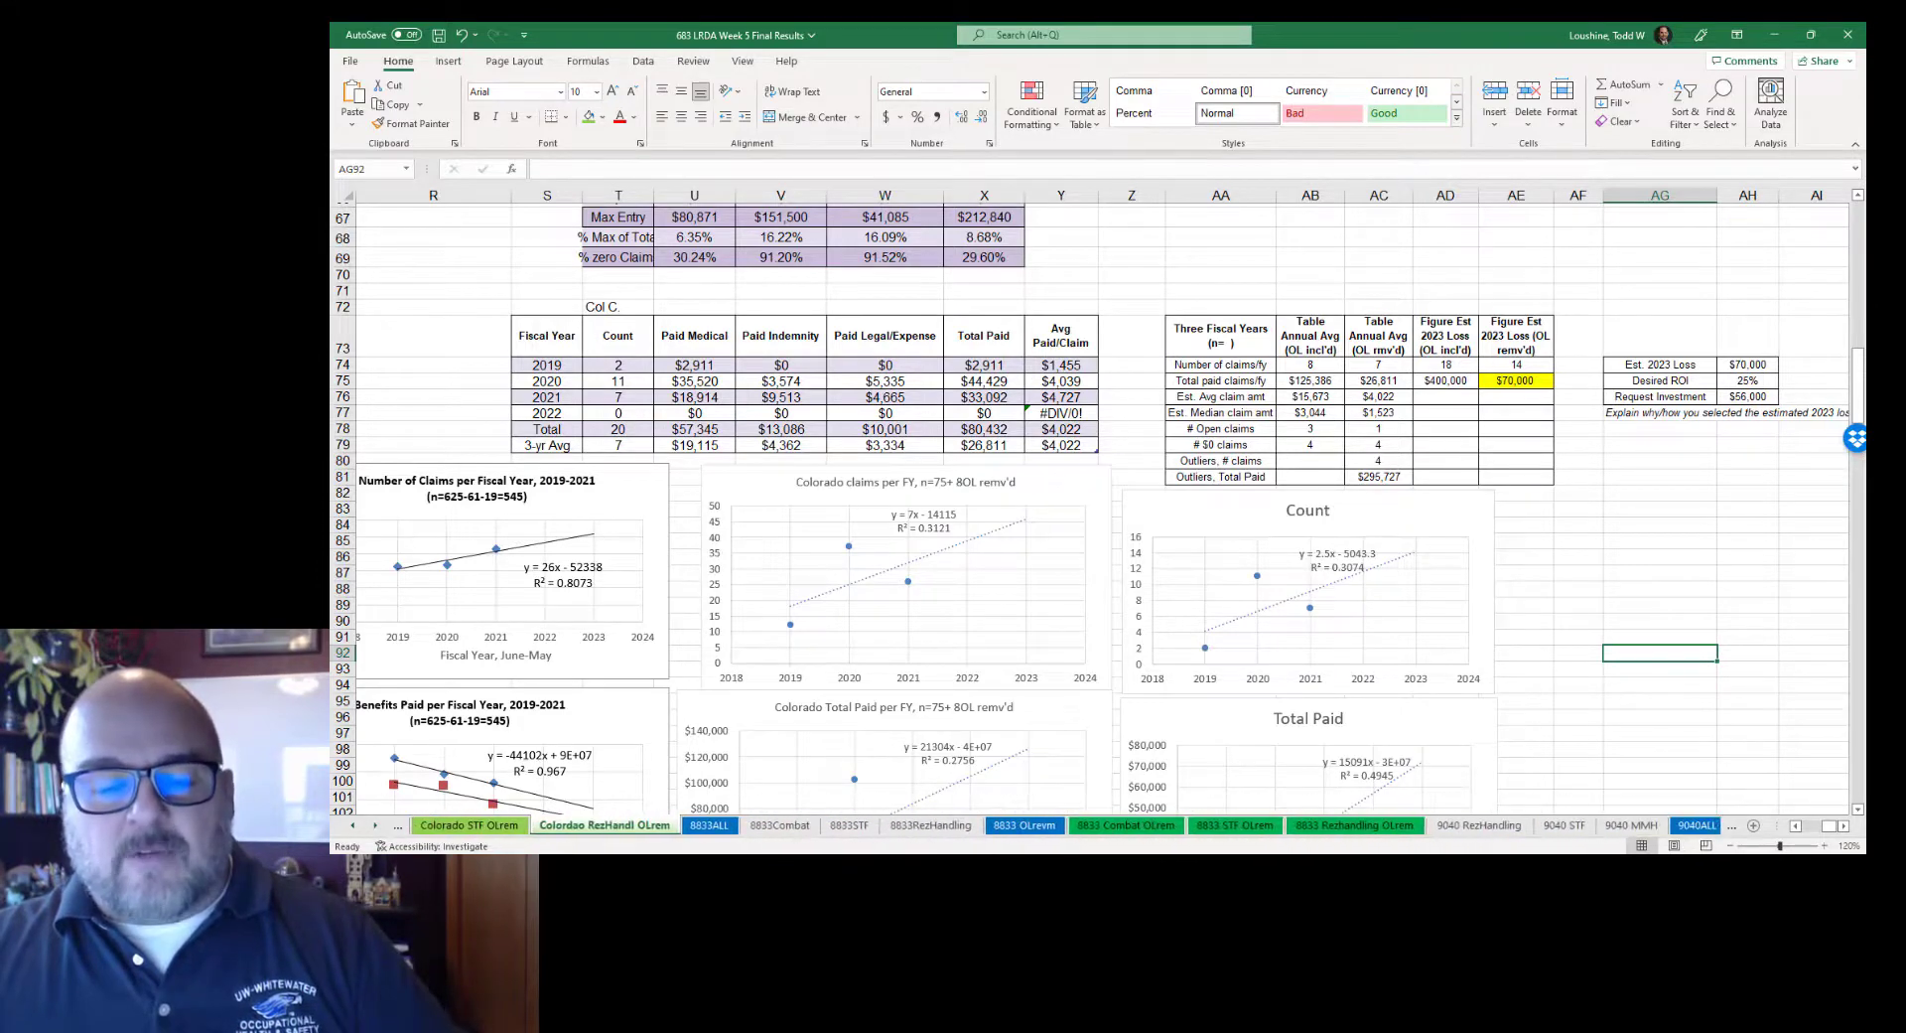
click(1129, 828)
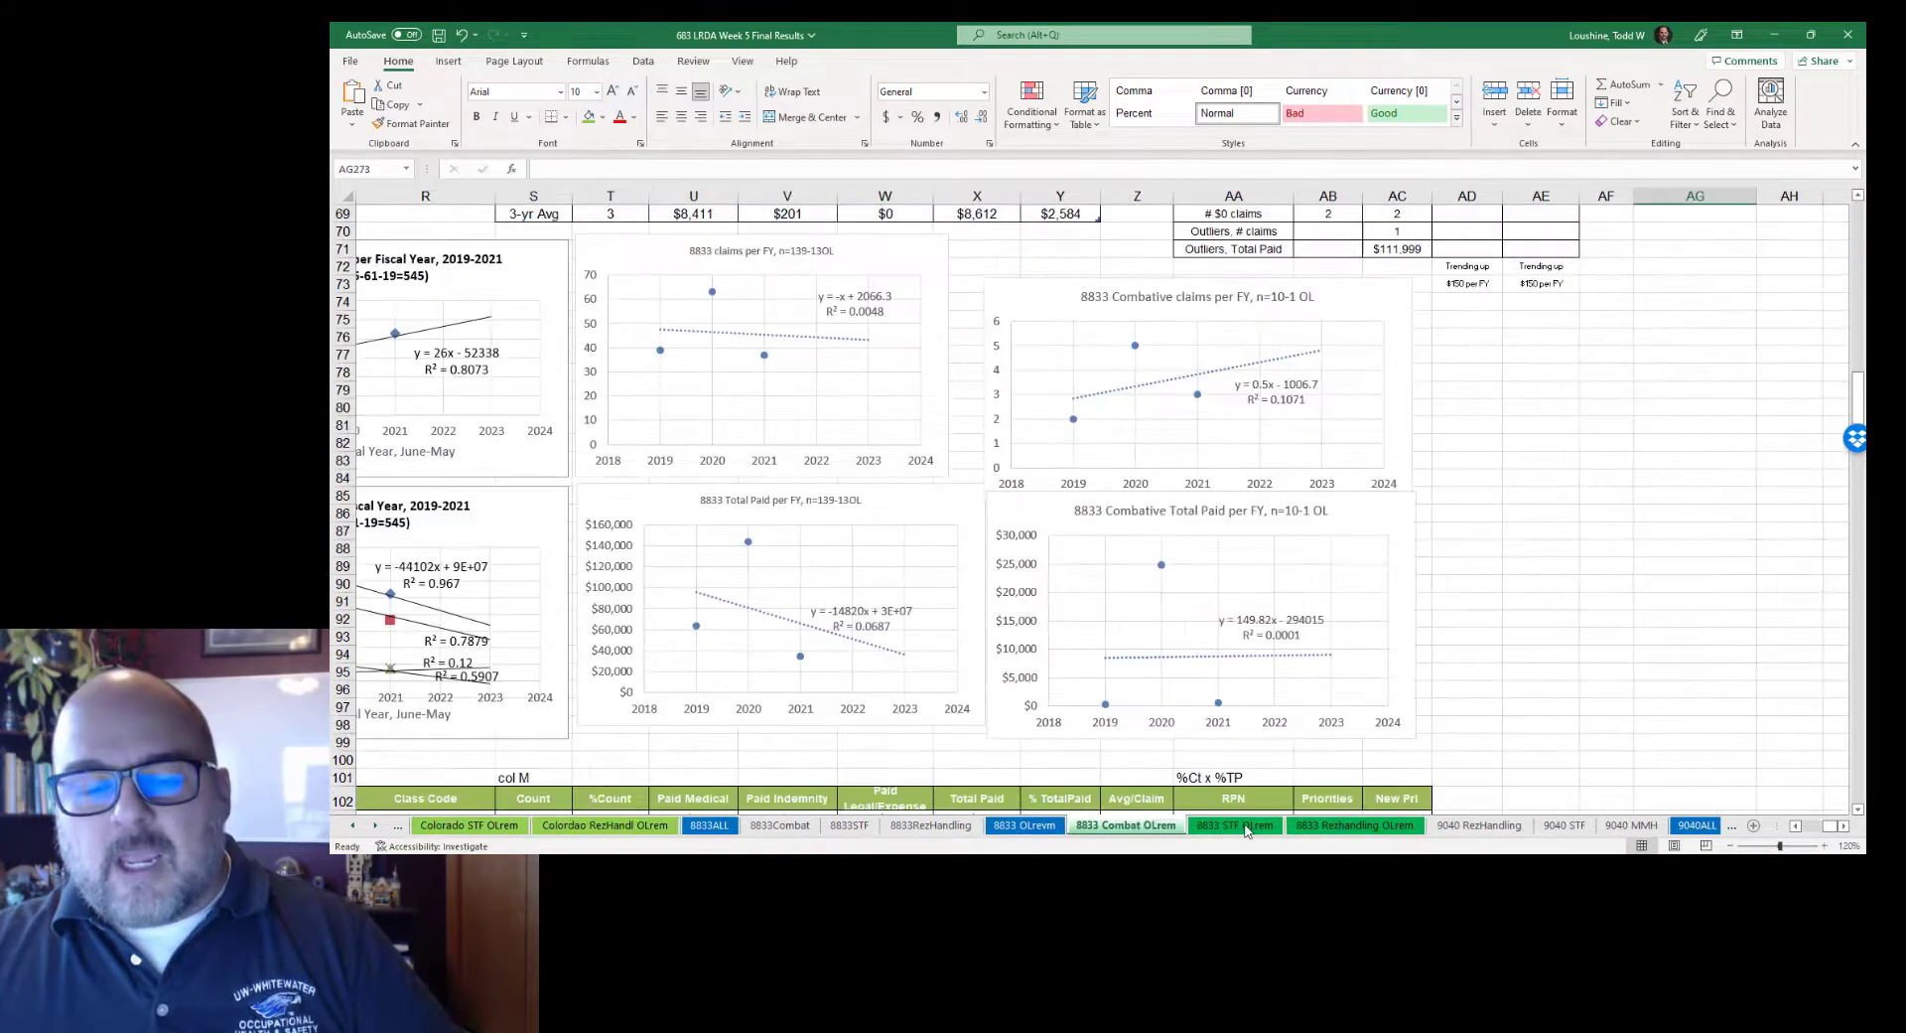
click(1275, 830)
click(1335, 828)
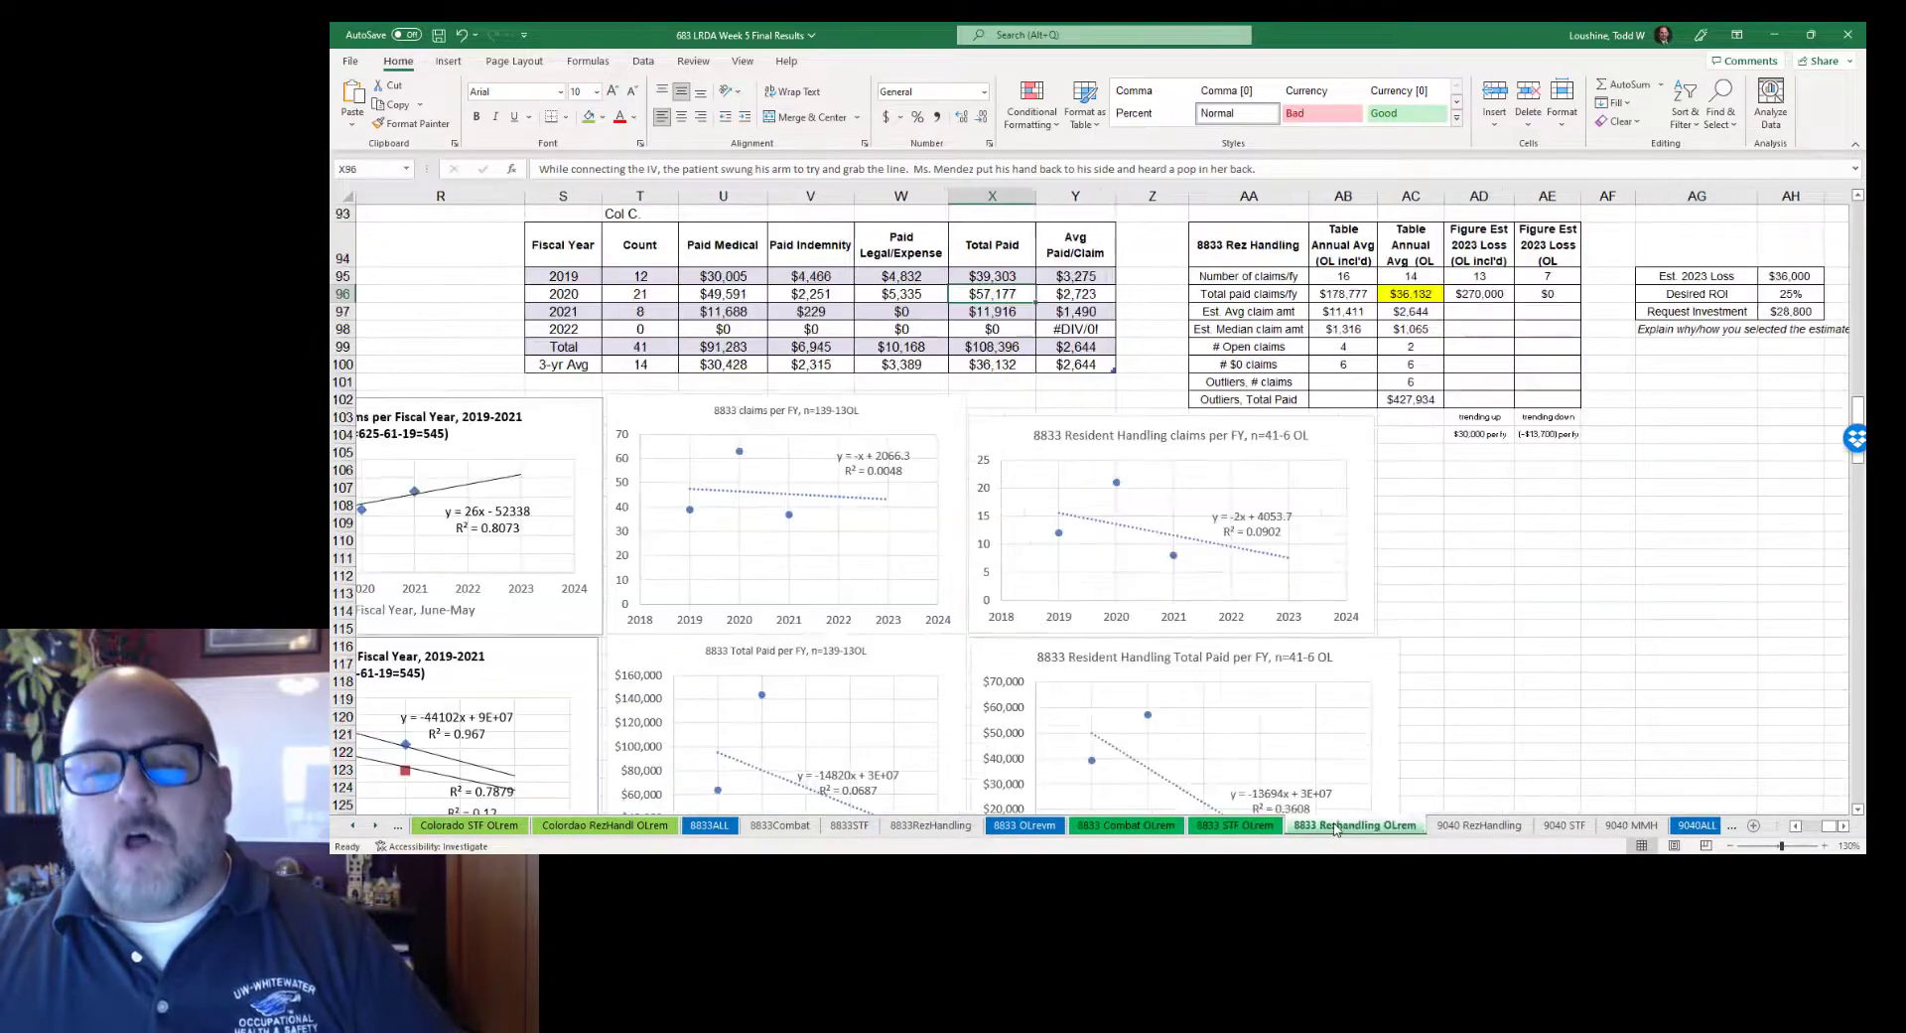
Step: Look through the class code 9040 outliers-removed sheets for RezHandl, STF and MMH
click(1479, 825)
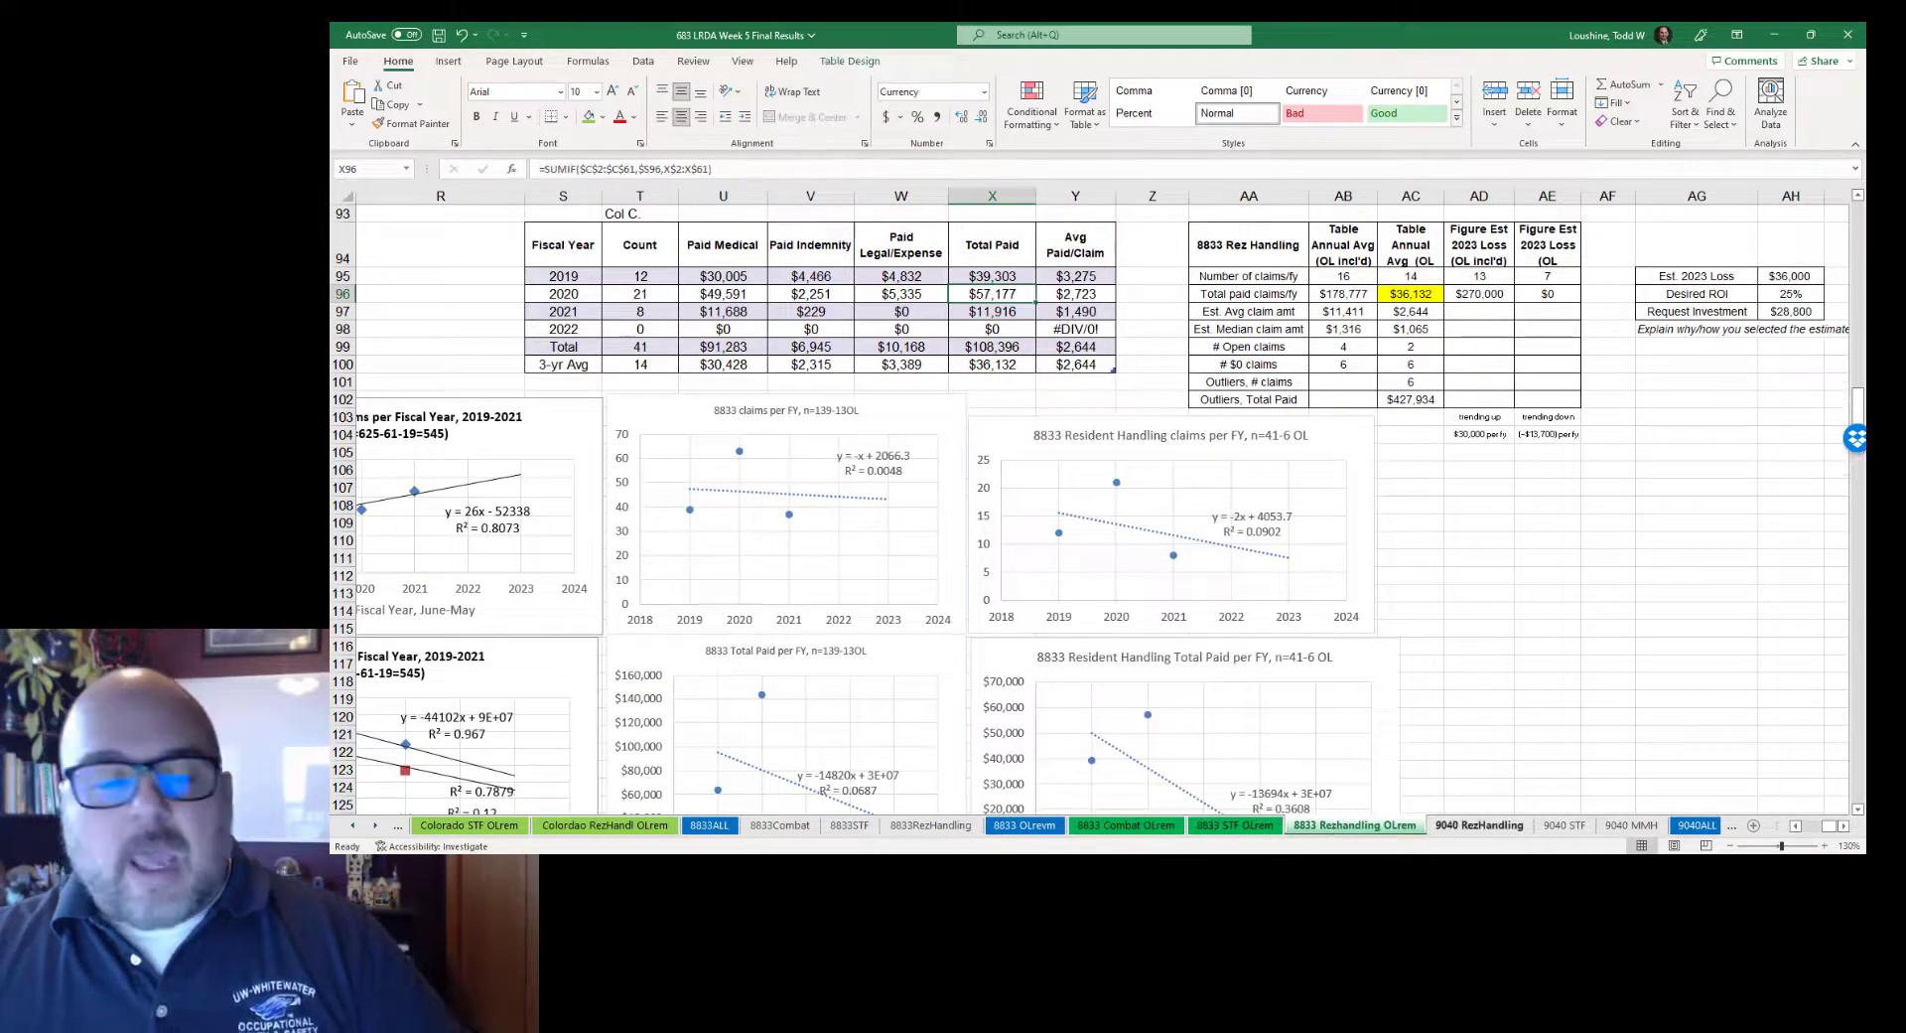
click(377, 827)
click(378, 827)
click(377, 827)
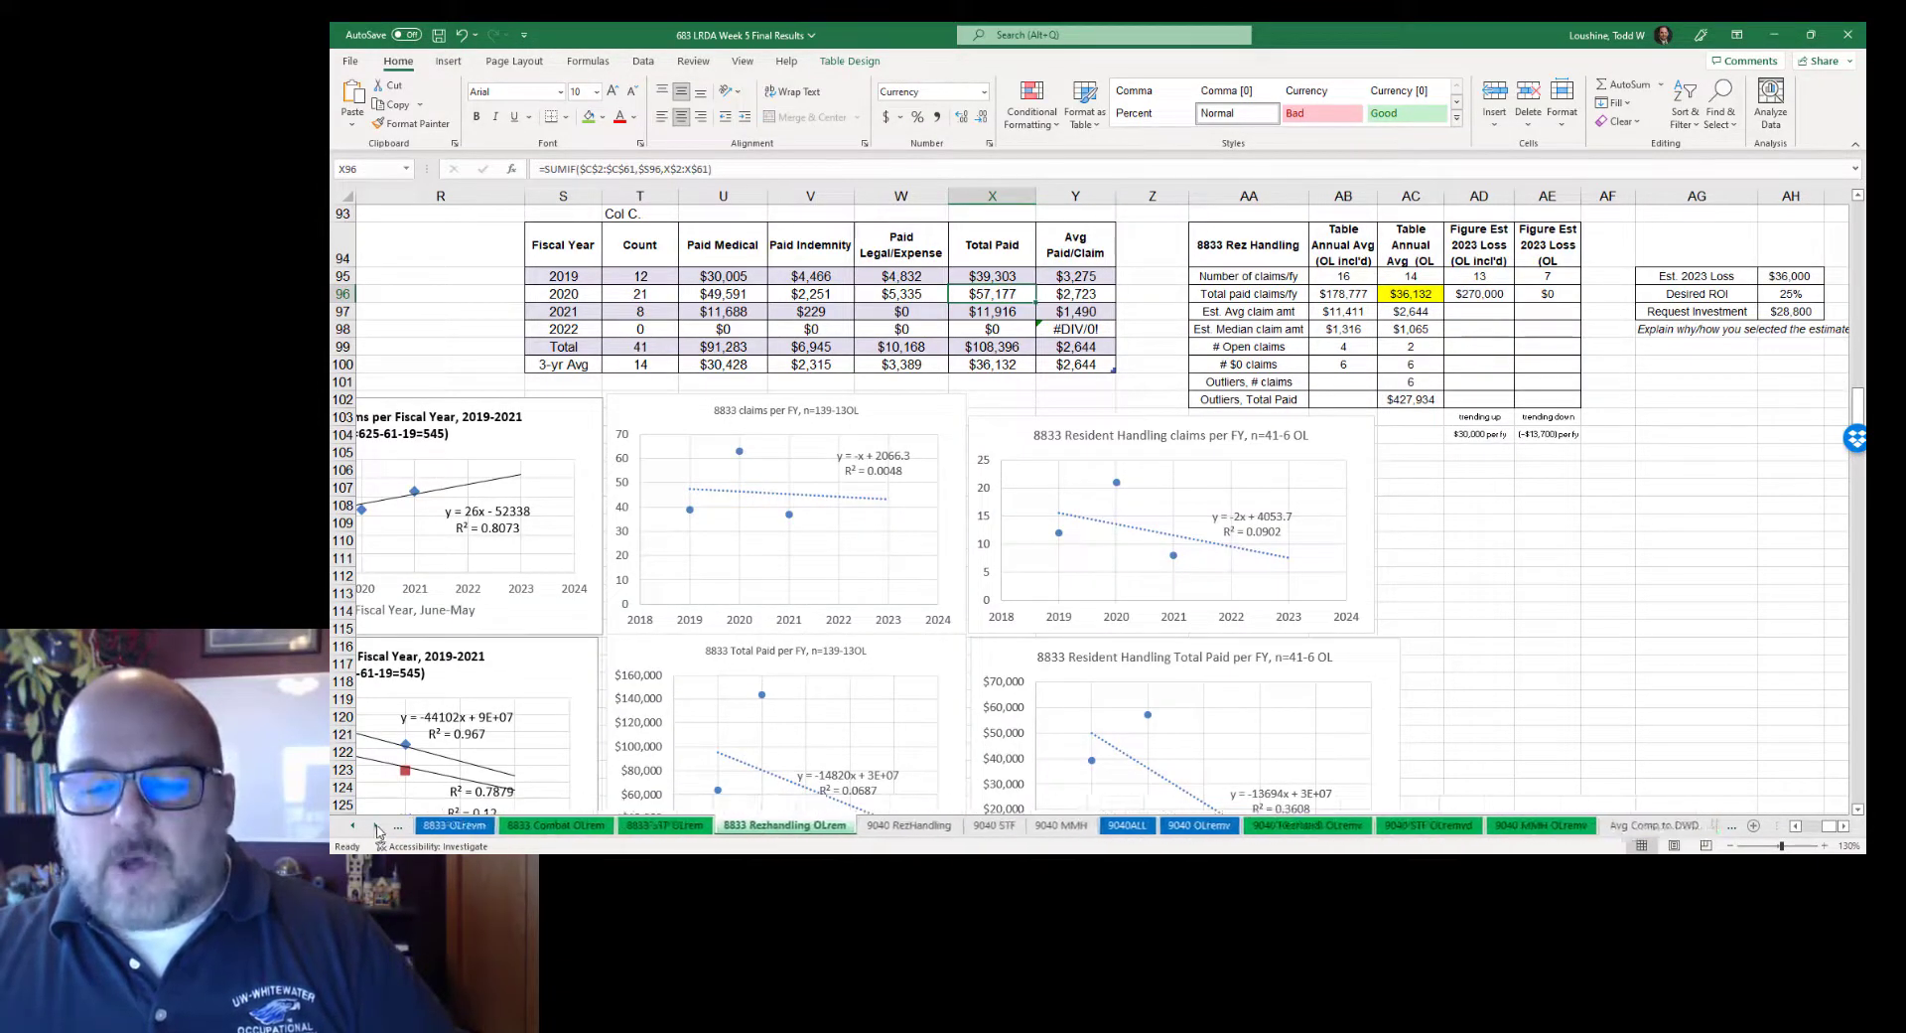
click(378, 827)
click(1220, 826)
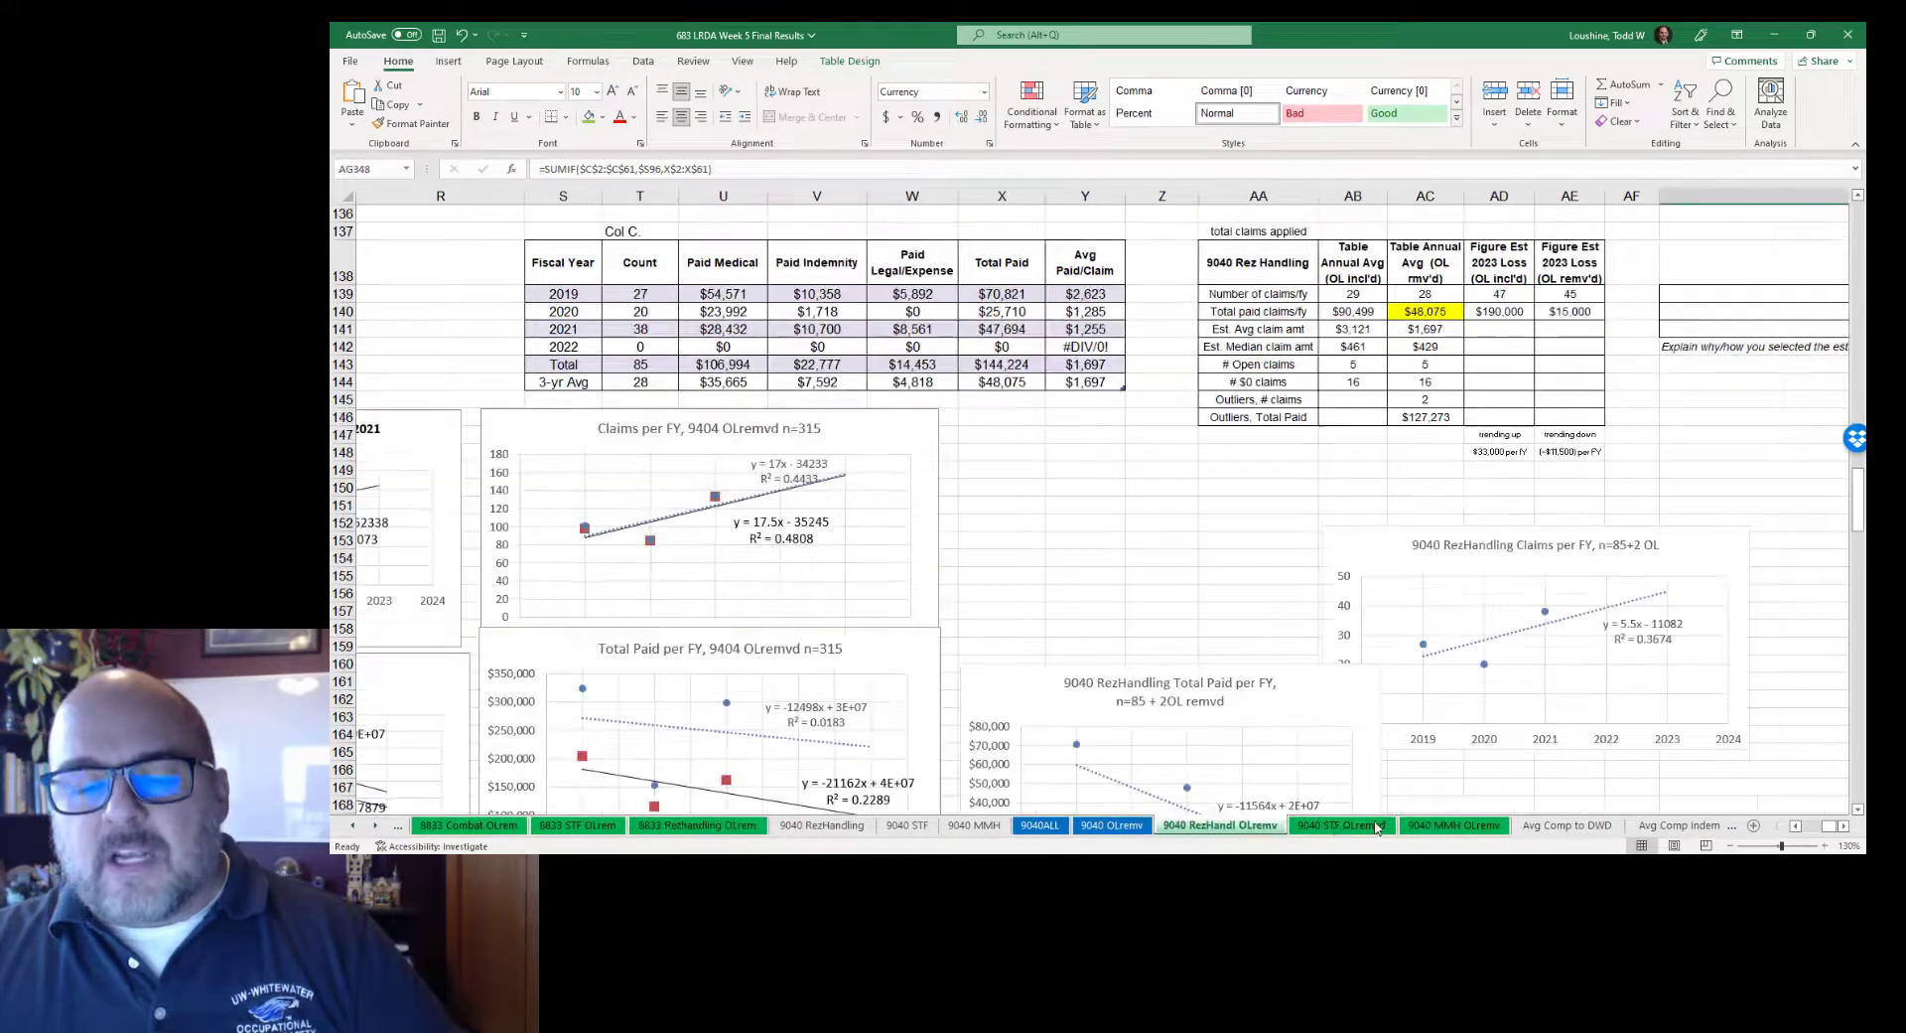
click(1377, 827)
click(1455, 825)
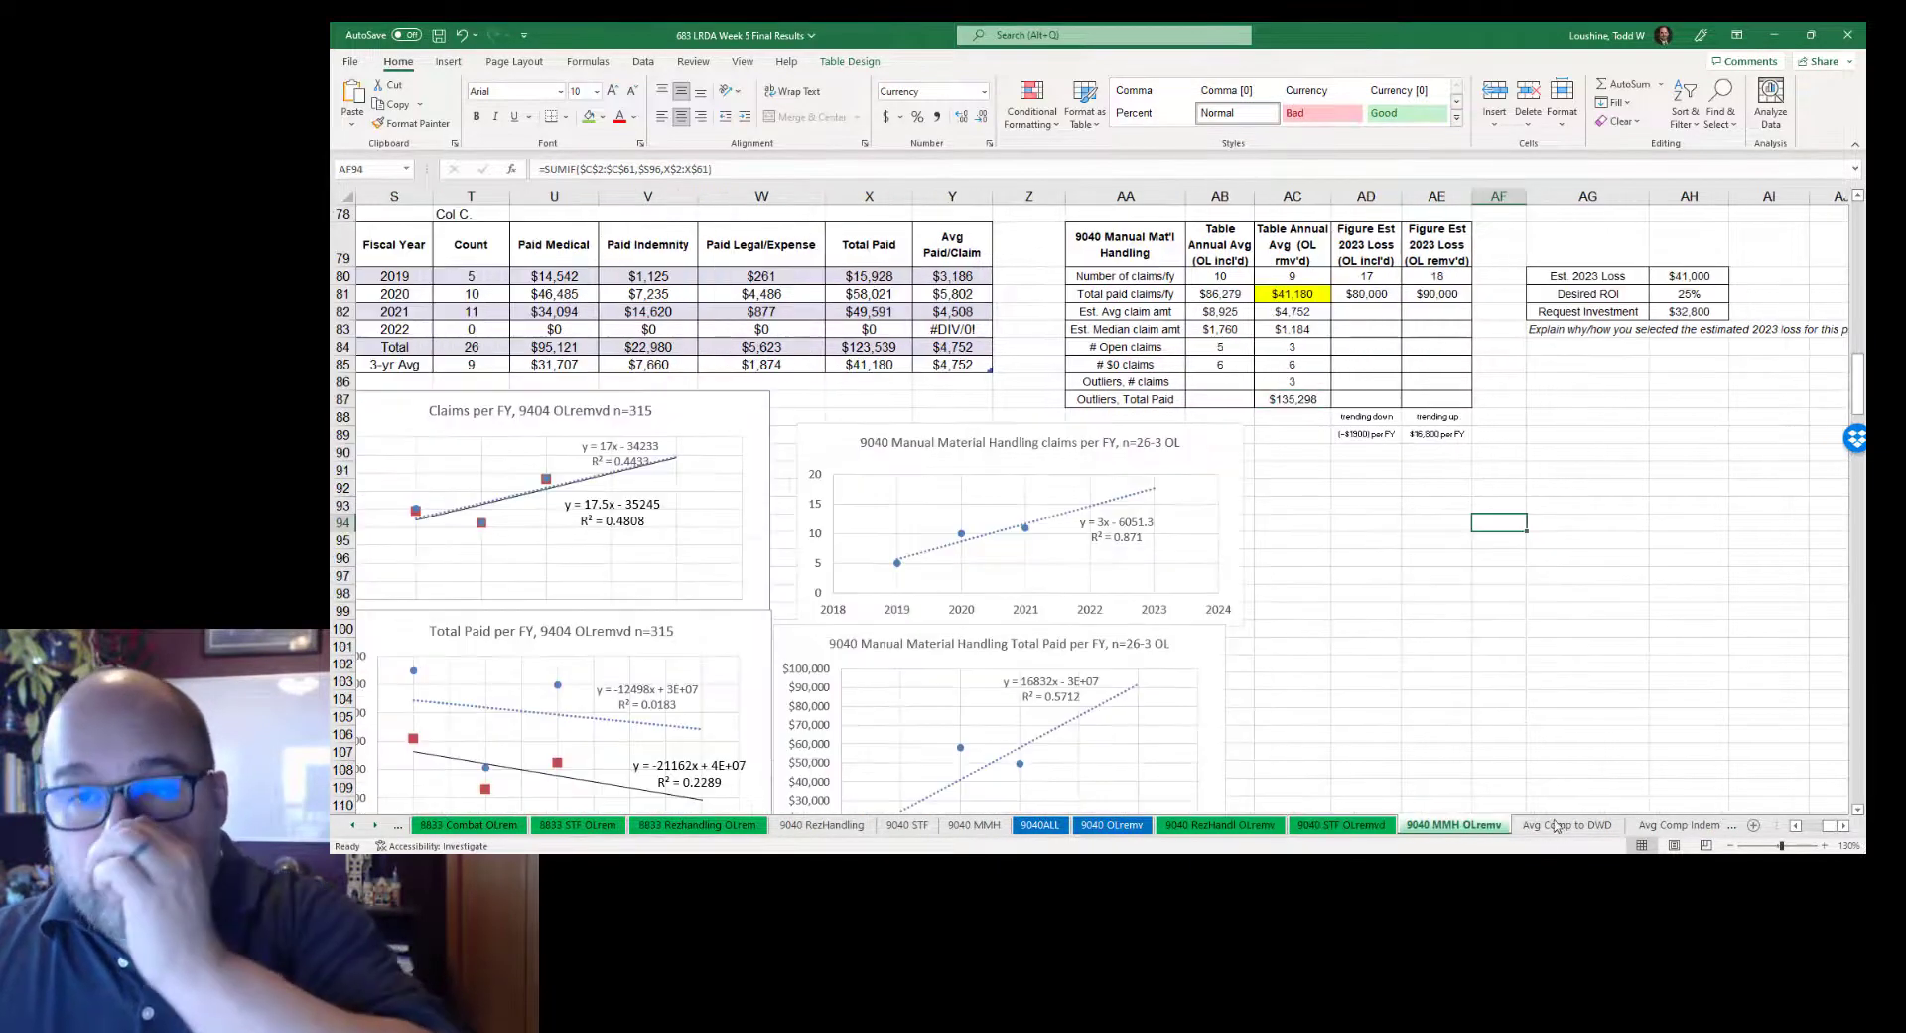
Step: View the Avg Comp to DWD and Avg Comp Indemnity Only sheets comparing causes with Wisconsin workers' compensation statistics
click(1564, 825)
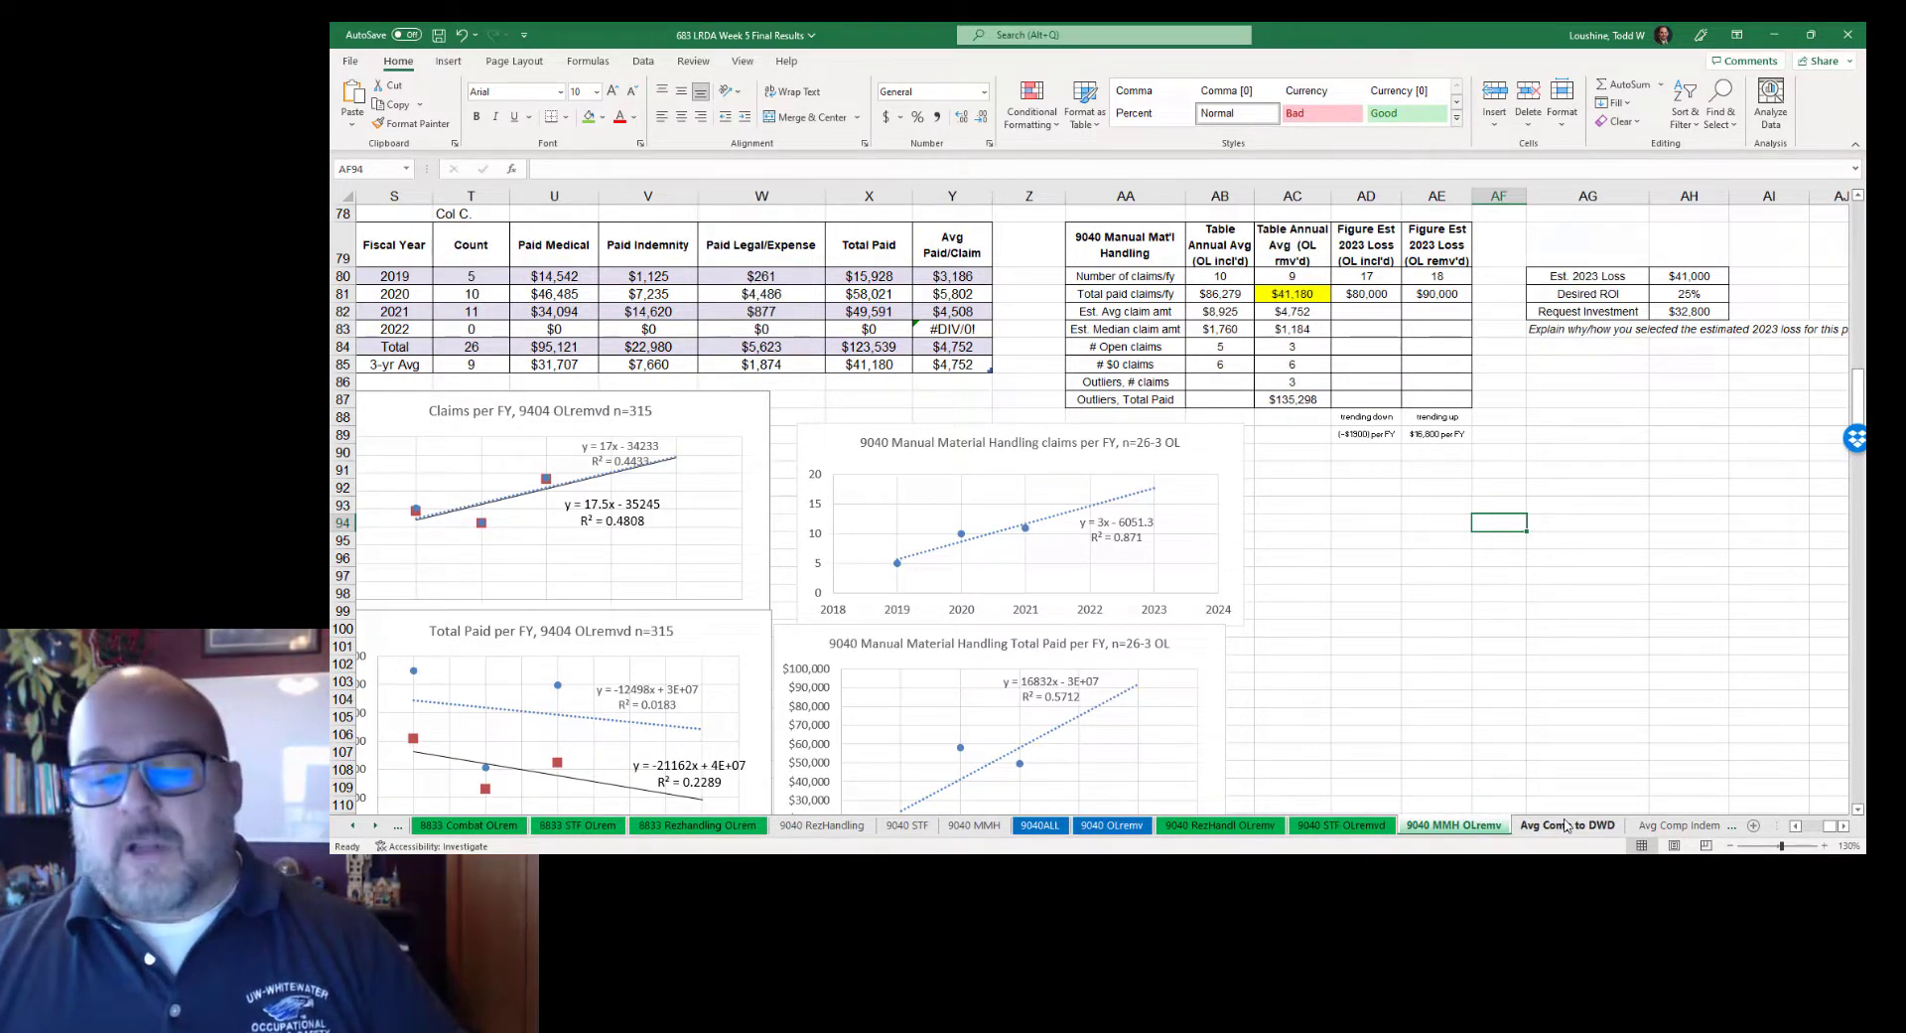
click(378, 826)
click(378, 827)
click(378, 826)
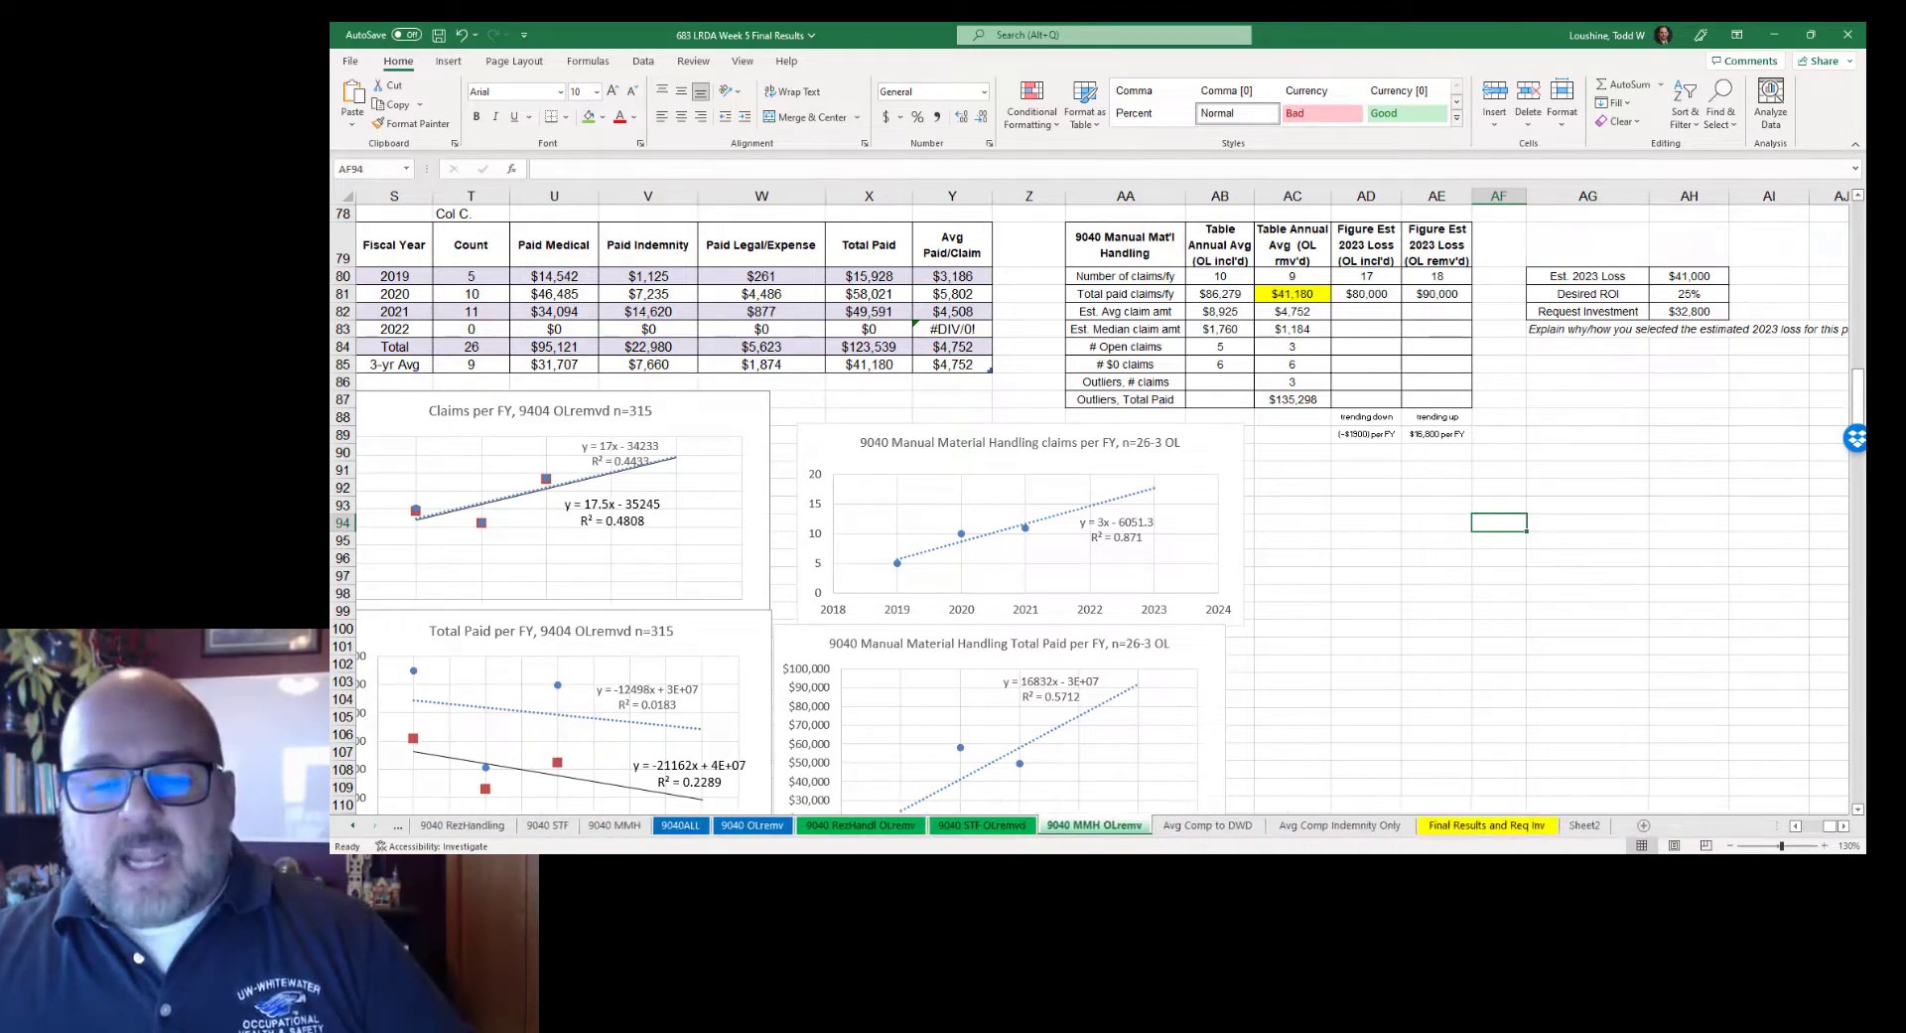
click(1206, 825)
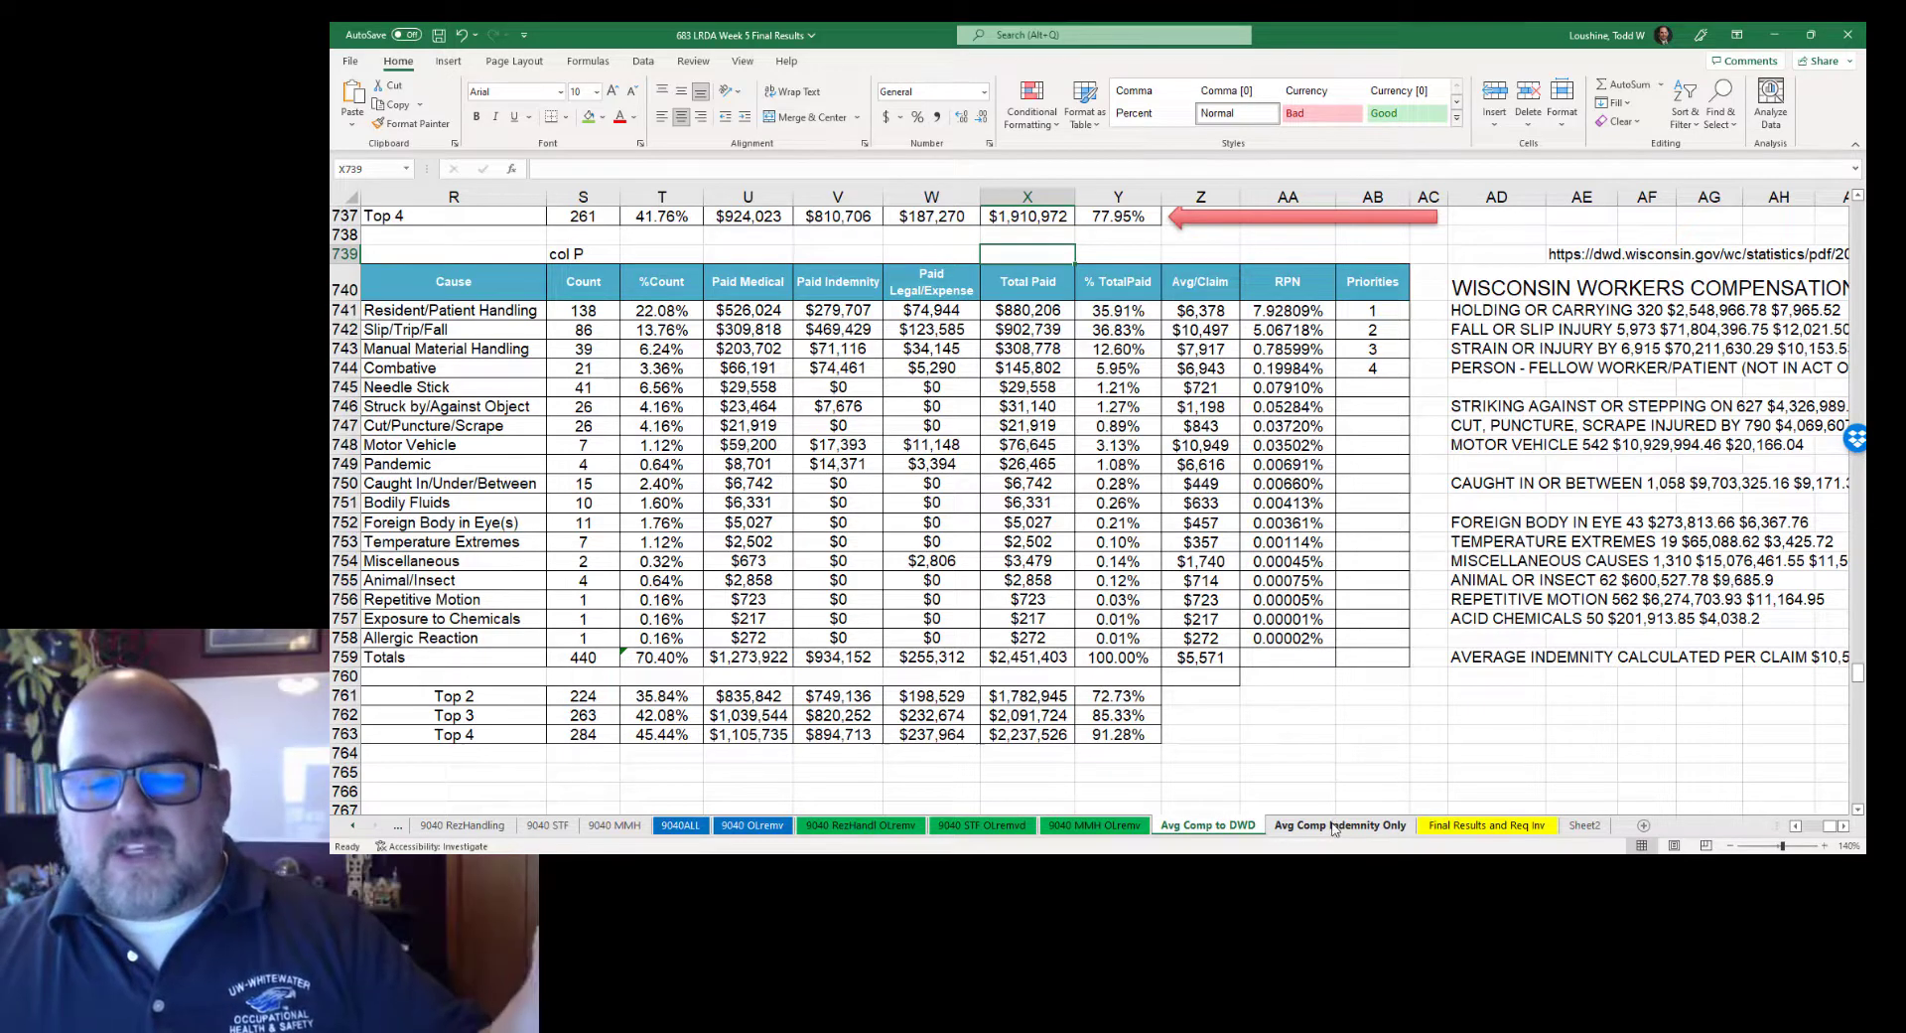
click(1335, 827)
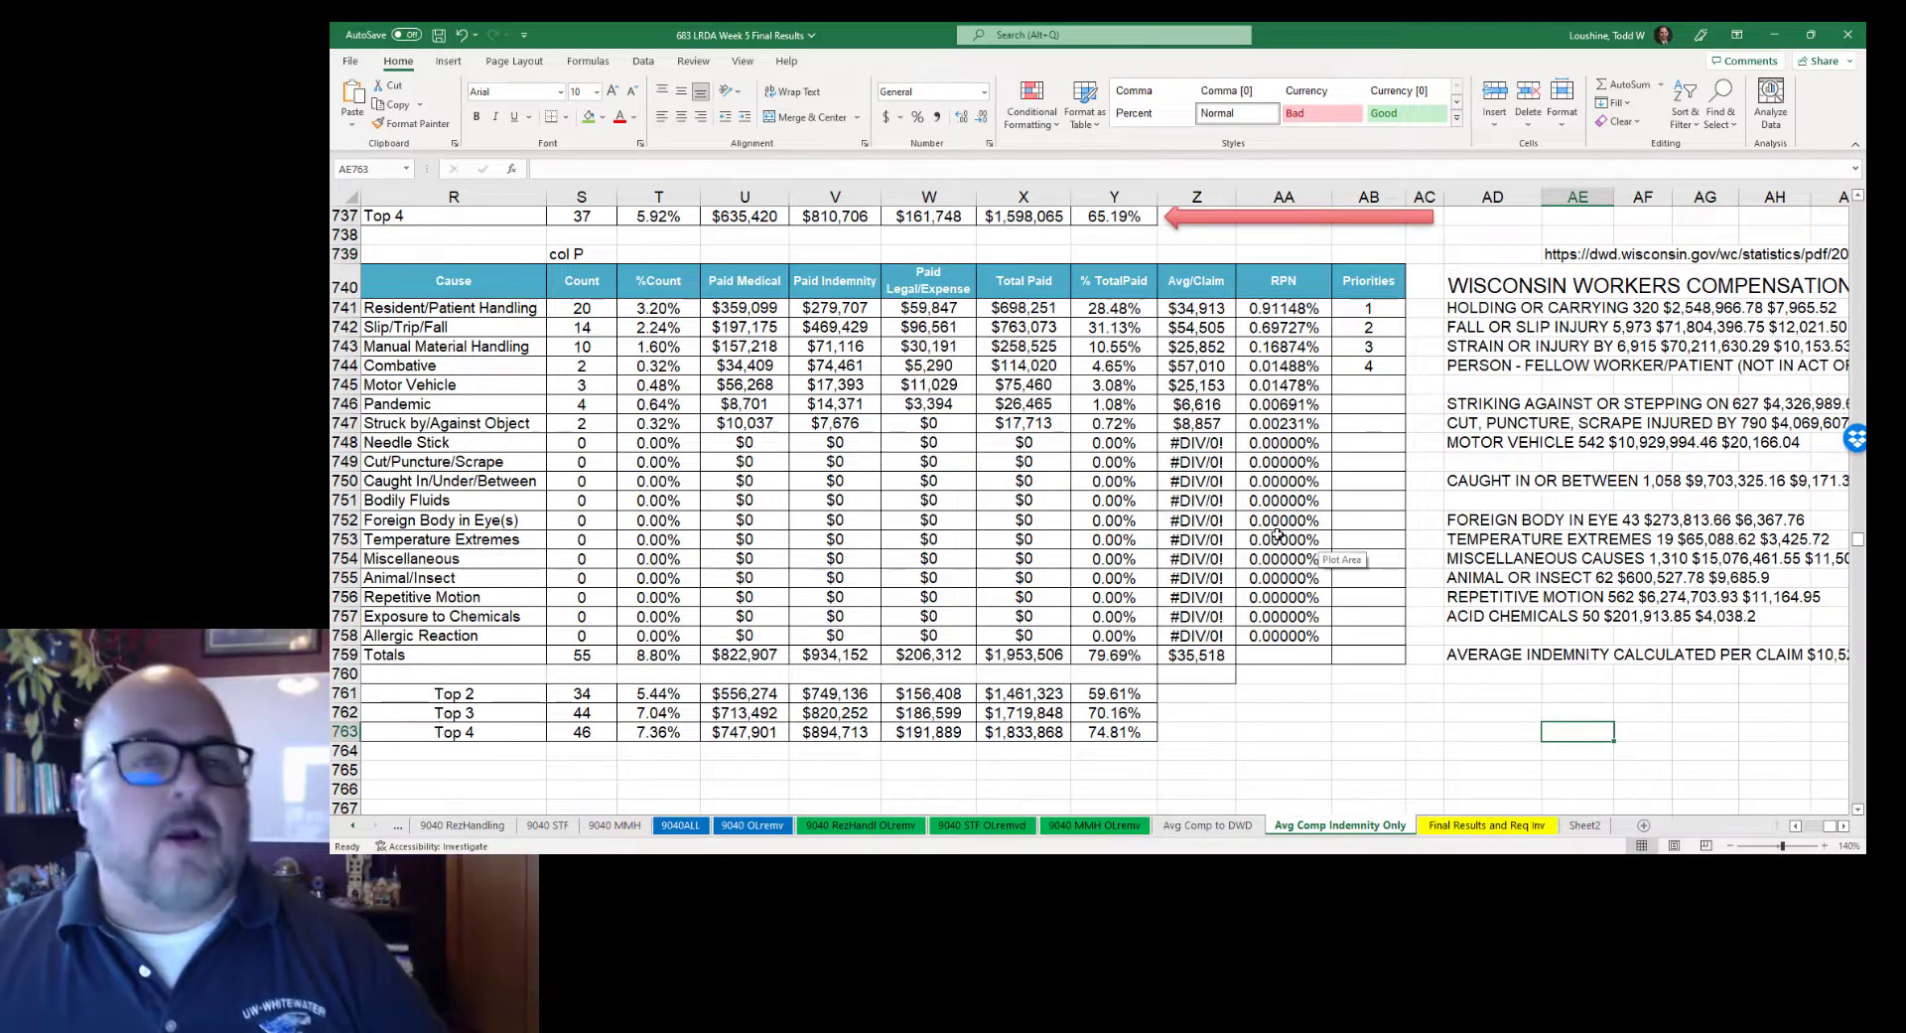
Step: Open the Final Results and Req Inv sheet and view its Final Results - Annual Averages table
click(1468, 824)
click(1796, 827)
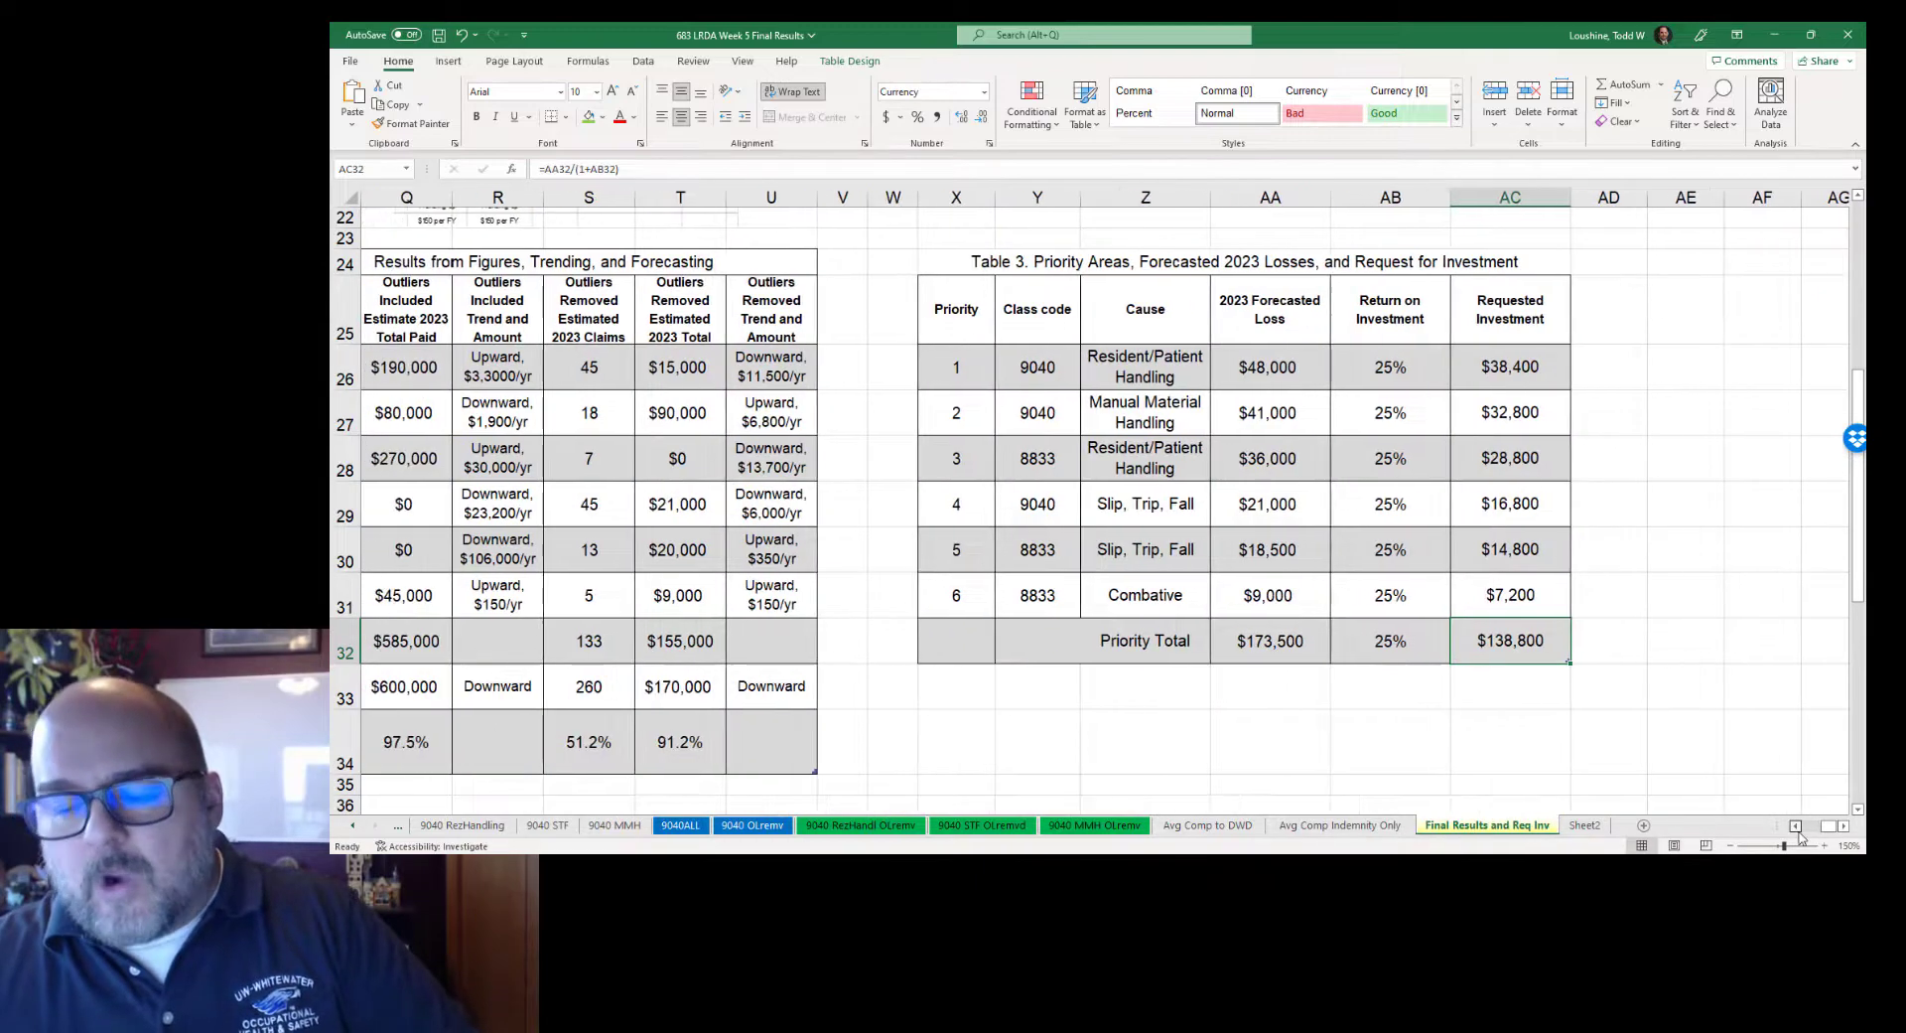
click(1796, 826)
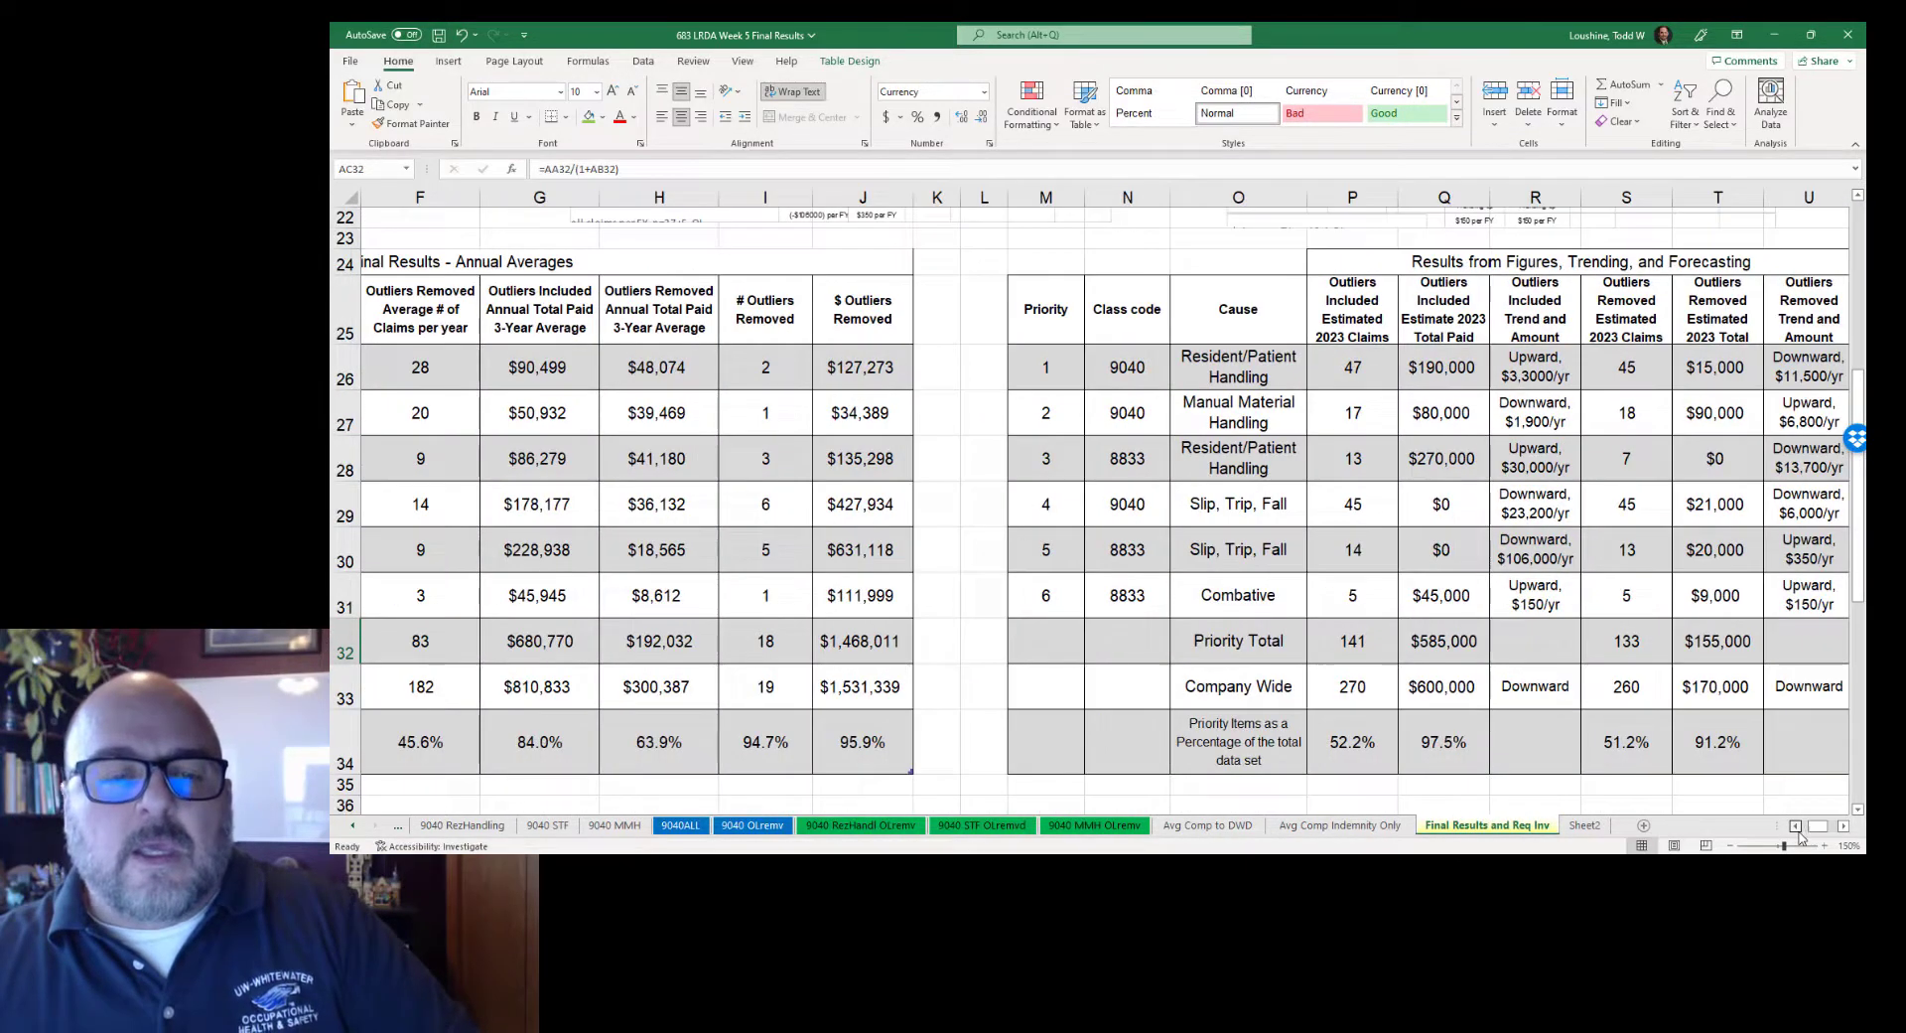
click(1796, 827)
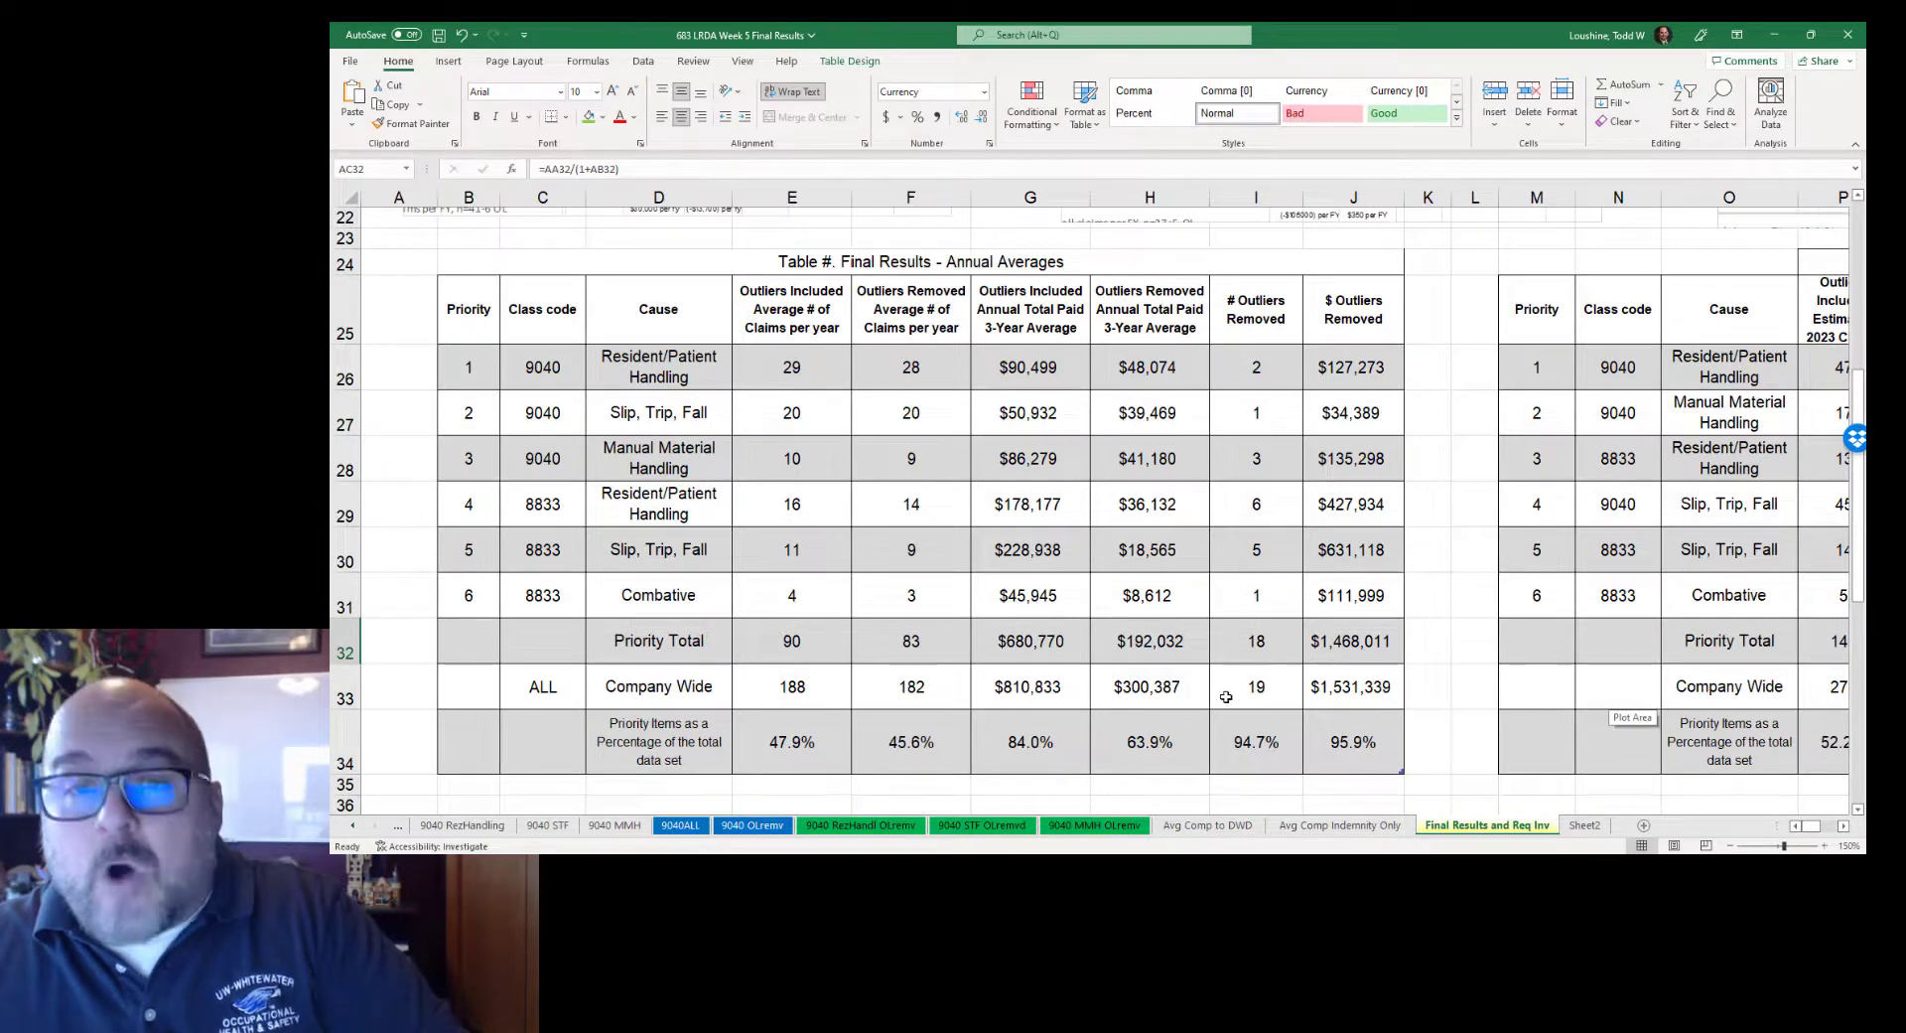
Step: Examine the row of priority items as a percentage of the total data set in the annual averages table
scroll(1374, 707, down, 1)
scroll(1375, 707, down, 1)
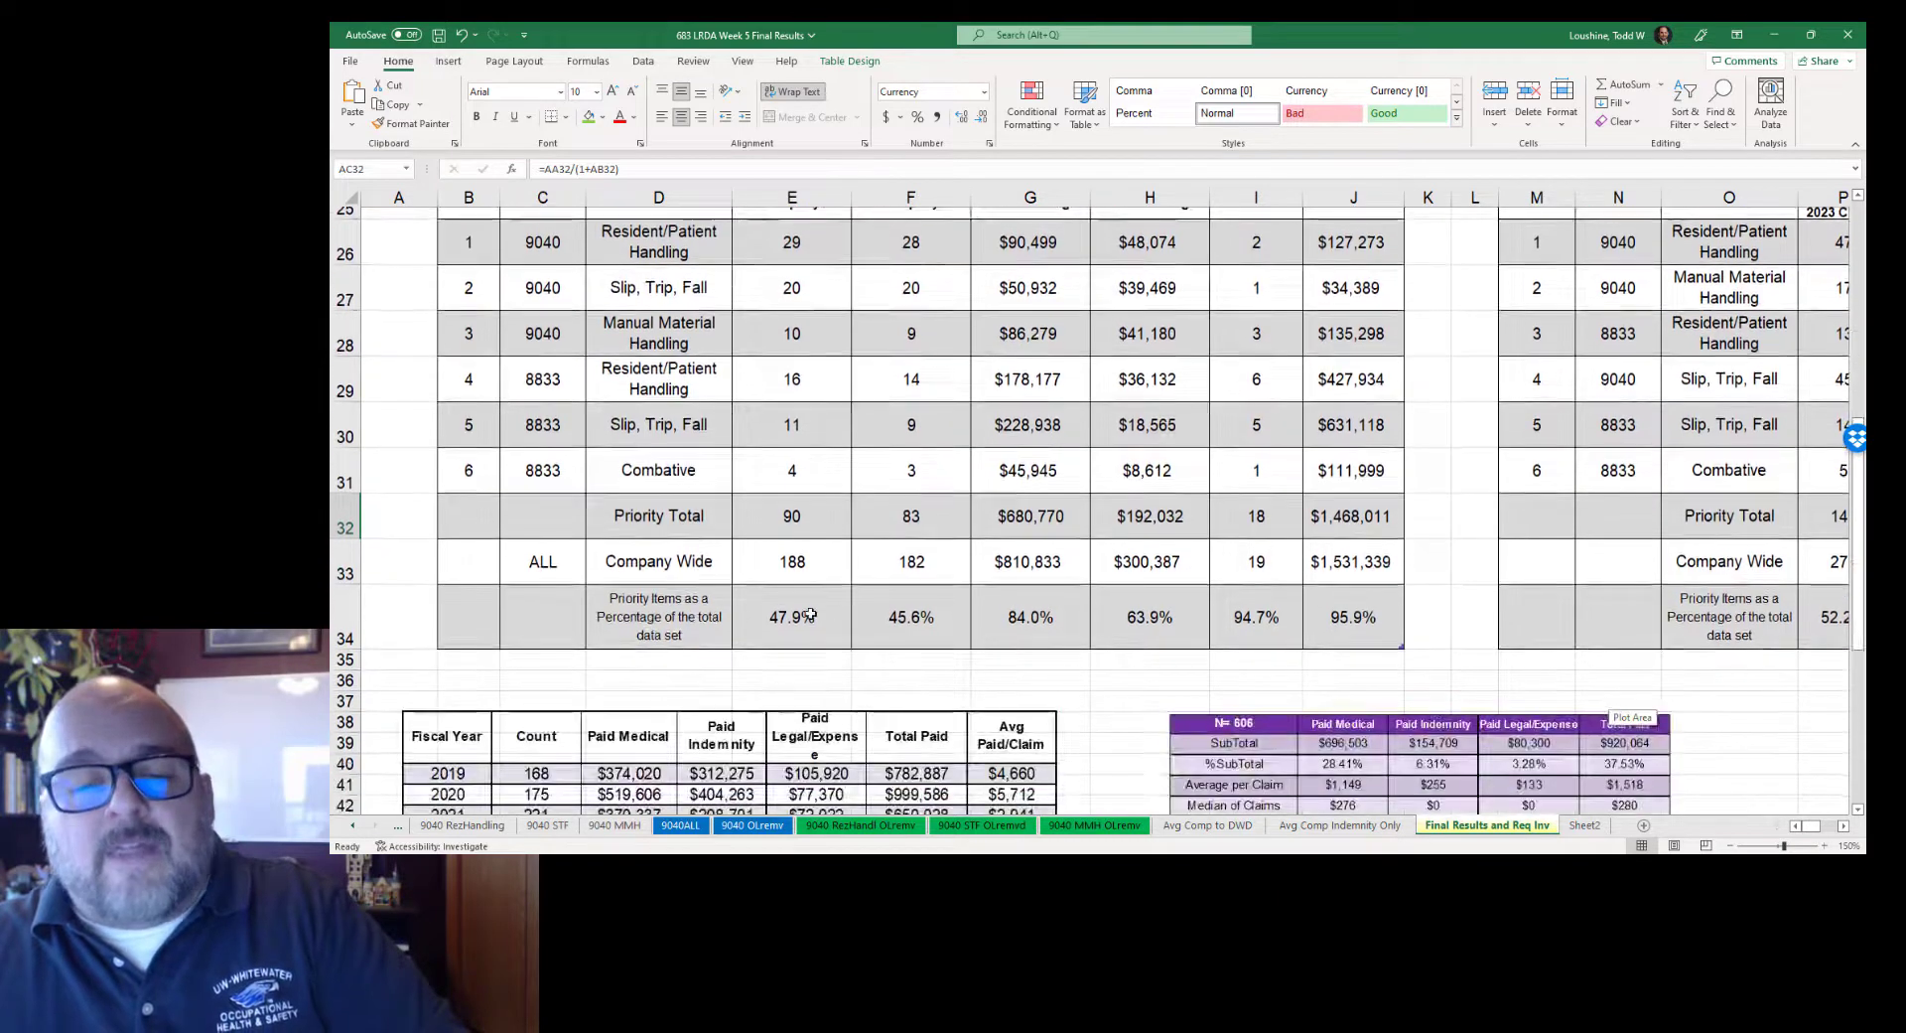
drag(799, 617, 1335, 623)
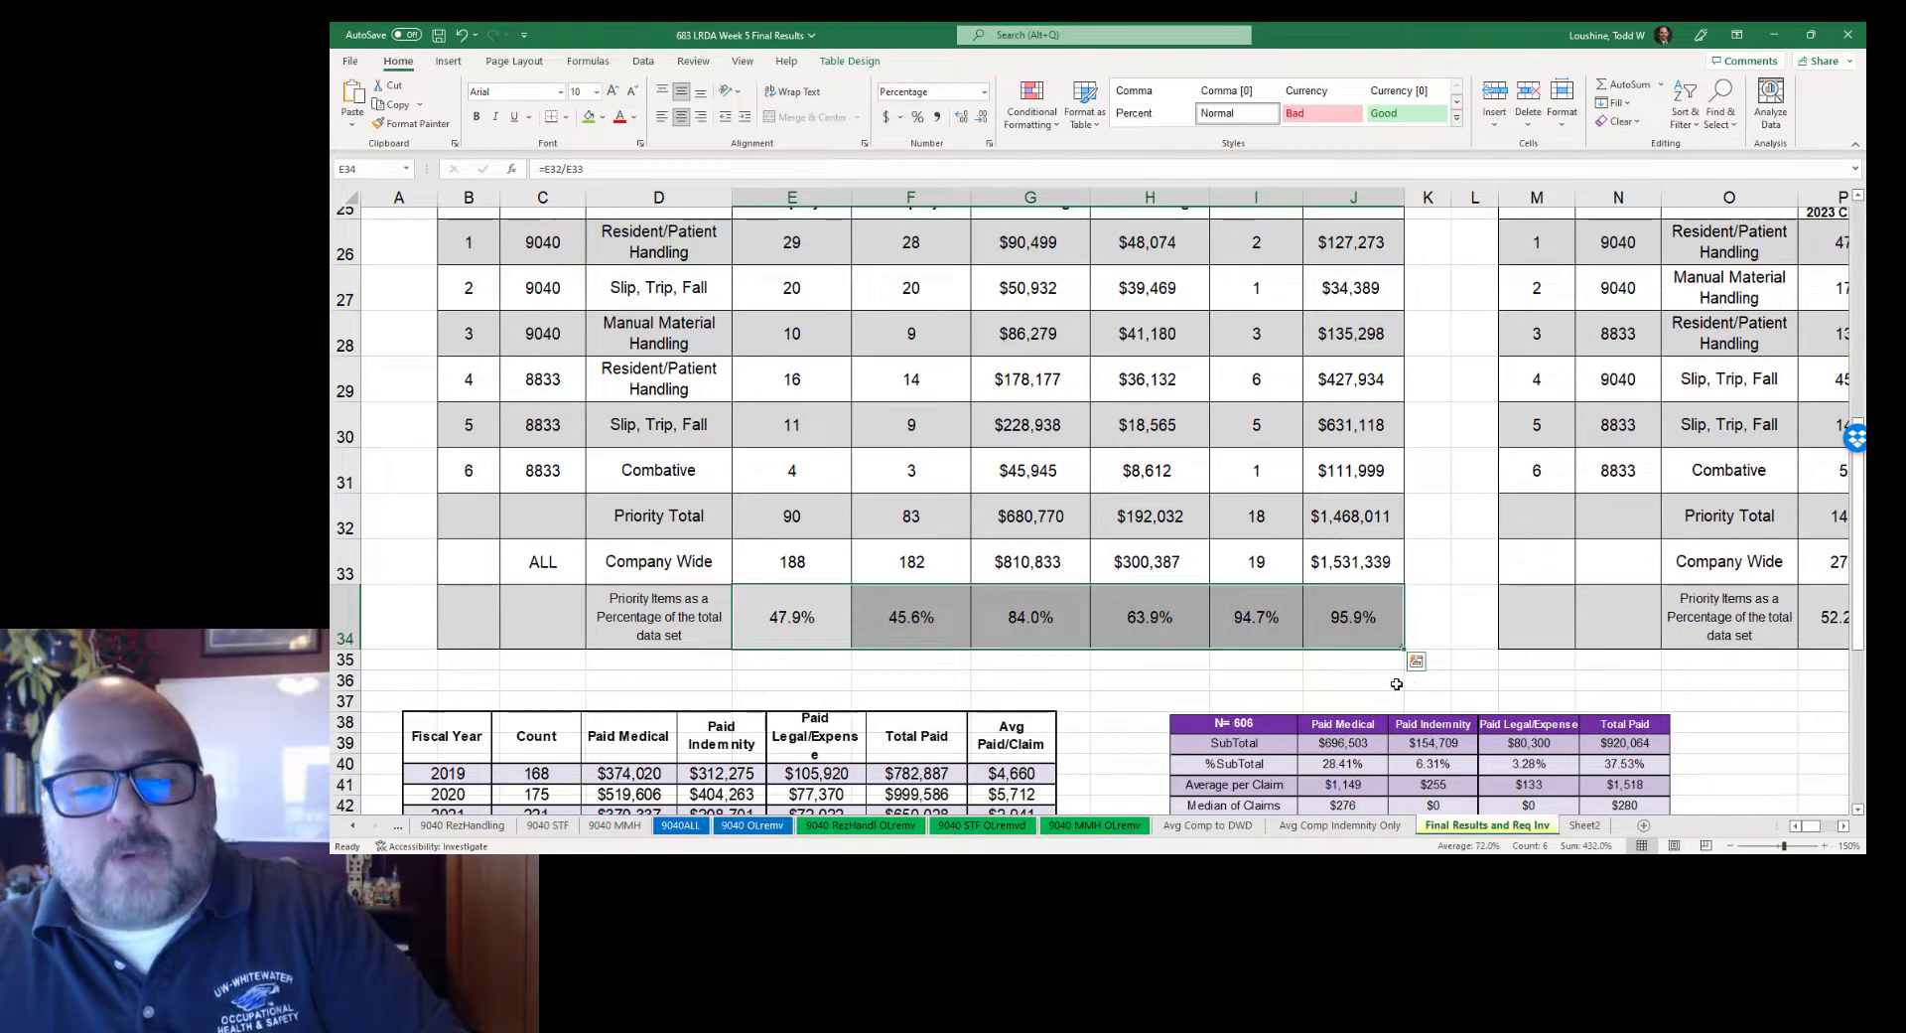
click(1338, 621)
click(1231, 619)
click(1146, 621)
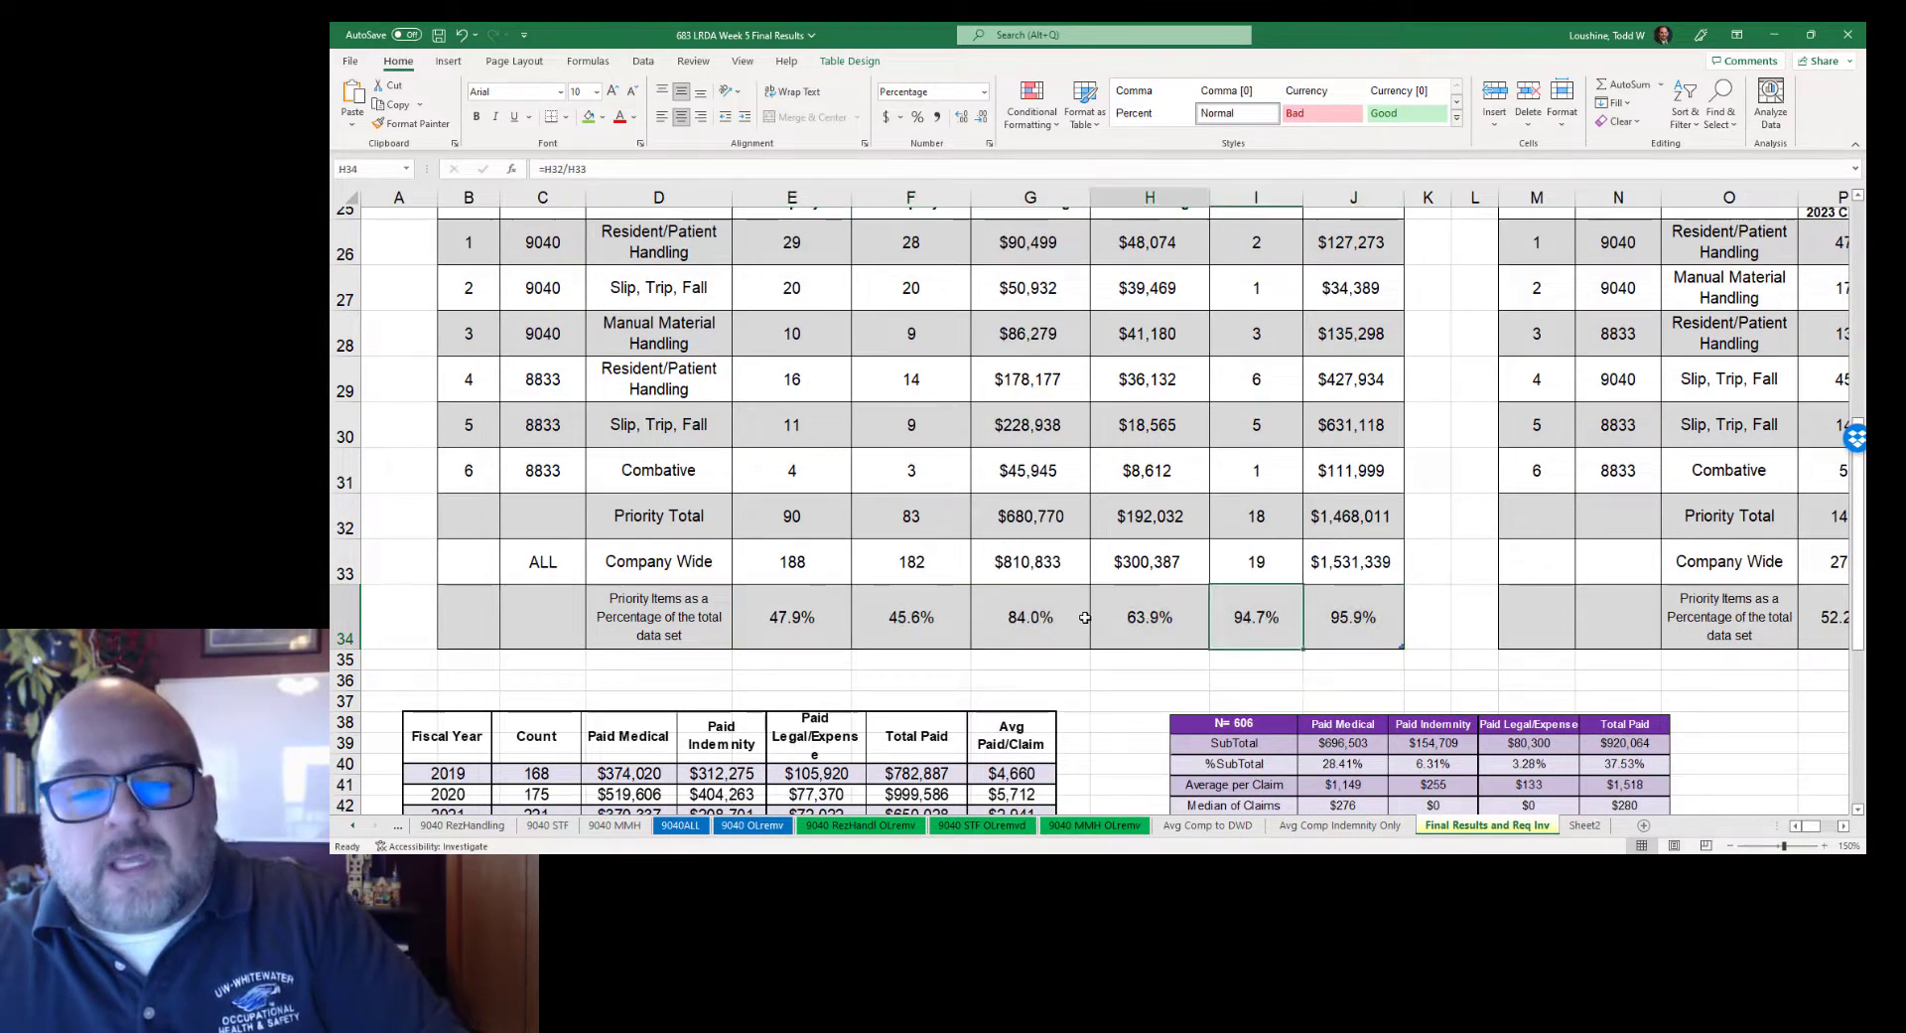
click(1061, 617)
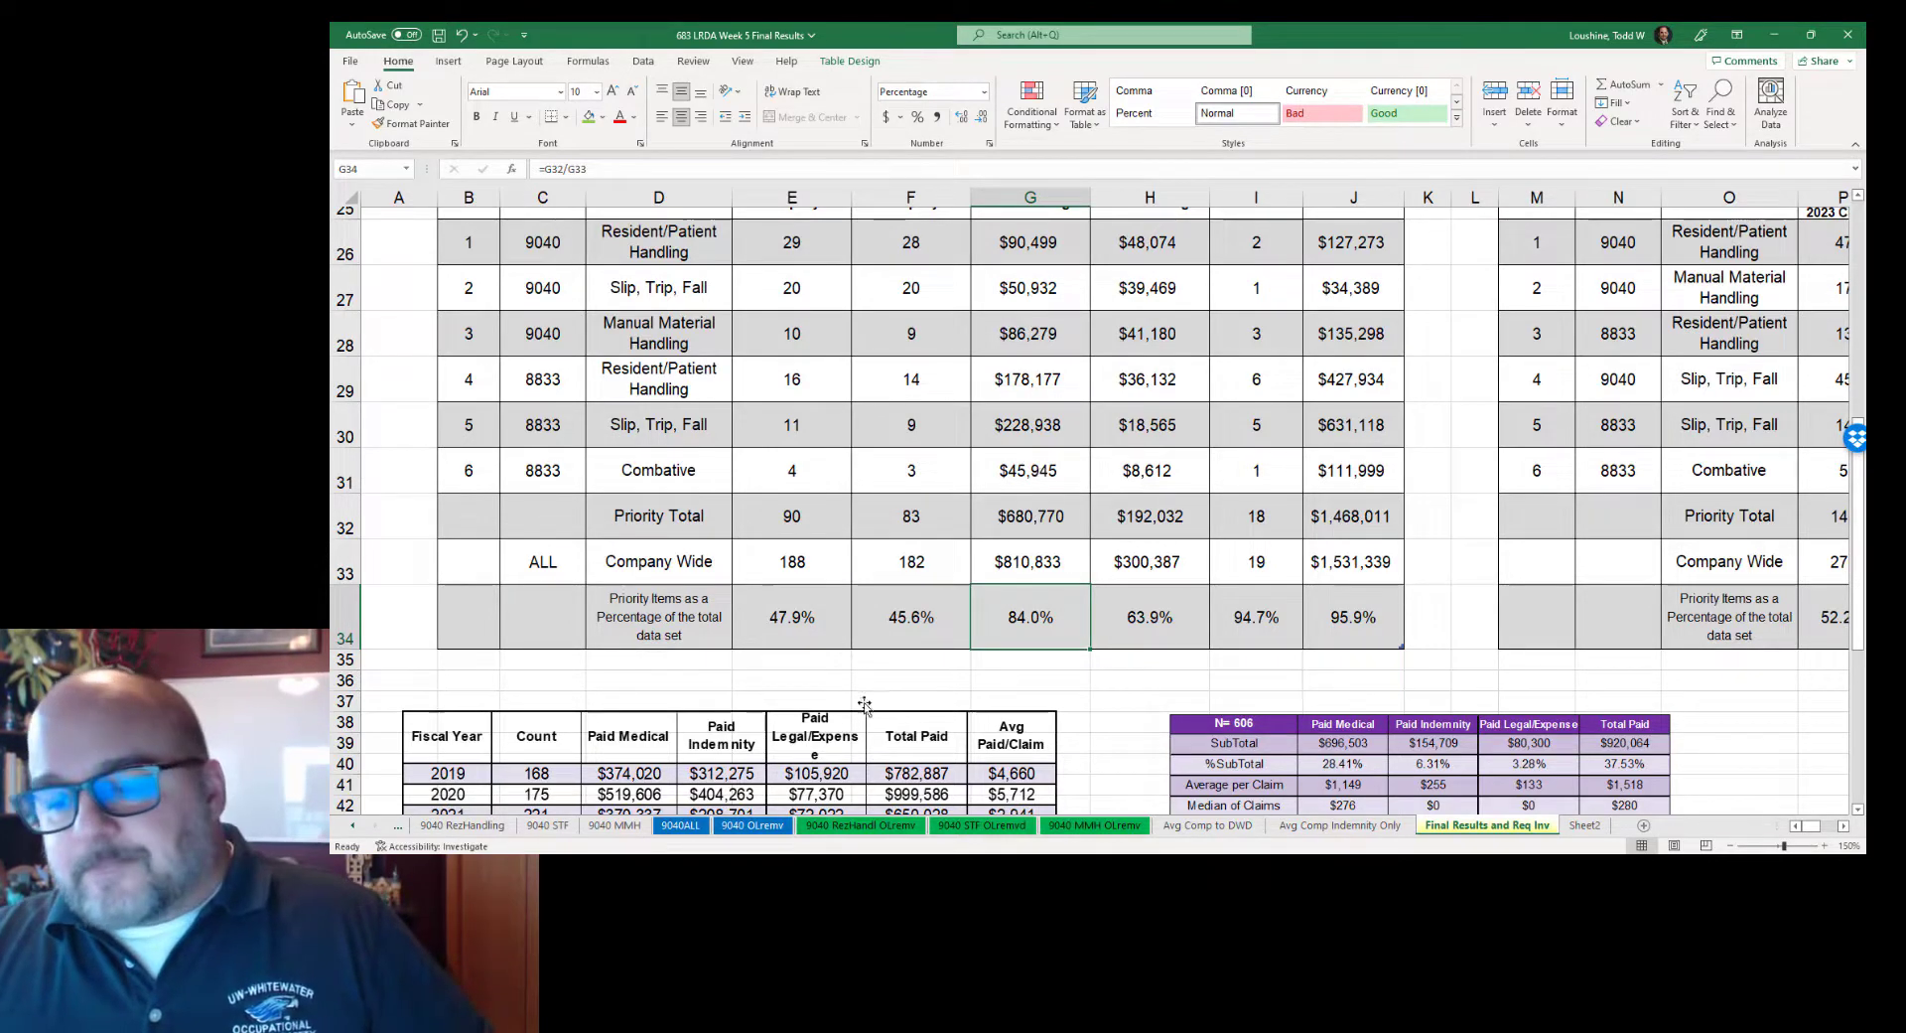
Step: Review the Results from Figures, Trending, and Forecasting table with its 2023 estimates and trend amounts
click(1843, 826)
scroll(1331, 669, right, 6)
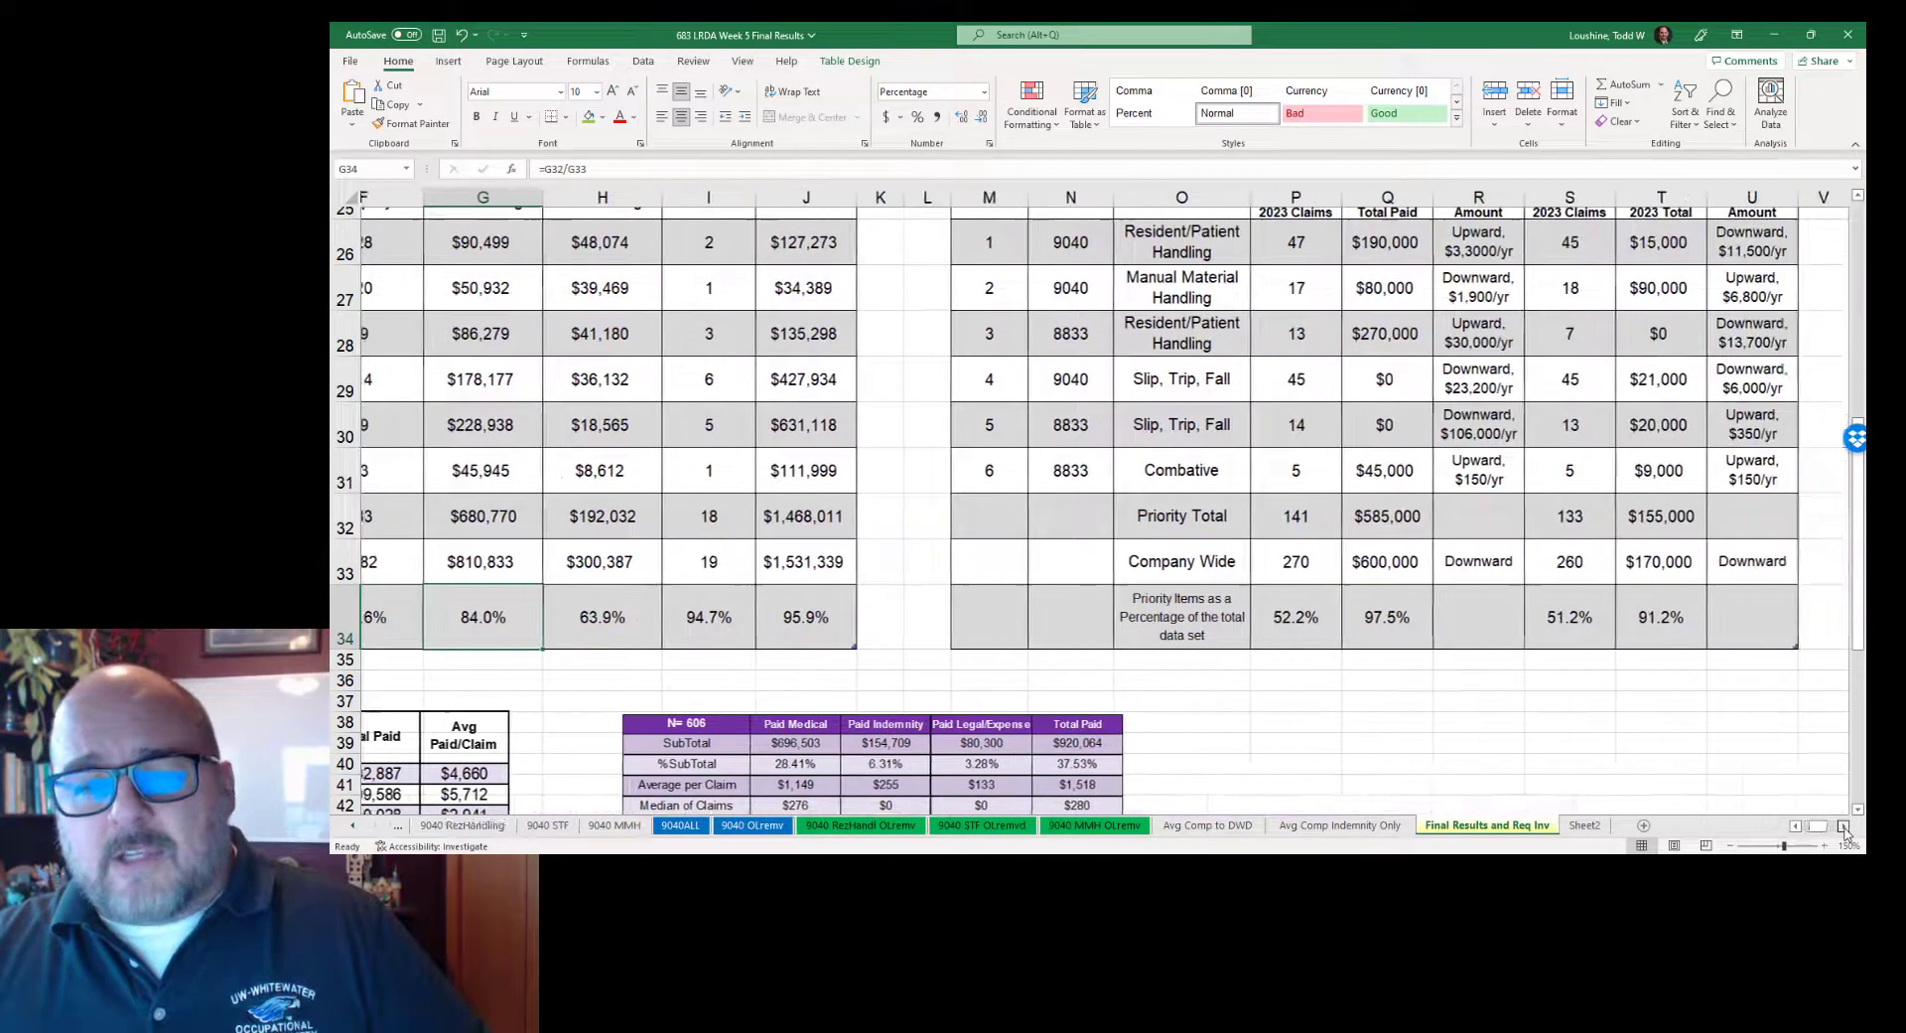
scroll(1332, 669, up, 1)
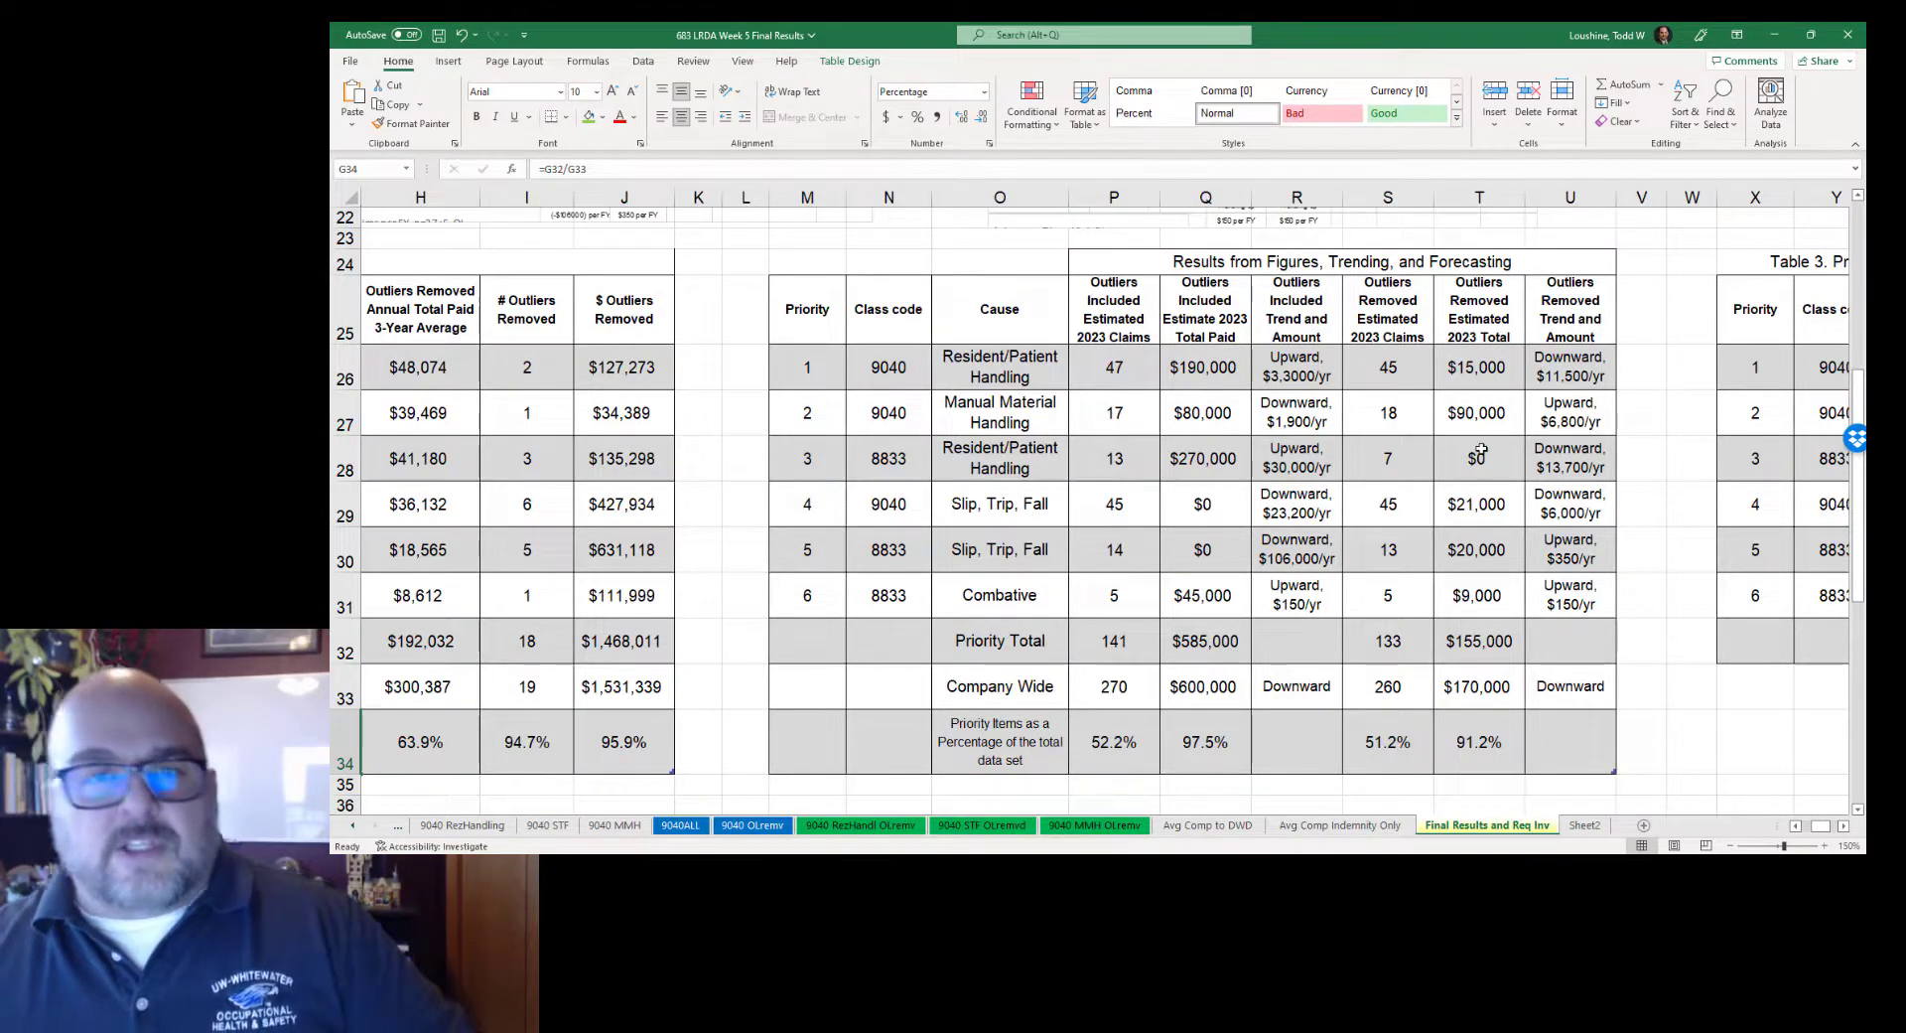
scroll(1290, 556, down, 1)
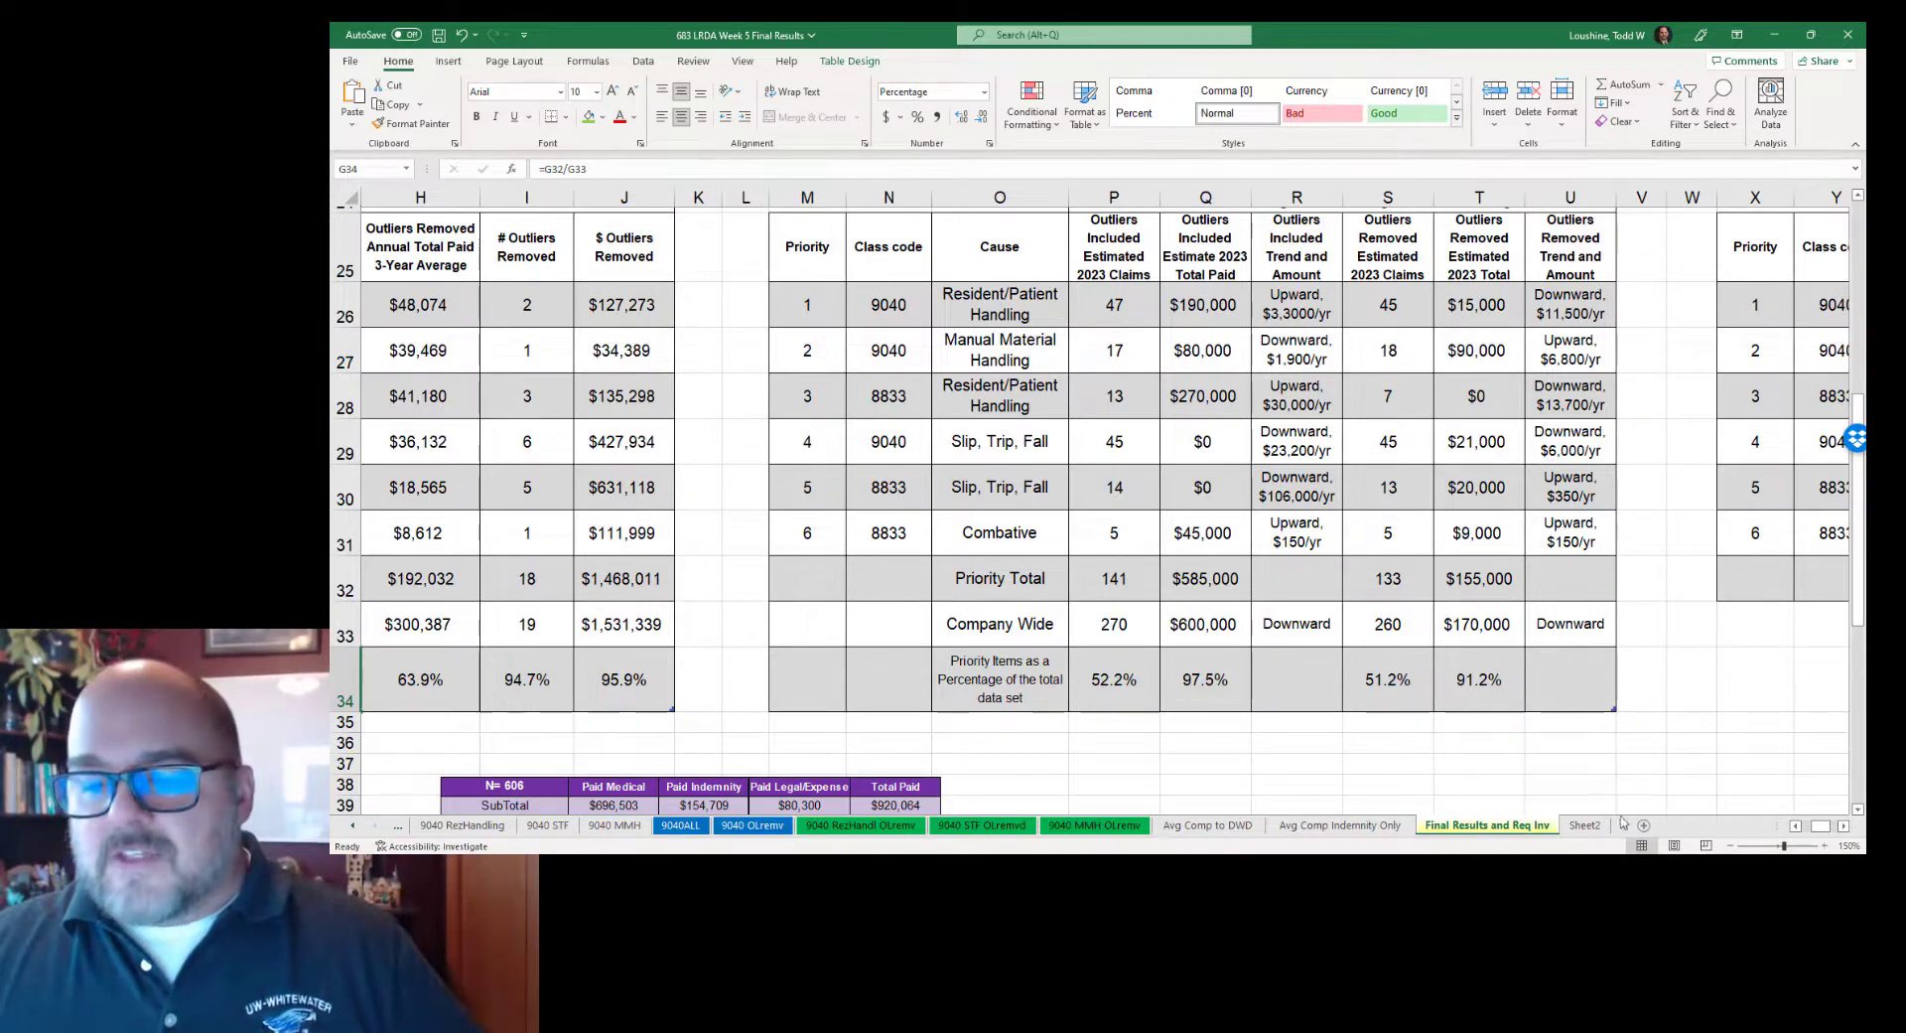
Step: Bring Table 3, with the priority areas, forecasted 2023 losses and request for investment, fully into view
click(1844, 827)
click(1844, 826)
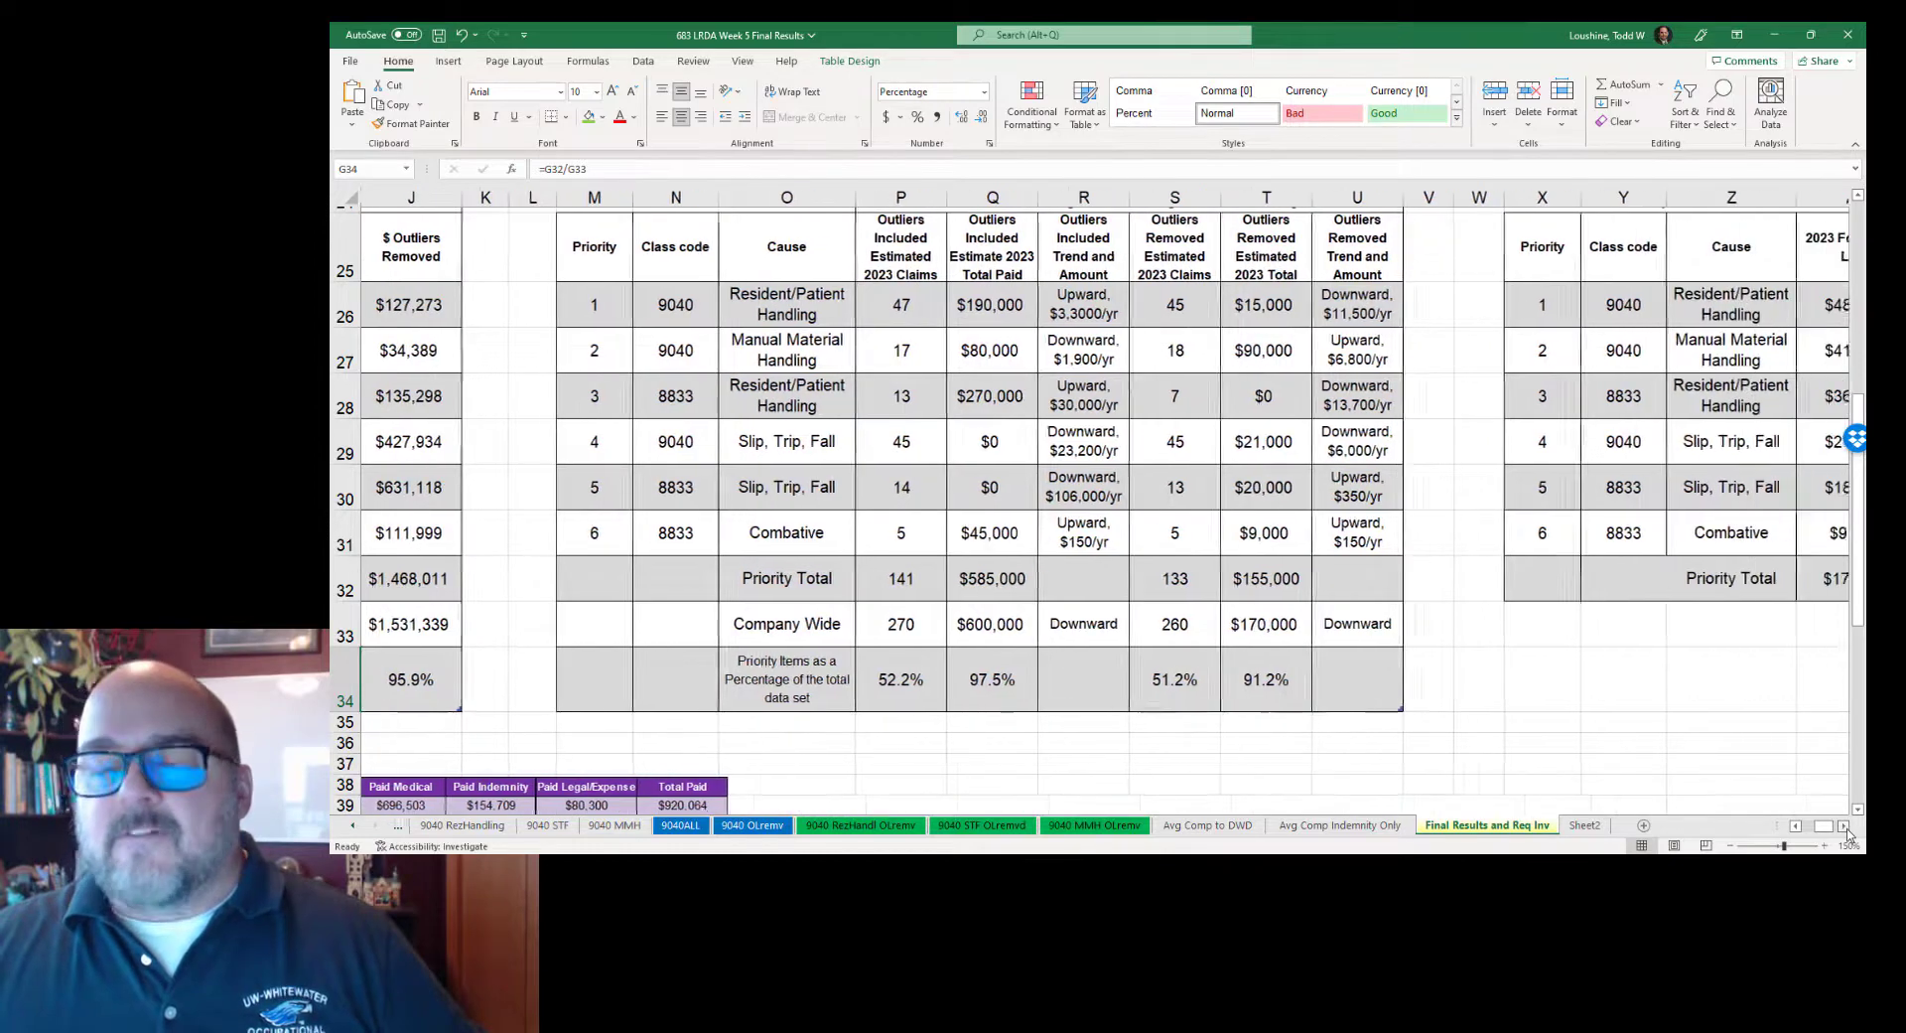
click(1844, 827)
click(1844, 826)
click(1844, 826)
click(1844, 826)
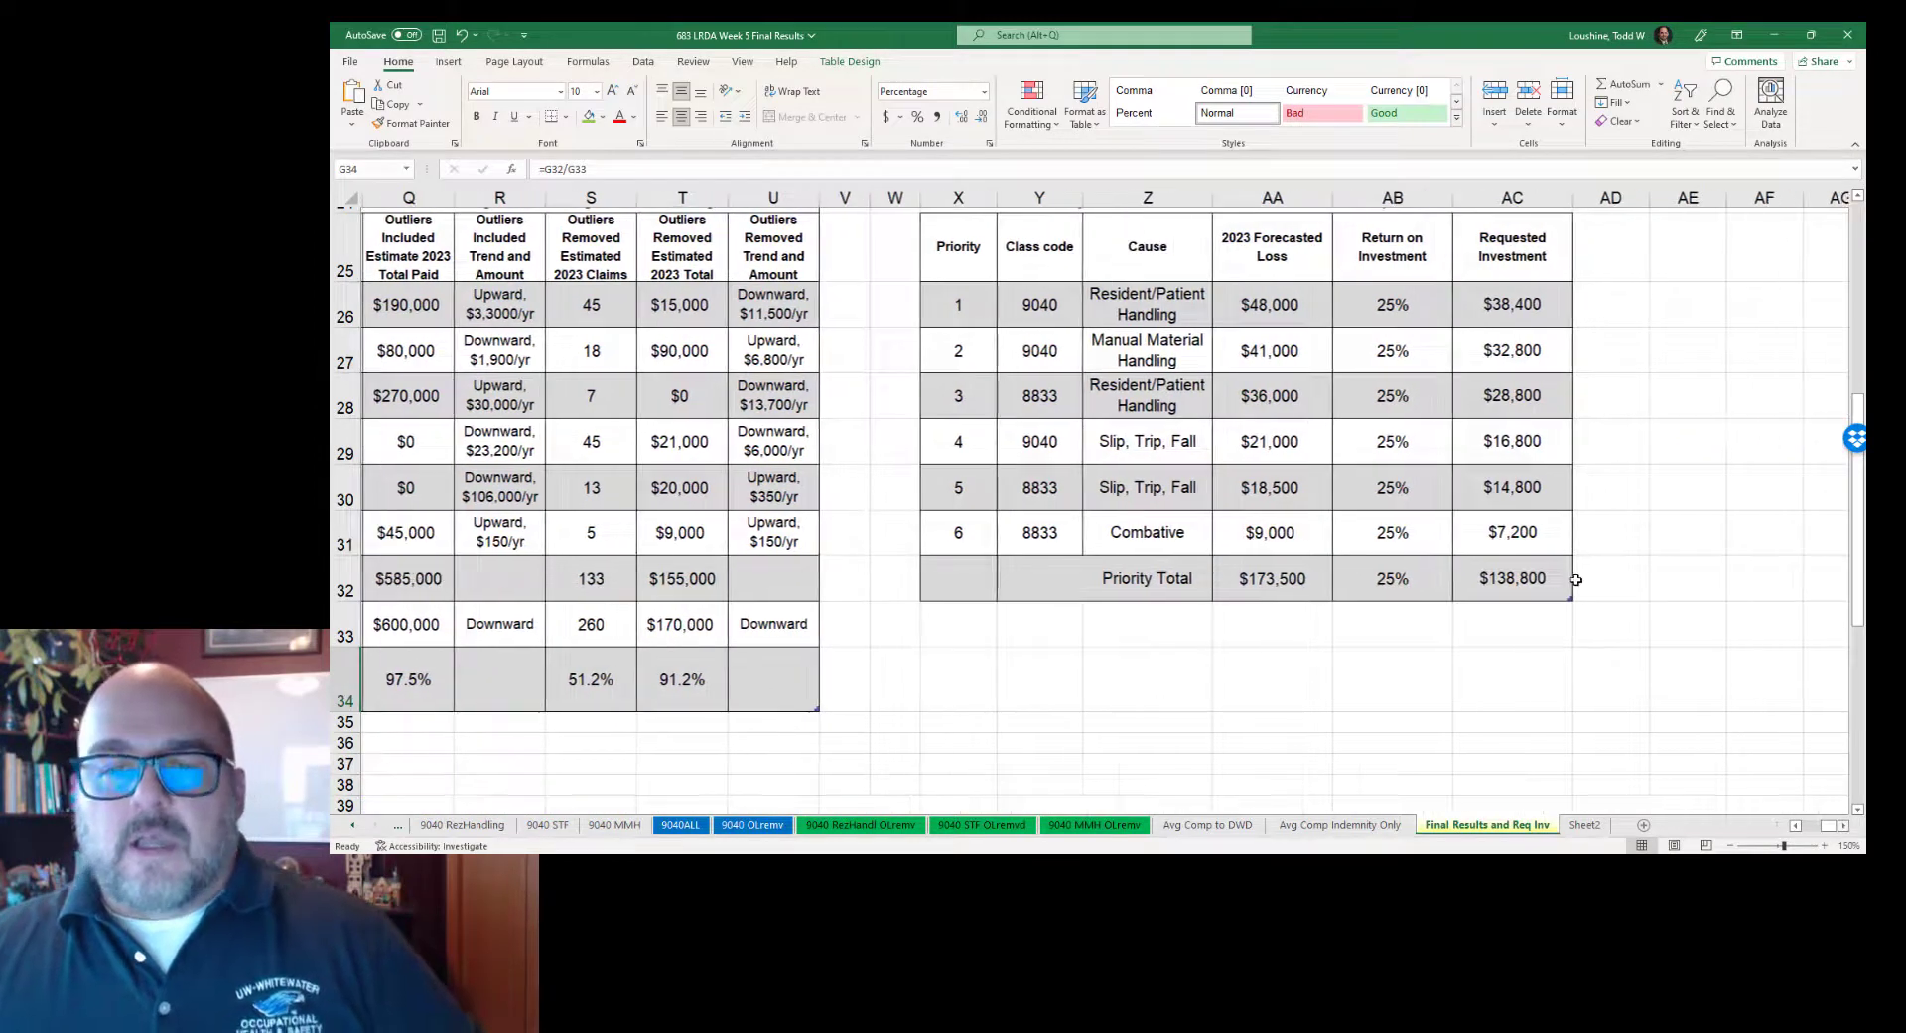
click(1844, 826)
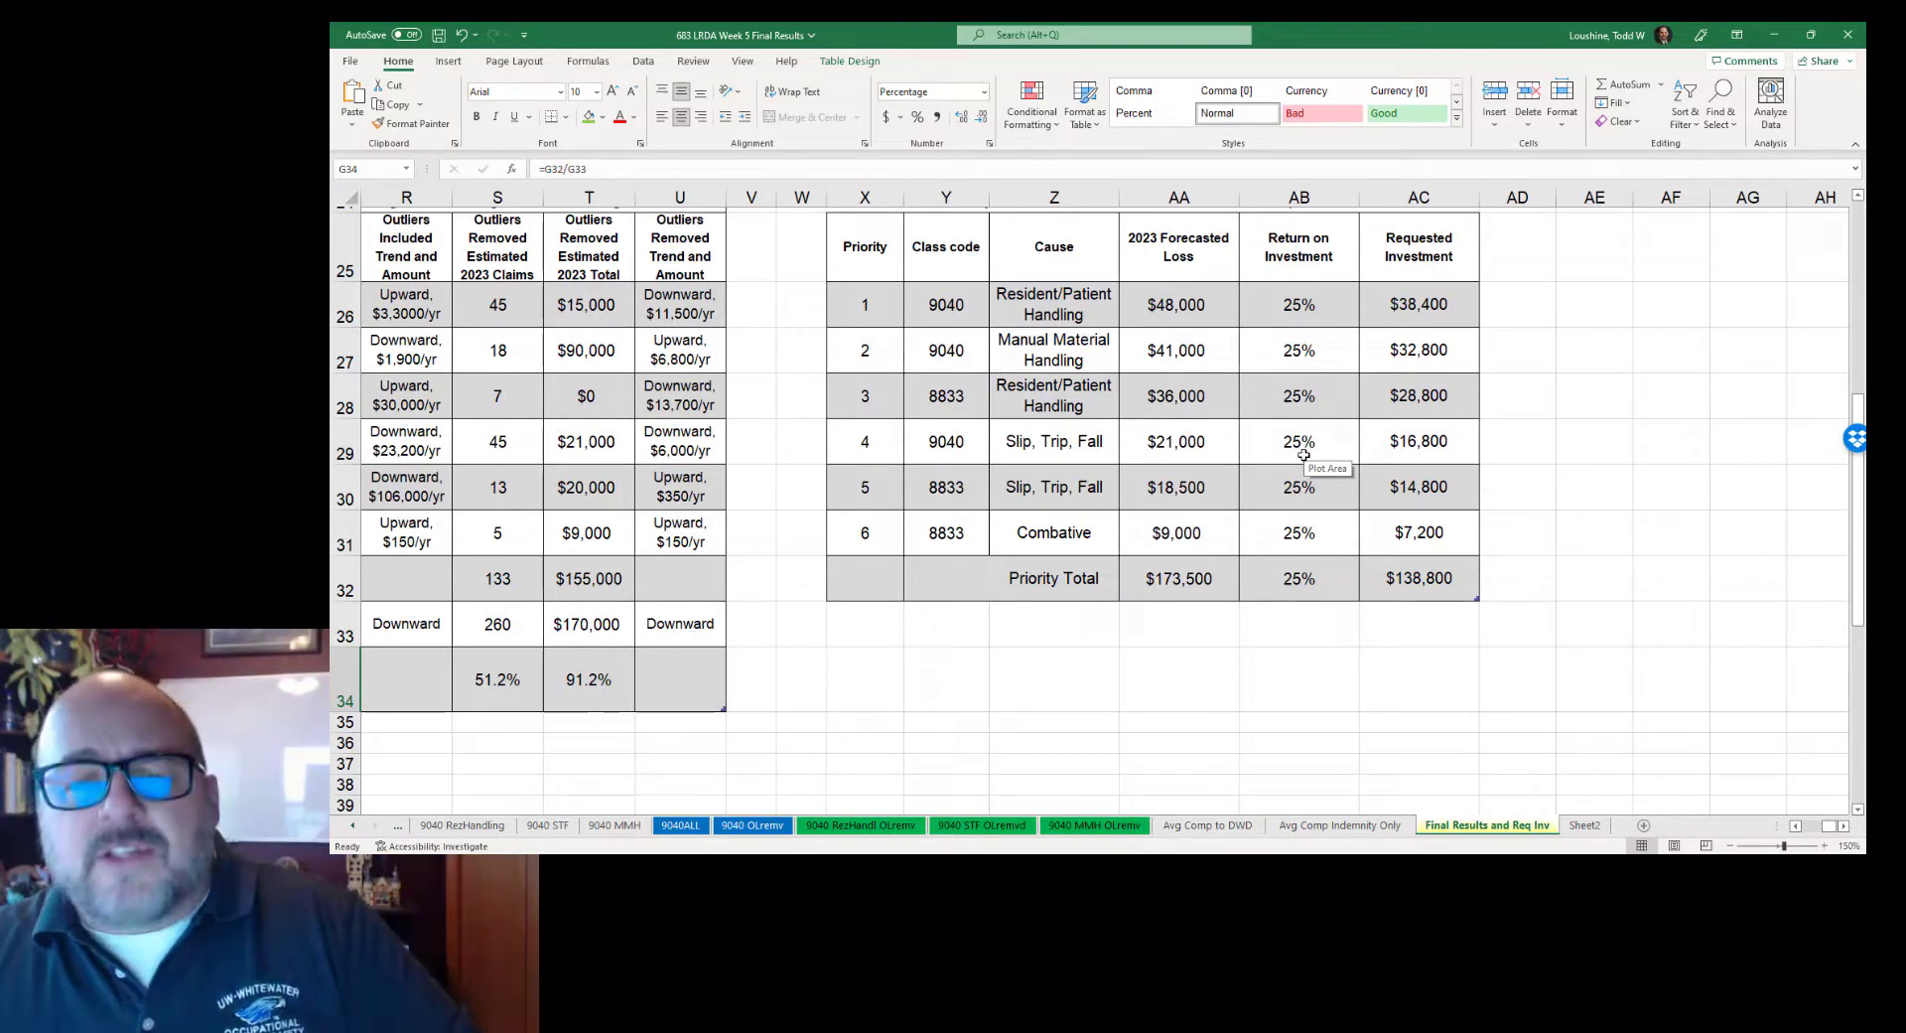
click(1857, 197)
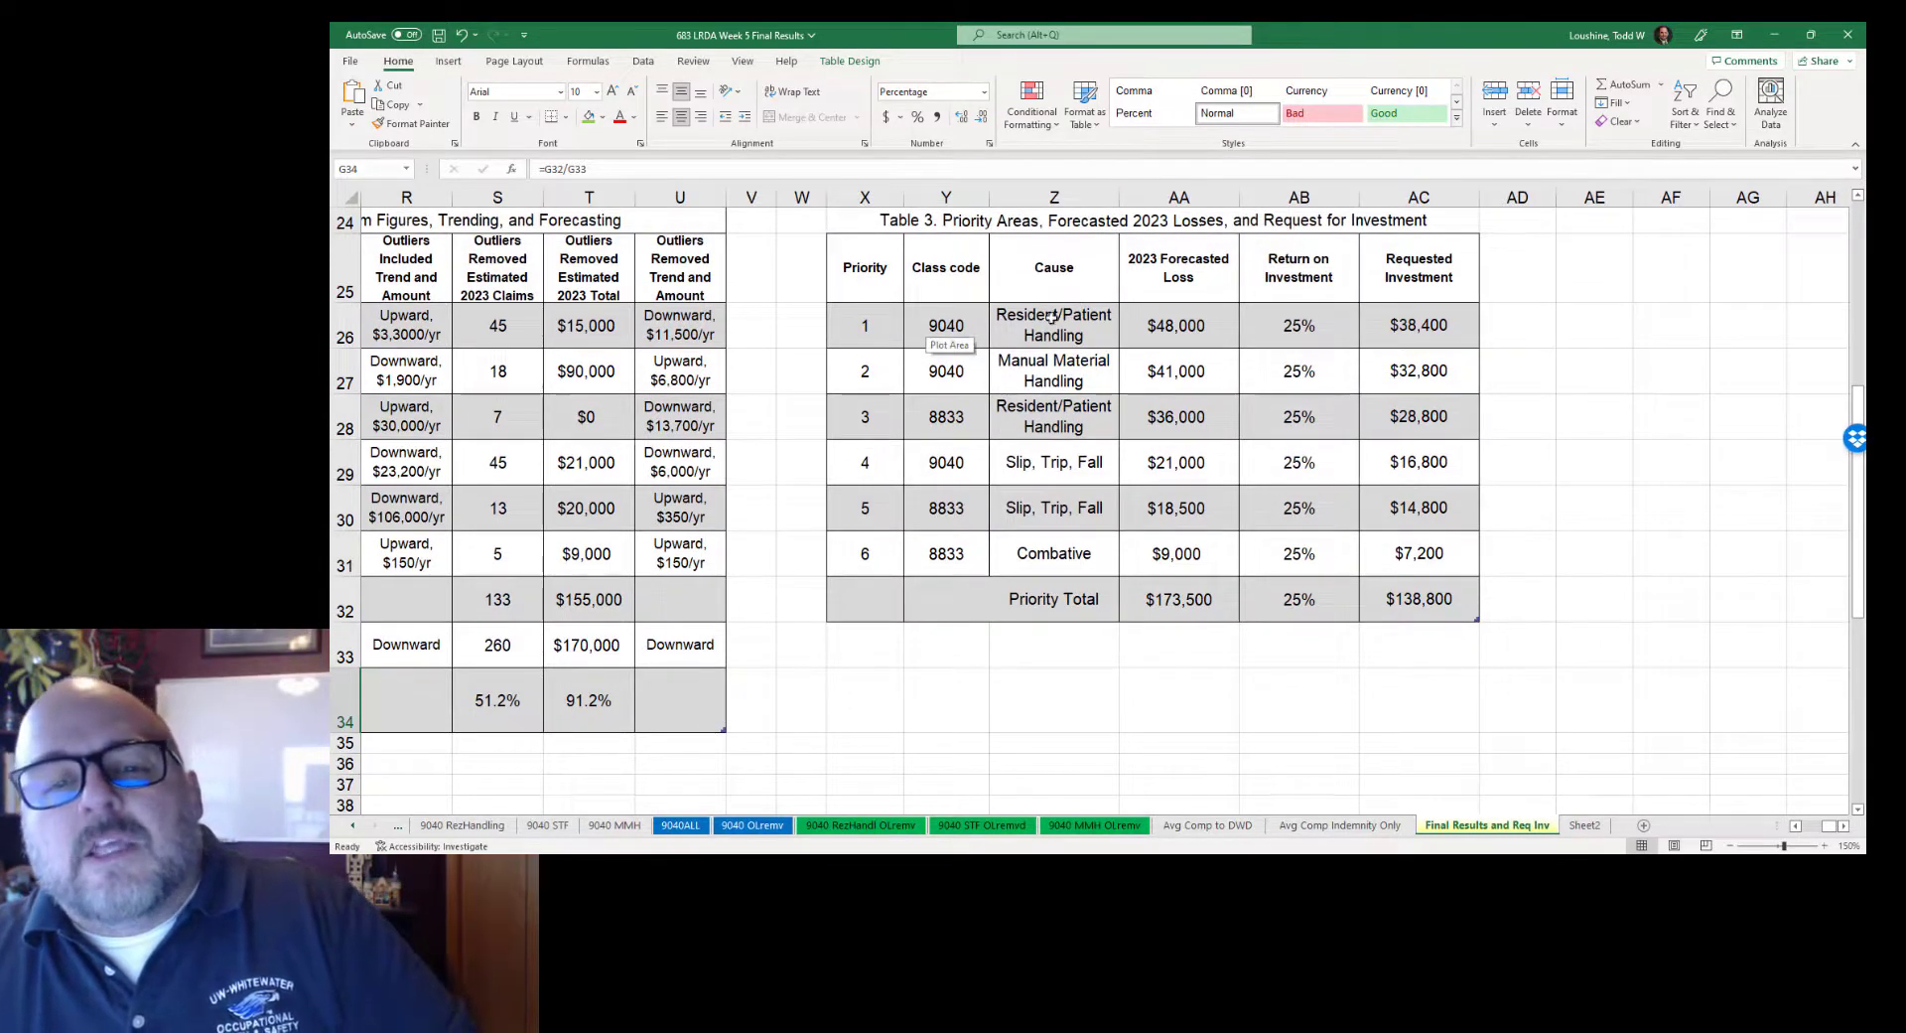
Step: Examine the 2023 Forecasted Loss values of the six priorities and the first Return on Investment cell in Table 3
click(1210, 329)
drag(1209, 329, 1203, 552)
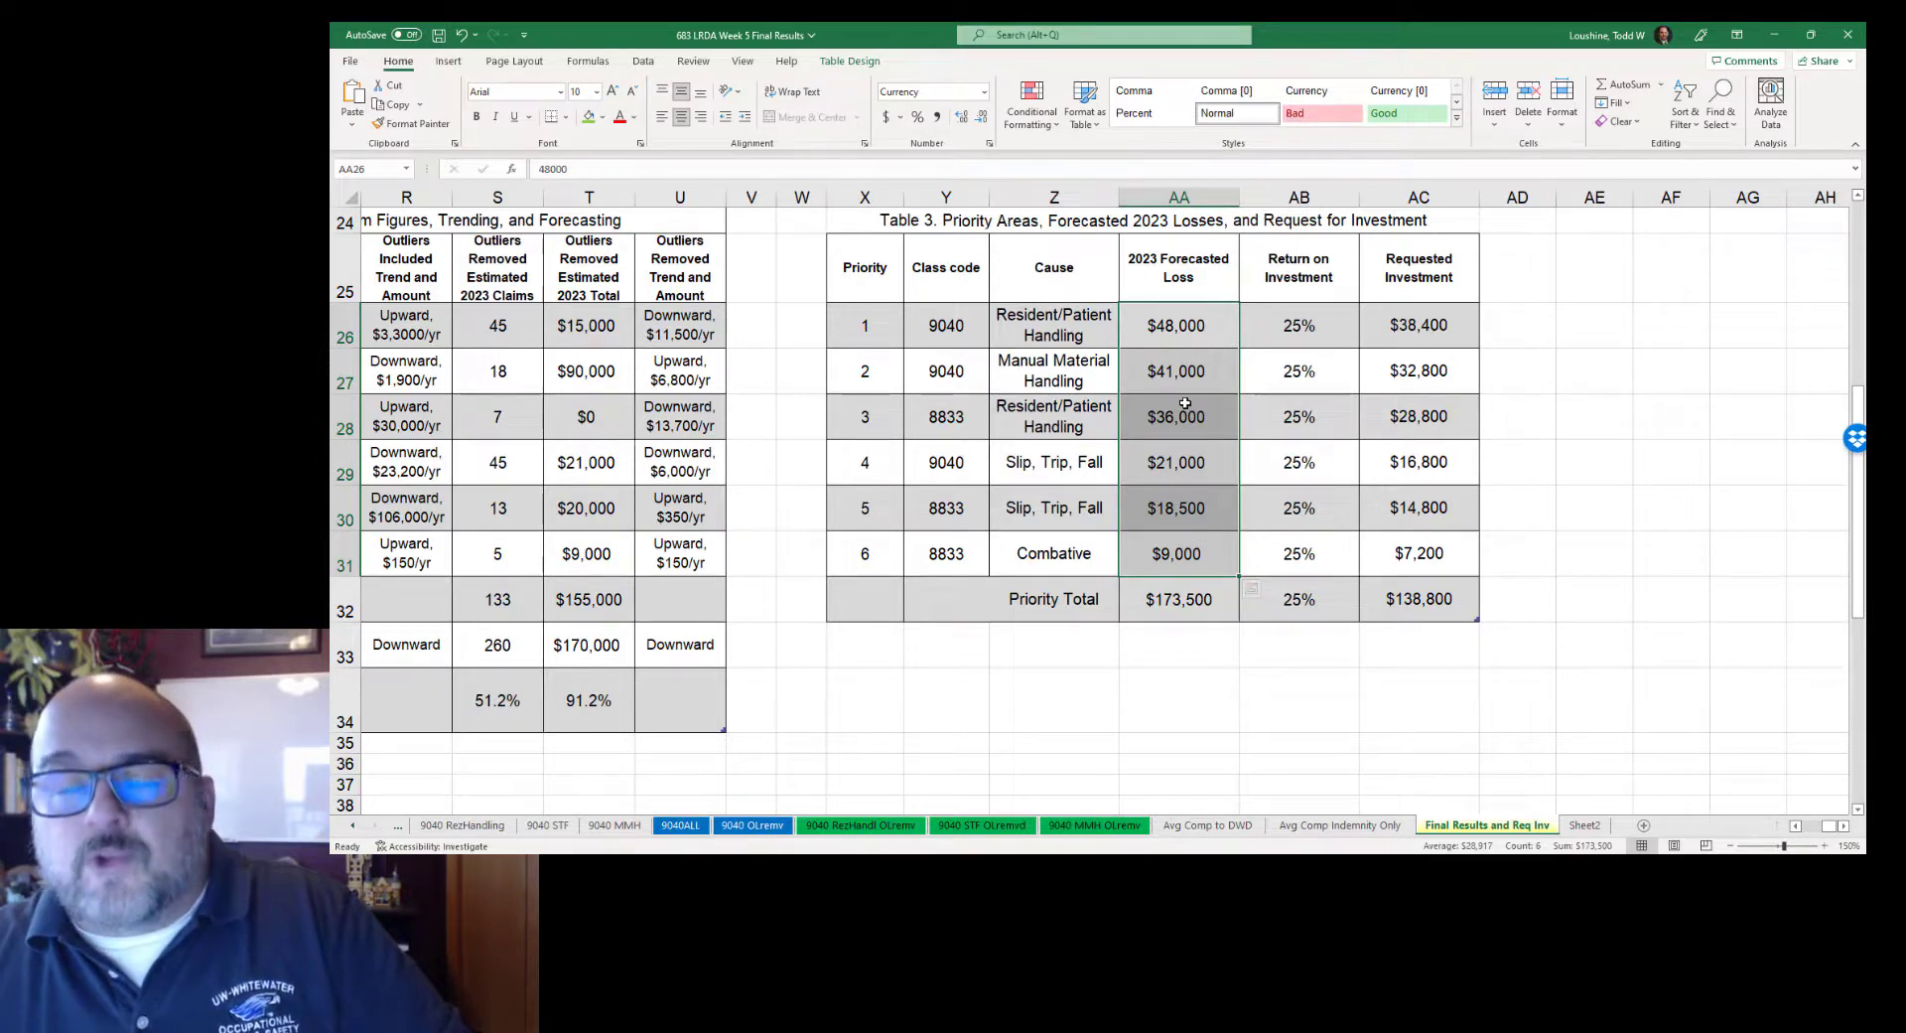
click(1285, 323)
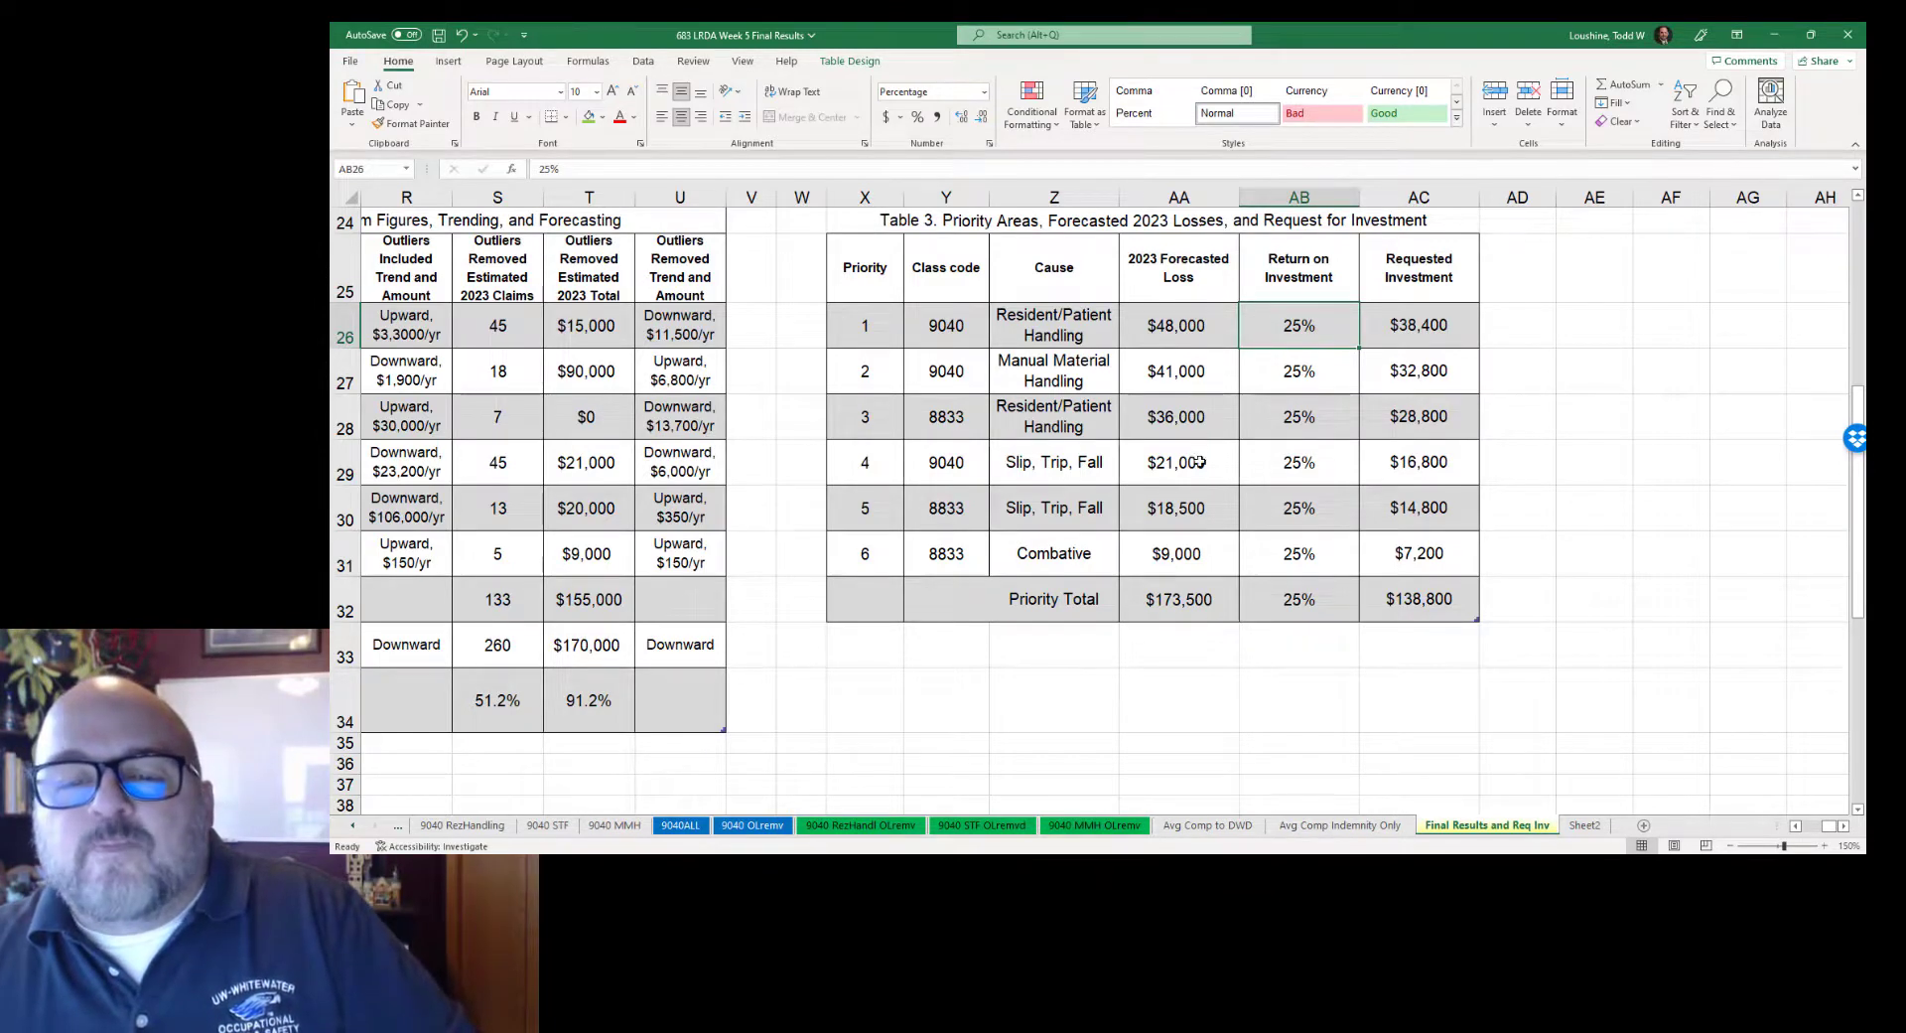
Step: Examine the Priority Total row of Table 3, comparing its forecasted loss, return on investment and requested investment cells
click(1203, 602)
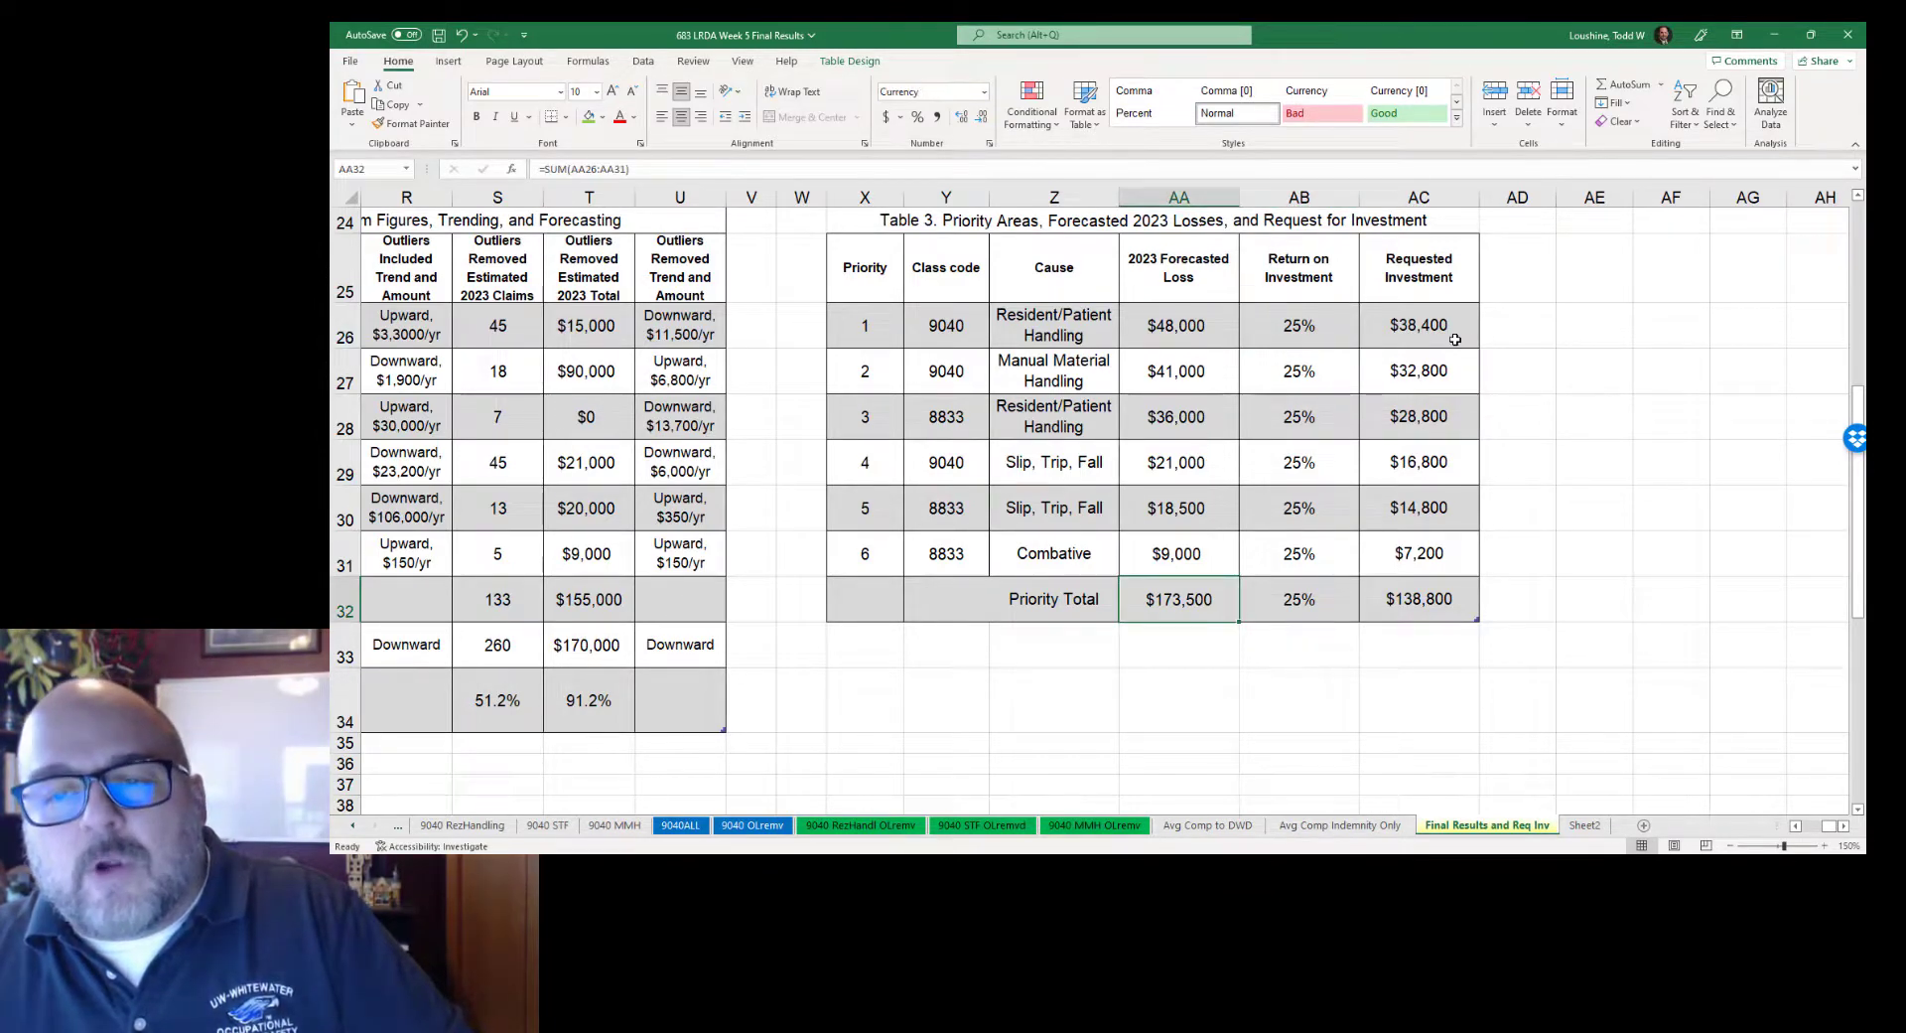
click(1454, 596)
click(1293, 608)
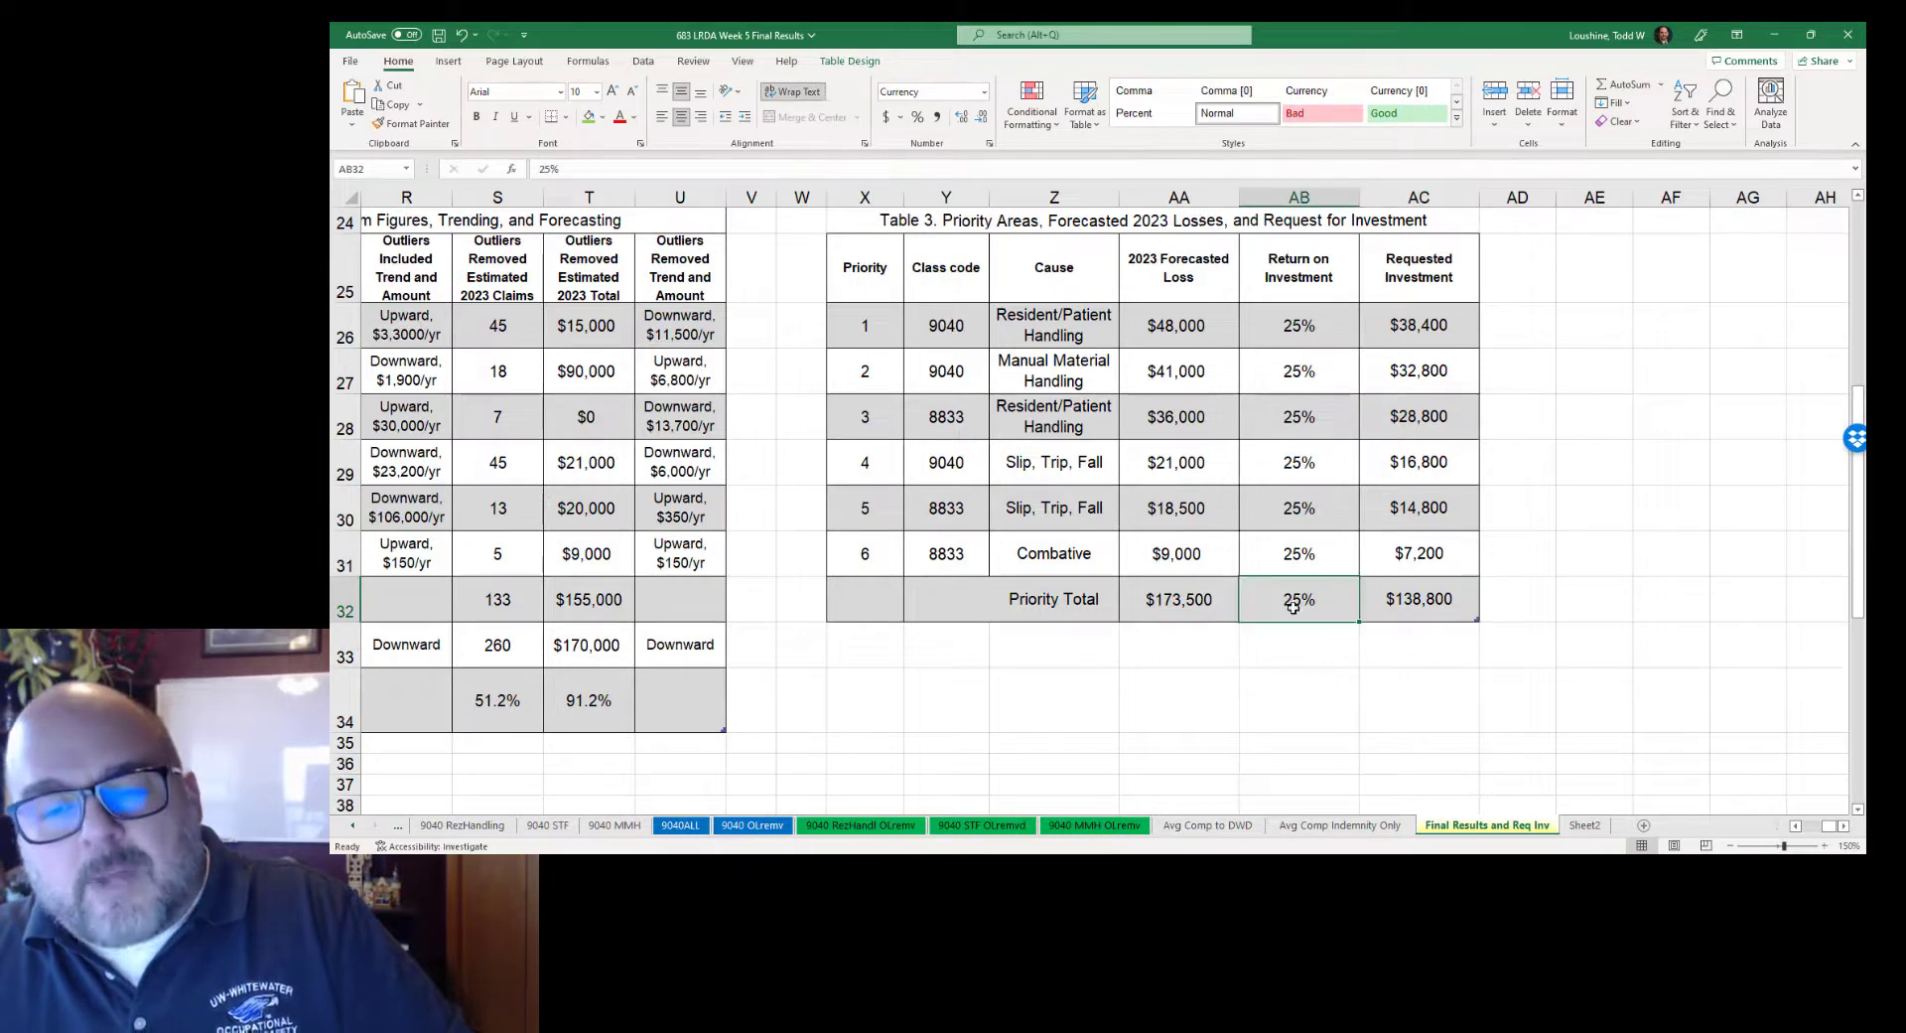
click(1430, 603)
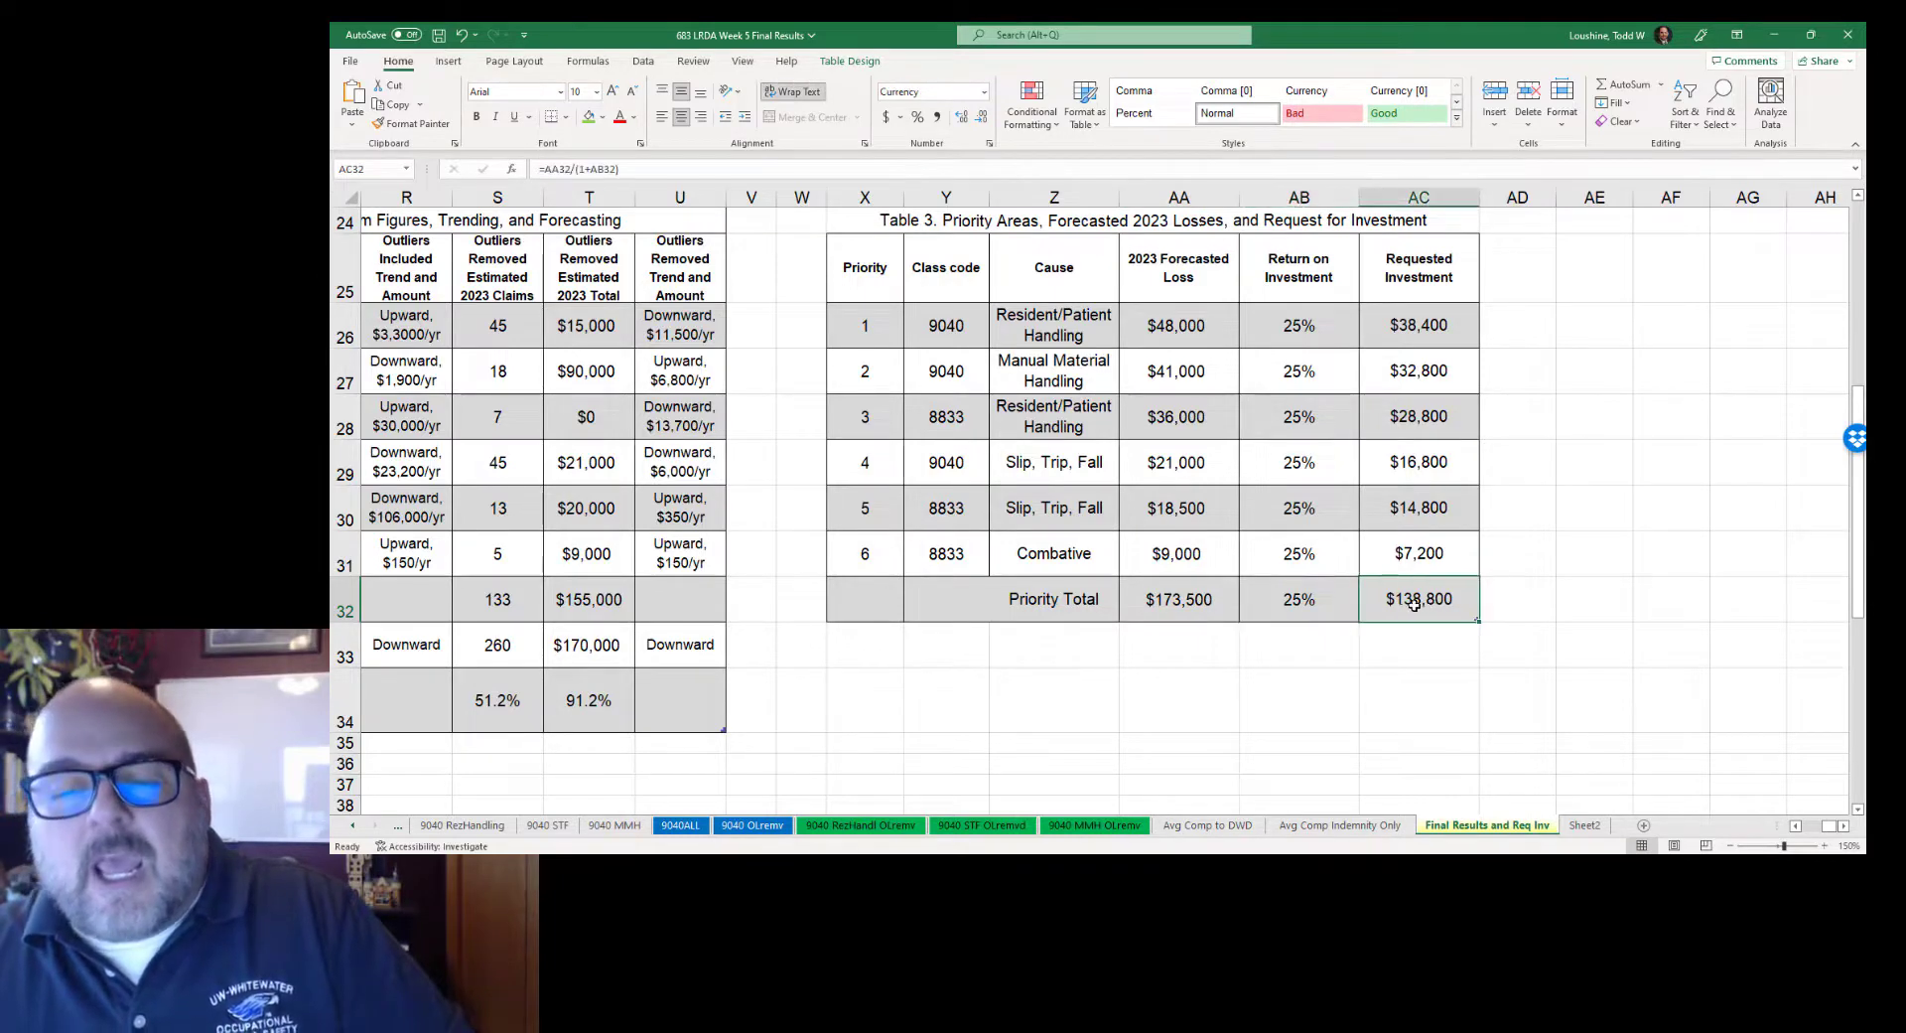
click(1208, 602)
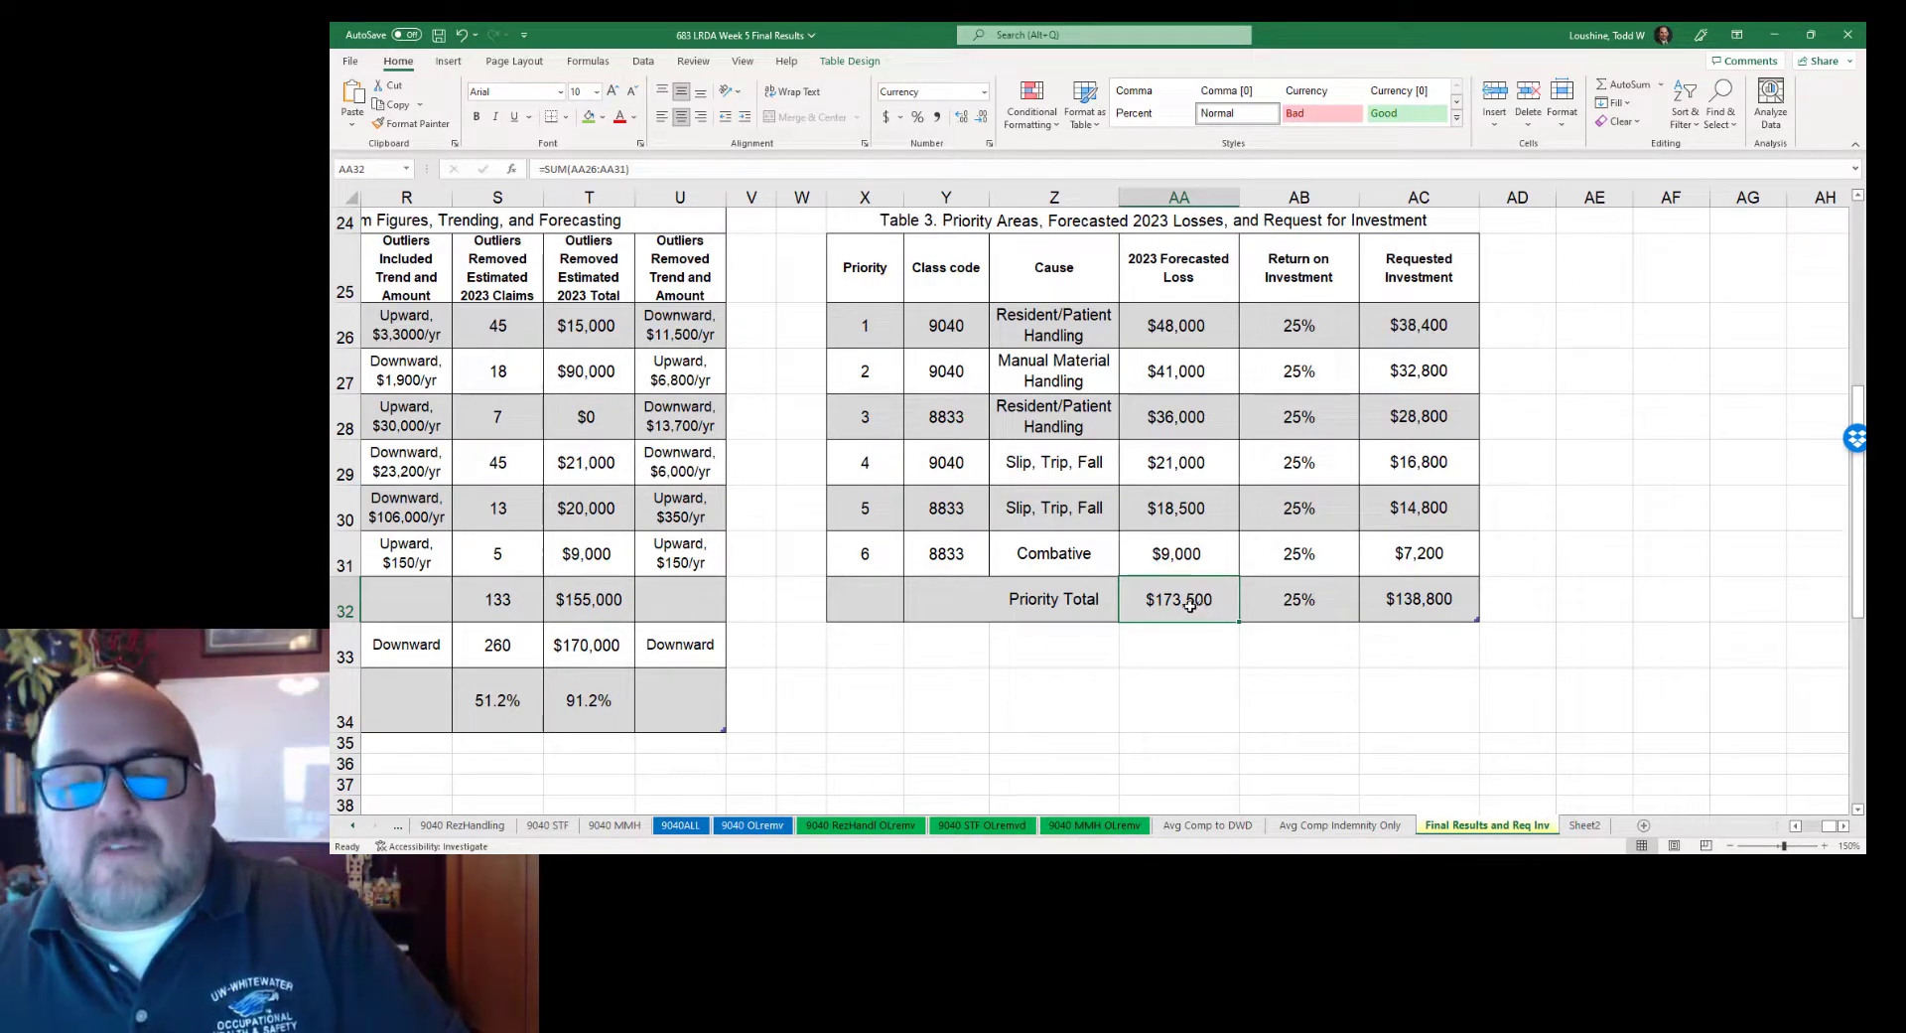
click(1410, 602)
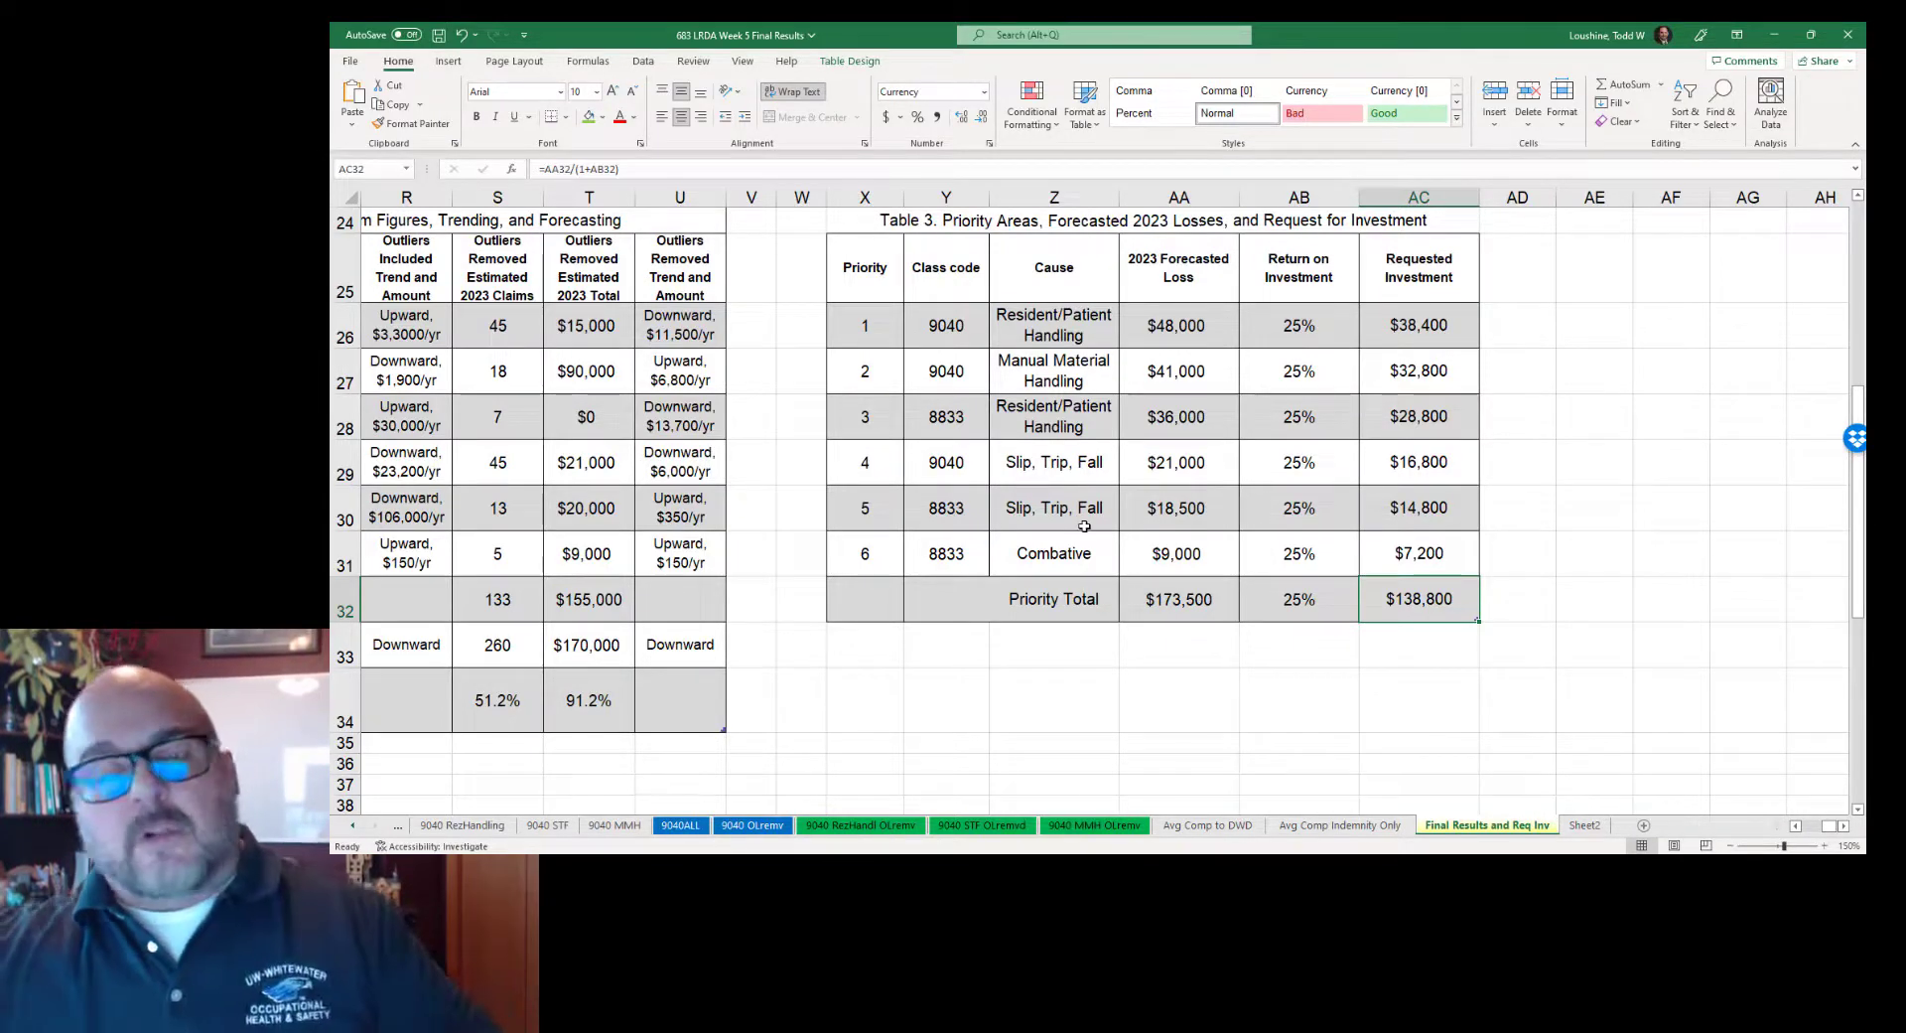
scroll(1084, 526, down, 1)
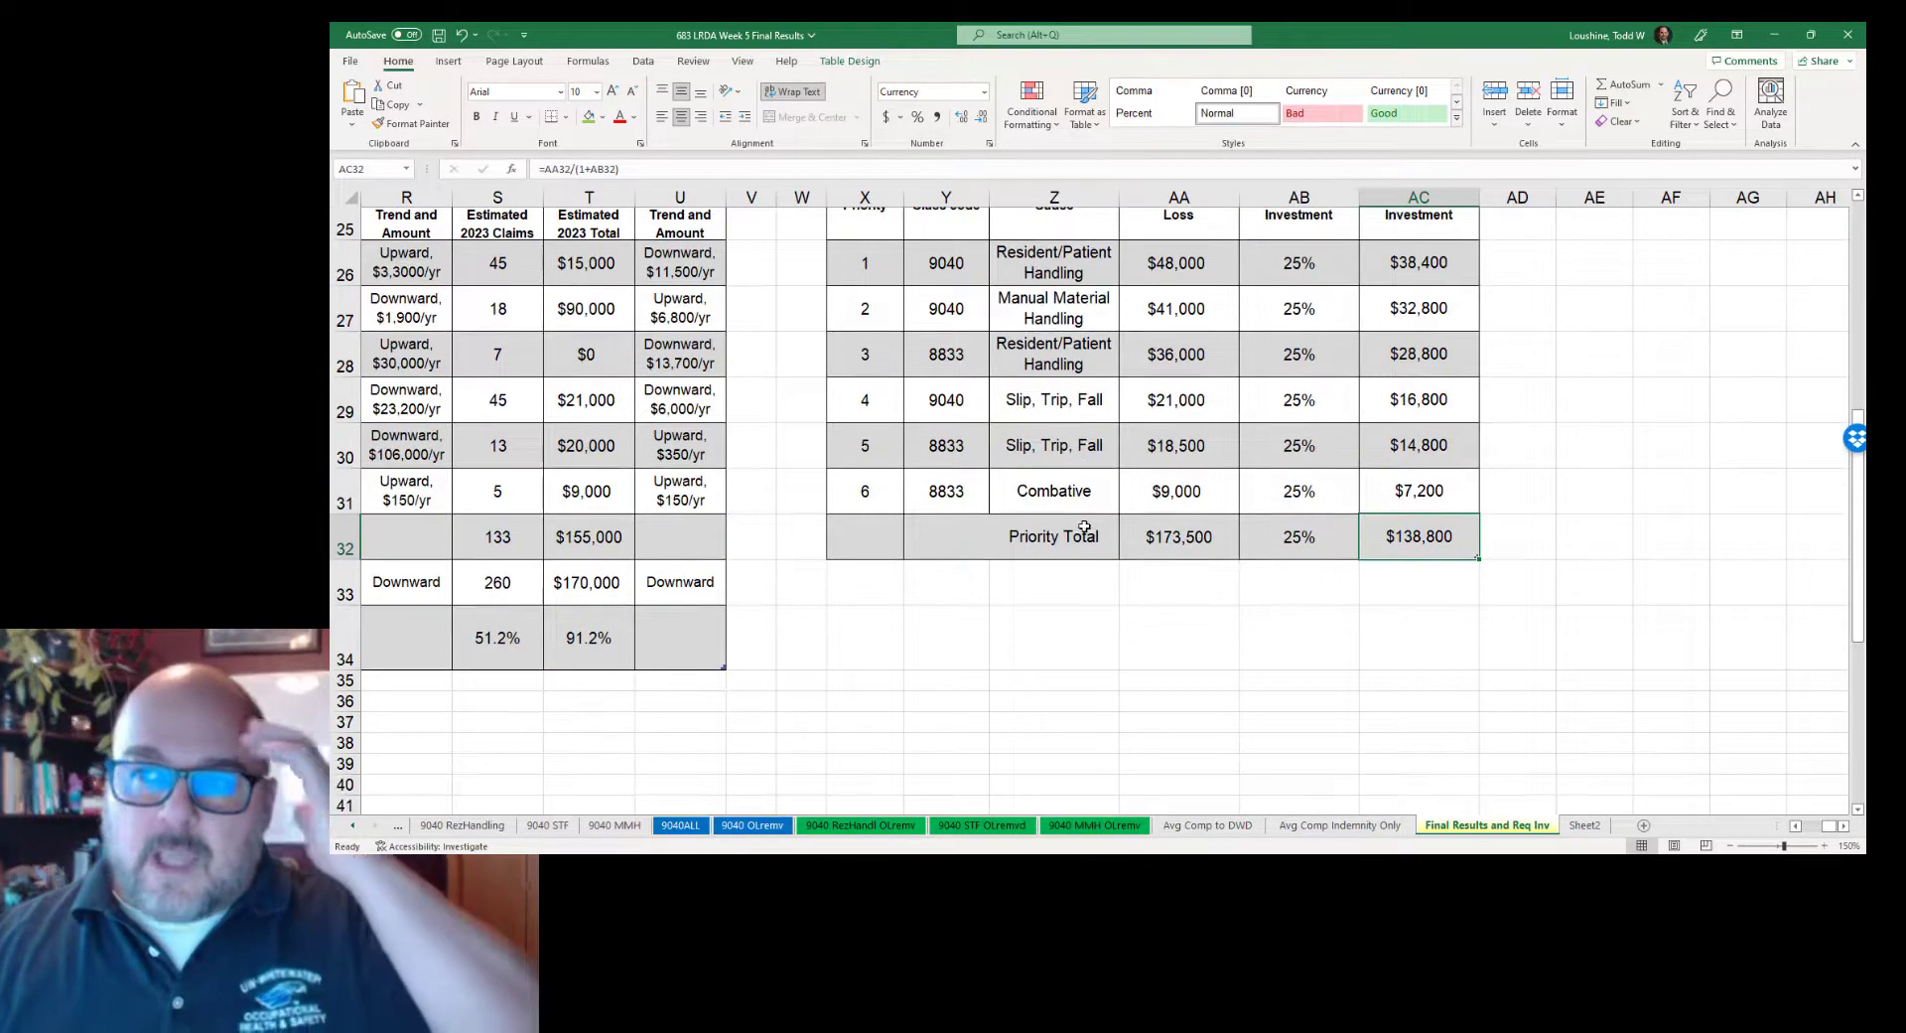
scroll(1168, 477, up, 2)
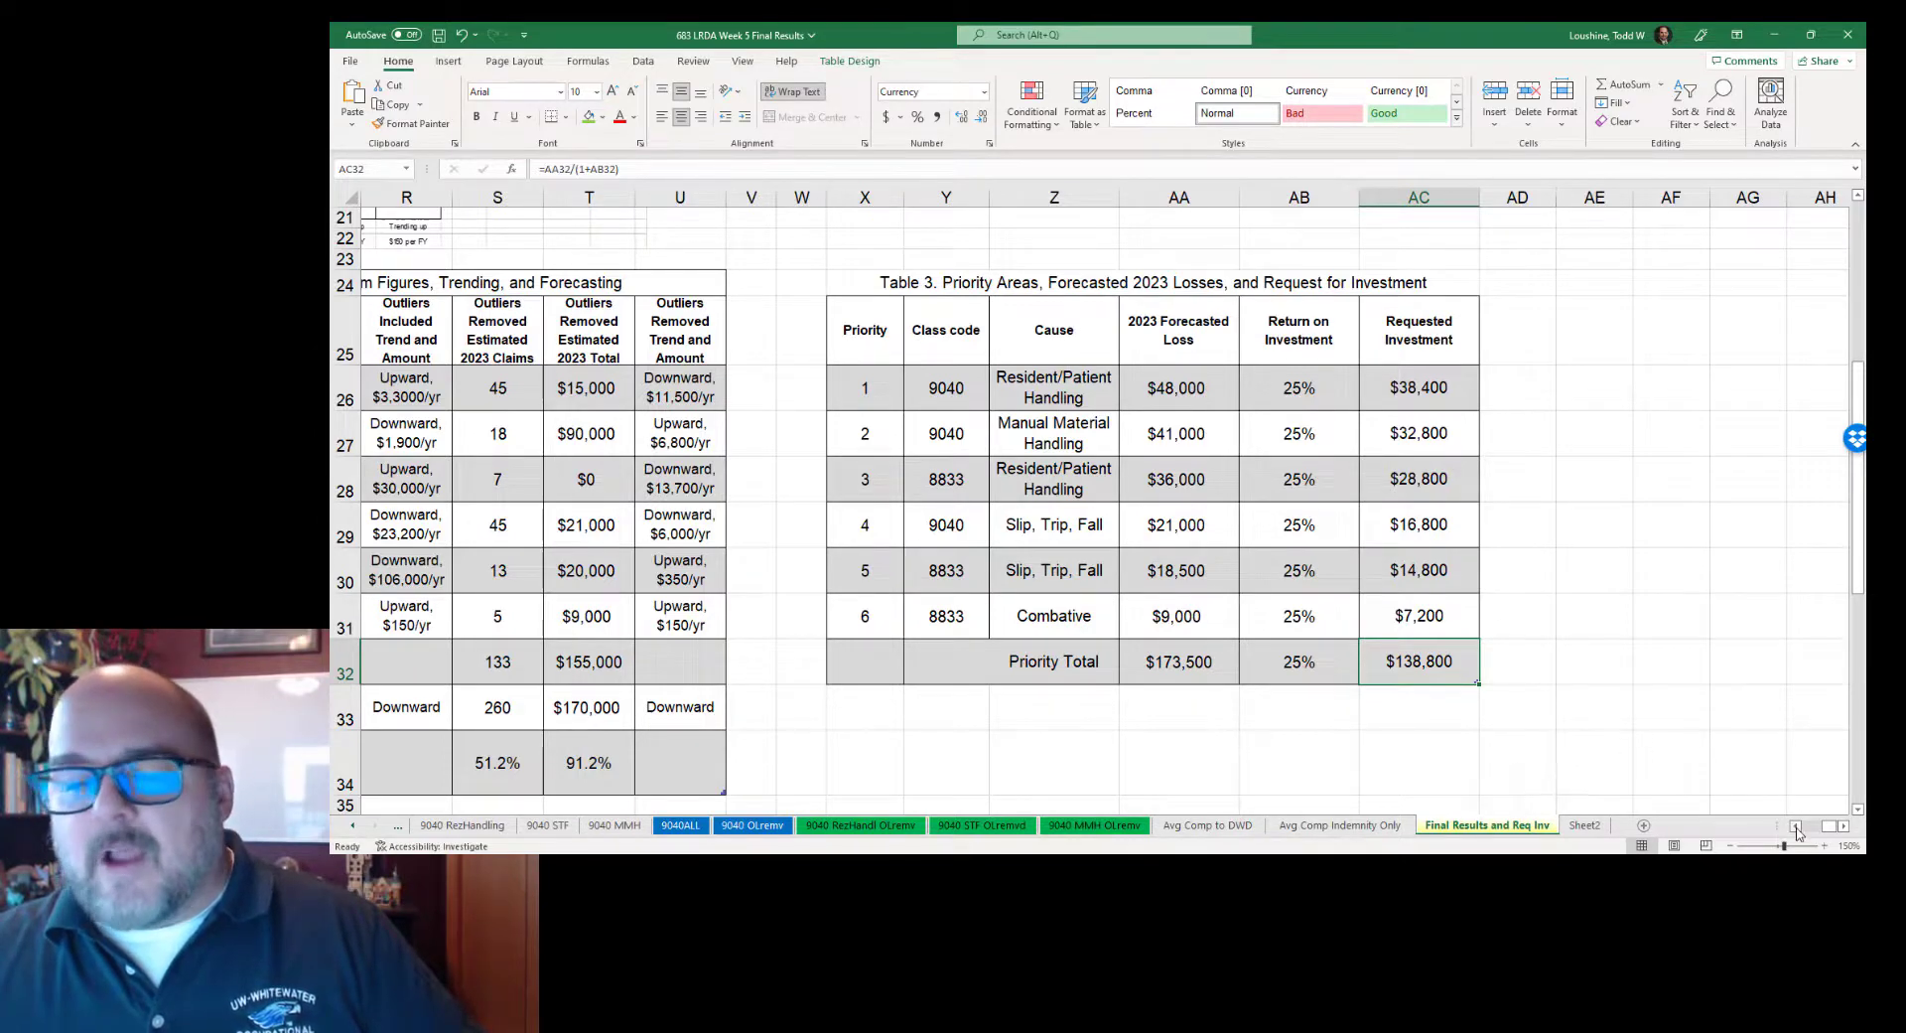
Step: Go back across the results tables to review the Final Results - Annual Averages table
scroll(1797, 832, left, 5)
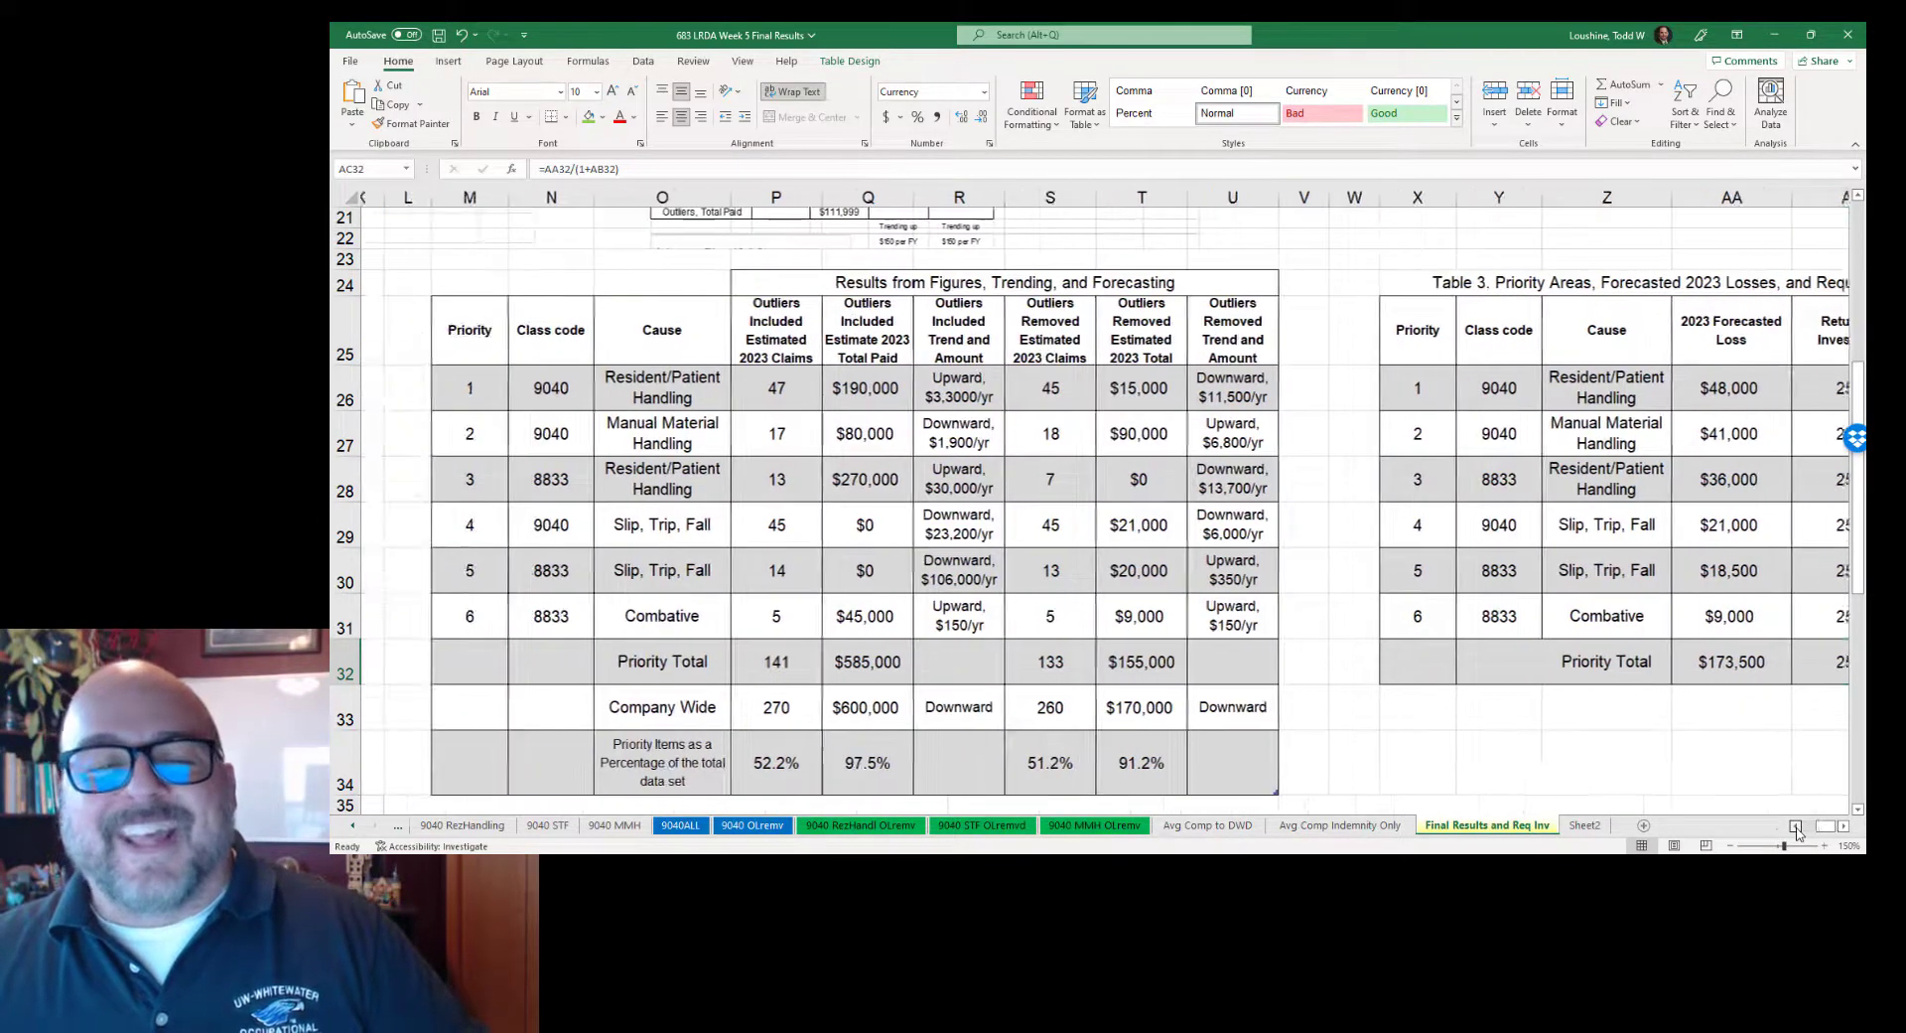
scroll(1798, 832, left, 5)
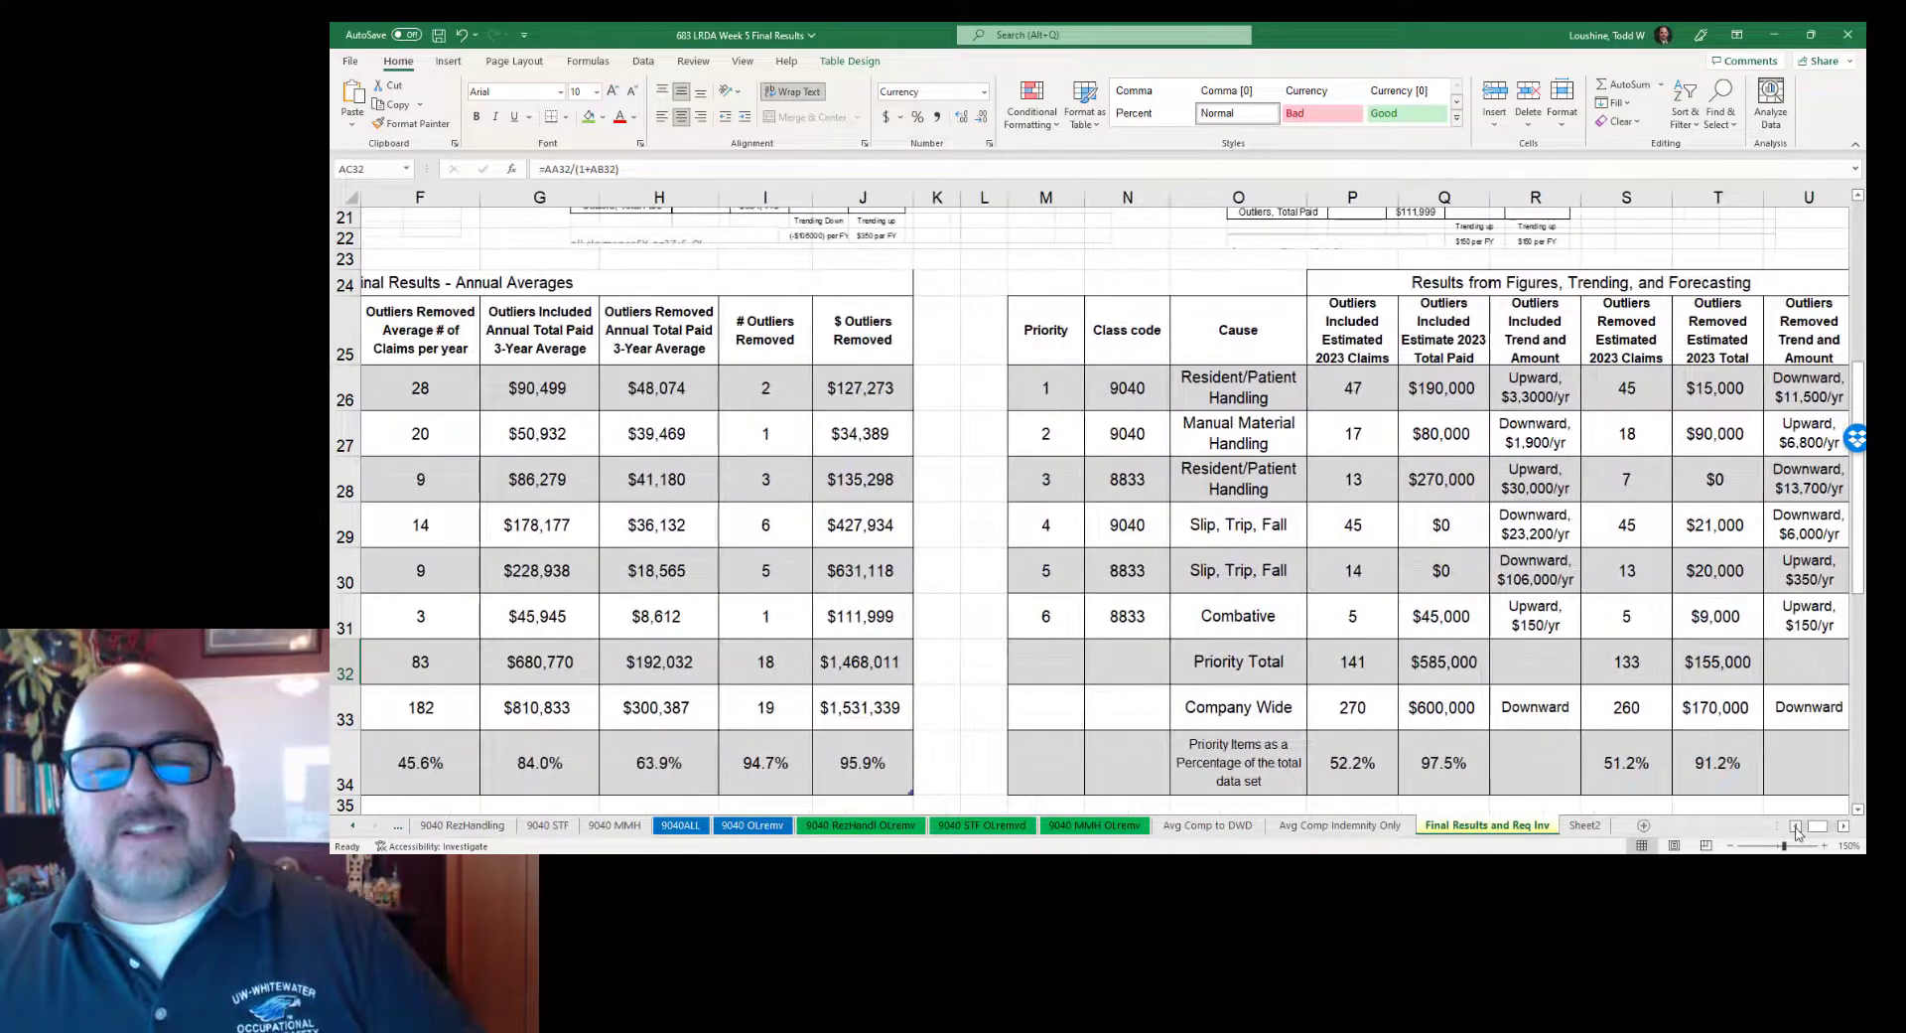
scroll(1797, 832, left, 5)
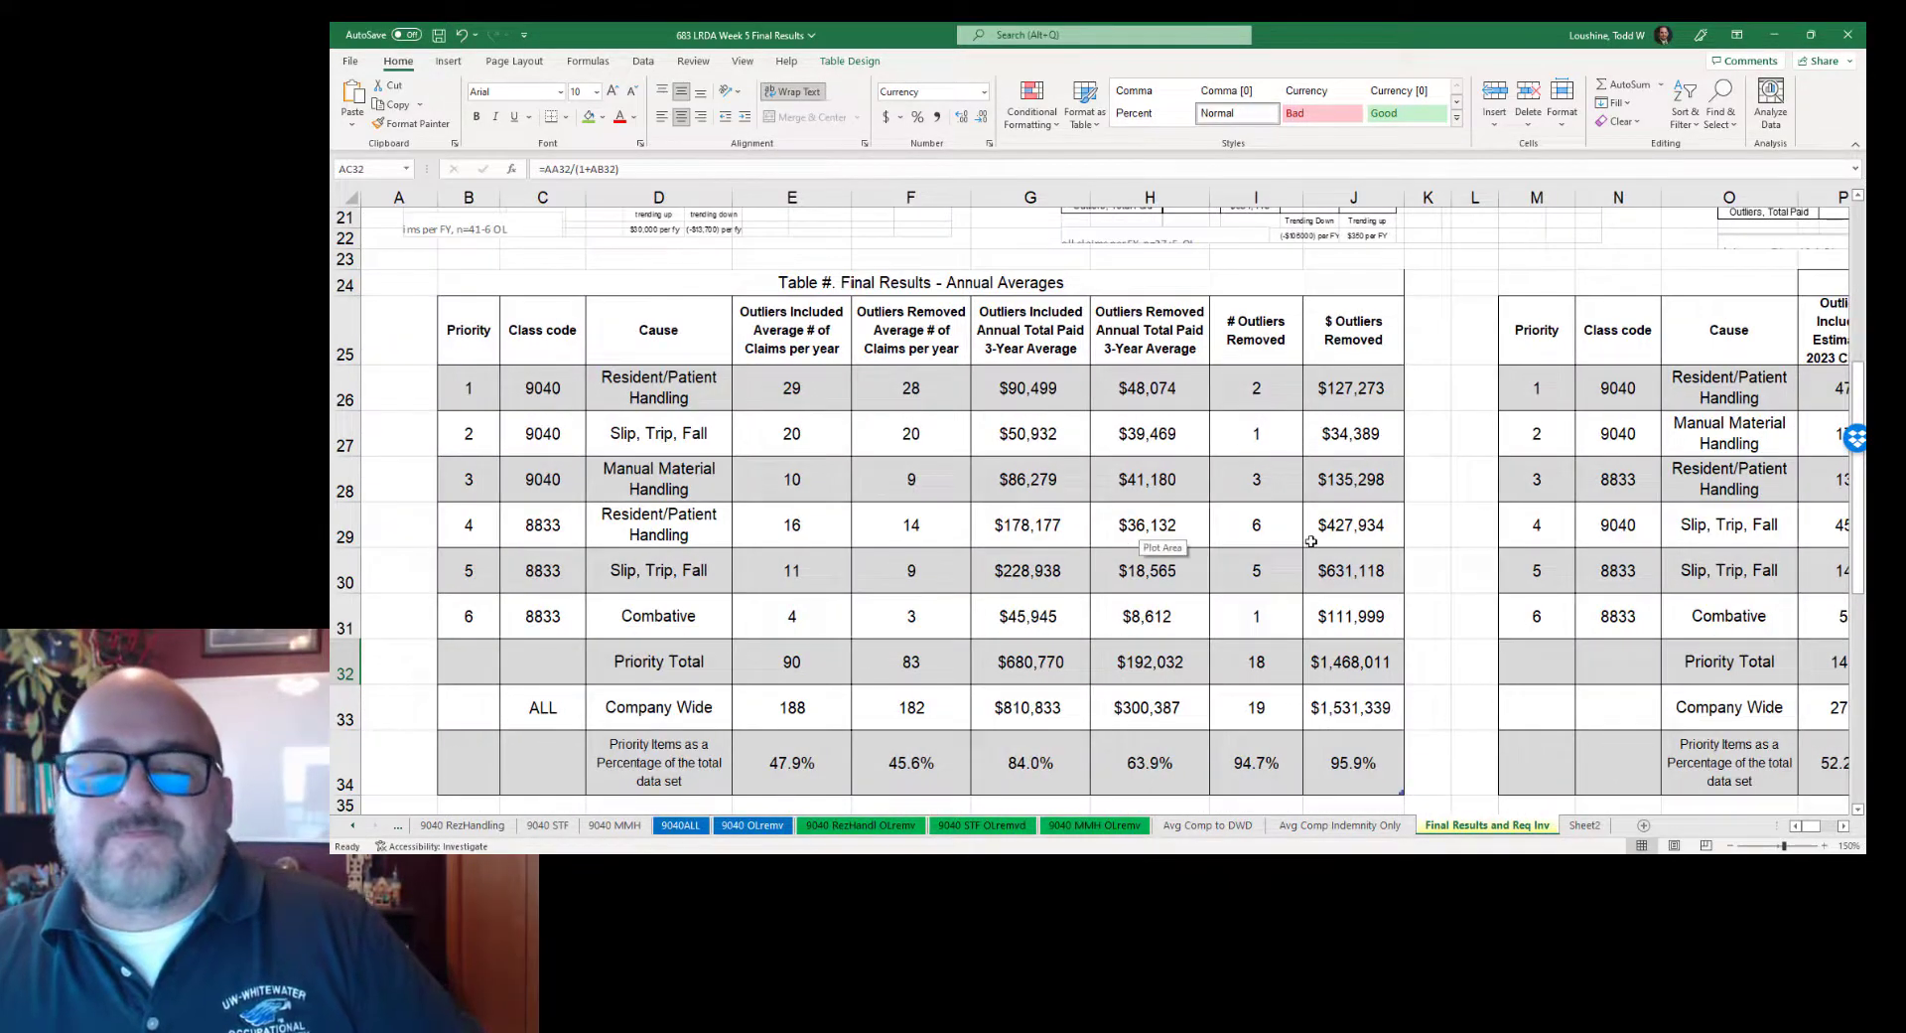
scroll(1310, 541, down, 1)
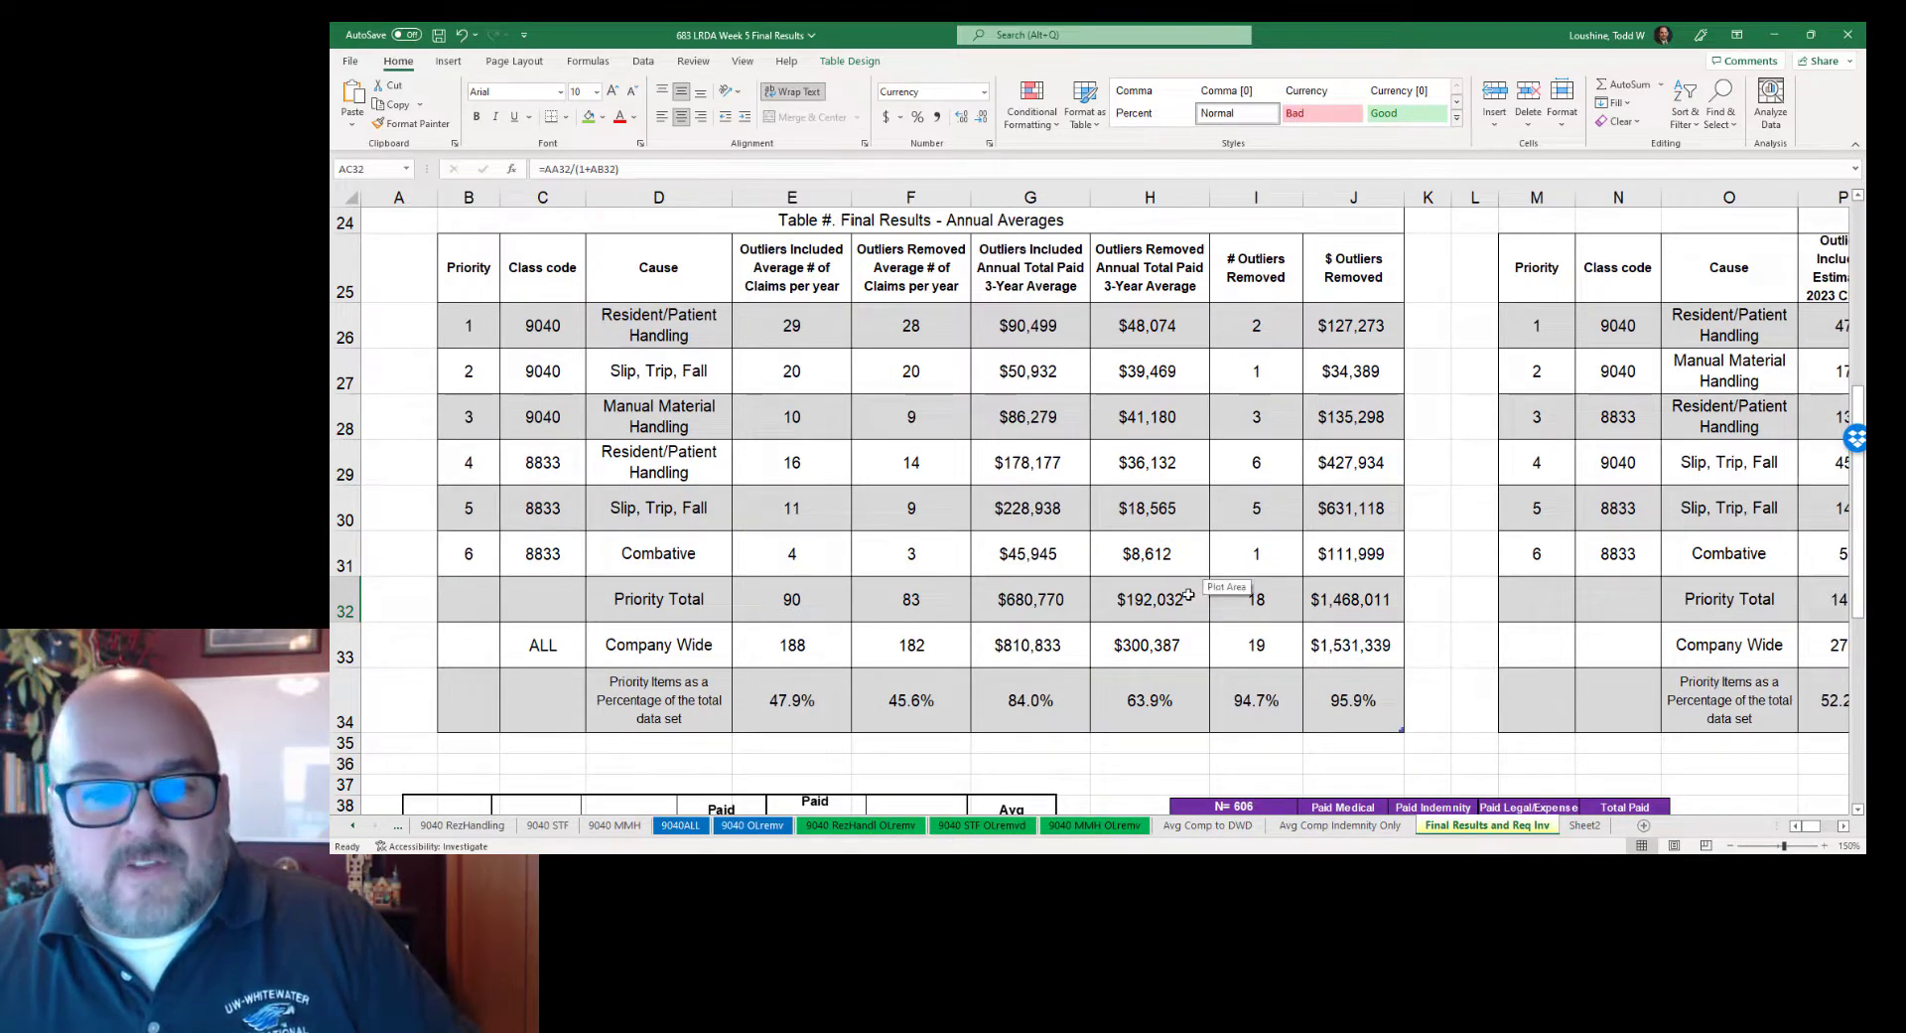
Step: Return past the trending and forecasting results to view the complete Table 3 with the requested investments
click(1843, 826)
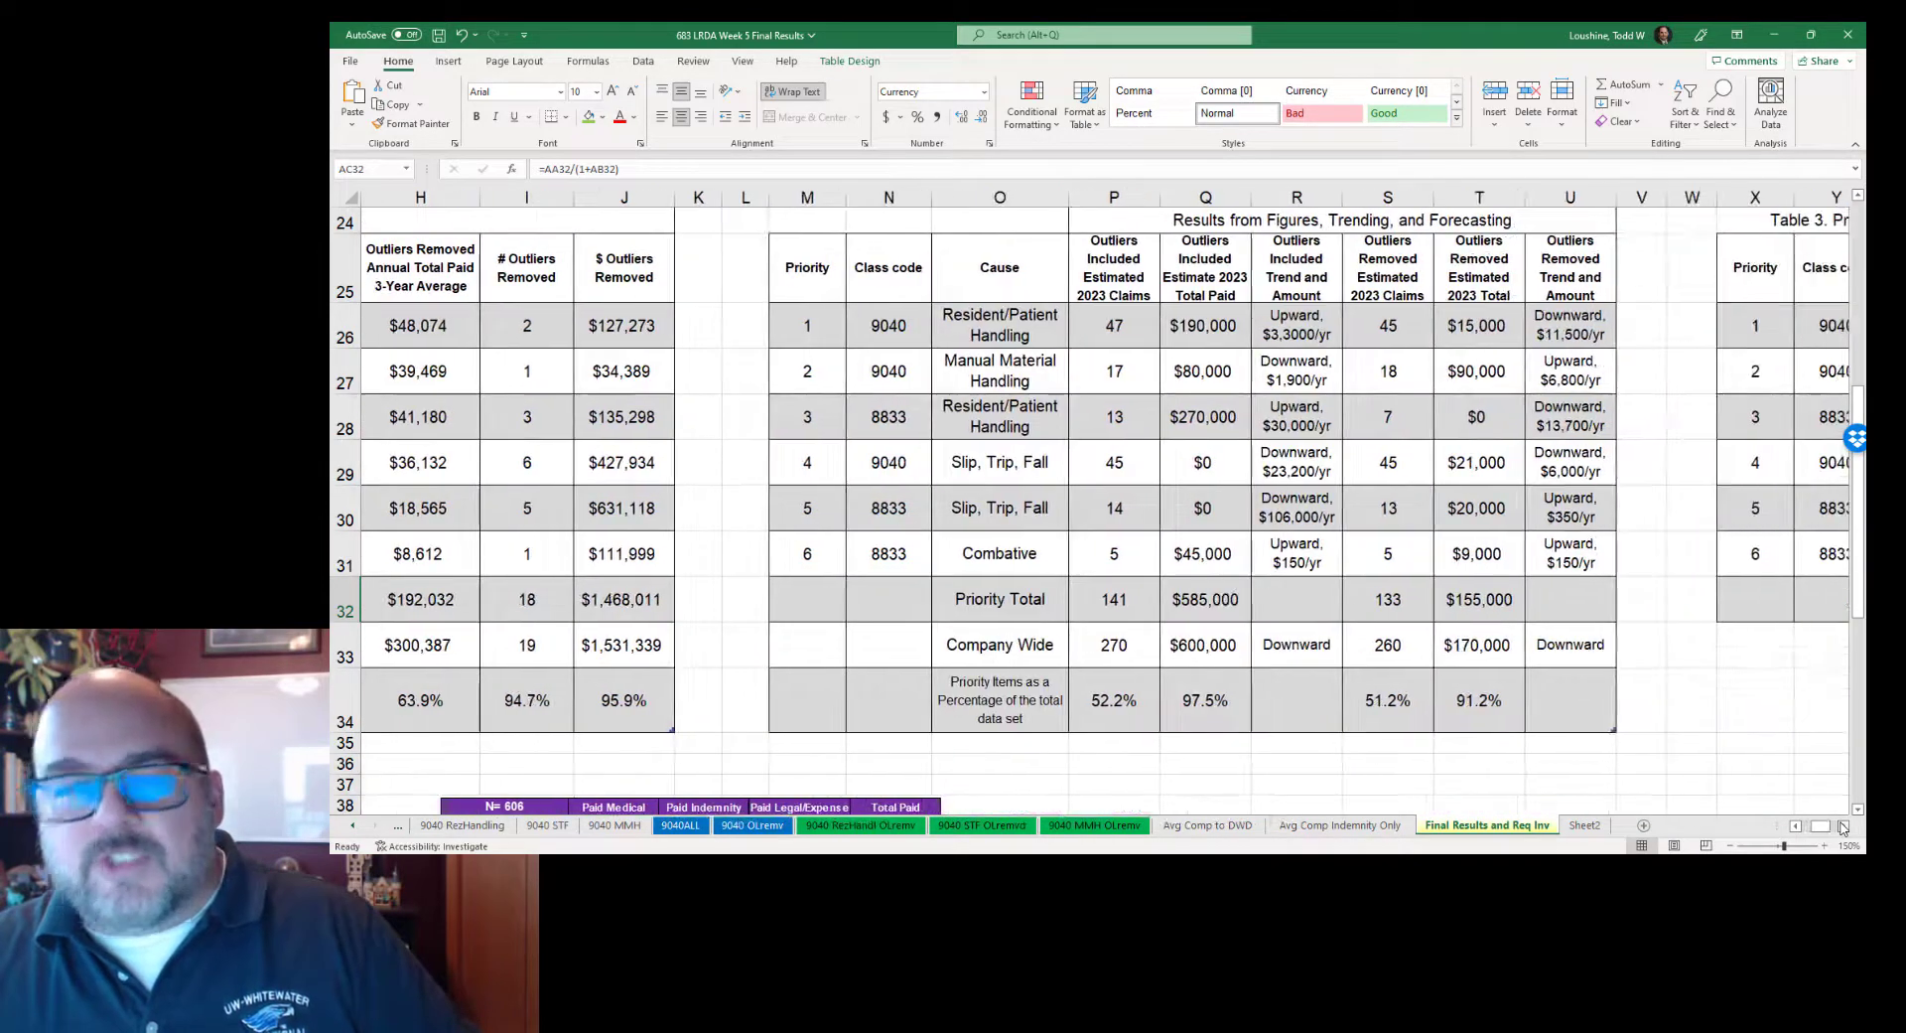
click(1842, 827)
click(1843, 826)
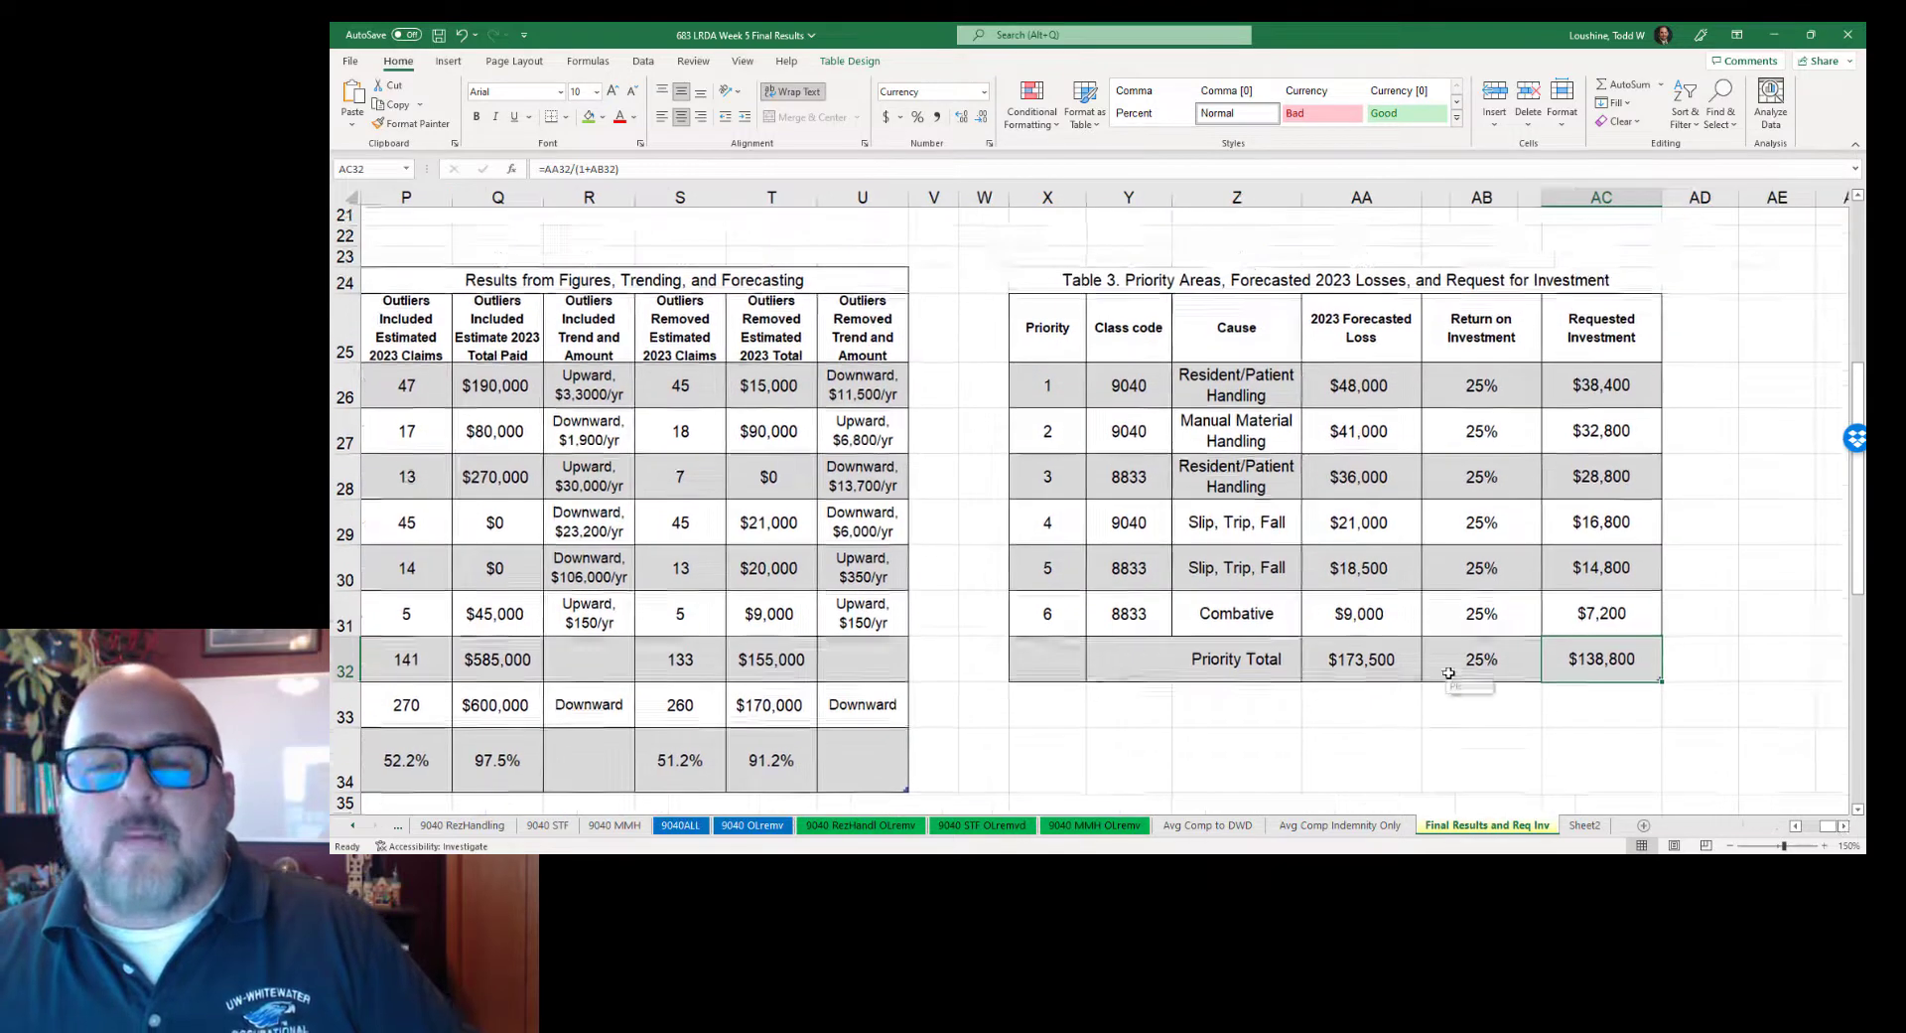
scroll(1427, 659, up, 1)
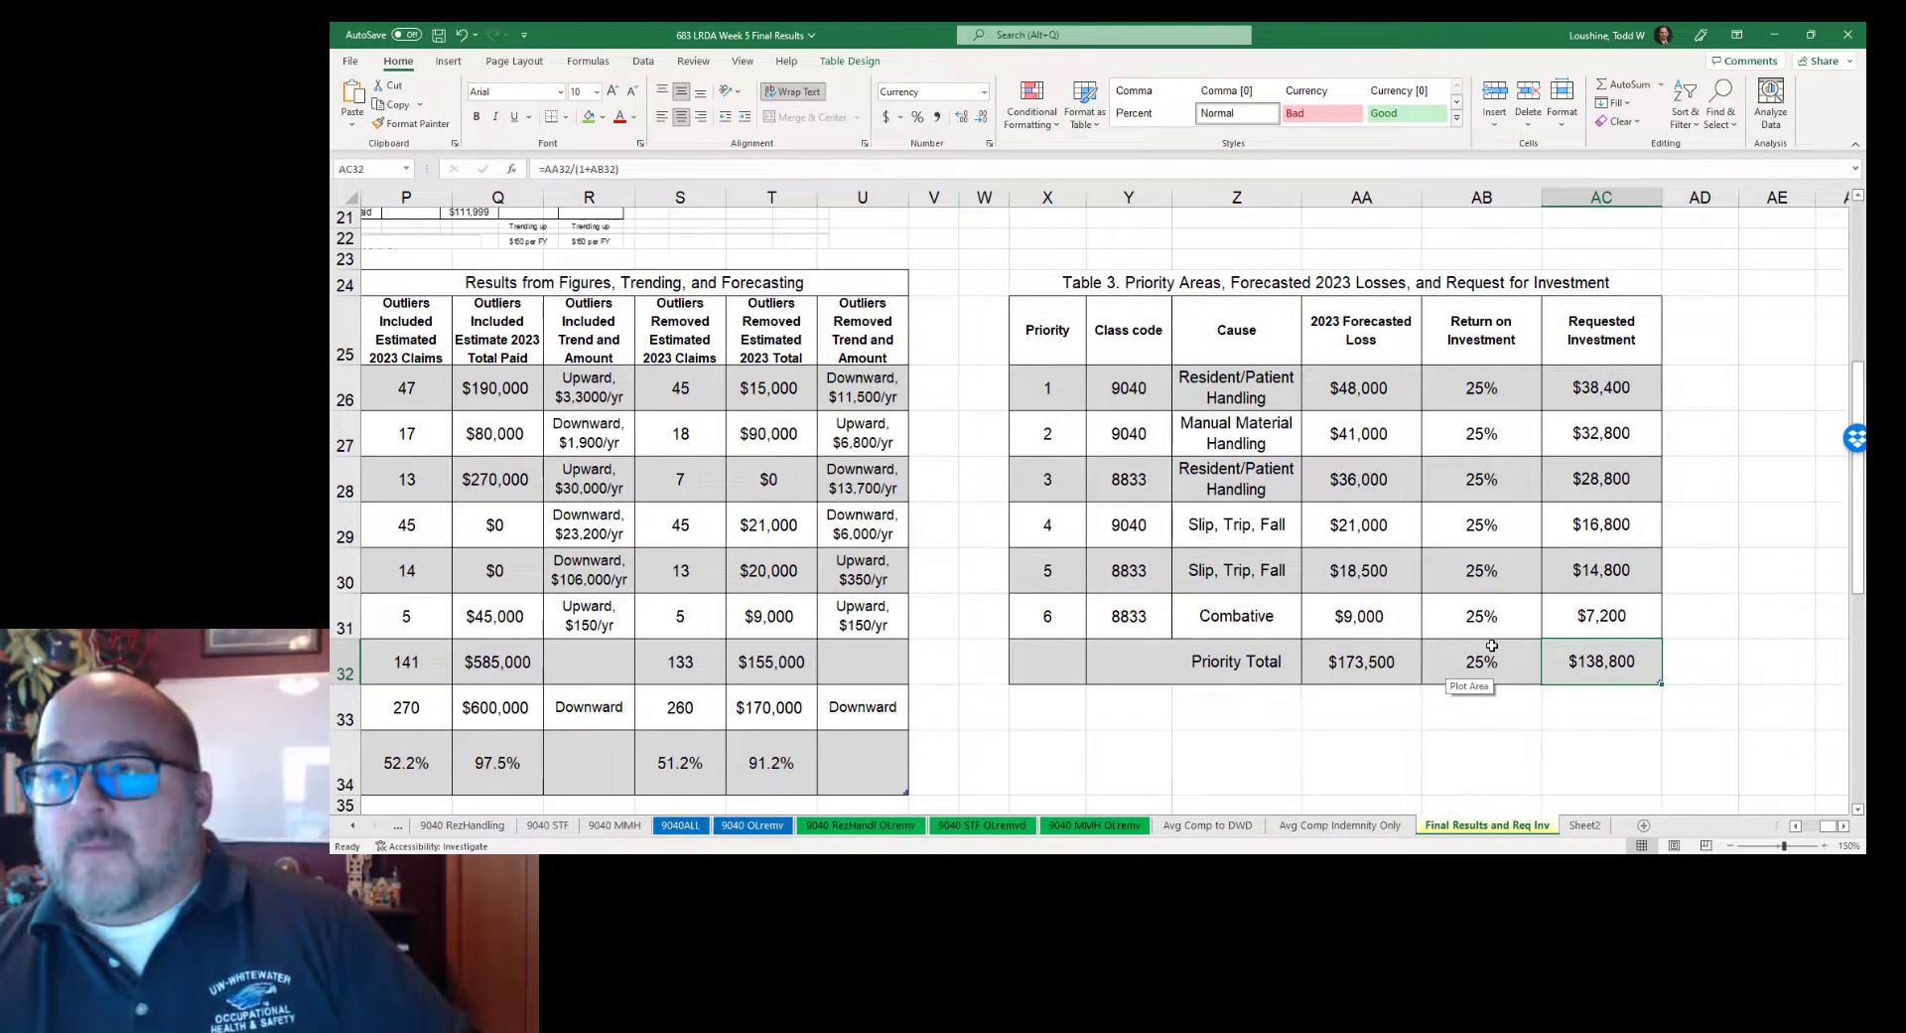